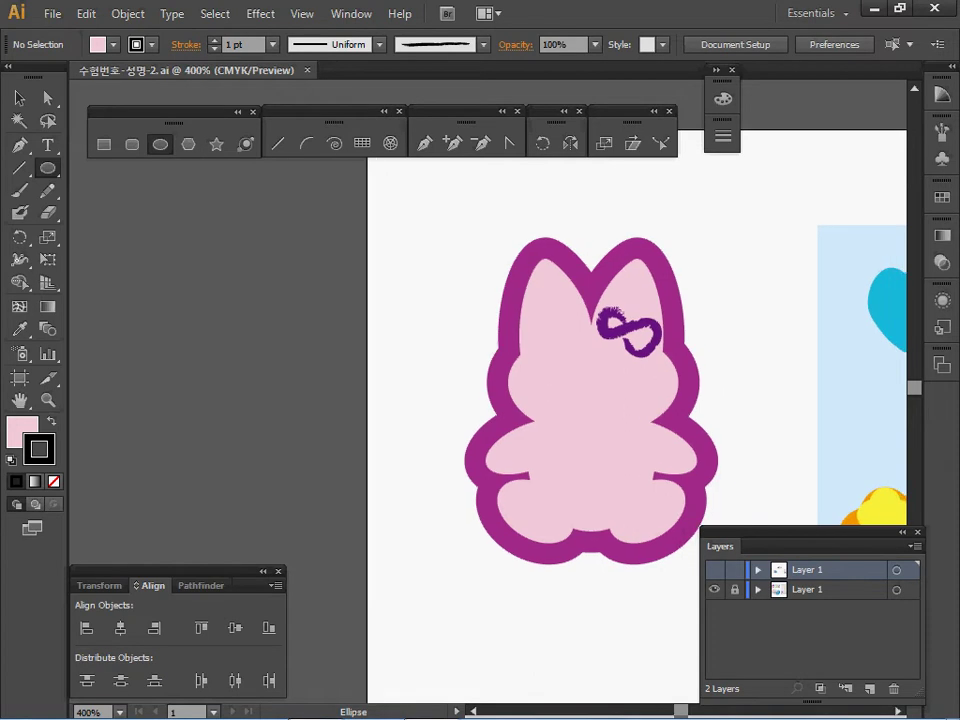
- Show the upper Layer 1 with the rabbit's construction ellipses and hide the locked lower Layer 1
{"action": "left_click", "coordinate": [584, 443], "text": "ctrl+alt"}
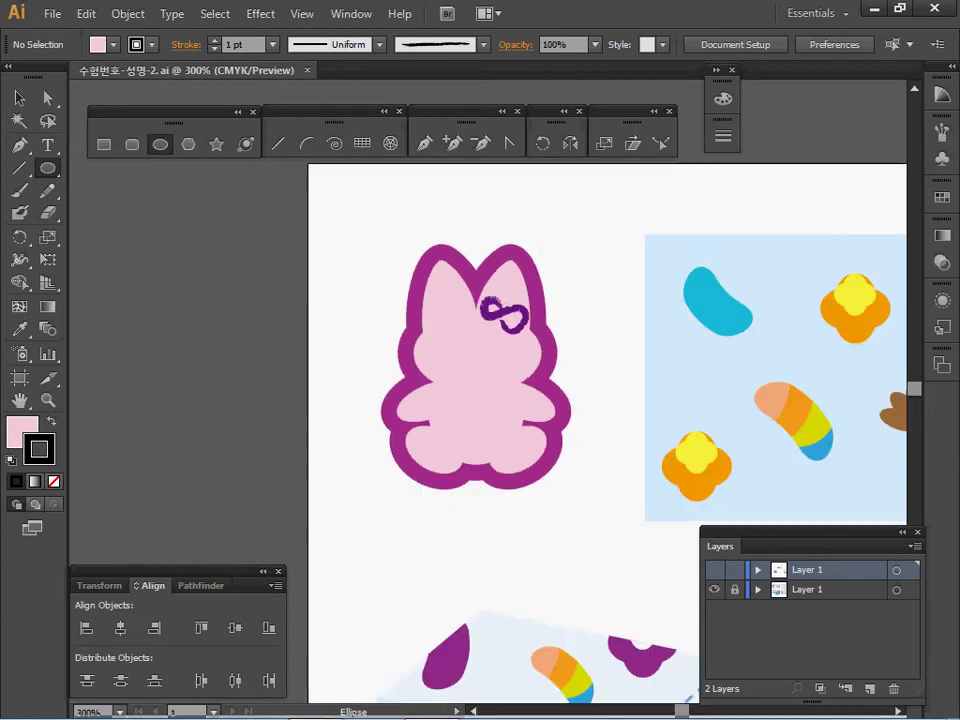
{"action": "left_click", "coordinate": [714, 570]}
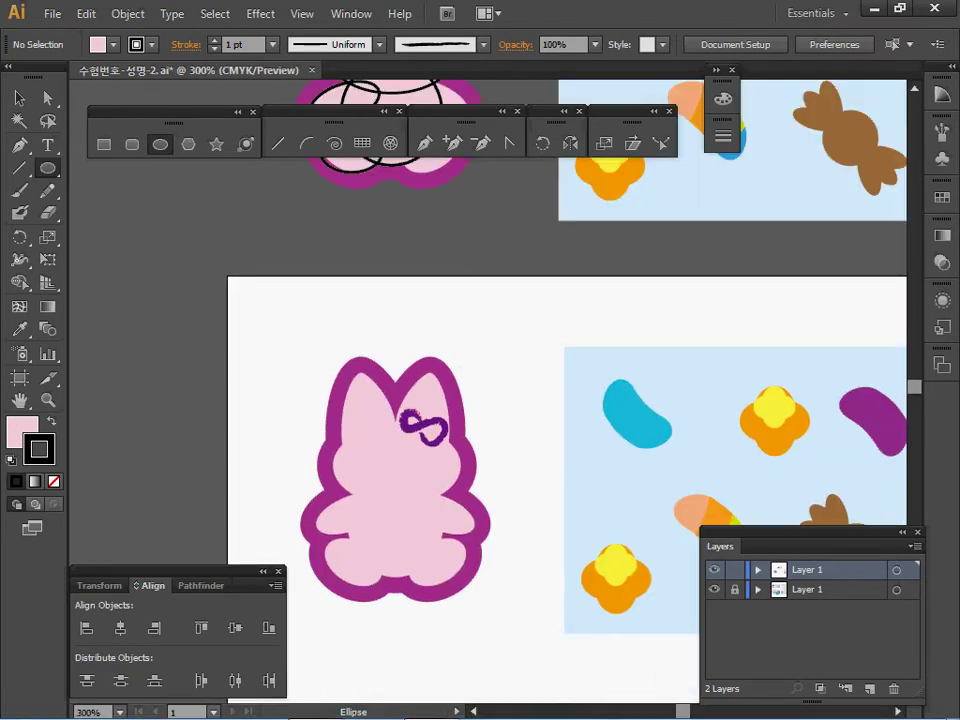
{"action": "left_click", "coordinate": [714, 590]}
{"action": "left_click_drag", "start_coordinate": [470, 217], "coordinate": [559, 489]}
{"action": "left_click", "coordinate": [542, 433], "text": "ctrl"}
{"action": "left_click_drag", "start_coordinate": [542, 433], "coordinate": [686, 557]}
{"action": "left_click", "coordinate": [498, 436], "text": "ctrl"}
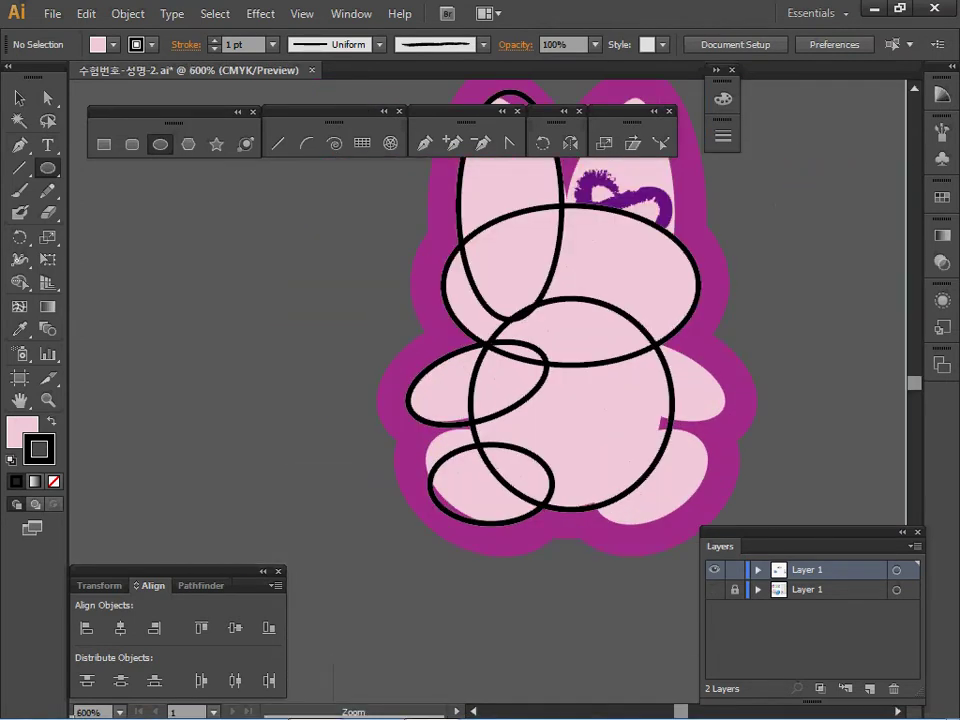
{"action": "left_click", "coordinate": [533, 389], "text": "ctrl+alt"}
{"action": "left_click_drag", "start_coordinate": [533, 389], "coordinate": [554, 423]}
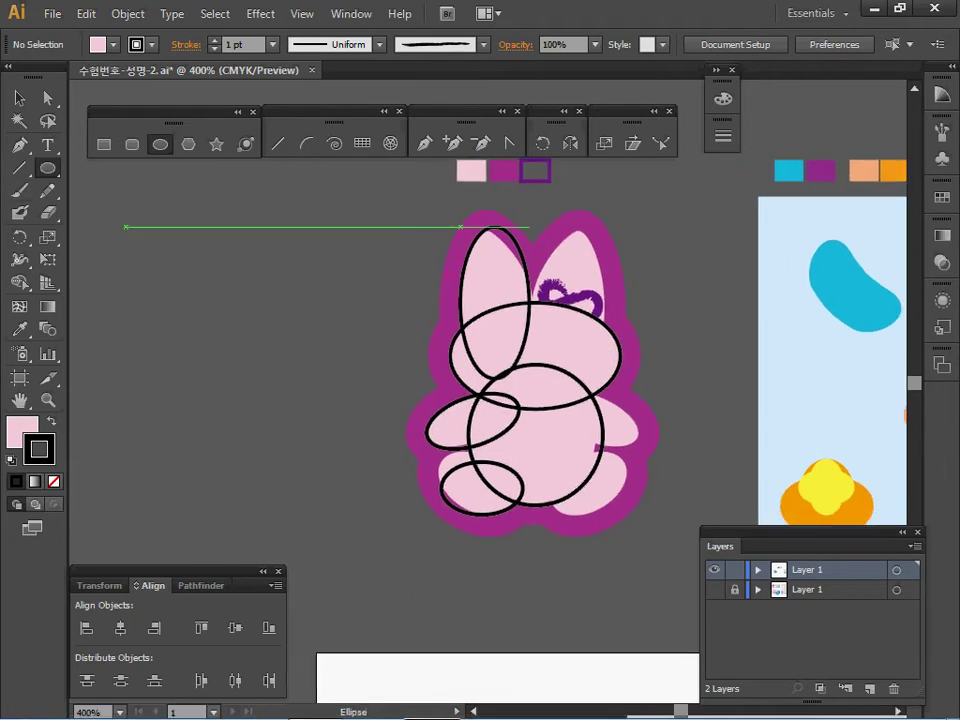
- Create a 16 by 10 mm ellipse, place it over the rabbit's head, and delete it
{"action": "left_click", "coordinate": [214, 321]}
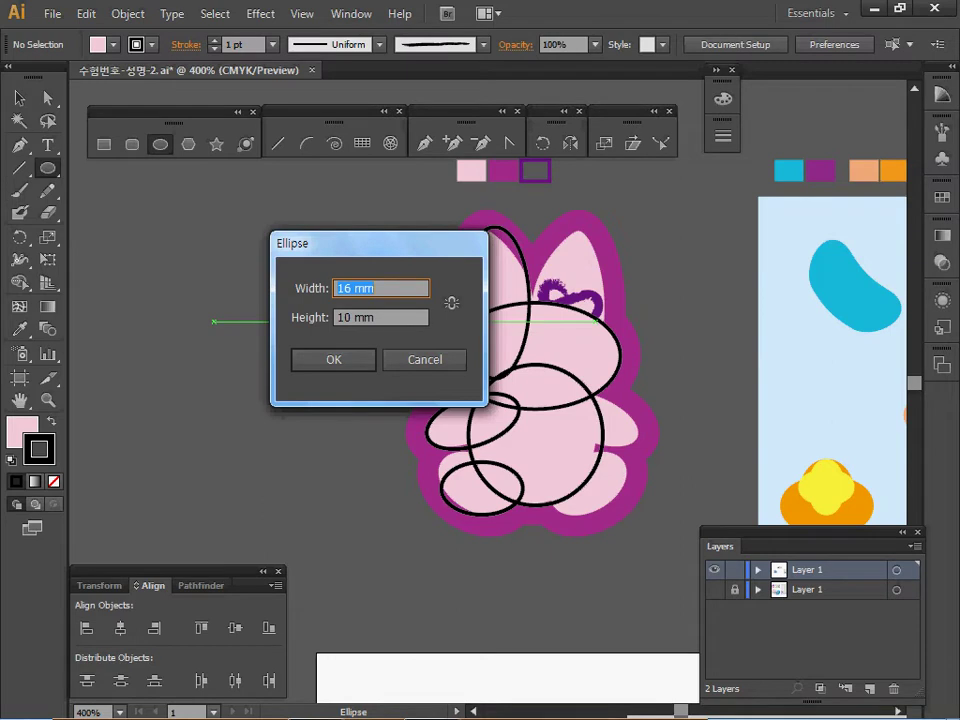
{"action": "key", "text": "Tab"}
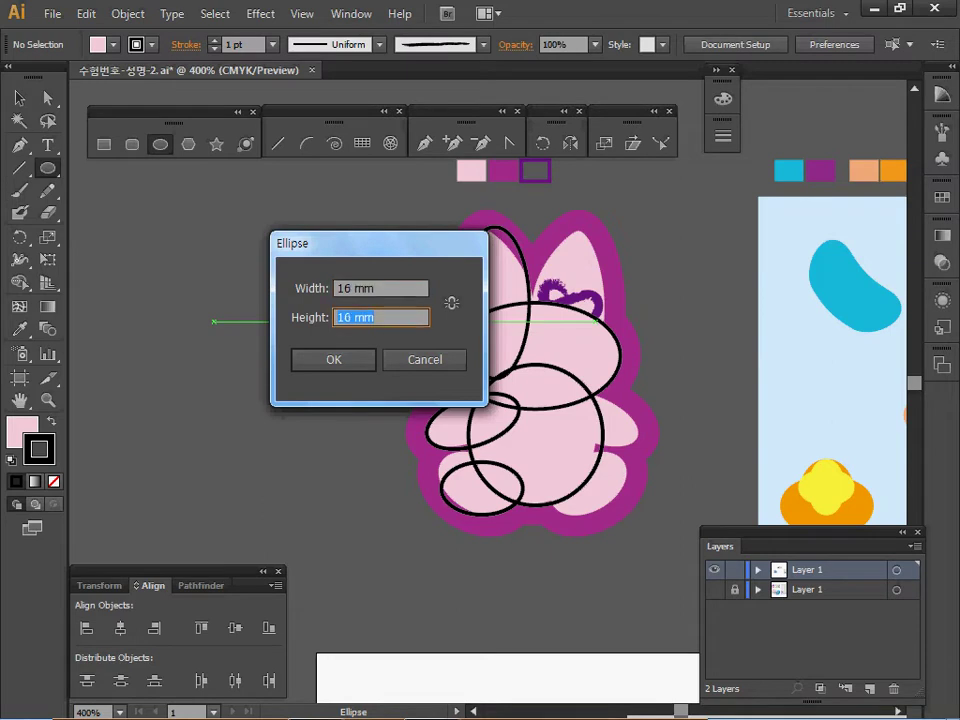
{"action": "key", "text": "Return"}
{"action": "left_click_drag", "start_coordinate": [348, 381], "coordinate": [585, 365]}
{"action": "key", "text": "backslash"}
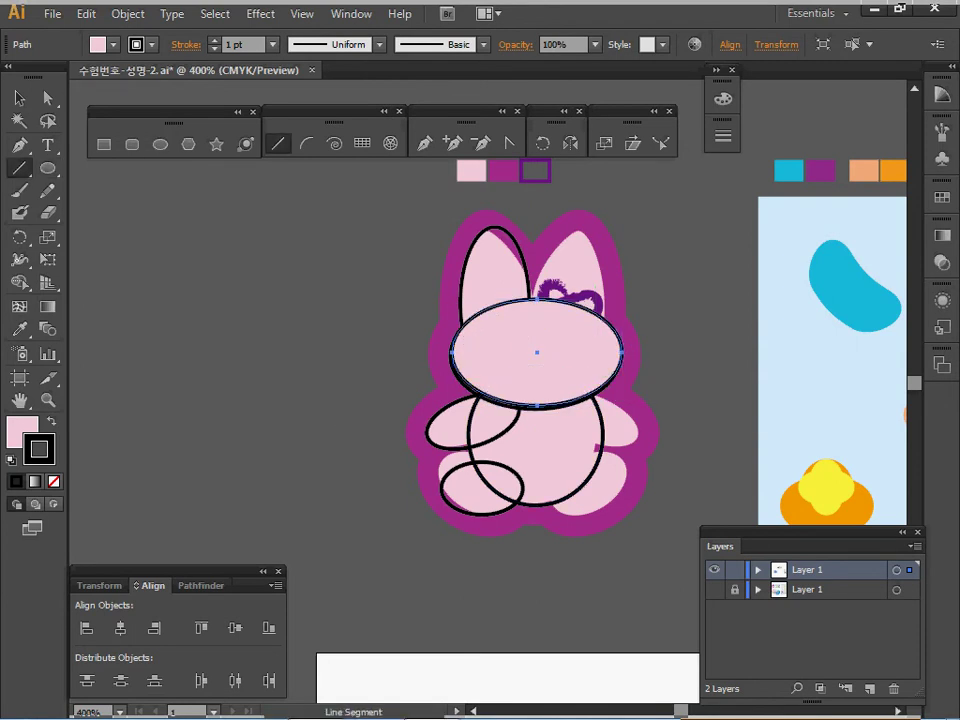
{"action": "key", "text": "Delete"}
- Select the rabbit's five construction ellipses together and move them off the reference figure into the empty area beside it
{"action": "left_click", "coordinate": [532, 395], "text": "ctrl"}
{"action": "left_click_drag", "start_coordinate": [532, 395], "coordinate": [611, 416]}
{"action": "key", "text": "ctrl+minus"}
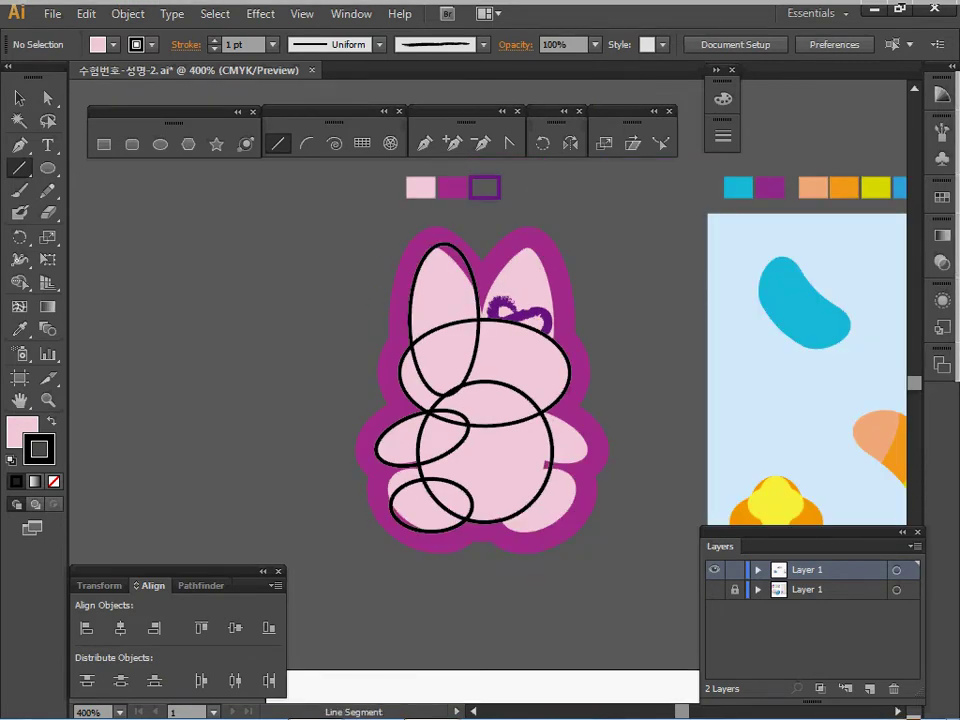
{"action": "key", "text": "v"}
{"action": "left_click_drag", "start_coordinate": [391, 334], "coordinate": [465, 509]}
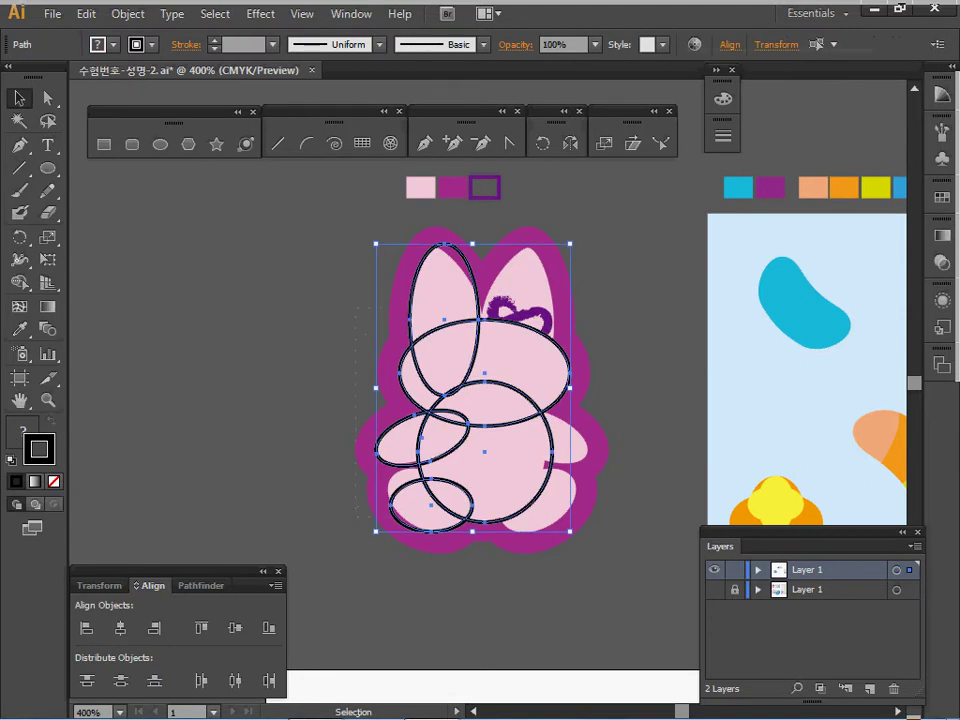
{"action": "left_click_drag", "start_coordinate": [468, 418], "coordinate": [302, 418]}
- Select all five construction ellipses and copy the head ellipse's pink fill and black outline onto them with the Eyedropper
{"action": "left_click_drag", "start_coordinate": [200, 266], "coordinate": [345, 500]}
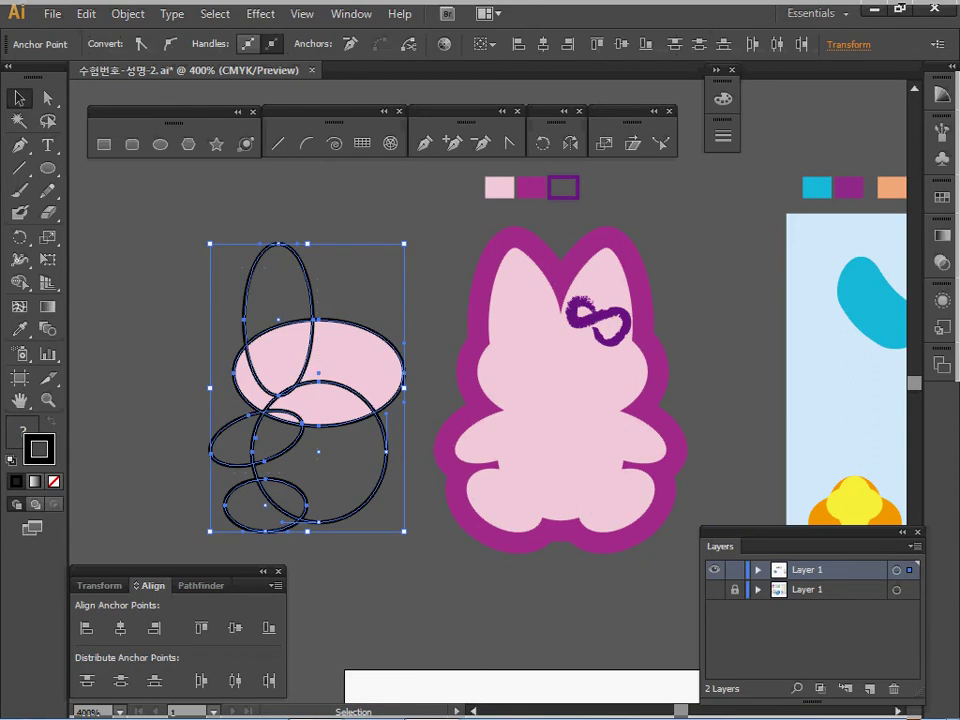
{"action": "key", "text": "i"}
{"action": "left_click", "coordinate": [381, 342]}
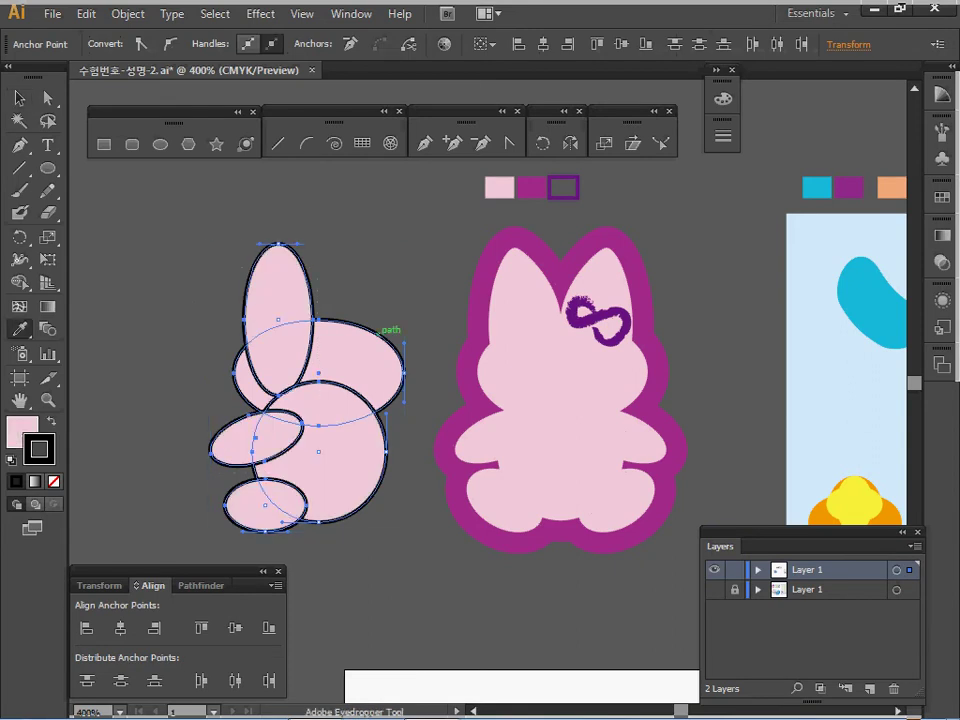
{"action": "key", "text": "ctrl+shift+a"}
- Reshape the ear ellipse into a pointed tip by shortening its upper anchor's handles and shifting that anchor slightly outward
{"action": "left_click", "coordinate": [395, 378], "text": "ctrl"}
{"action": "left_click_drag", "start_coordinate": [395, 378], "coordinate": [437, 356]}
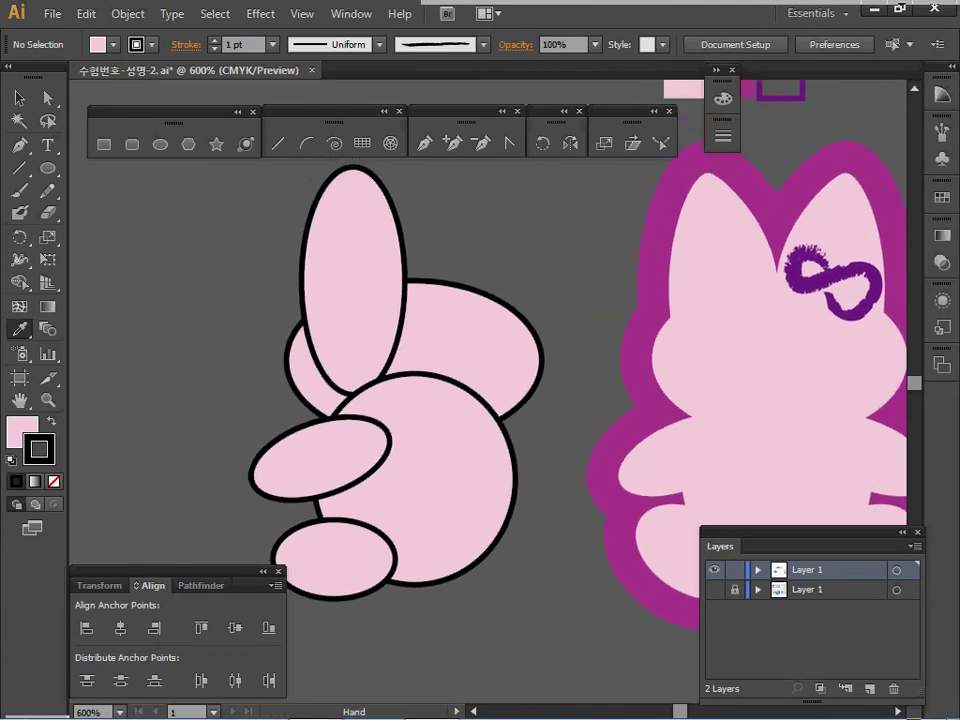
{"action": "left_click", "coordinate": [362, 268], "text": "ctrl"}
{"action": "left_click", "coordinate": [362, 268], "text": "ctrl"}
{"action": "left_click_drag", "start_coordinate": [362, 268], "coordinate": [216, 230]}
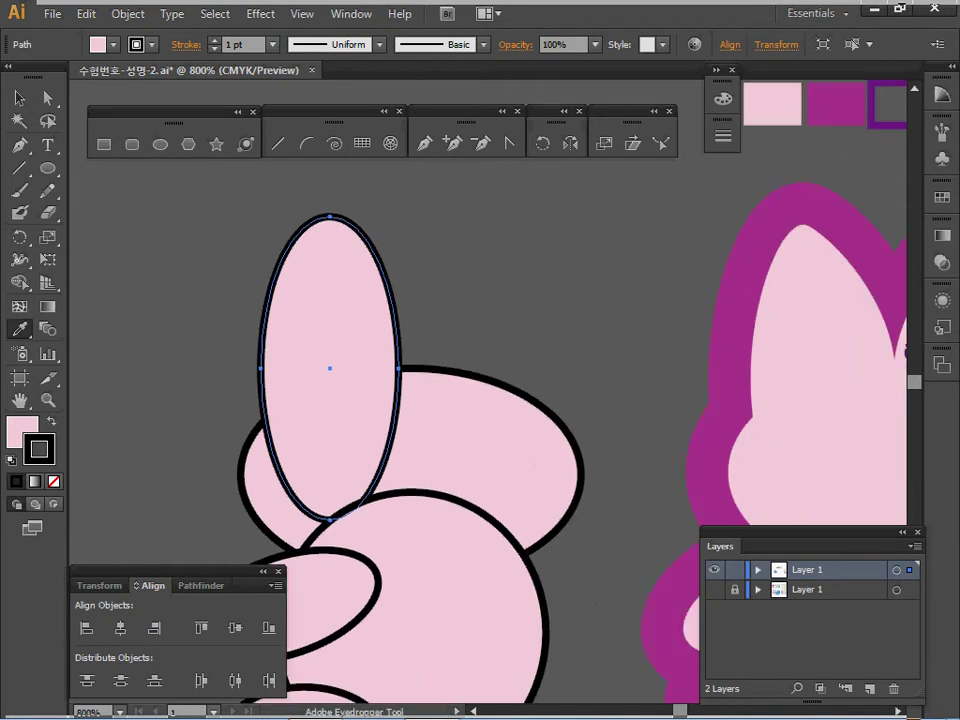
{"action": "key", "text": "a"}
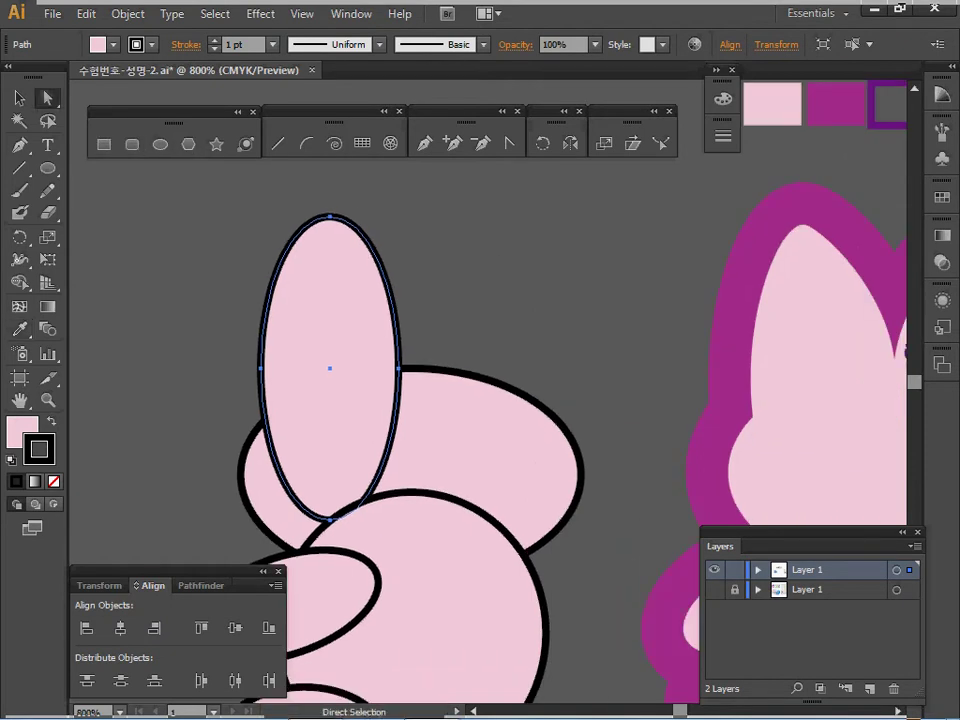
{"action": "left_click", "coordinate": [330, 215]}
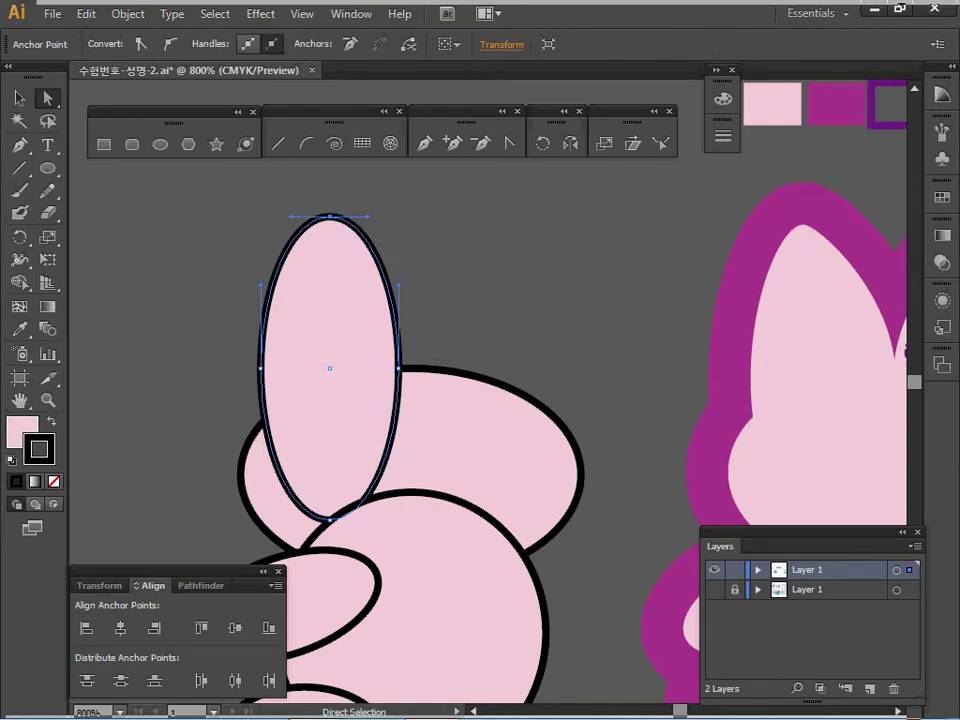
{"action": "mouse_move", "coordinate": [291, 216]}
{"action": "left_mouse_down"}
{"action": "mouse_move", "coordinate": [354, 215]}
{"action": "mouse_move", "coordinate": [313, 215]}
{"action": "left_mouse_up"}
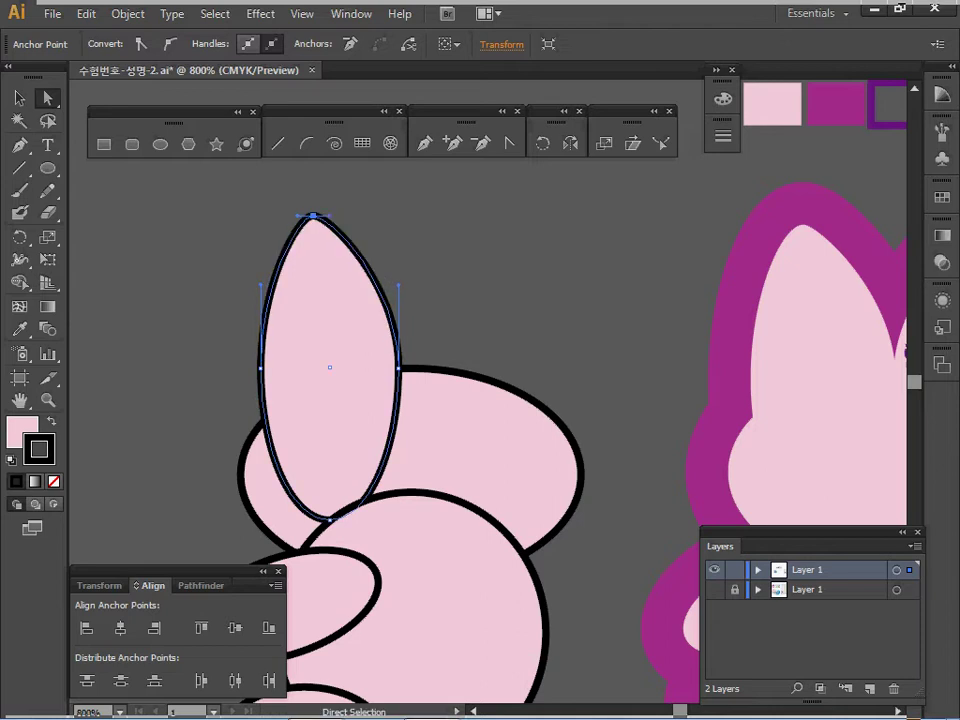
- Rotate the foot ellipse clockwise so its outer end tilts upward, and adjust its position against the body
{"action": "key", "text": "space"}
{"action": "mouse_move", "coordinate": [430, 450]}
{"action": "left_mouse_down"}
{"action": "mouse_move", "coordinate": [418, 338]}
{"action": "mouse_move", "coordinate": [451, 293]}
{"action": "left_mouse_up"}
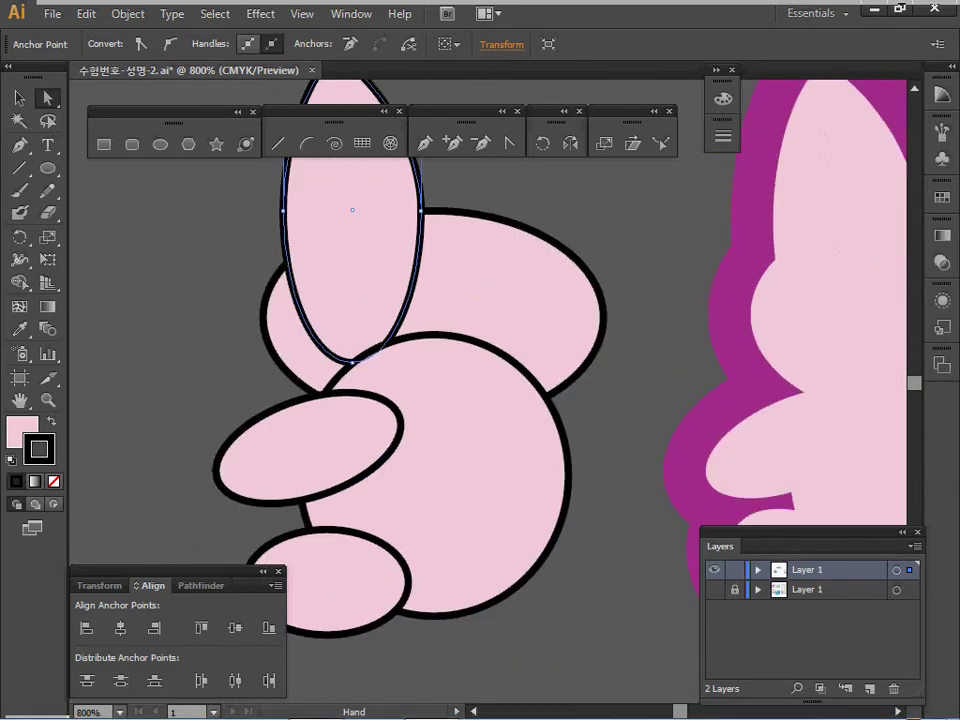
{"action": "left_click", "coordinate": [440, 450], "text": "ctrl"}
{"action": "key", "text": "space"}
{"action": "left_click_drag", "start_coordinate": [440, 450], "coordinate": [451, 405]}
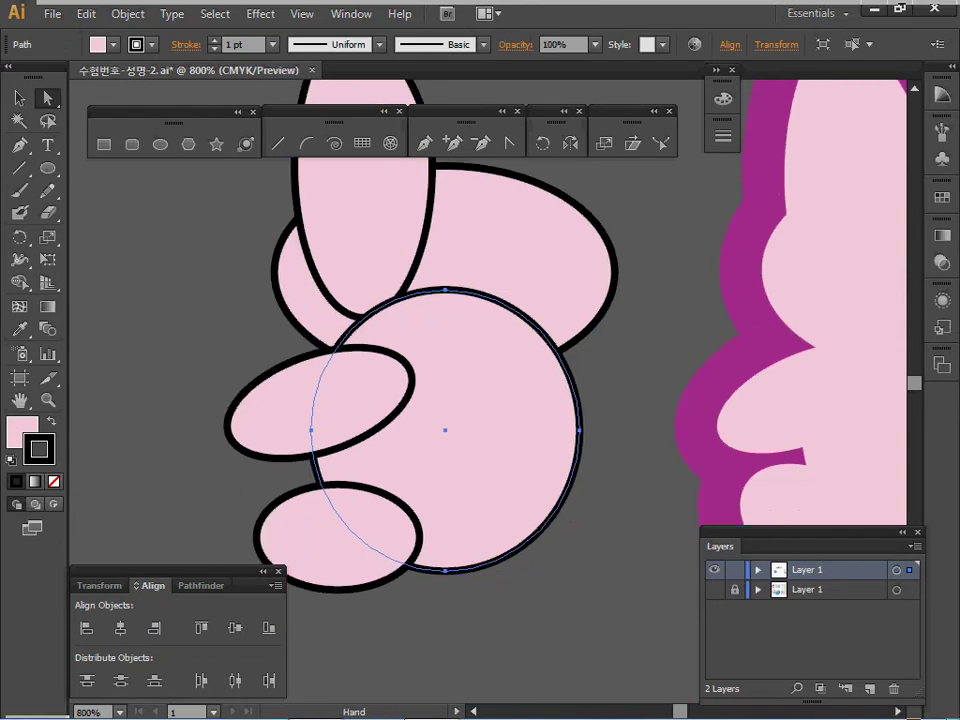
{"action": "left_click", "coordinate": [418, 445], "text": "ctrl+alt"}
{"action": "left_click_drag", "start_coordinate": [418, 445], "coordinate": [328, 465]}
{"action": "left_click", "coordinate": [325, 392]}
{"action": "left_click", "coordinate": [335, 482]}
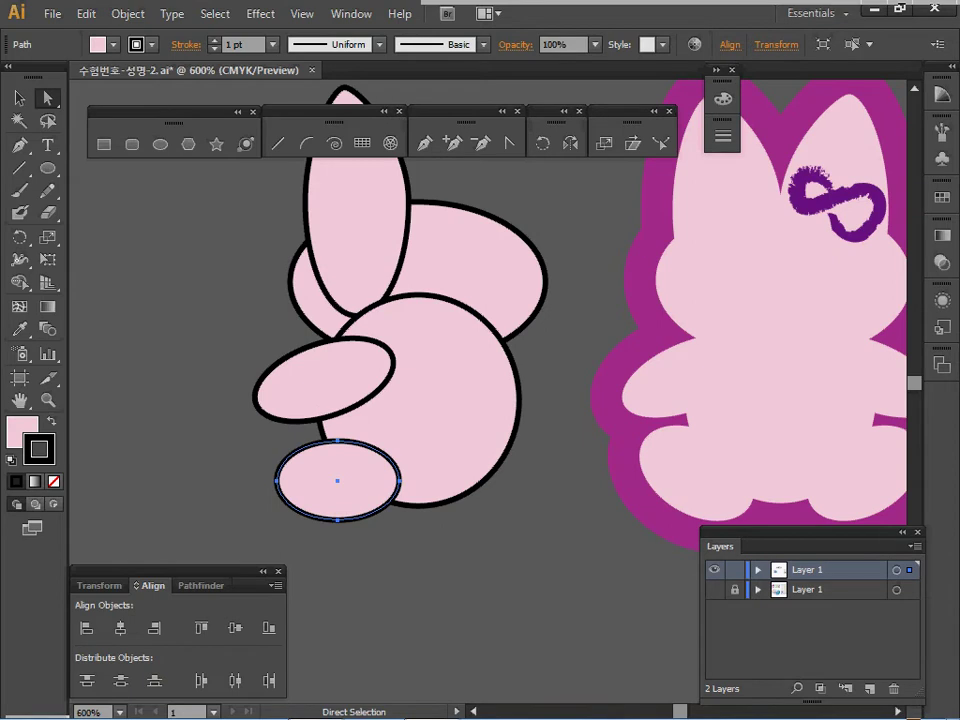
{"action": "key", "text": "ctrl+space"}
{"action": "left_click", "coordinate": [372, 407], "text": "ctrl"}
{"action": "left_click_drag", "start_coordinate": [372, 407], "coordinate": [245, 387]}
{"action": "key", "text": "v"}
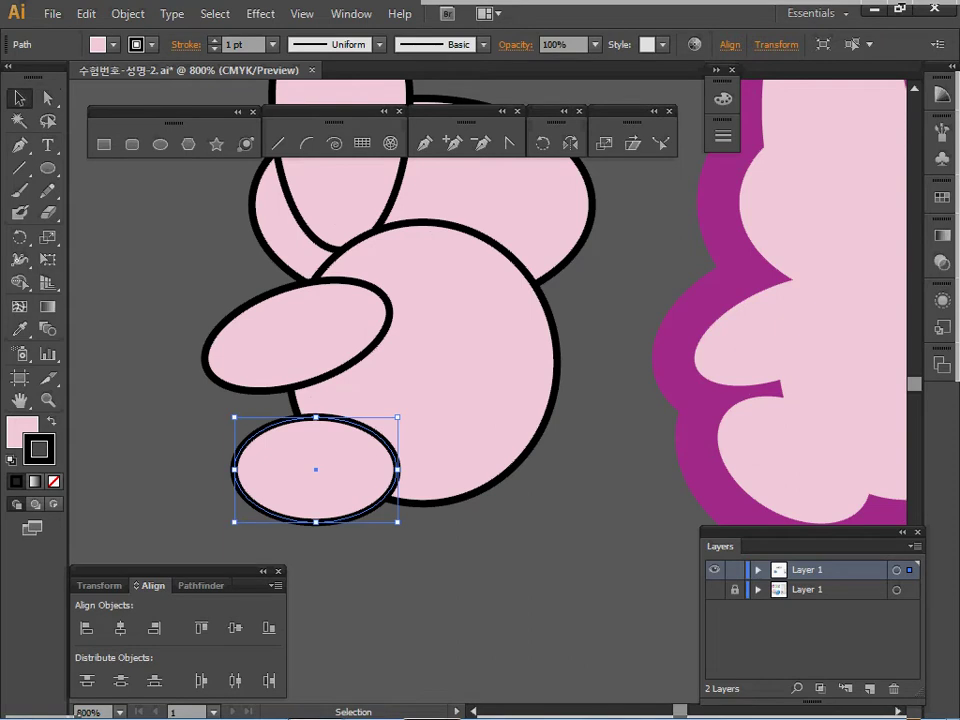
{"action": "left_click_drag", "start_coordinate": [403, 412], "coordinate": [420, 452]}
{"action": "left_click_drag", "start_coordinate": [258, 381], "coordinate": [267, 383]}
{"action": "left_click_drag", "start_coordinate": [487, 394], "coordinate": [302, 481]}
{"action": "left_click", "coordinate": [396, 456], "text": "ctrl+alt"}
{"action": "left_click_drag", "start_coordinate": [434, 246], "coordinate": [404, 254]}
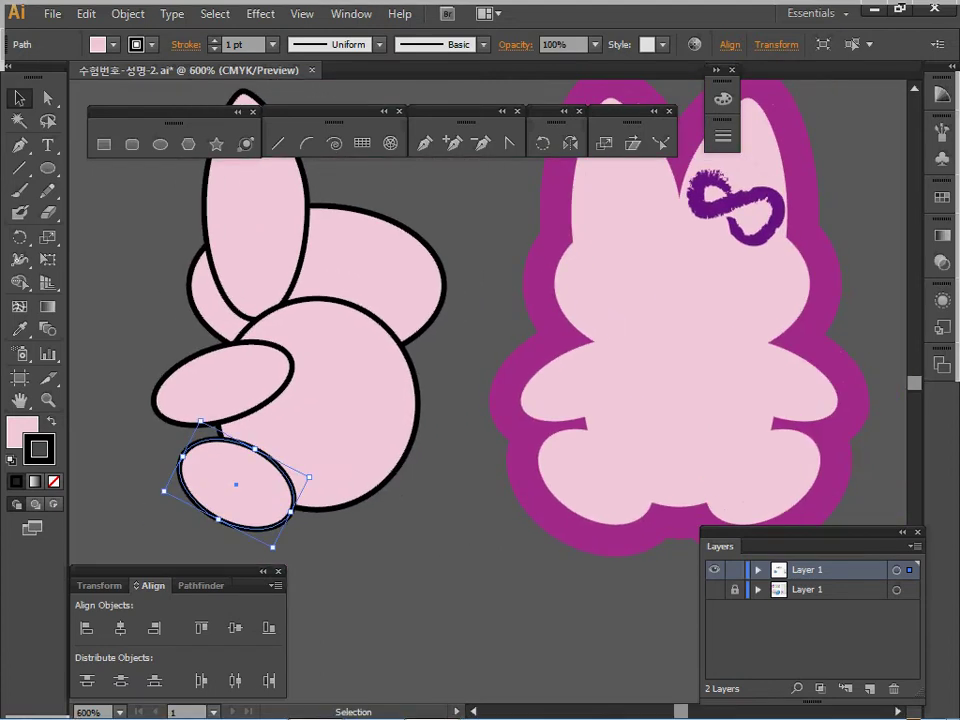
- Select the ear, arm and foot and reflect a copy of them across the vertical axis through the body's centre
{"action": "left_click", "coordinate": [222, 383]}
{"action": "key", "text": "ctrl+minus"}
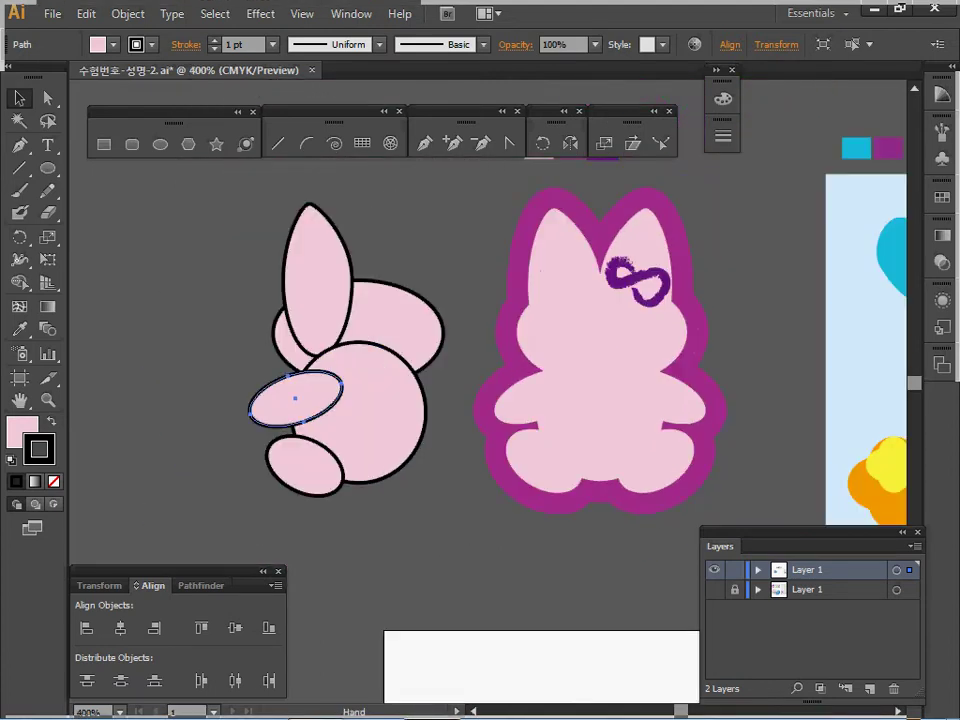
{"action": "key", "text": "v"}
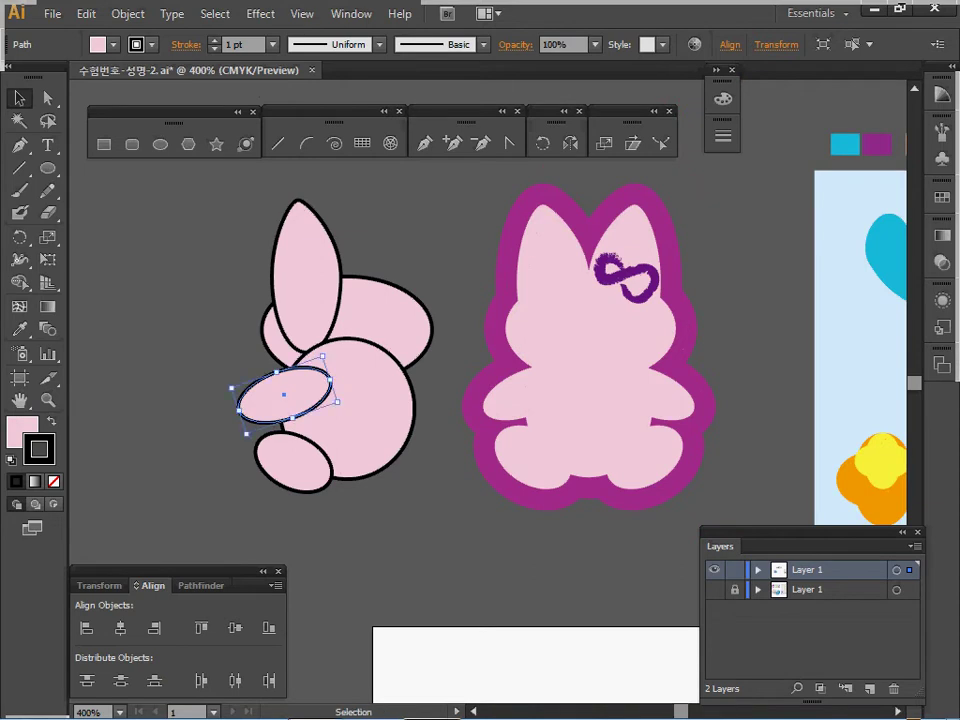
{"action": "key", "text": "a"}
{"action": "key", "text": "v"}
{"action": "left_click", "coordinate": [226, 292]}
{"action": "left_click", "coordinate": [306, 280]}
{"action": "left_click", "coordinate": [285, 395], "text": "shift"}
{"action": "left_click", "coordinate": [293, 461], "text": "shift"}
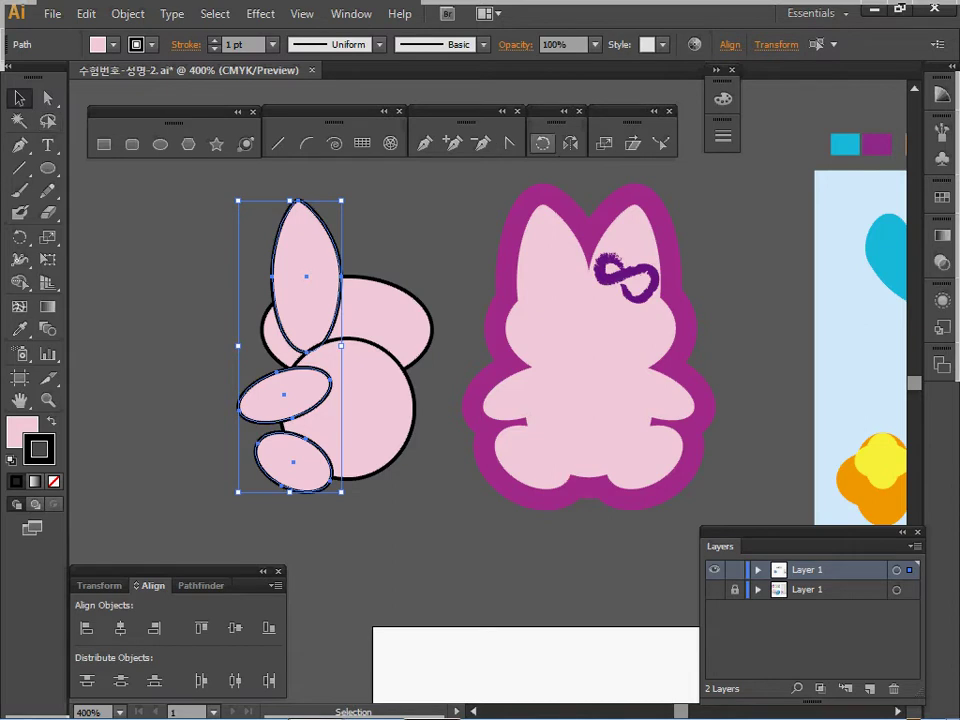
{"action": "left_click", "coordinate": [570, 143]}
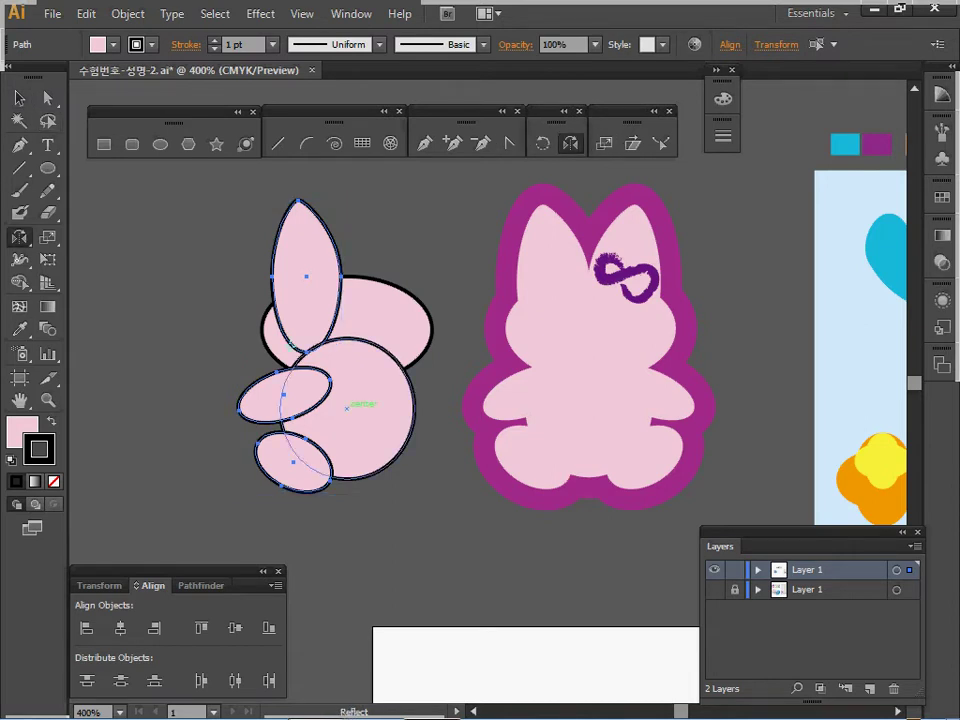
{"action": "left_click", "coordinate": [346, 407]}
{"action": "left_click_drag", "start_coordinate": [346, 407], "coordinate": [464, 408]}
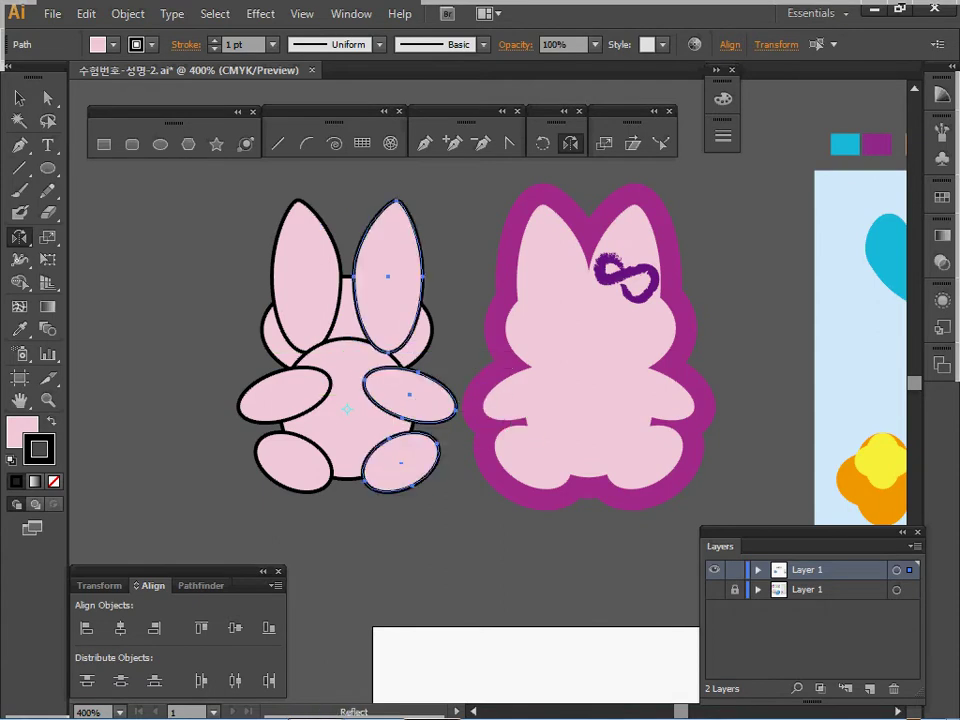
- Unite all the rabbit's ellipses into one silhouette with Pathfinder and remove its stroke
{"action": "key", "text": "v"}
{"action": "left_click", "coordinate": [19, 98]}
{"action": "left_click_drag", "start_coordinate": [229, 222], "coordinate": [413, 482]}
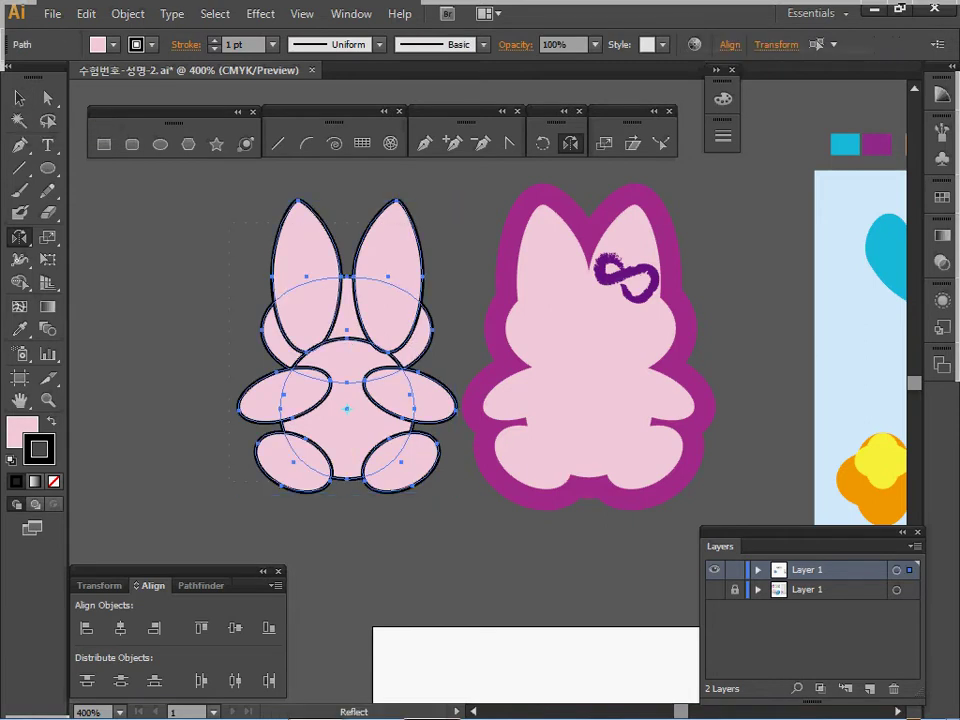
{"action": "left_click", "coordinate": [201, 586]}
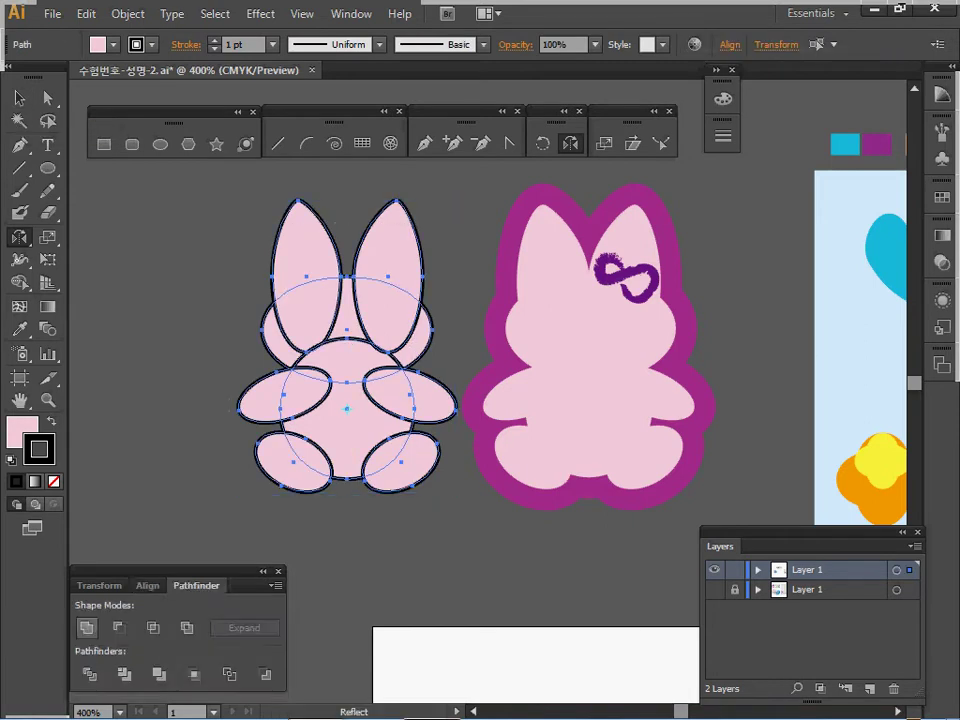
{"action": "left_click", "coordinate": [87, 628]}
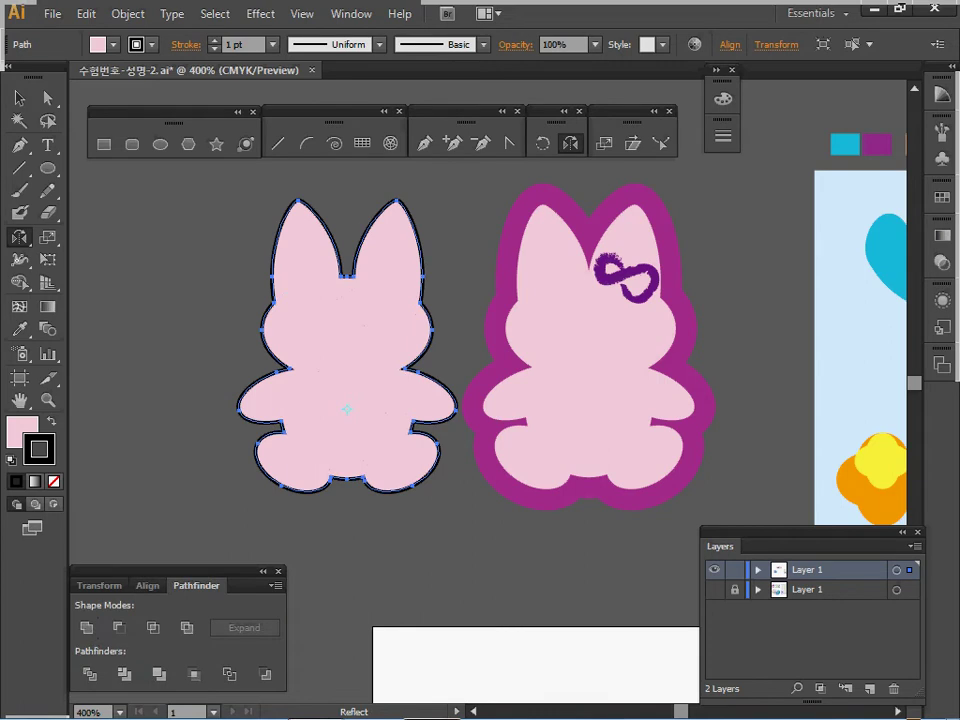
{"action": "key", "text": "slash"}
{"action": "left_click_drag", "start_coordinate": [455, 278], "coordinate": [438, 314]}
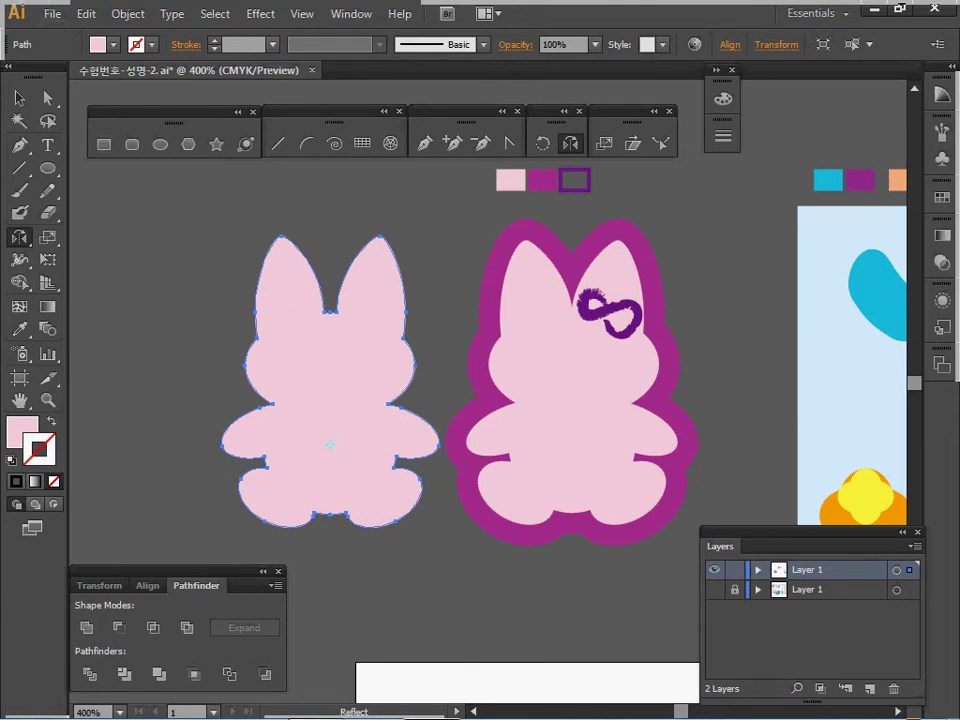
- Create an enlarged outline around the pink rabbit silhouette with Offset Path set to 2 mm
{"action": "left_click", "coordinate": [127, 14]}
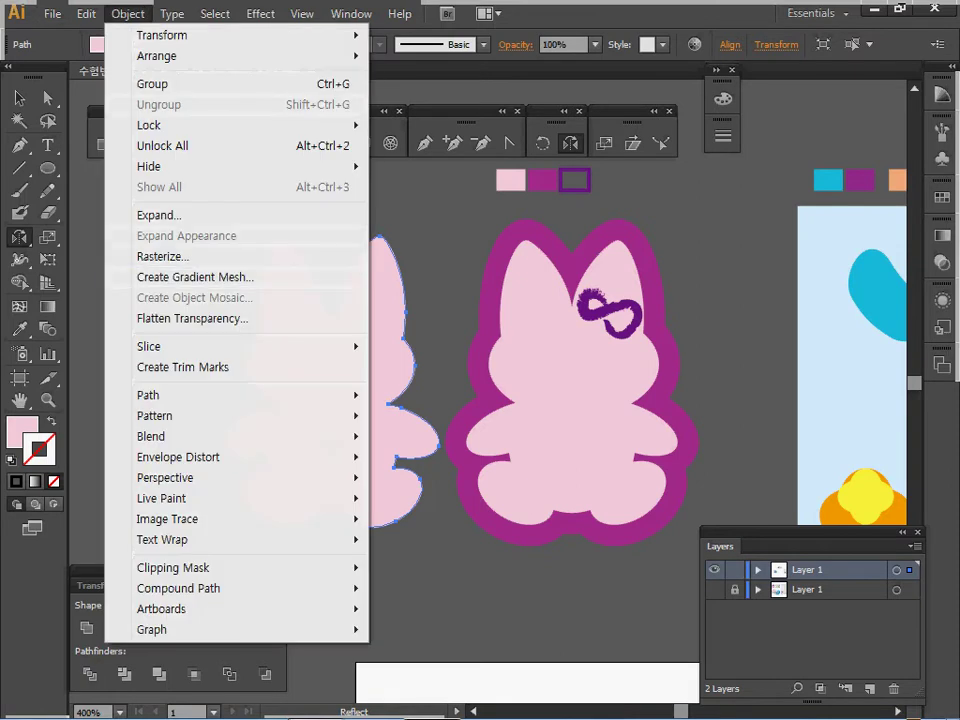
{"action": "mouse_move", "coordinate": [150, 395]}
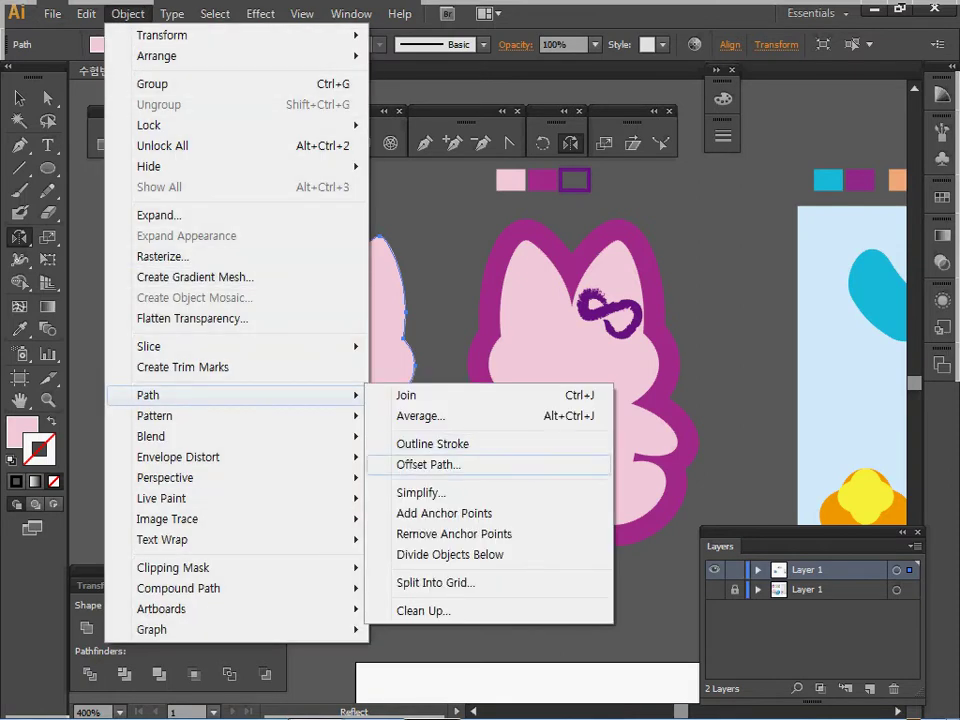
{"action": "left_click", "coordinate": [430, 464]}
{"action": "type", "text": "2"}
{"action": "key", "text": "Return"}
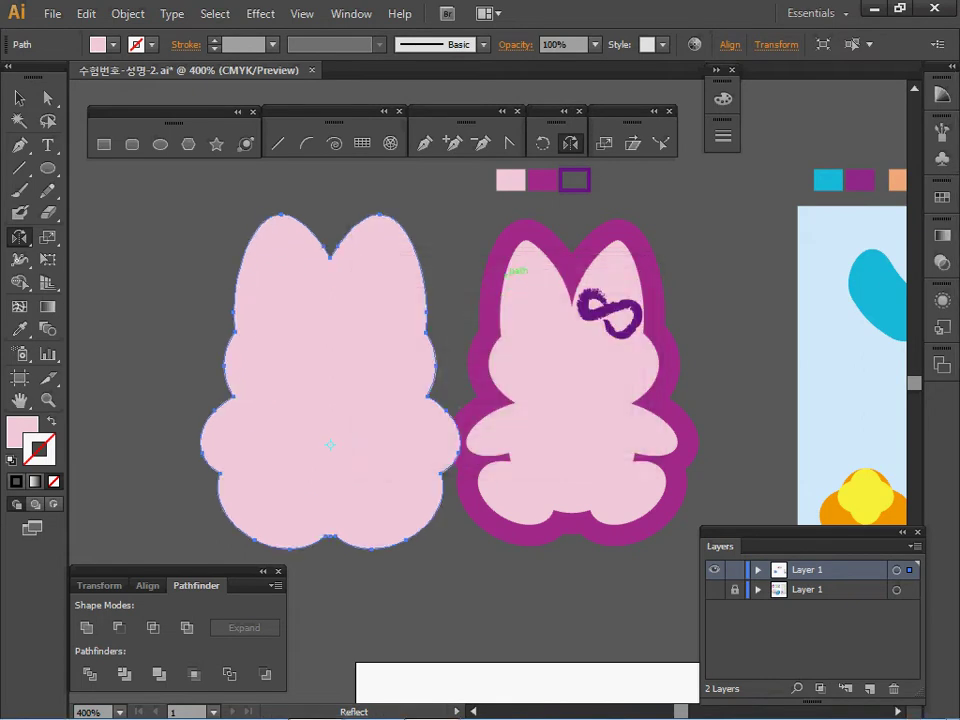
- Fill the offset outline with the reference rabbit's magenta border colour using the Eyedropper, and deselect everything
{"action": "key", "text": "i"}
{"action": "left_click", "coordinate": [521, 264]}
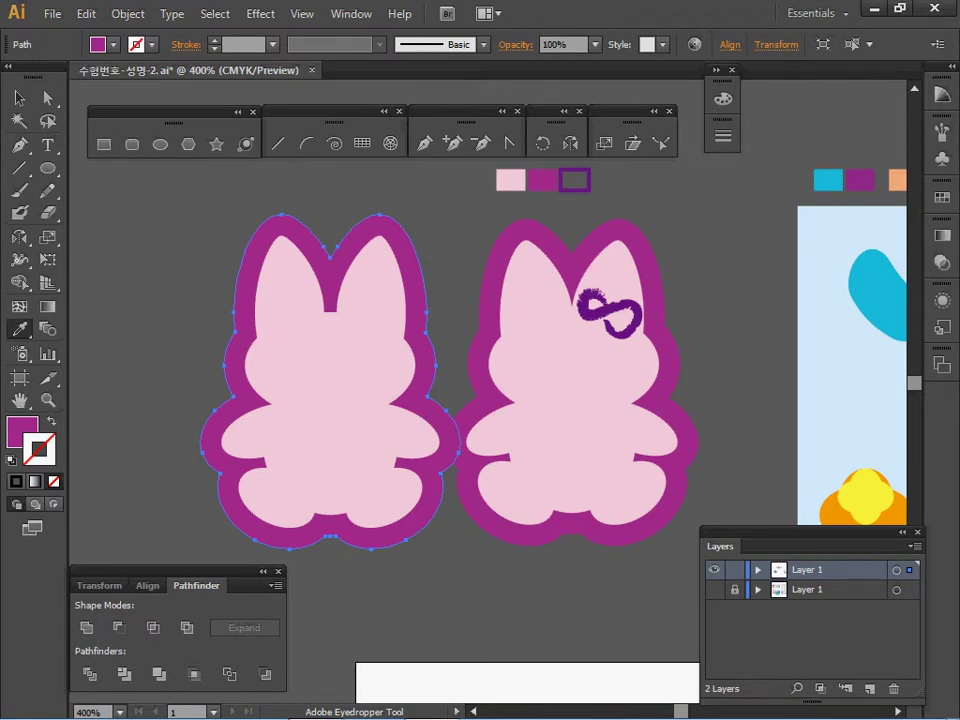
{"action": "key", "text": "v"}
{"action": "key", "text": "ctrl+shift+a"}
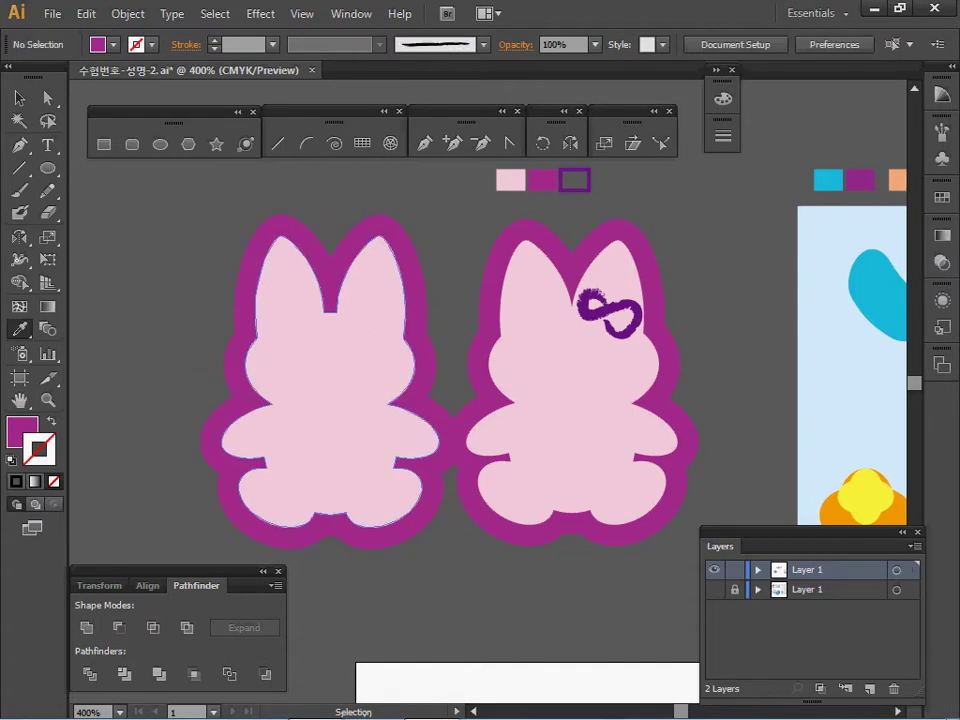
- Pick up the unfilled purple 1 pt brush stroke style from the reference rabbit's squiggle, then leave nothing selected
{"action": "key", "text": "i"}
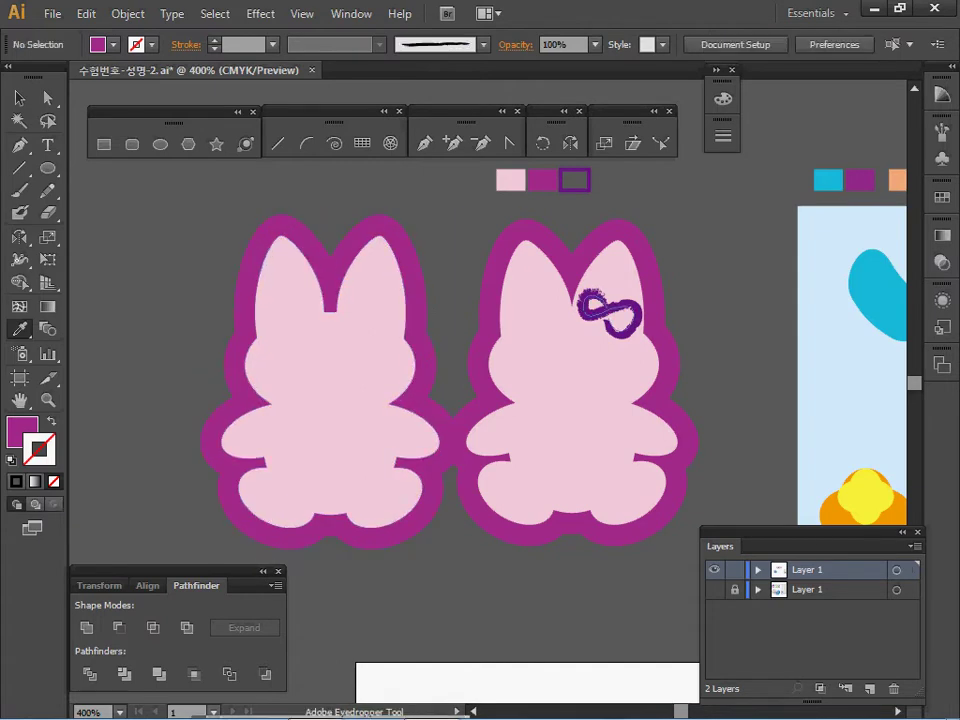
{"action": "key", "text": "v"}
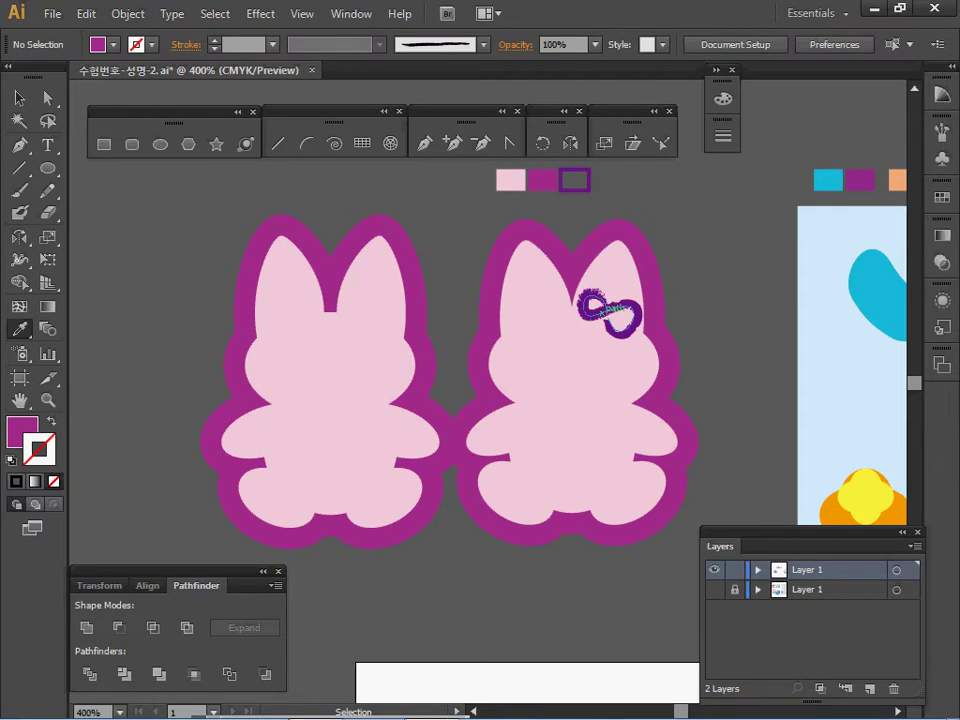
{"action": "left_click", "coordinate": [602, 313], "text": "ctrl"}
{"action": "left_click", "coordinate": [567, 215], "text": "ctrl"}
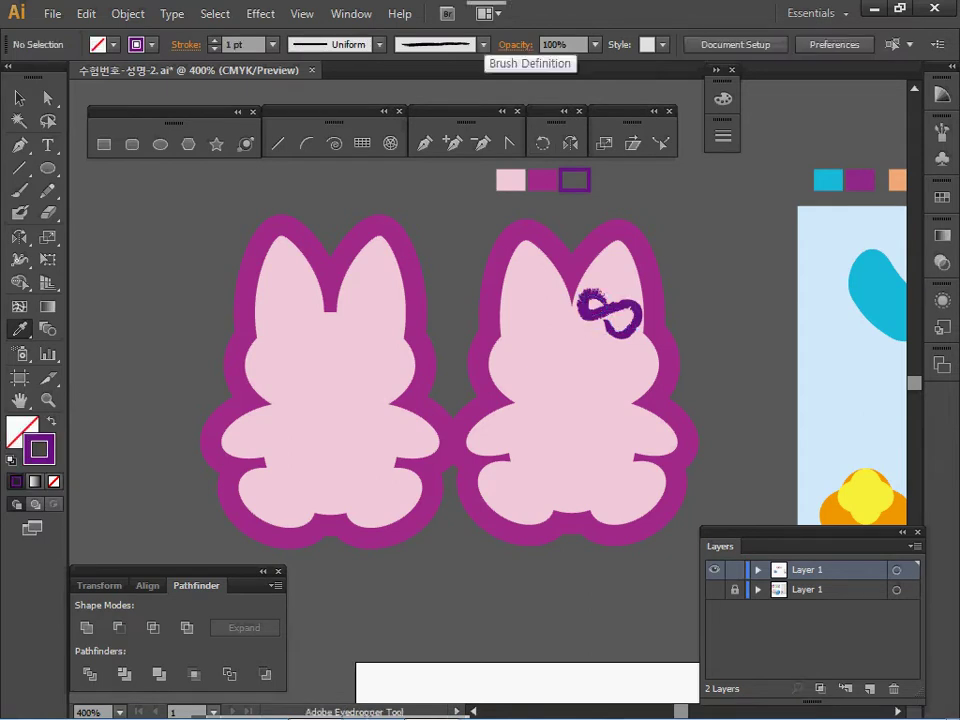
- Load the Artistic_ChalkCharcoalPencil brush library, choose the Charcoal - Thin brush and close the library
{"action": "left_click", "coordinate": [484, 44]}
{"action": "left_click", "coordinate": [311, 190]}
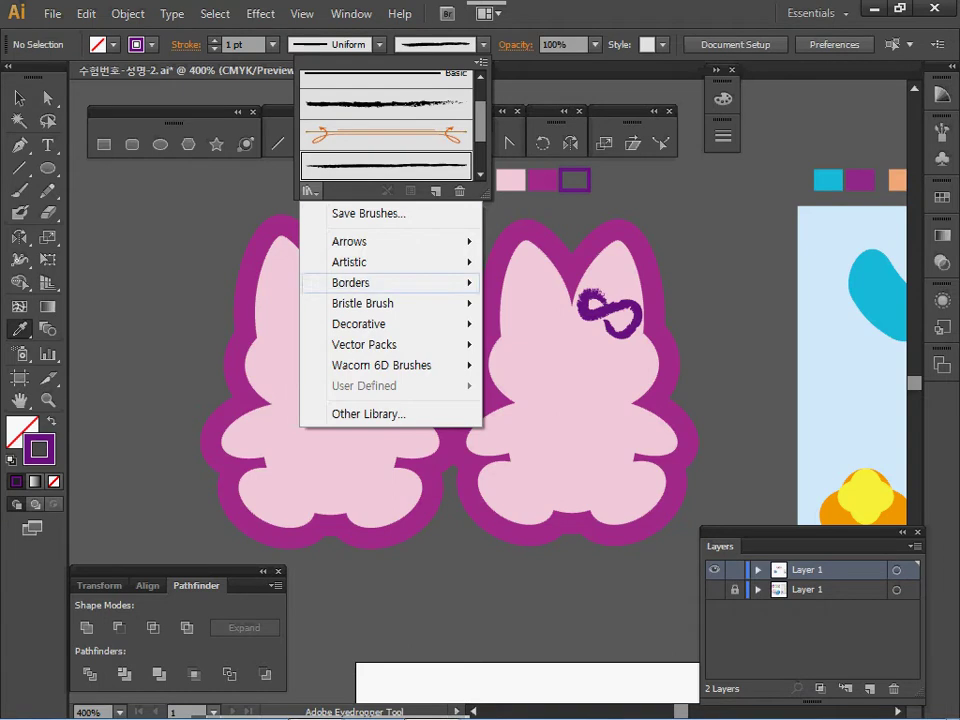
{"action": "mouse_move", "coordinate": [400, 262]}
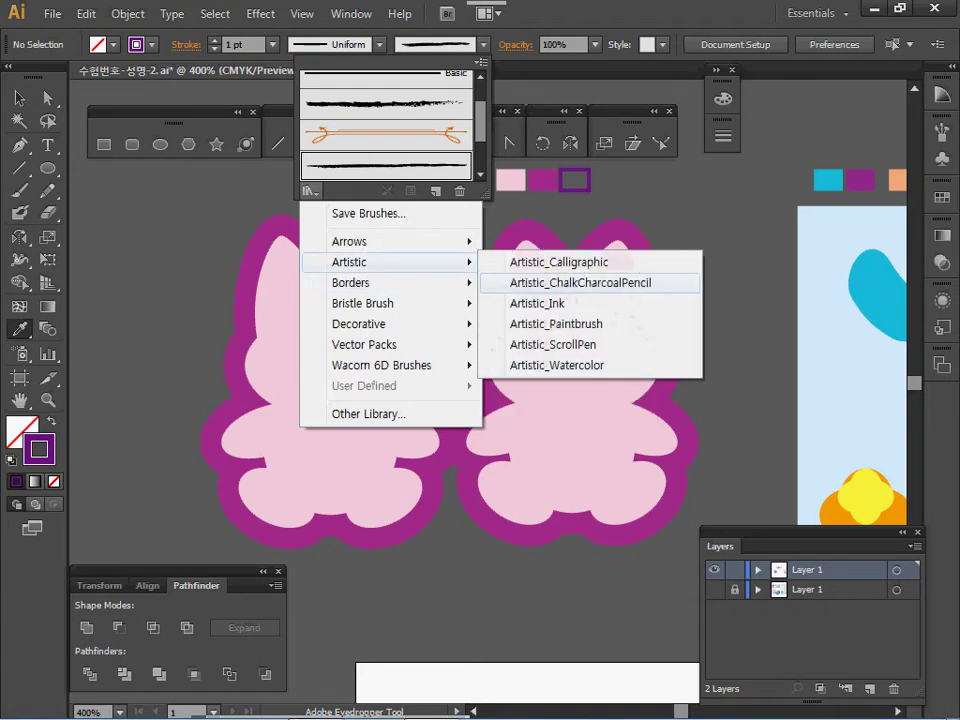
{"action": "left_click", "coordinate": [578, 282]}
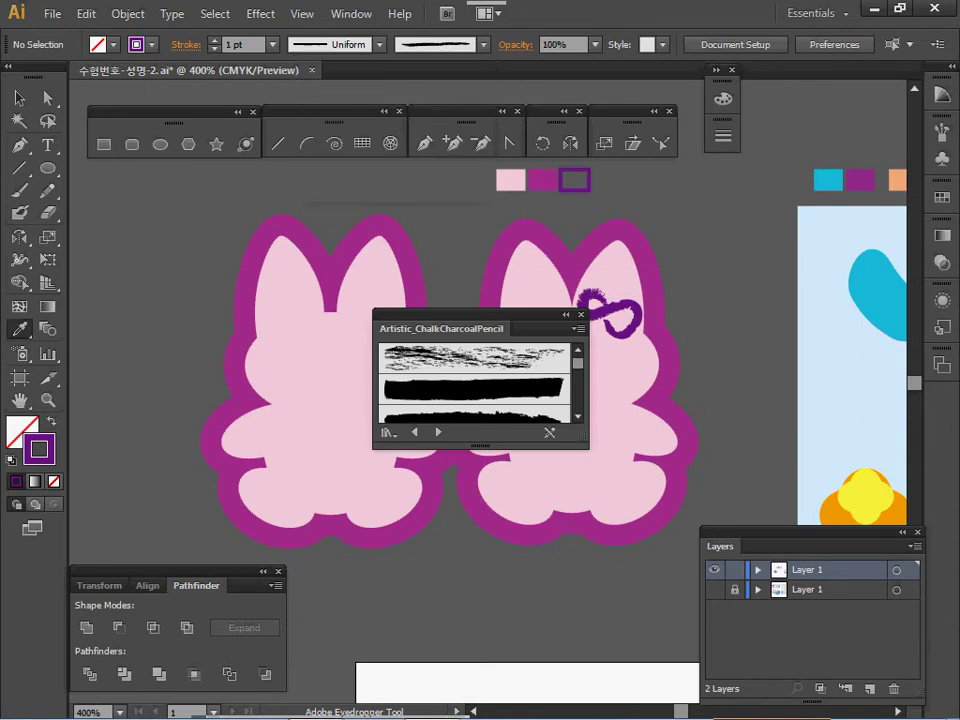
{"action": "mouse_move", "coordinate": [588, 448]}
{"action": "left_mouse_down"}
{"action": "mouse_move", "coordinate": [601, 586]}
{"action": "mouse_move", "coordinate": [589, 630]}
{"action": "left_mouse_up"}
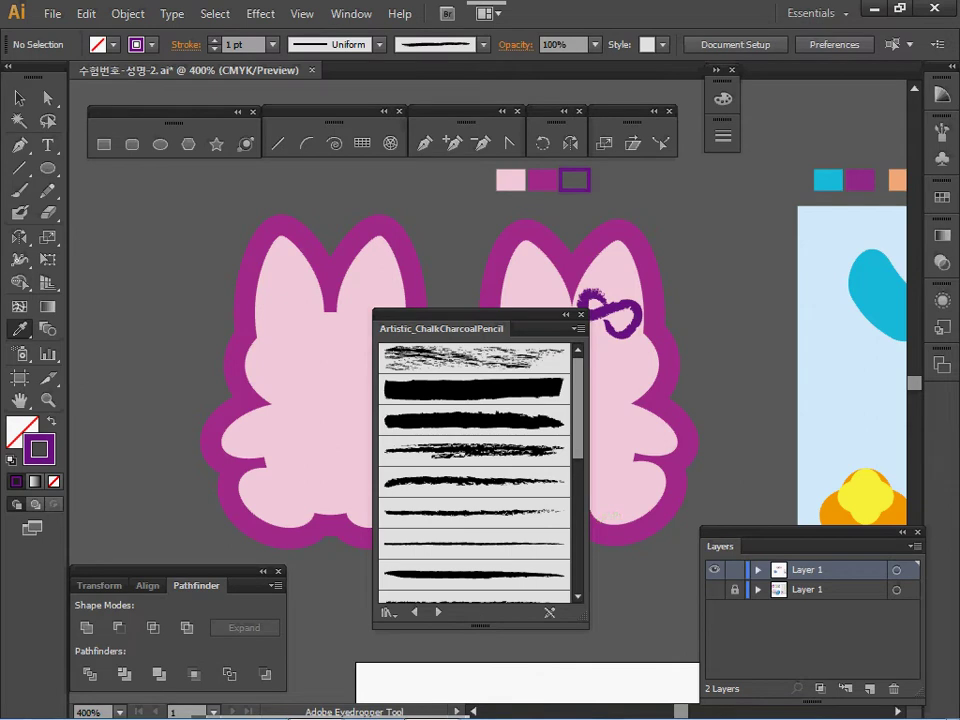
{"action": "scroll", "coordinate": [475, 470], "scroll_direction": "down", "scroll_amount": 2}
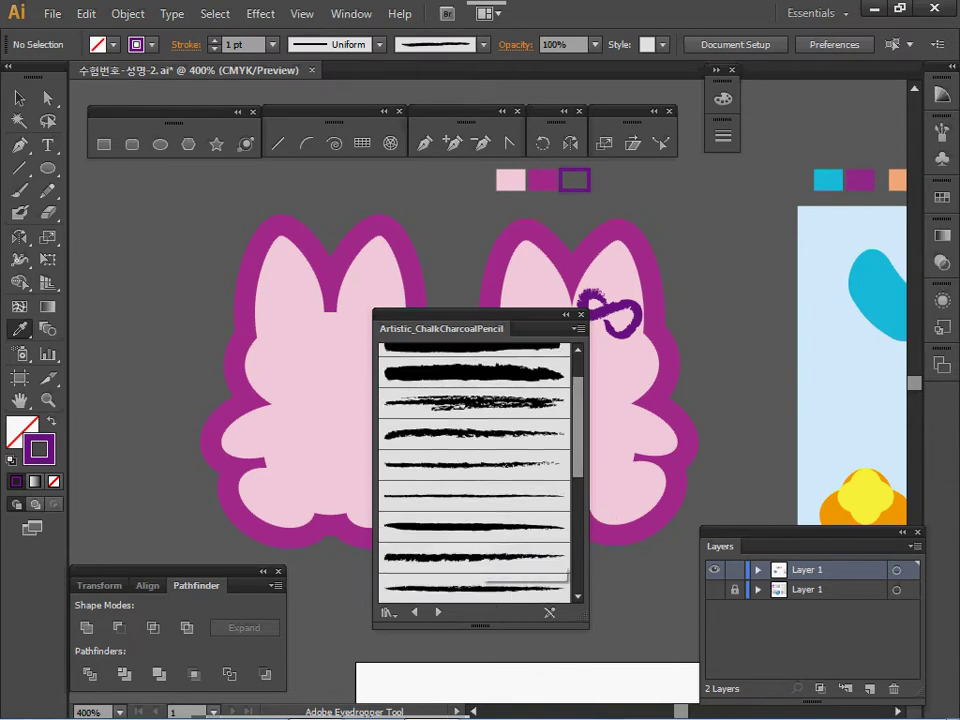
{"action": "scroll", "coordinate": [475, 470], "scroll_direction": "down", "scroll_amount": 3}
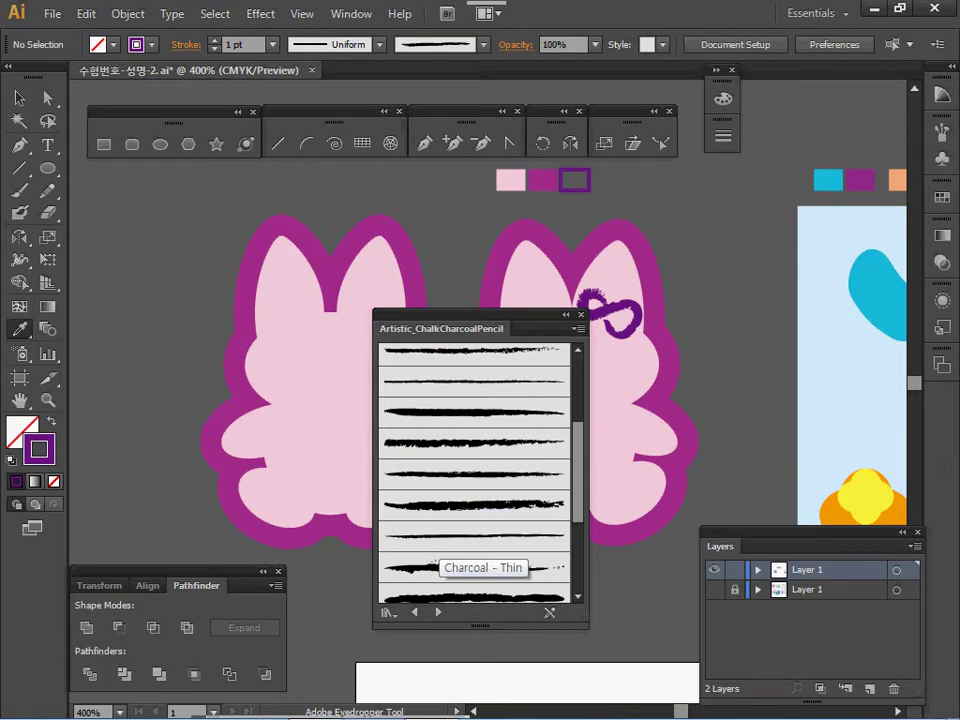
{"action": "left_click", "coordinate": [440, 538]}
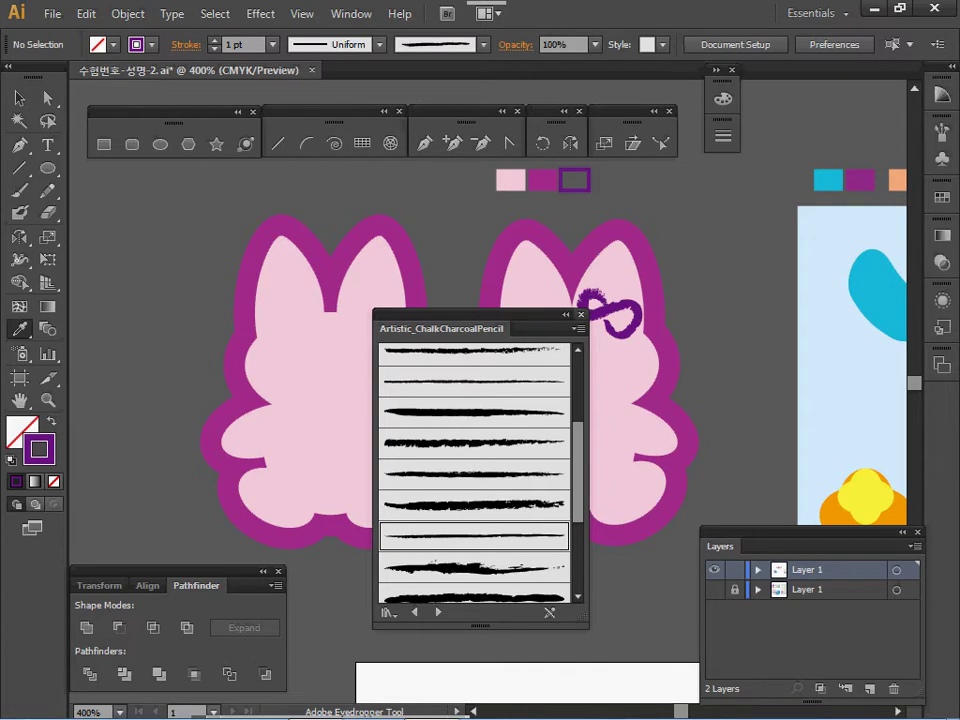
{"action": "left_click", "coordinate": [581, 315]}
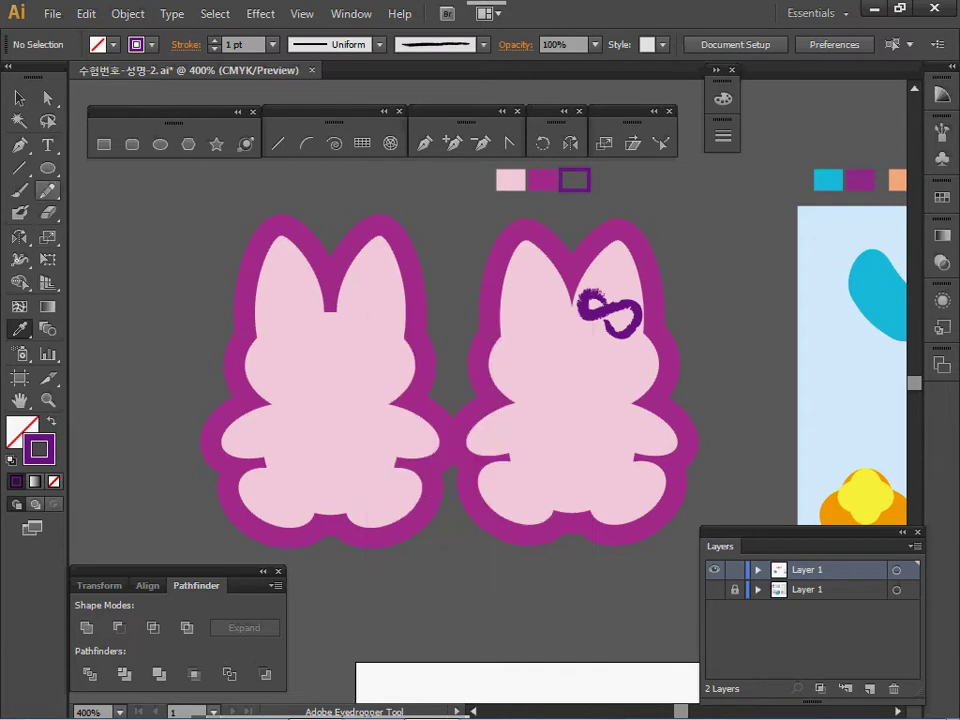
- Paint a looping purple squiggle with the Paintbrush across the base of the new rabbit's right-hand ear, matching the reference
{"action": "left_click", "coordinate": [20, 191]}
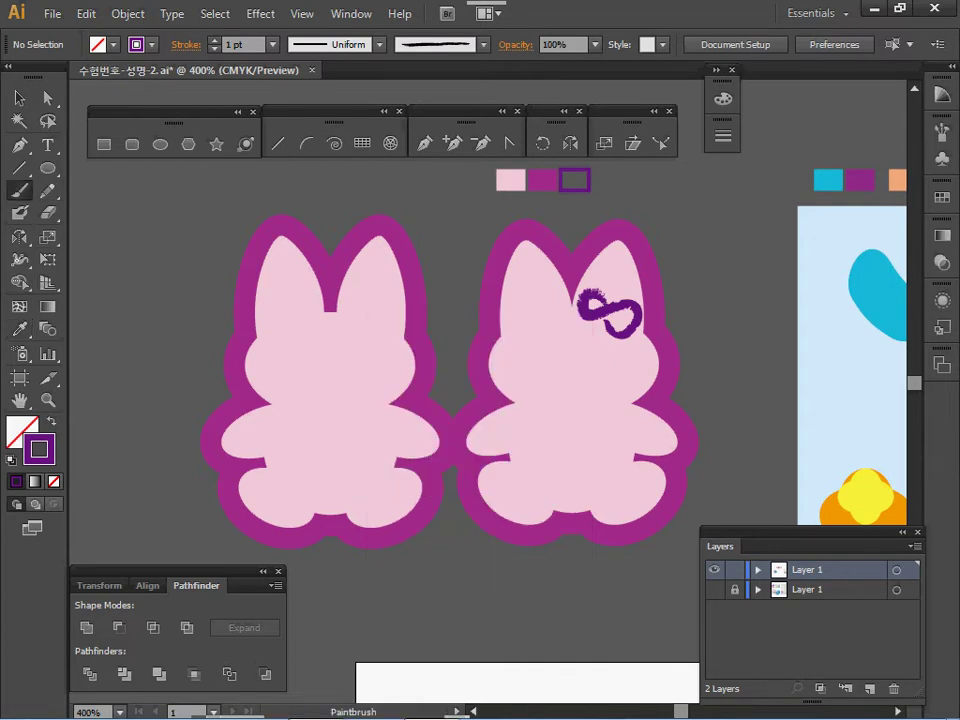
{"action": "key", "text": "ctrl+space"}
{"action": "left_click", "coordinate": [391, 327], "text": "ctrl"}
{"action": "key", "text": "ctrl+plus"}
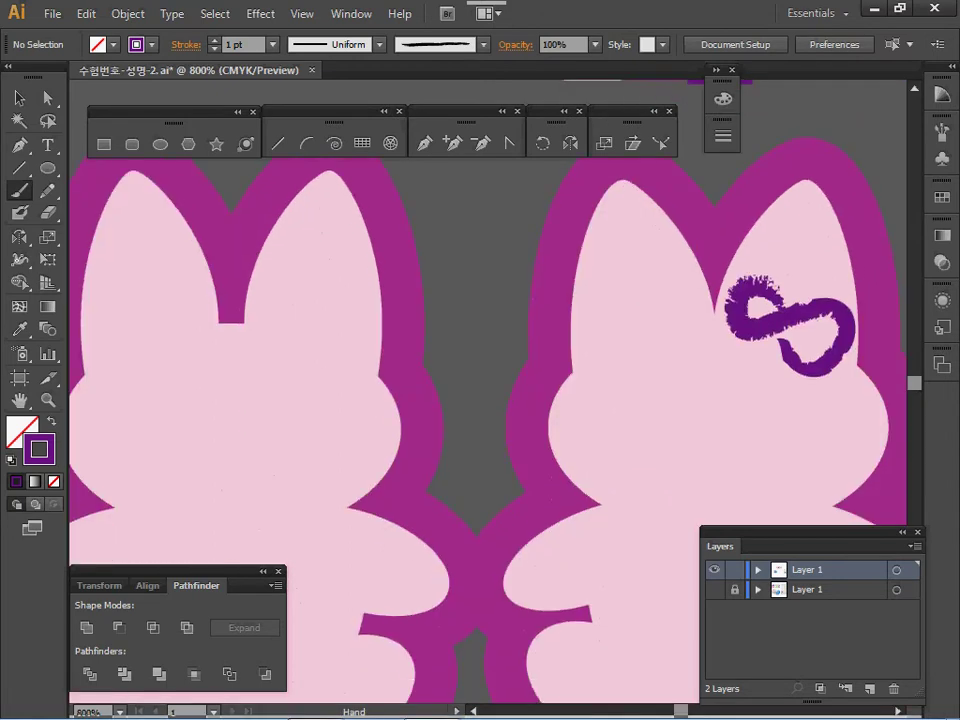
{"action": "mouse_move", "coordinate": [316, 318]}
{"action": "left_mouse_down"}
{"action": "mouse_move", "coordinate": [271, 305]}
{"action": "mouse_move", "coordinate": [262, 327]}
{"action": "mouse_move", "coordinate": [312, 335]}
{"action": "mouse_move", "coordinate": [352, 327]}
{"action": "mouse_move", "coordinate": [375, 345]}
{"action": "mouse_move", "coordinate": [355, 375]}
{"action": "mouse_move", "coordinate": [305, 355]}
{"action": "left_mouse_up"}
{"action": "key", "text": "space"}
{"action": "left_click", "coordinate": [384, 368], "text": "ctrl+alt"}
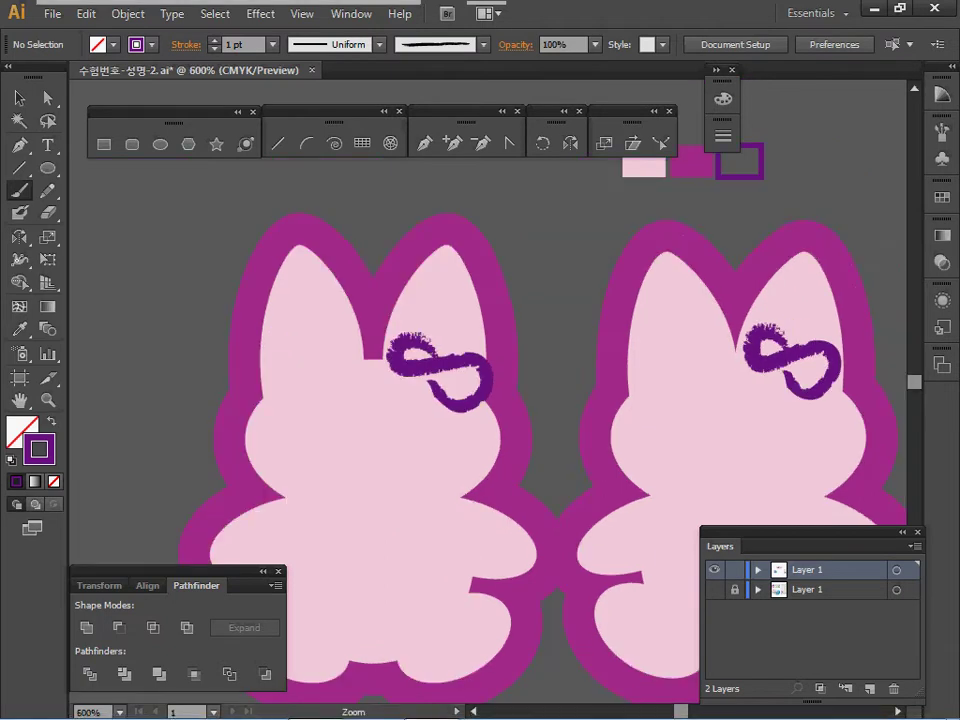
{"action": "left_click_drag", "start_coordinate": [384, 368], "coordinate": [280, 335]}
{"action": "left_click", "coordinate": [320, 333], "text": "ctrl"}
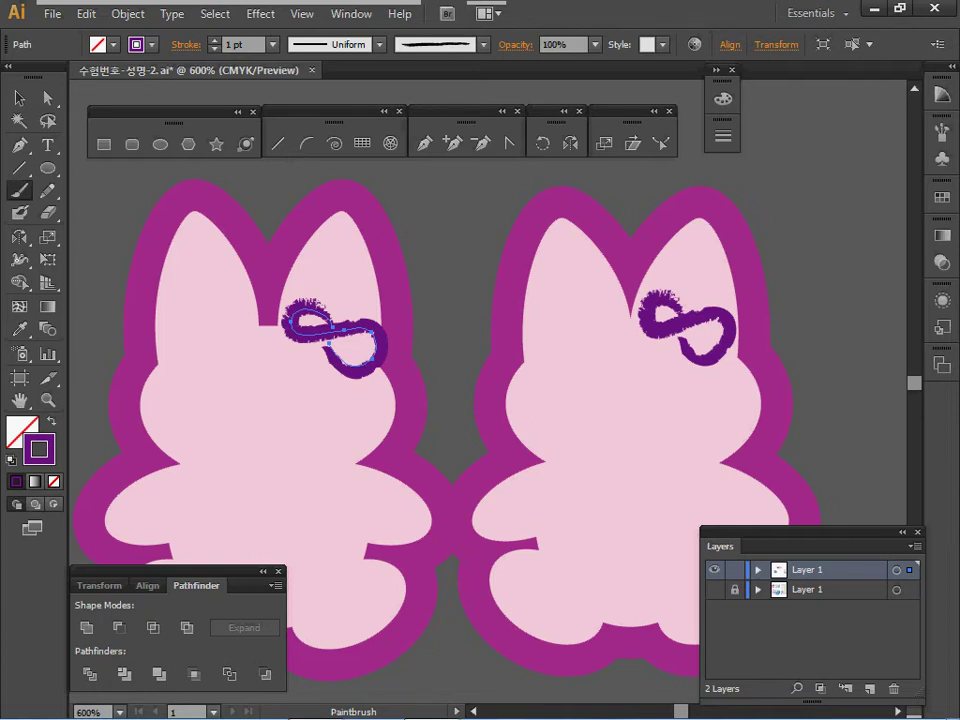
- Deselect the squiggle and adopt the cyan fill with no stroke from the first colour sample above the light-blue pattern
{"action": "key", "text": "ctrl+space"}
{"action": "left_click", "coordinate": [433, 445], "text": "ctrl+alt"}
{"action": "left_click_drag", "start_coordinate": [435, 457], "coordinate": [333, 166]}
{"action": "left_click_drag", "start_coordinate": [660, 236], "coordinate": [358, 360]}
{"action": "left_click_drag", "start_coordinate": [855, 226], "coordinate": [607, 360]}
{"action": "left_click_drag", "start_coordinate": [249, 477], "coordinate": [199, 443]}
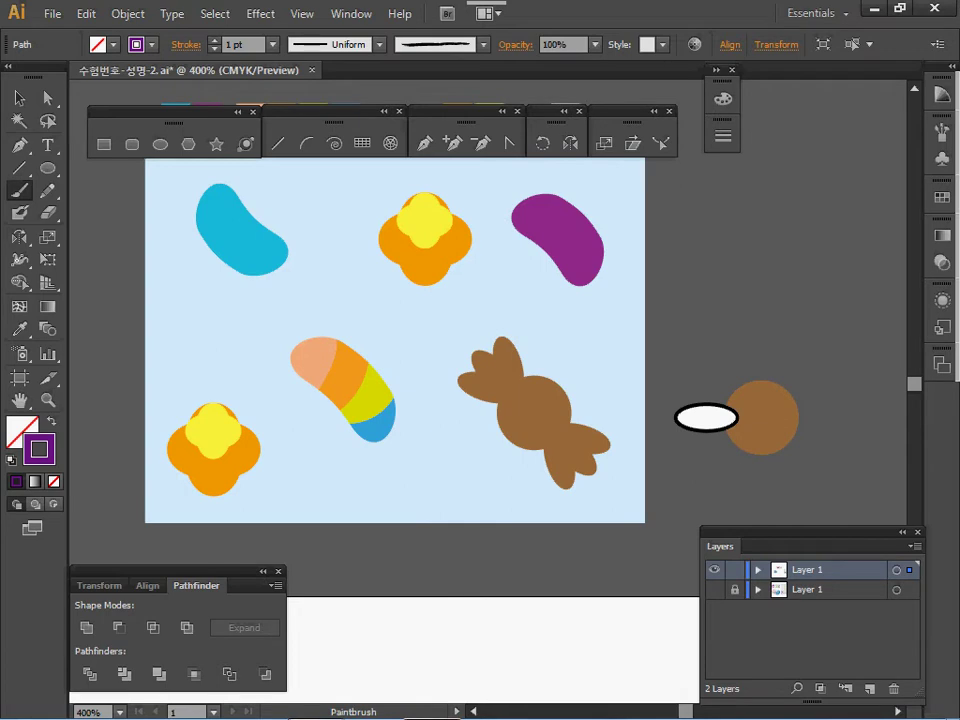
{"action": "mouse_move", "coordinate": [440, 340]}
{"action": "left_mouse_down"}
{"action": "mouse_move", "coordinate": [401, 424]}
{"action": "mouse_move", "coordinate": [435, 469]}
{"action": "mouse_move", "coordinate": [486, 626]}
{"action": "left_mouse_up"}
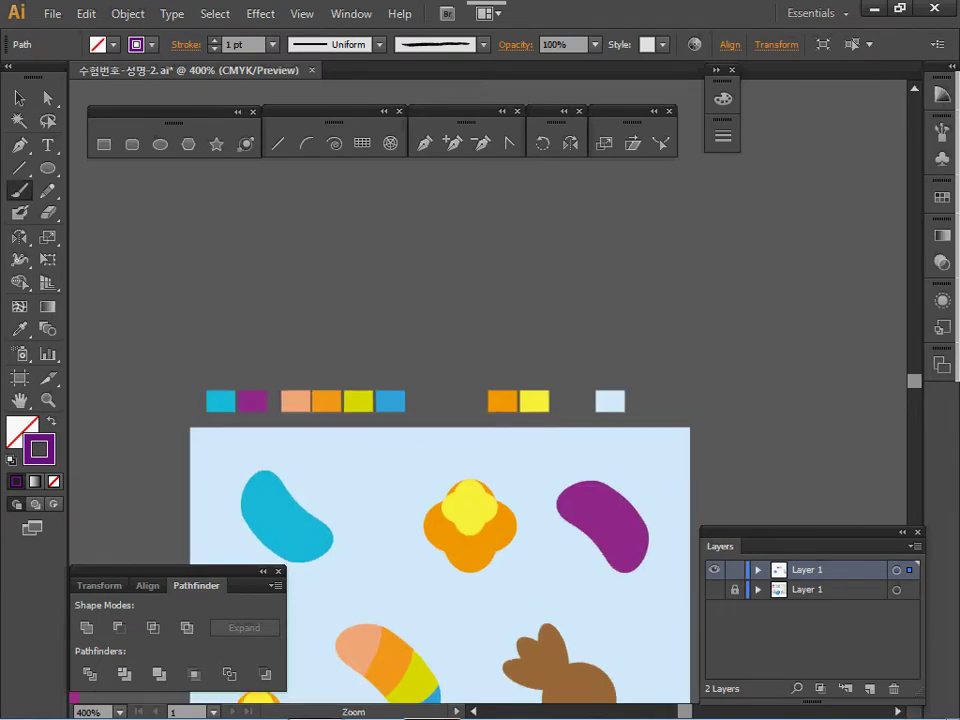
{"action": "left_click", "coordinate": [311, 330], "text": "ctrl"}
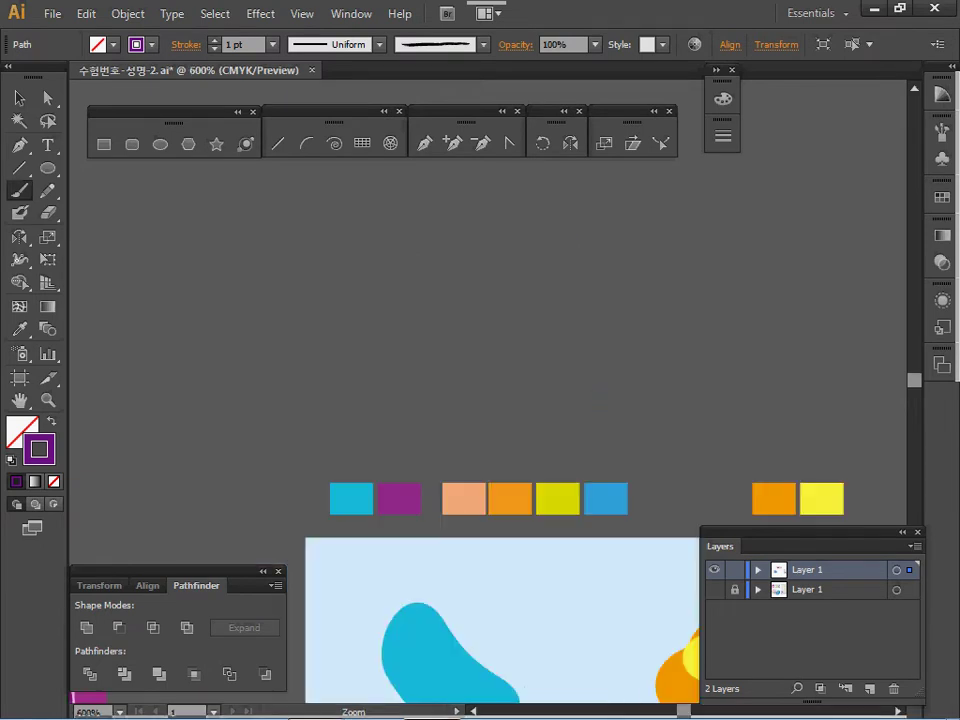
{"action": "left_click", "coordinate": [471, 420], "text": "ctrl"}
{"action": "left_click_drag", "start_coordinate": [471, 420], "coordinate": [413, 353]}
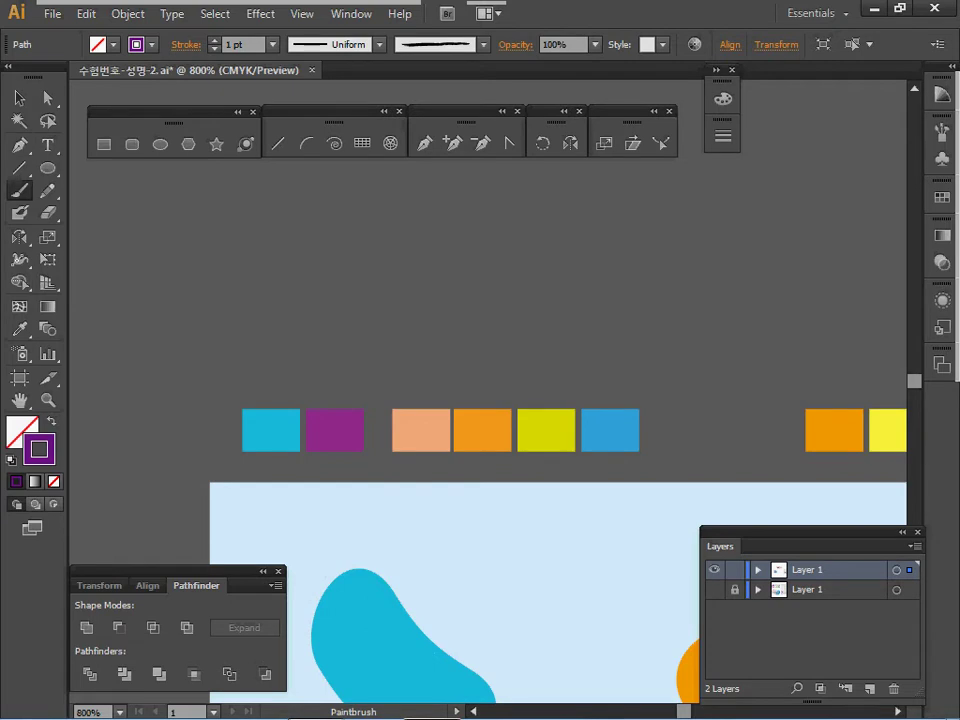
{"action": "key", "text": "ctrl+shift+a"}
{"action": "key", "text": "d"}
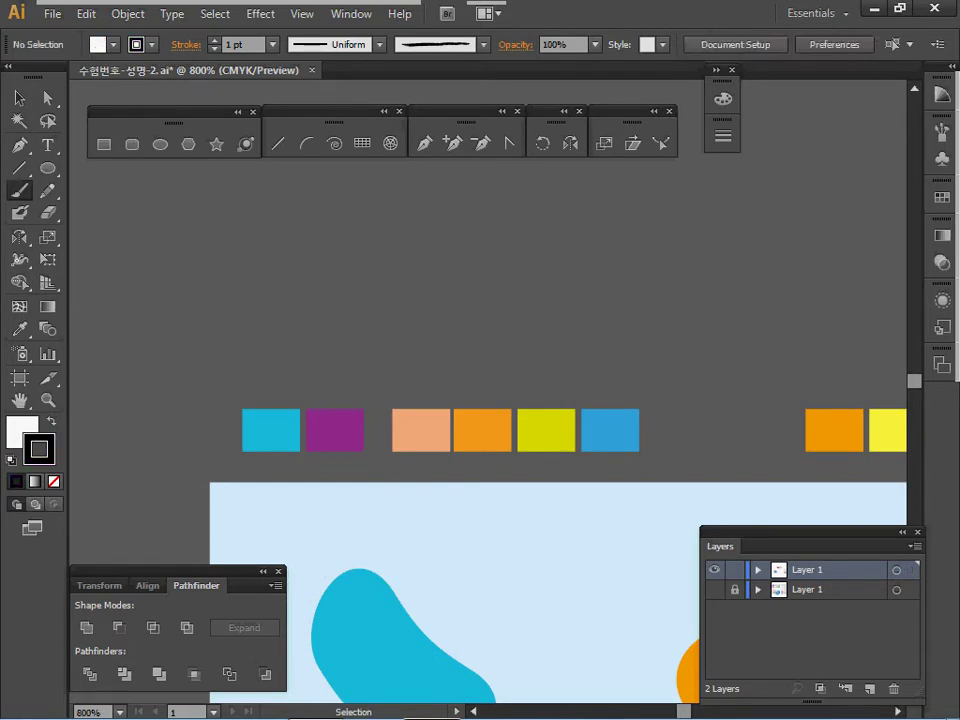
{"action": "left_click", "coordinate": [260, 431], "text": "ctrl"}
{"action": "key", "text": "ctrl+shift+a"}
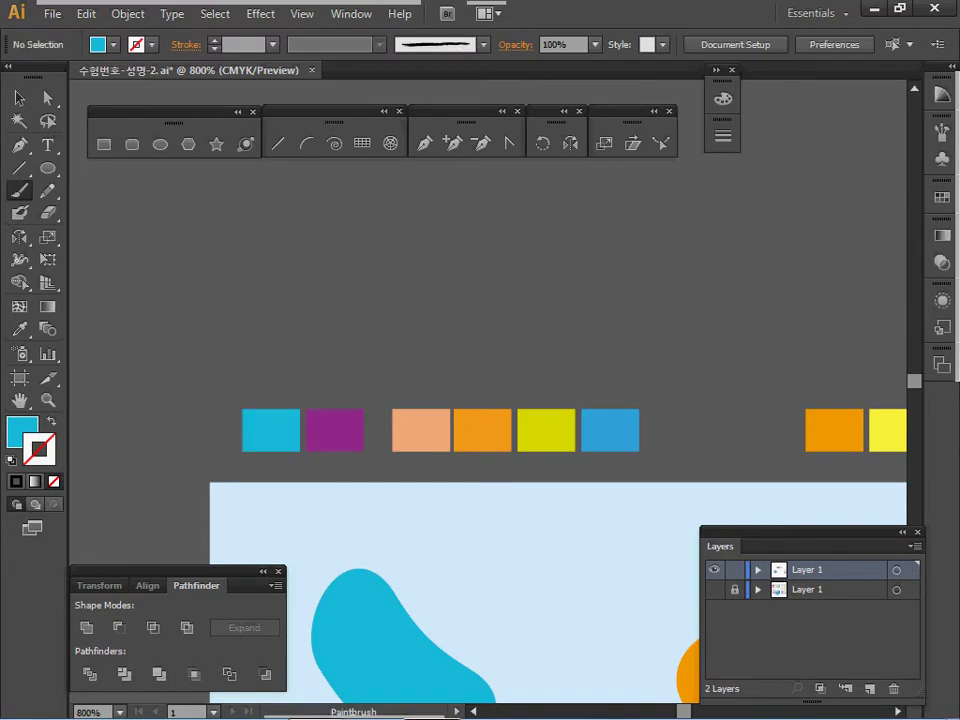
- Create a cyan 10 x 5 mm rounded rectangle with a 3 mm corner radius and place it above the colour samples
{"action": "left_click", "coordinate": [131, 144]}
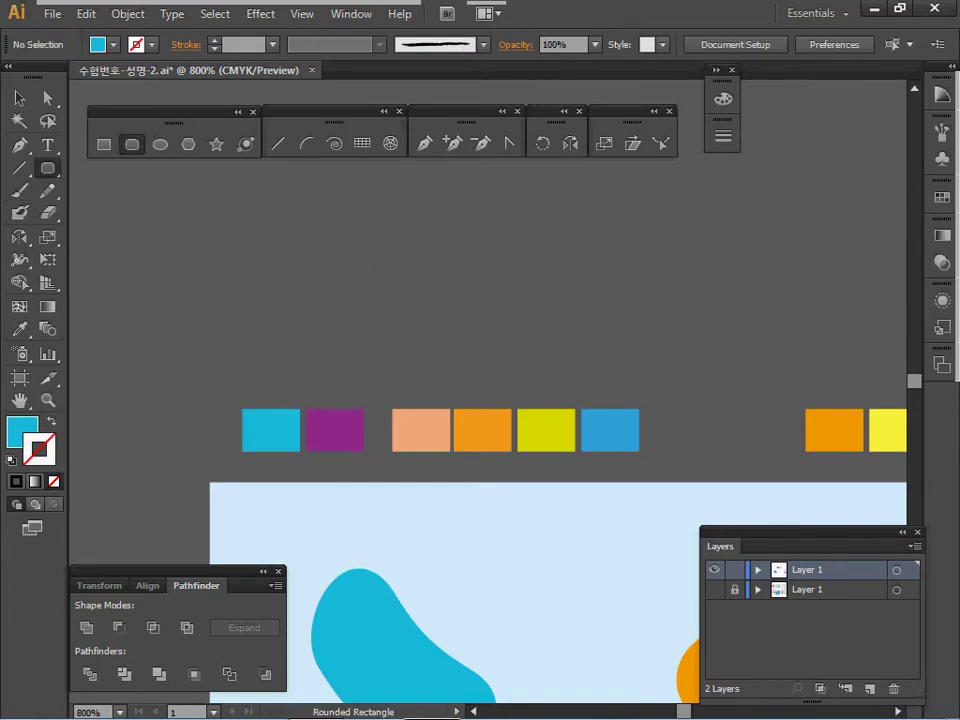
{"action": "left_click", "coordinate": [243, 409]}
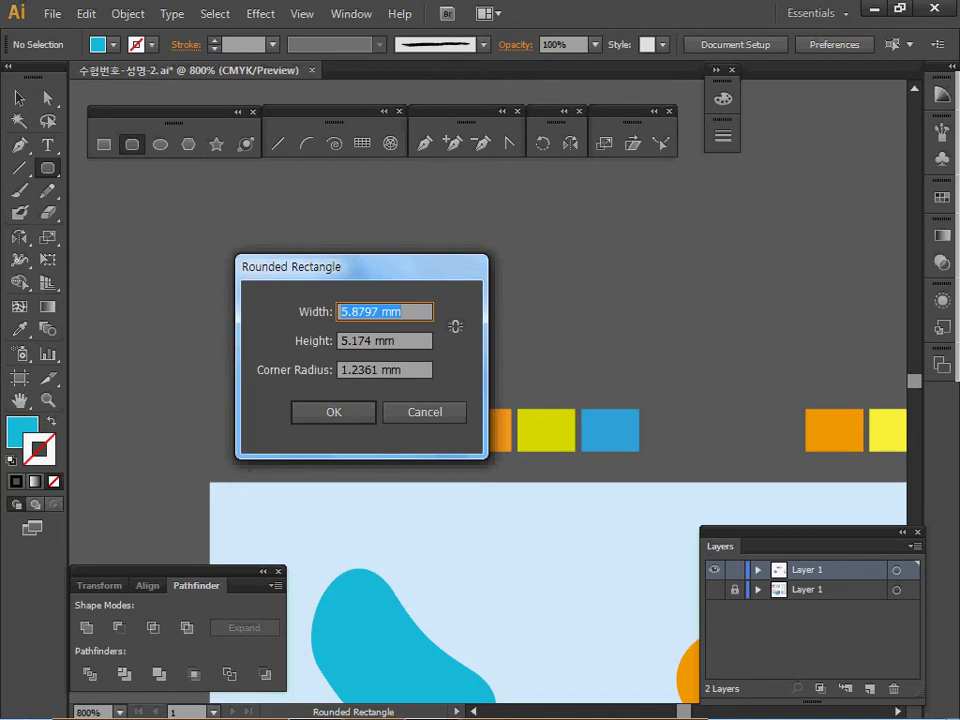
{"action": "type", "text": "10"}
{"action": "key", "text": "Tab"}
{"action": "type", "text": "5"}
{"action": "key", "text": "Tab"}
{"action": "type", "text": "3"}
{"action": "key", "text": "Tab"}
{"action": "key", "text": "Return"}
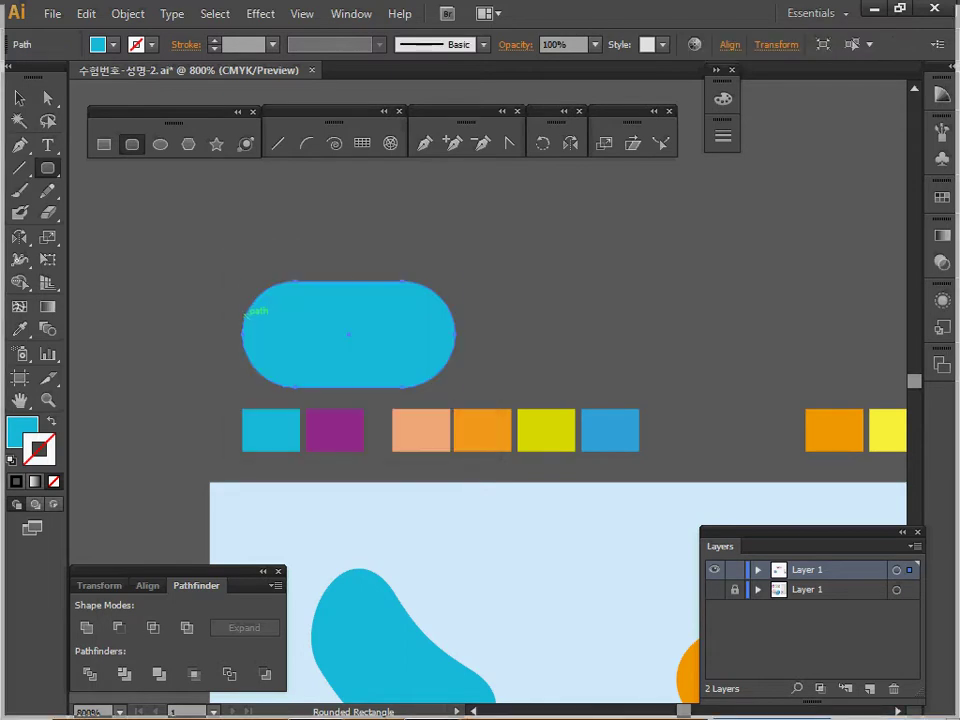
{"action": "left_click_drag", "start_coordinate": [365, 340], "coordinate": [336, 292]}
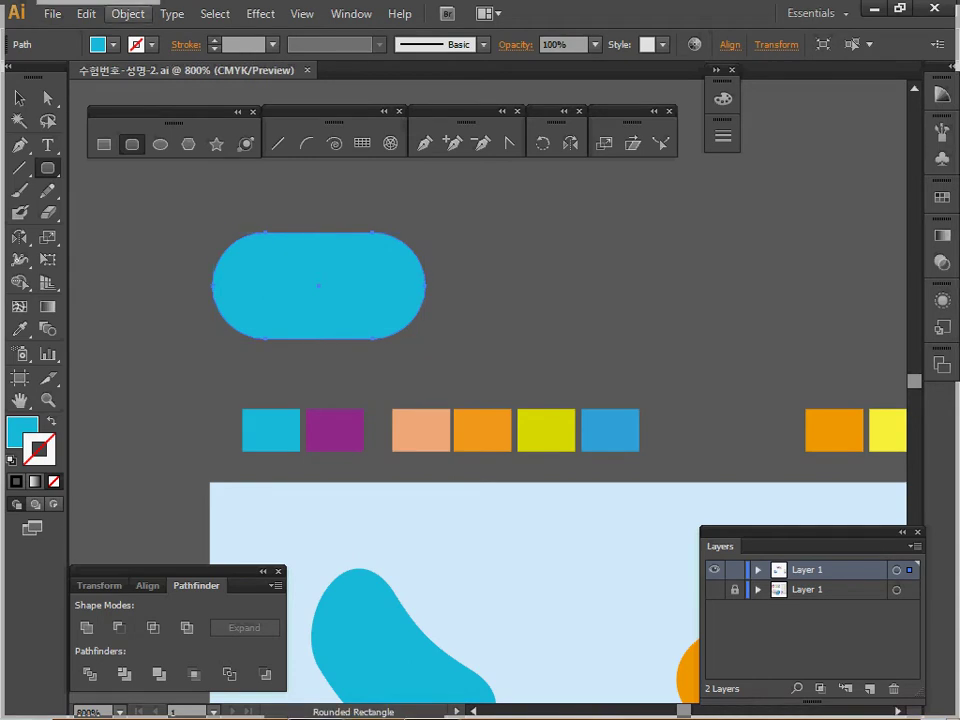
- Warp the cyan rounded rectangle with an Envelope Distort in the horizontal Arch style, with Bend set to -30%
{"action": "left_click", "coordinate": [128, 14]}
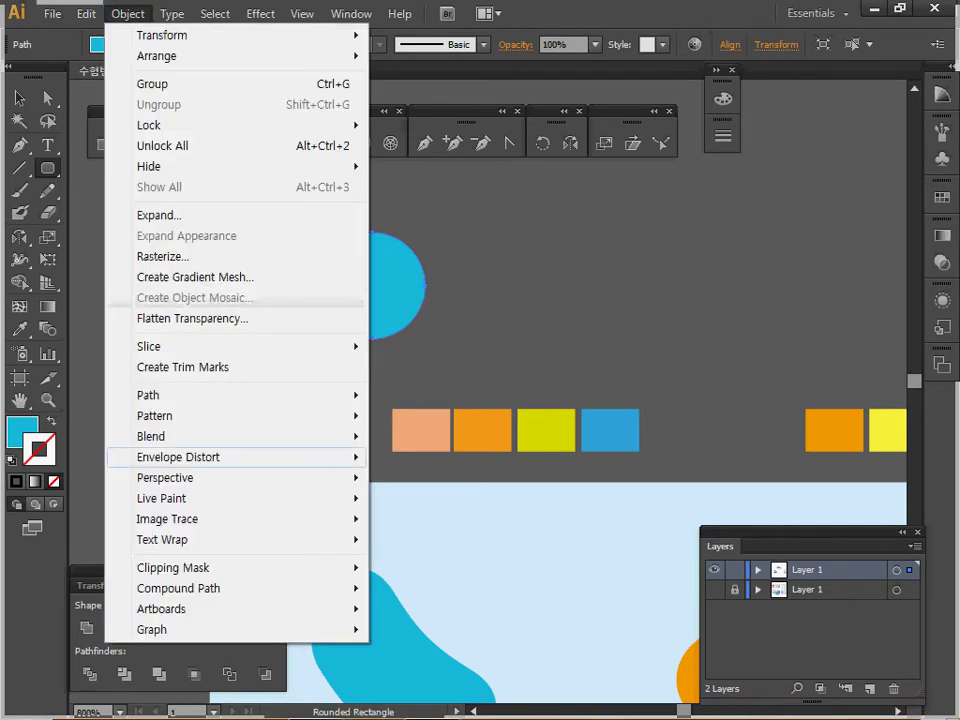
{"action": "mouse_move", "coordinate": [180, 457]}
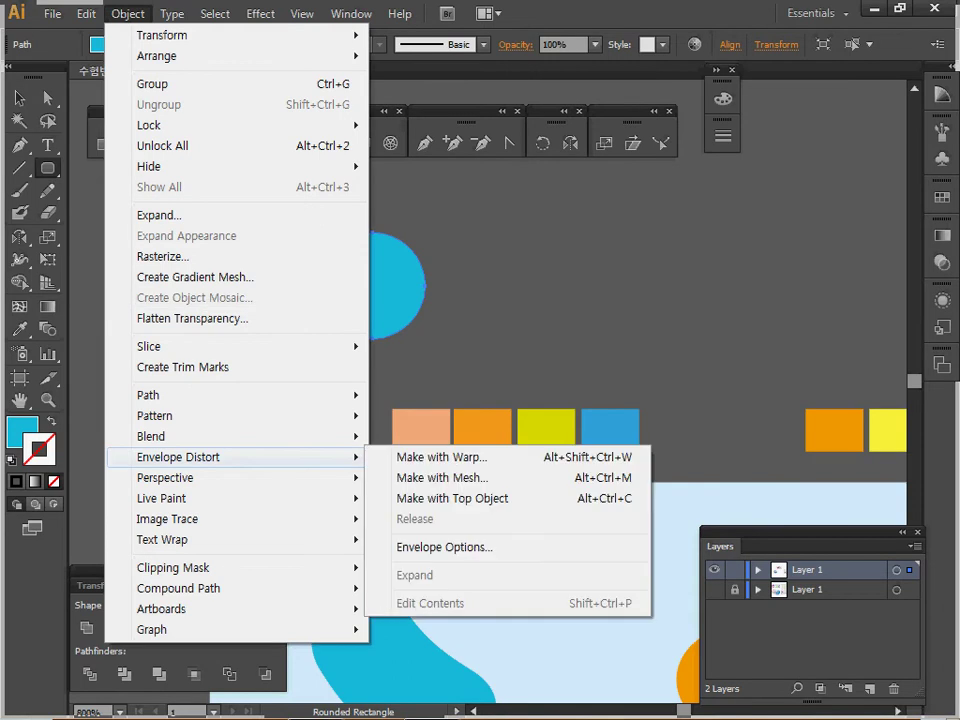
{"action": "left_click", "coordinate": [441, 457]}
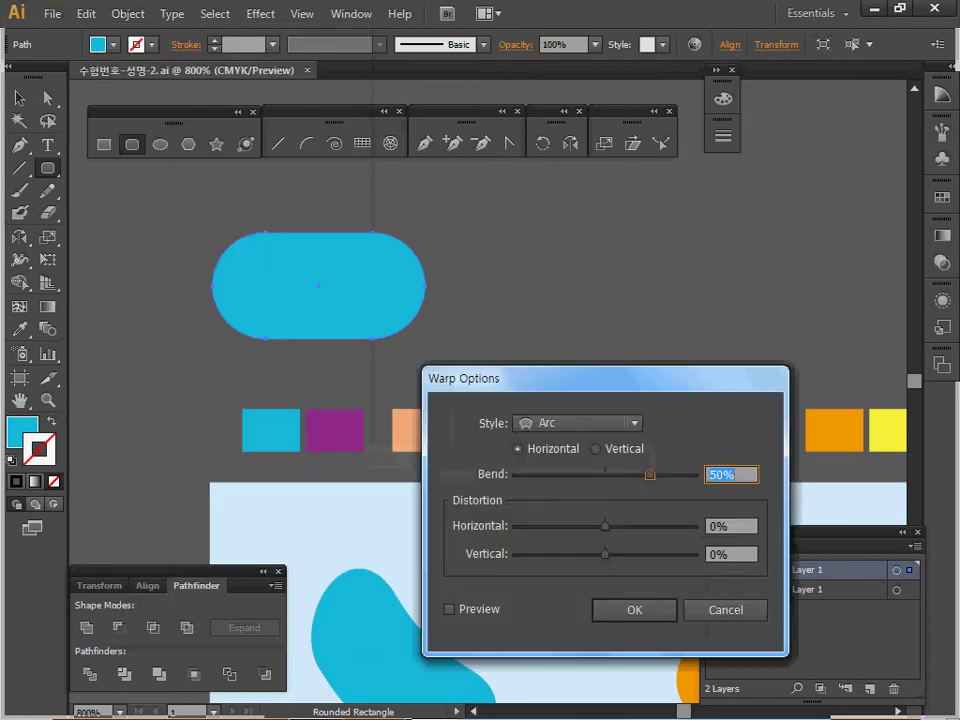
{"action": "left_click_drag", "start_coordinate": [480, 378], "coordinate": [548, 275]}
{"action": "left_click", "coordinate": [518, 507]}
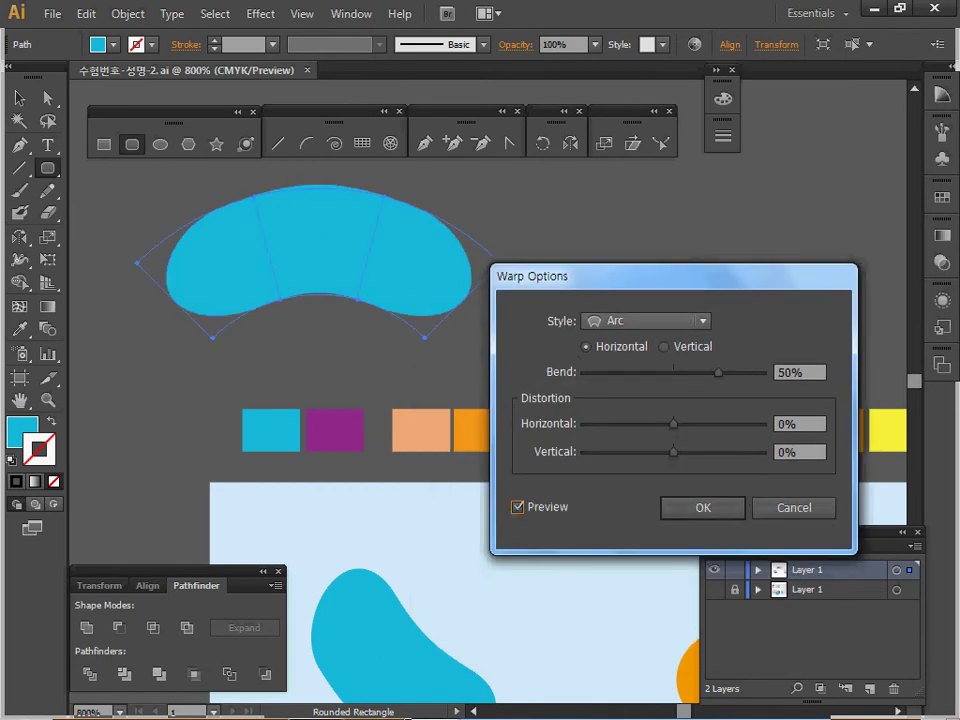
{"action": "left_click", "coordinate": [645, 320]}
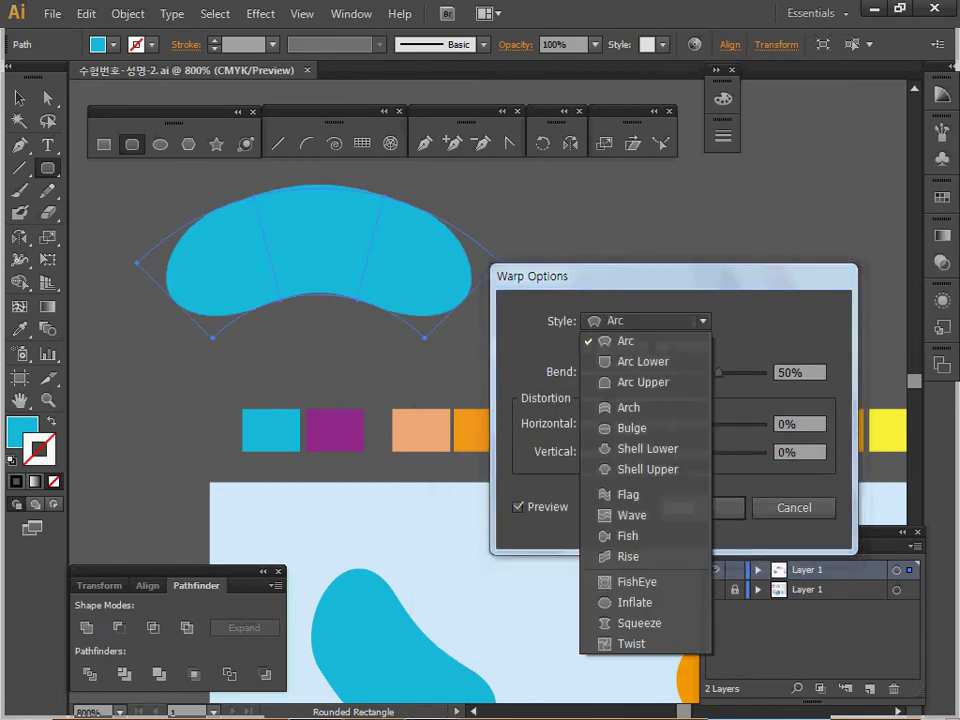
{"action": "left_click", "coordinate": [630, 407]}
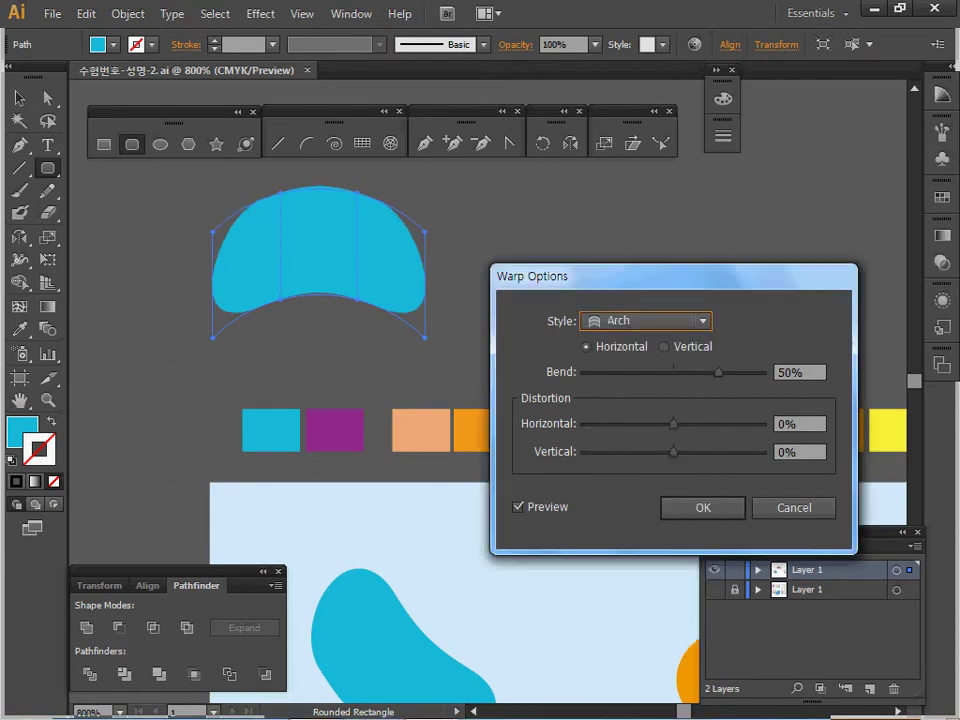
{"action": "left_click", "coordinate": [718, 372]}
{"action": "type", "text": "3"}
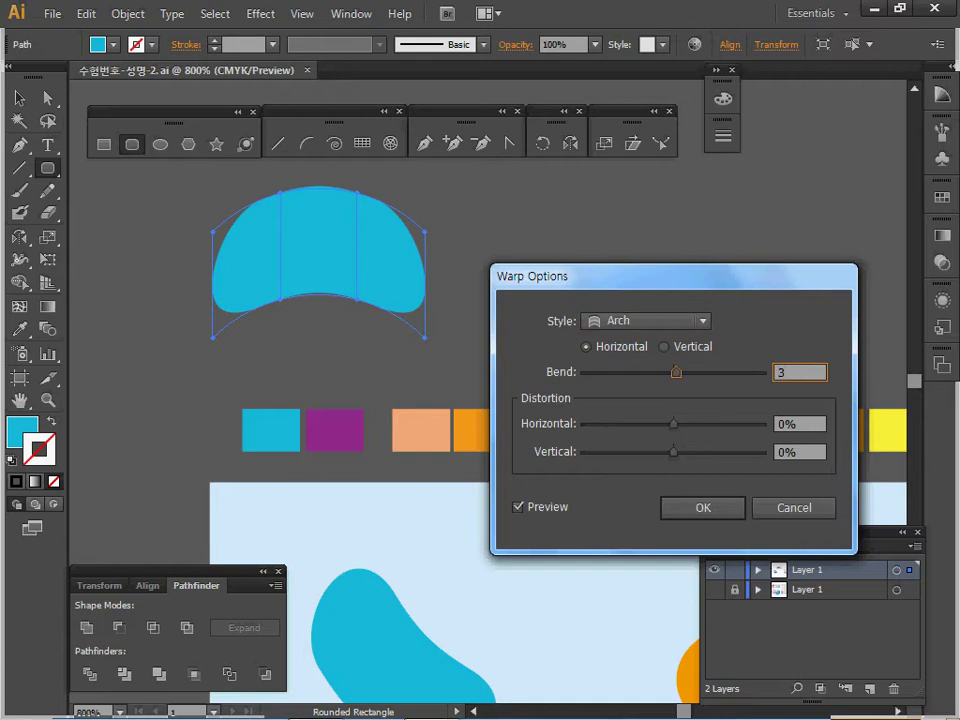
{"action": "key", "text": "BackSpace"}
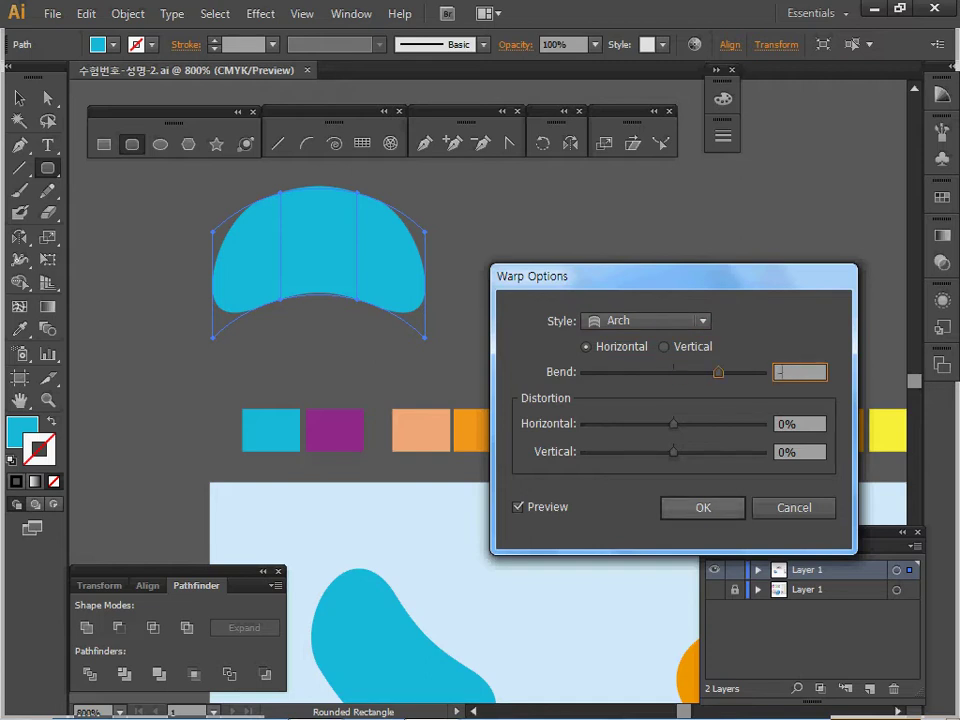
{"action": "type", "text": "-30"}
{"action": "key", "text": "Tab"}
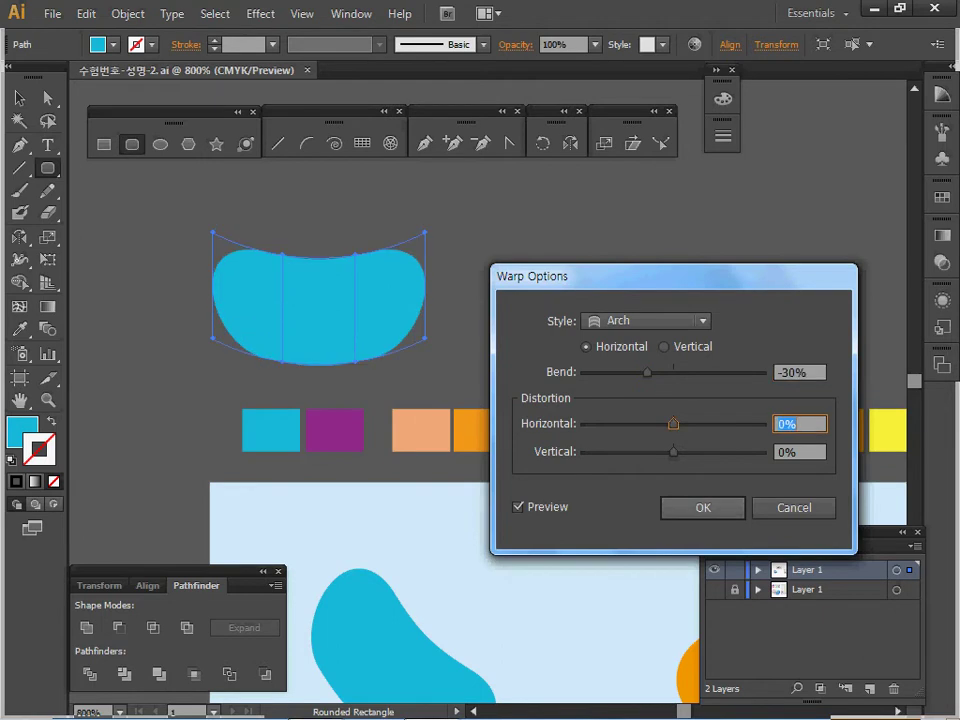
{"action": "key", "text": "Return"}
- Expand the envelope on the cyan bean and move the bean farther up from the colour samples
{"action": "left_click", "coordinate": [127, 13]}
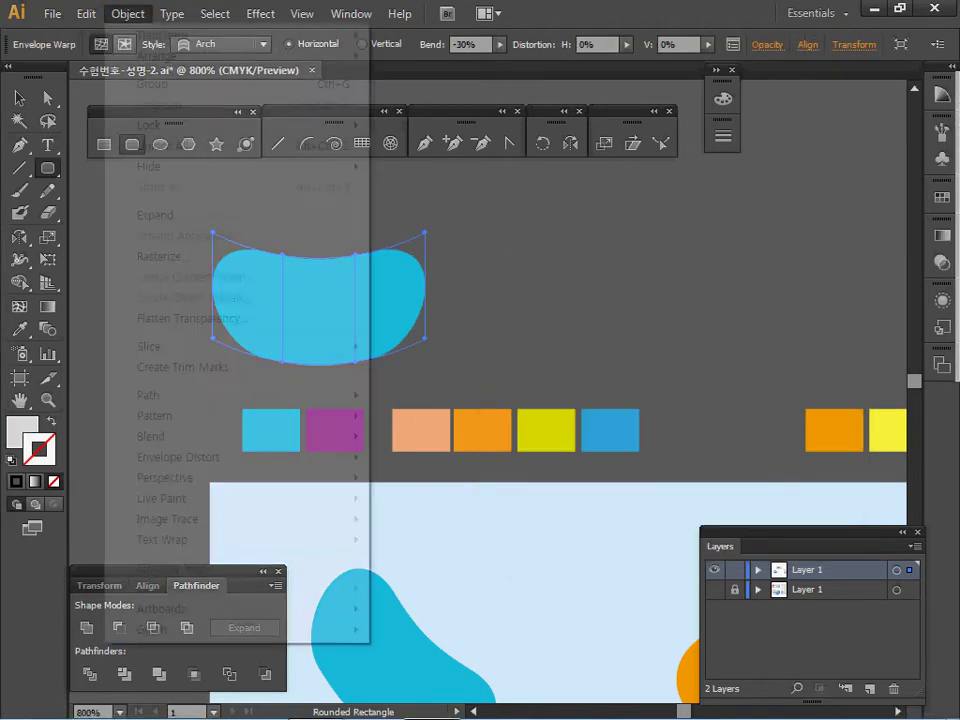
{"action": "mouse_move", "coordinate": [178, 457]}
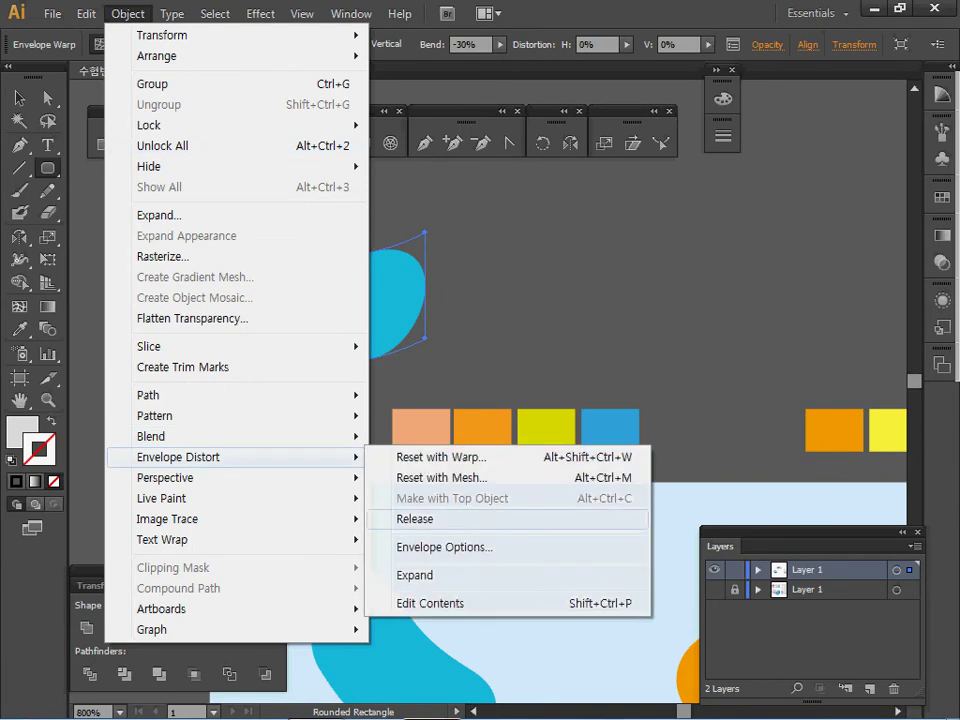
{"action": "left_click", "coordinate": [415, 575]}
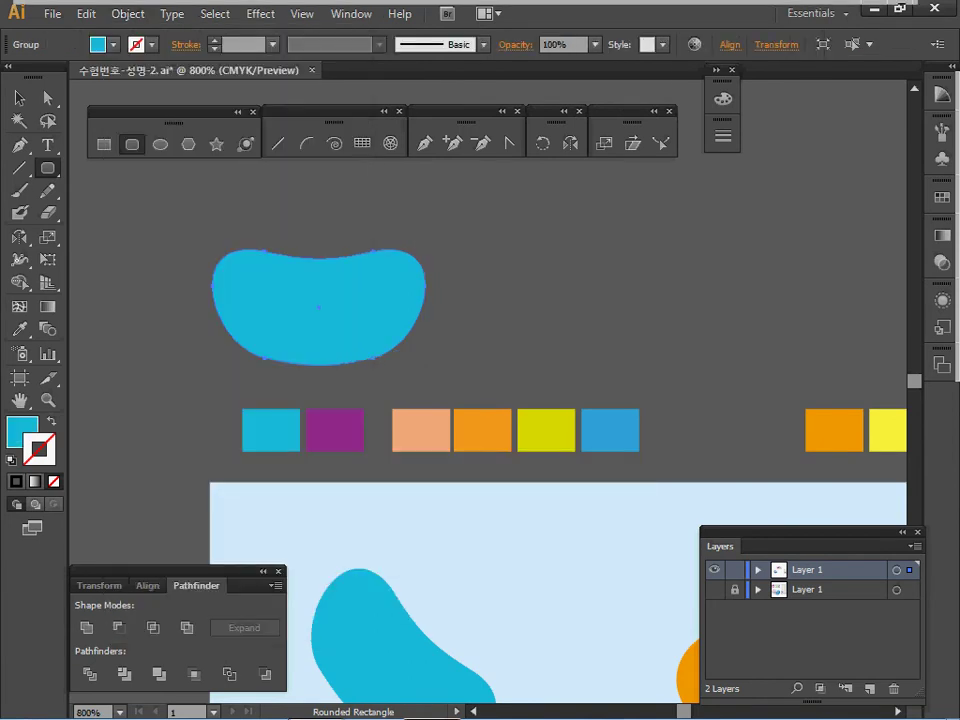
{"action": "left_click_drag", "start_coordinate": [319, 307], "coordinate": [295, 245]}
{"action": "left_click", "coordinate": [280, 293], "text": "ctrl"}
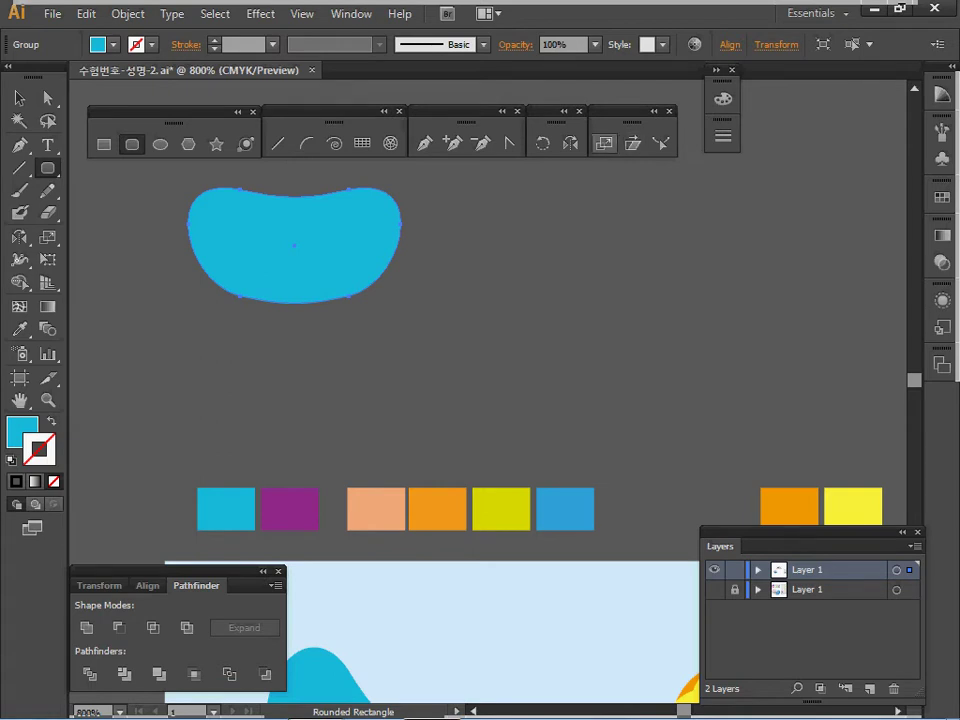
- Reflect a copy of the cyan bean across the horizontal axis from its lower edge, so the copy sits directly beneath it
{"action": "key", "text": "o"}
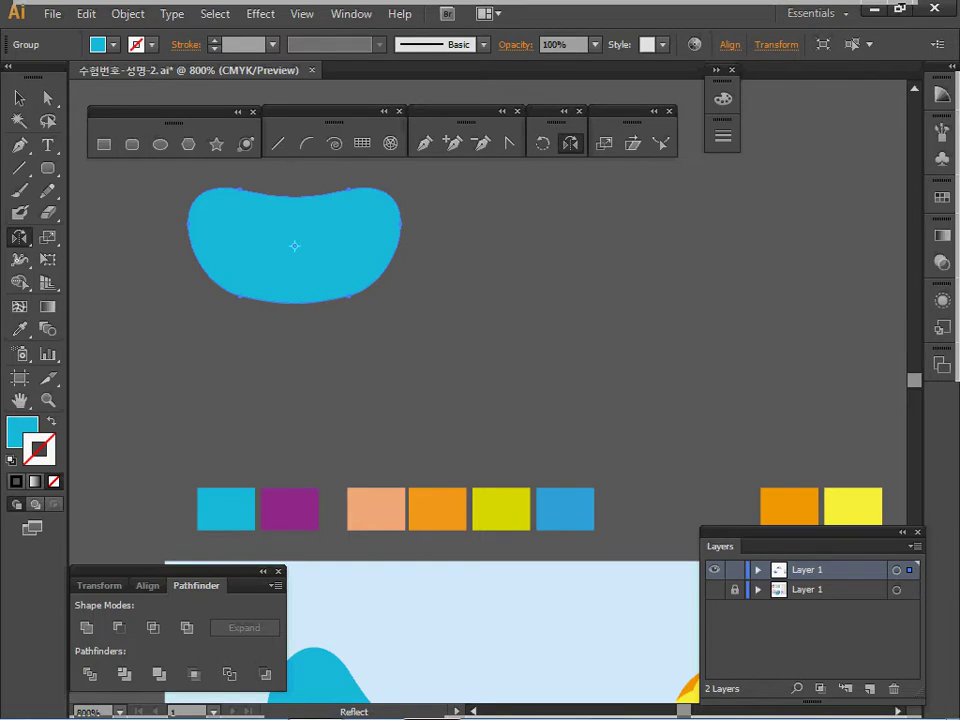
{"action": "left_click", "coordinate": [301, 303], "text": "alt"}
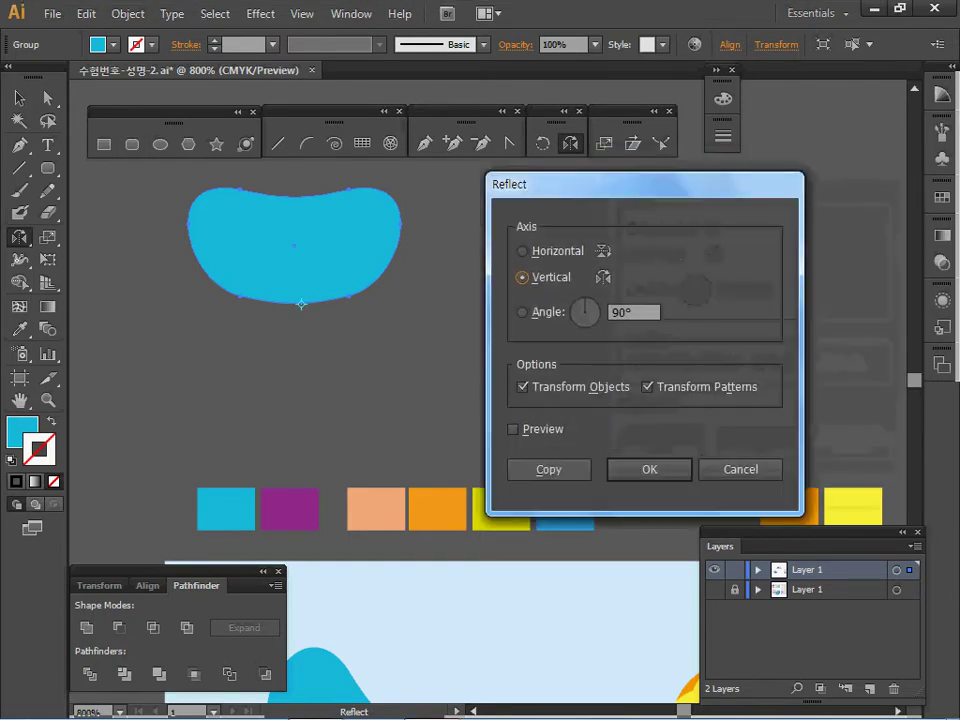
{"action": "left_click", "coordinate": [487, 247]}
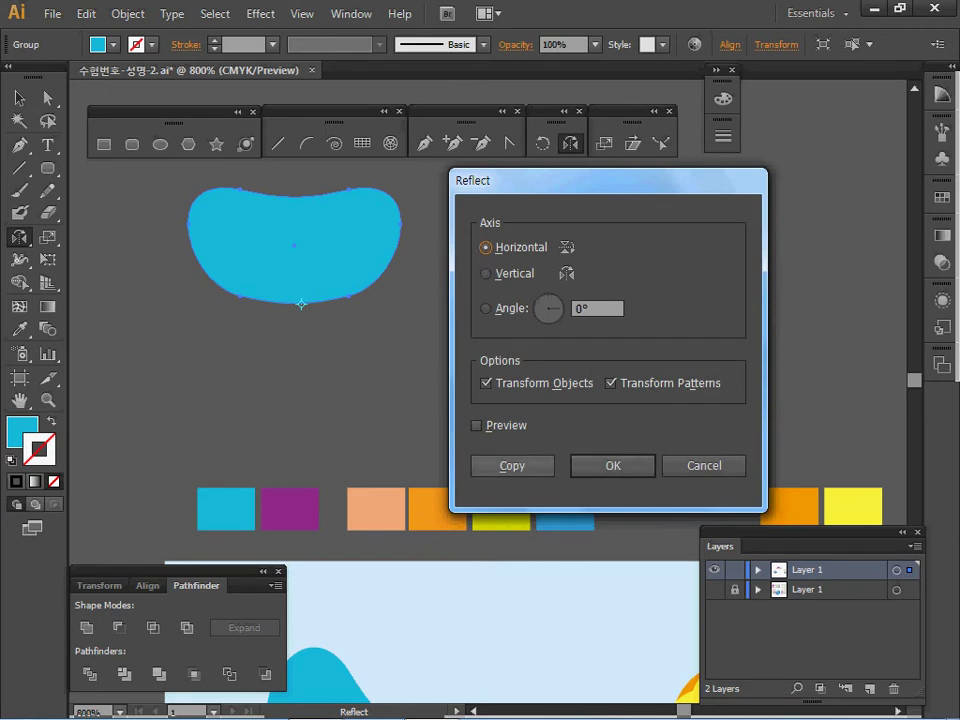
{"action": "key", "text": "alt+c"}
{"action": "key", "text": "v"}
{"action": "key", "text": "o"}
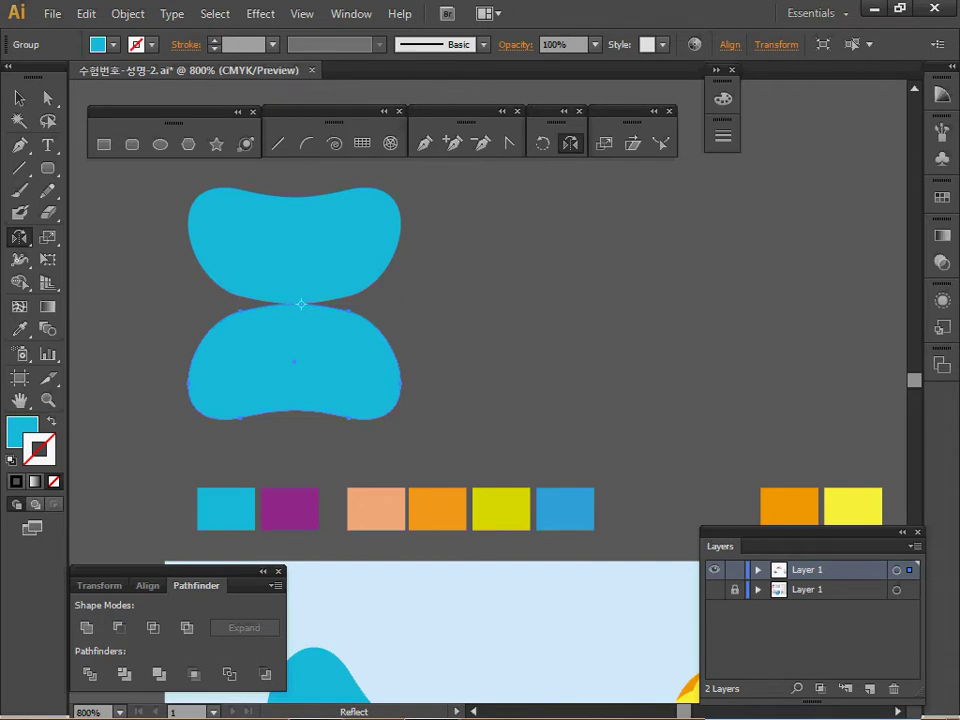
- Fill the lower bean with the purple from the second colour sample and deselect it
{"action": "key", "text": "i"}
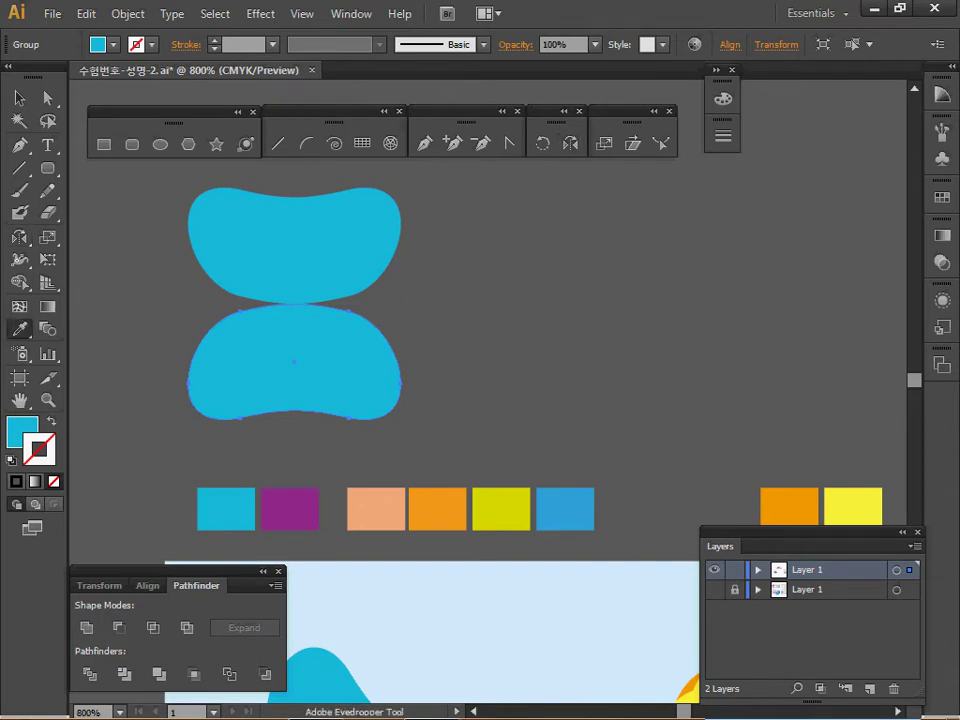
{"action": "left_click", "coordinate": [289, 509]}
{"action": "key", "text": "v"}
{"action": "key", "text": "ctrl+shift+a"}
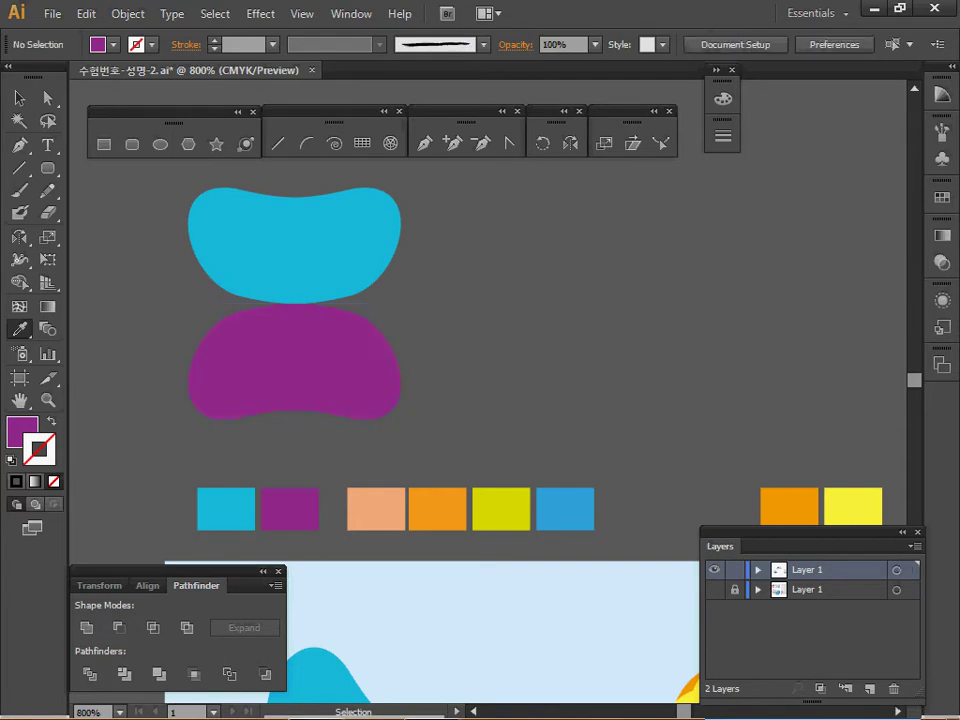
- Make a non-uniformly scaled copy of the purple bean, 120% horizontal and 100% vertical, and place it to the right of the original
{"action": "left_click", "coordinate": [294, 362]}
{"action": "key", "text": "i"}
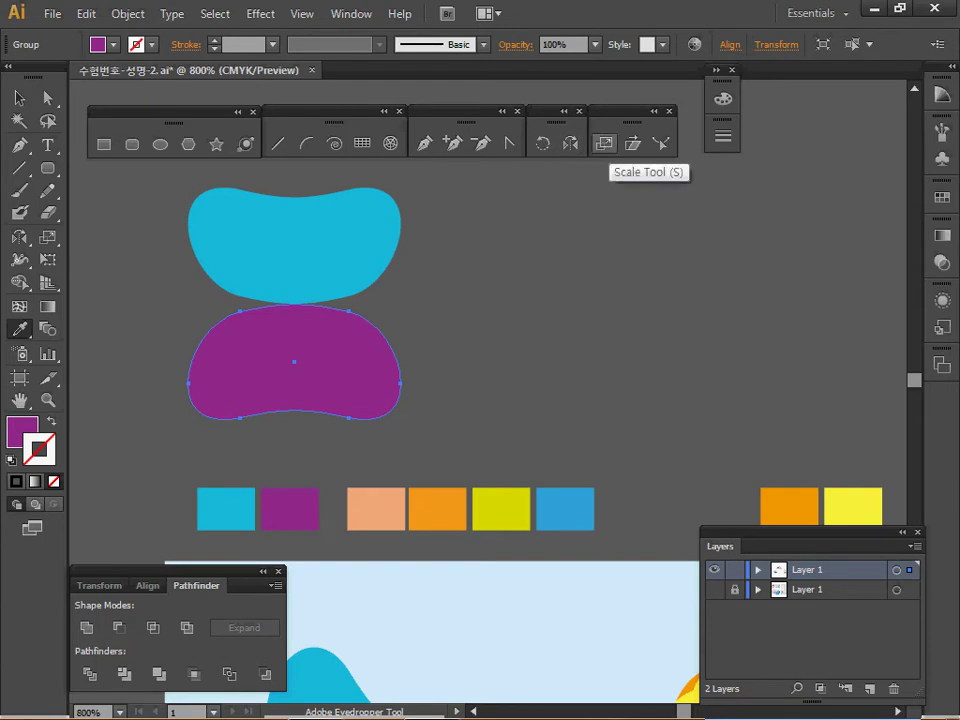
{"action": "double_click", "coordinate": [604, 143]}
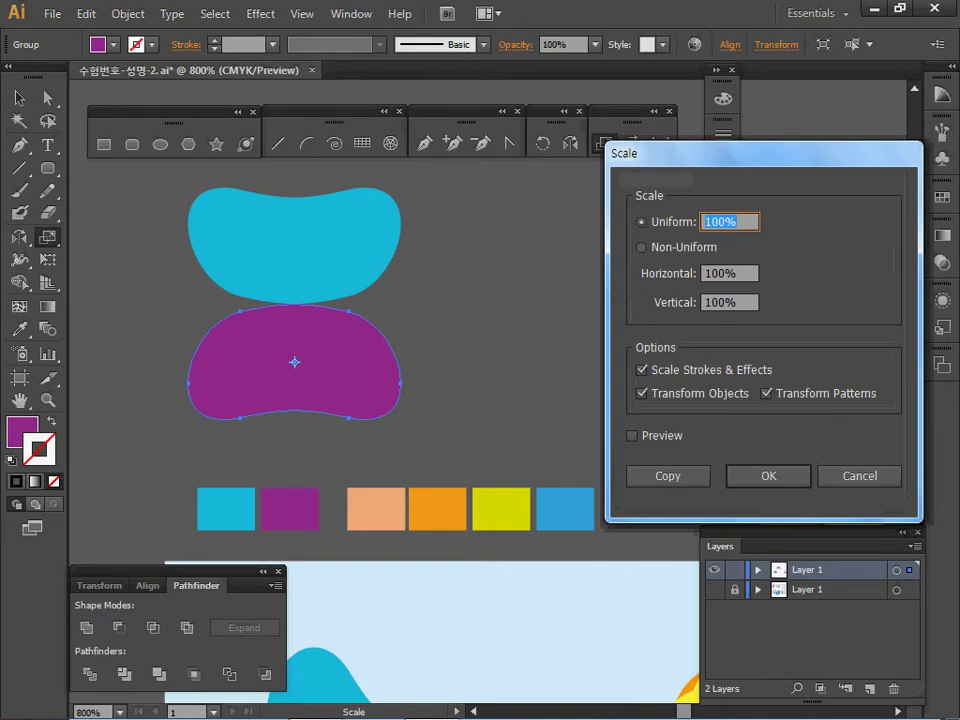
{"action": "left_click", "coordinate": [642, 247]}
{"action": "left_click_drag", "start_coordinate": [725, 154], "coordinate": [660, 179]}
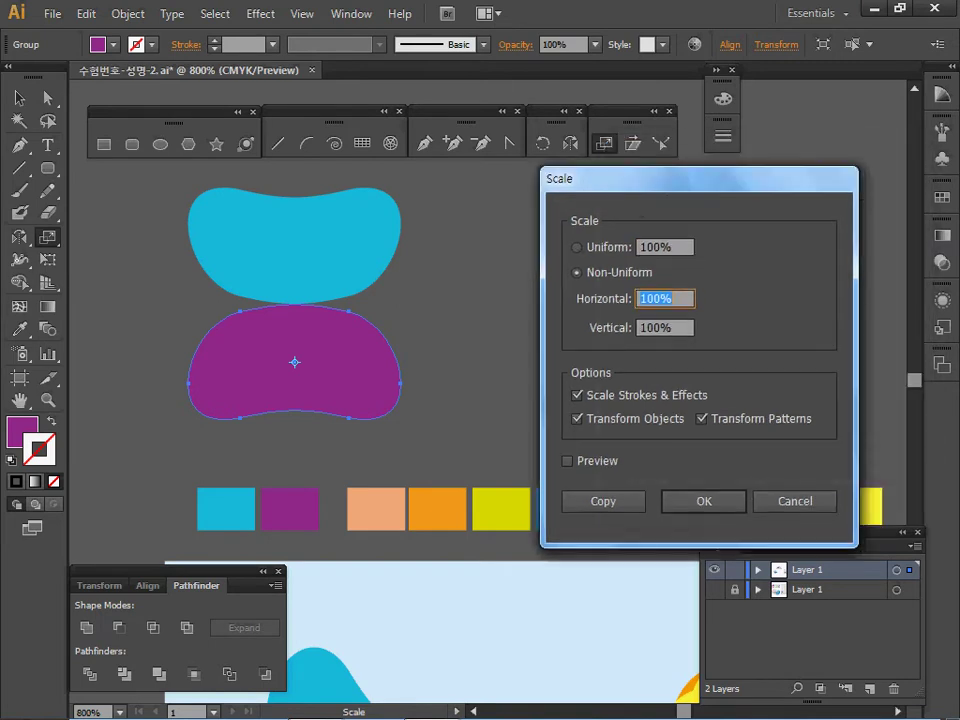
{"action": "type", "text": "120"}
{"action": "key", "text": "Return"}
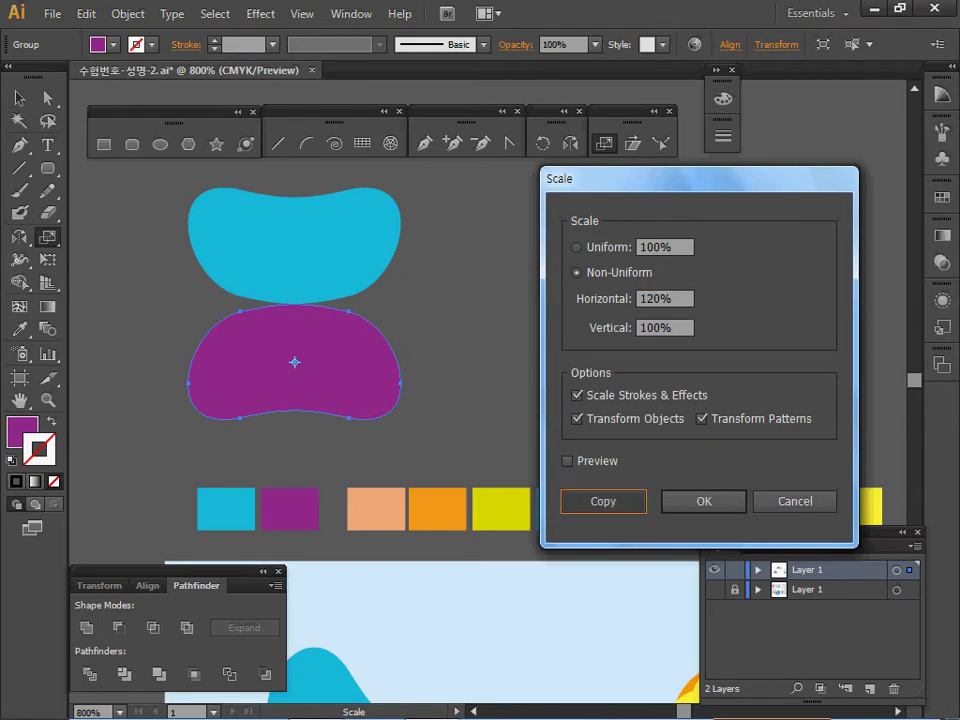
{"action": "left_click_drag", "start_coordinate": [294, 361], "coordinate": [553, 284]}
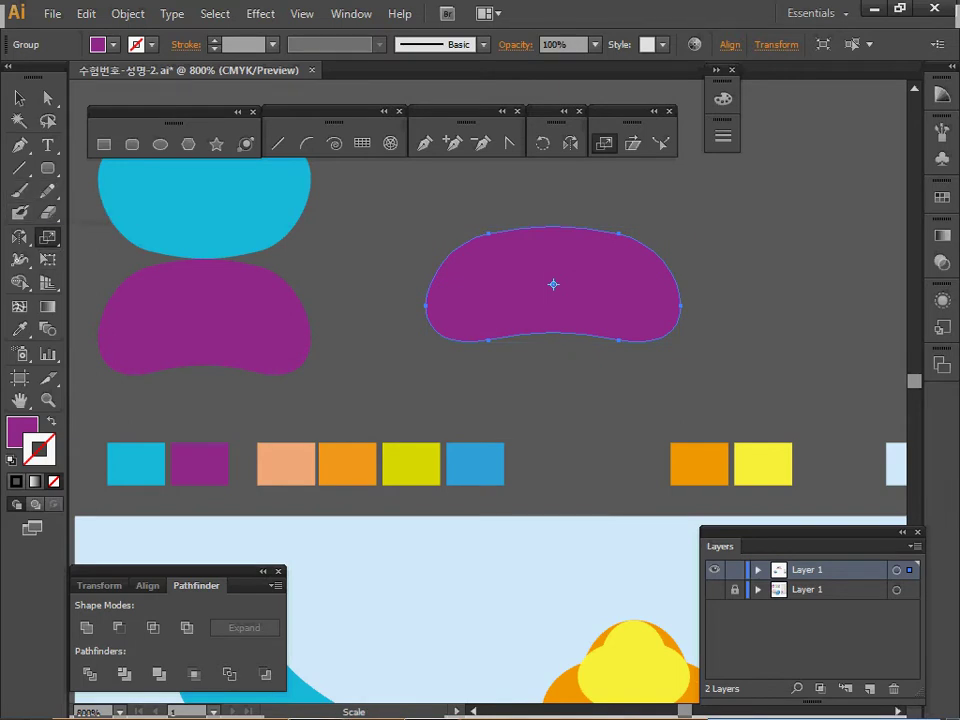
- Slice the wider purple bean into four pieces with three slightly curved Knife cuts running from top to bottom
{"action": "left_click", "coordinate": [47, 212]}
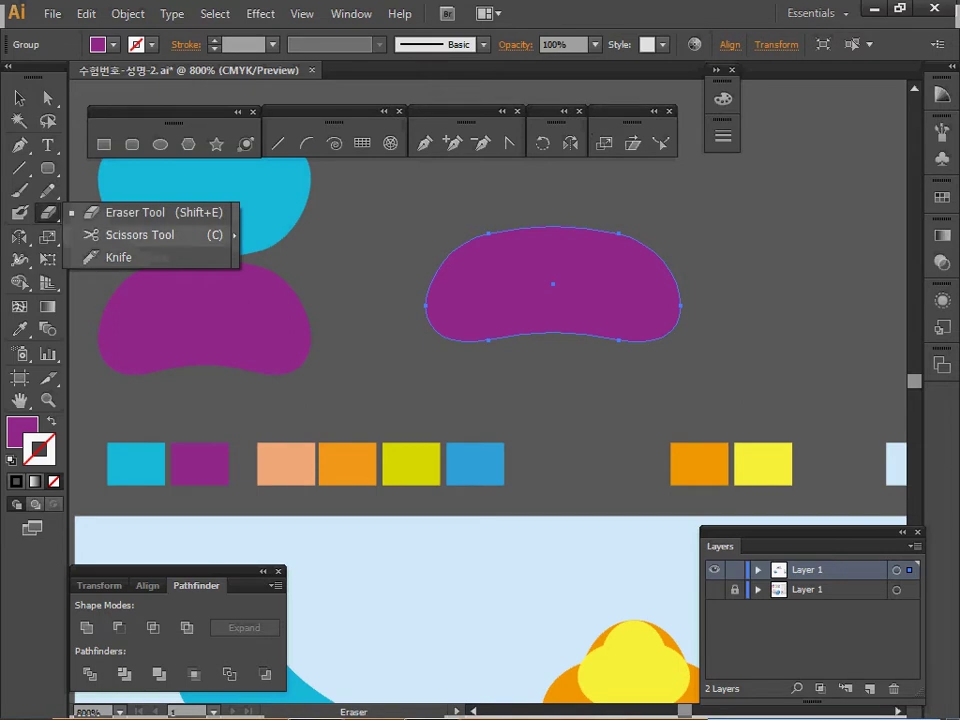
{"action": "left_click", "coordinate": [118, 257]}
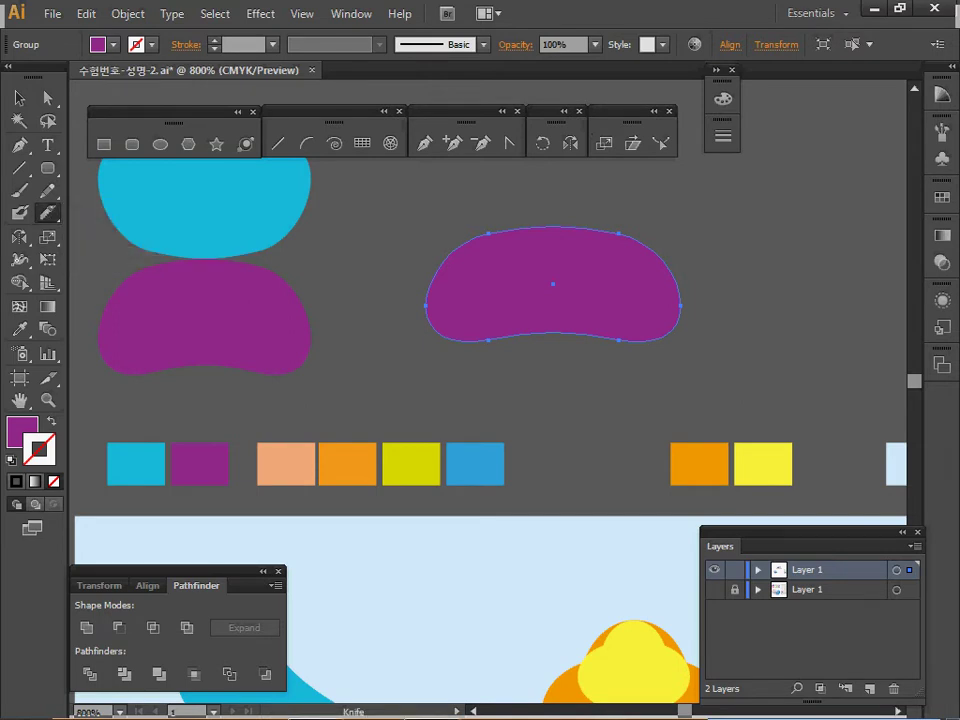
{"action": "left_click_drag", "start_coordinate": [443, 213], "coordinate": [511, 383]}
{"action": "mouse_move", "coordinate": [536, 168]}
{"action": "left_mouse_down"}
{"action": "mouse_move", "coordinate": [561, 268]}
{"action": "mouse_move", "coordinate": [565, 360]}
{"action": "left_mouse_up"}
{"action": "left_click_drag", "start_coordinate": [638, 207], "coordinate": [578, 372]}
{"action": "left_click", "coordinate": [590, 388], "text": "ctrl"}
{"action": "left_click", "coordinate": [585, 295], "text": "ctrl"}
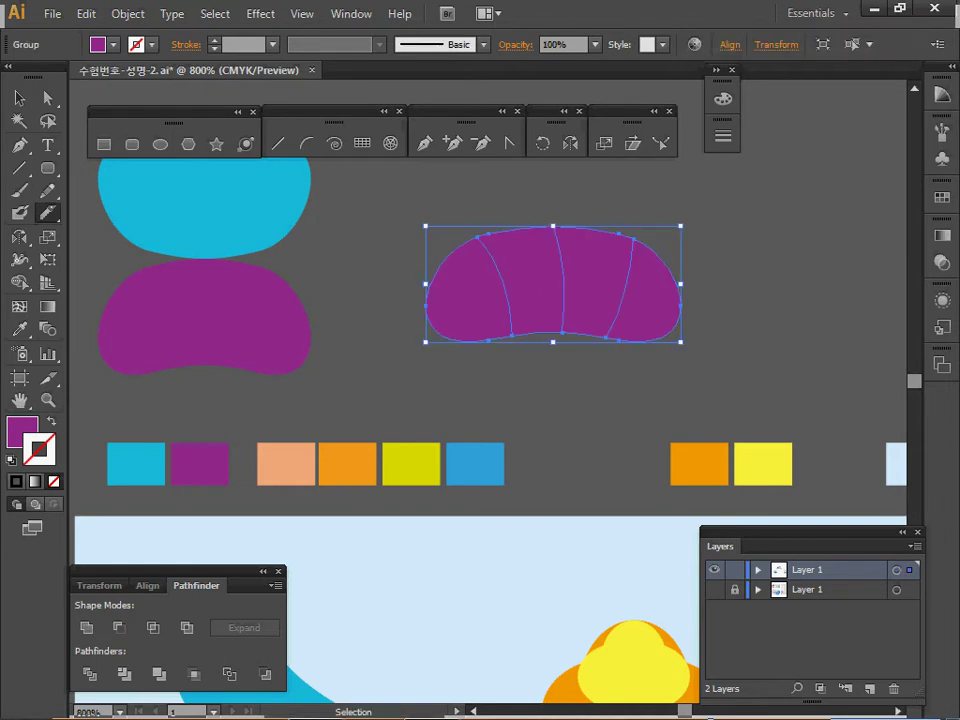
- Isolate the sliced bean and fill its leftmost piece with the peach sample and the second piece with the orange sample
{"action": "double_click", "coordinate": [485, 292], "text": "ctrl"}
{"action": "left_click", "coordinate": [470, 292], "text": "ctrl"}
{"action": "key", "text": "ctrl"}
{"action": "key", "text": "i"}
{"action": "left_click", "coordinate": [286, 464]}
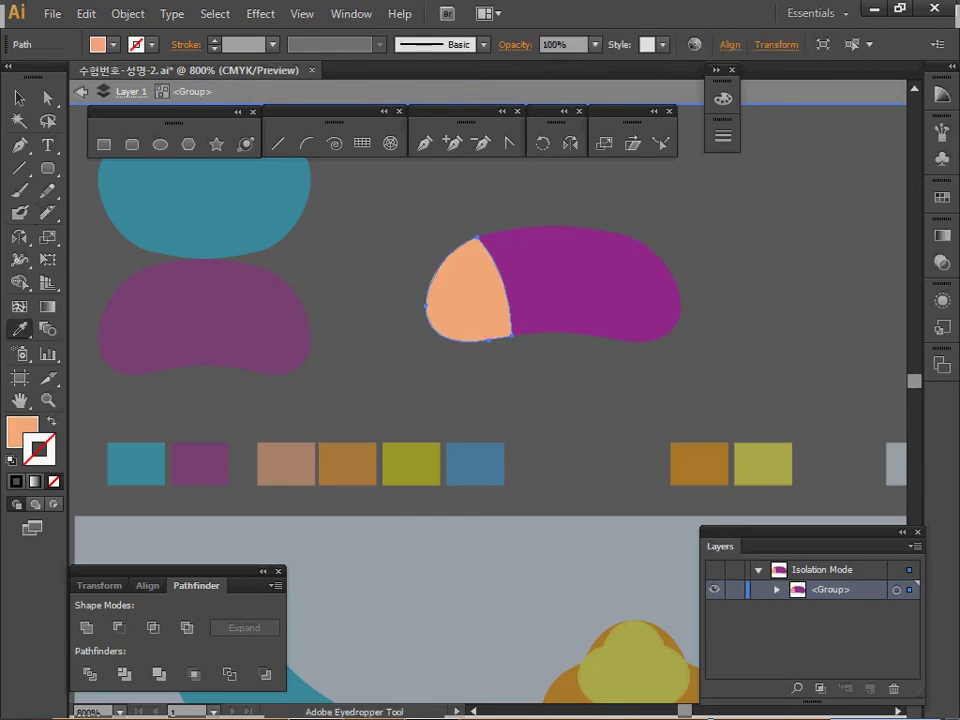
{"action": "left_click", "coordinate": [528, 288], "text": "ctrl"}
{"action": "left_click", "coordinate": [347, 464]}
- Fill the third piece with yellow-green and the last piece with blue from the samples, exit isolation mode and save the document
{"action": "left_click", "coordinate": [595, 285], "text": "ctrl"}
{"action": "left_click", "coordinate": [411, 464]}
{"action": "left_click", "coordinate": [655, 295], "text": "ctrl"}
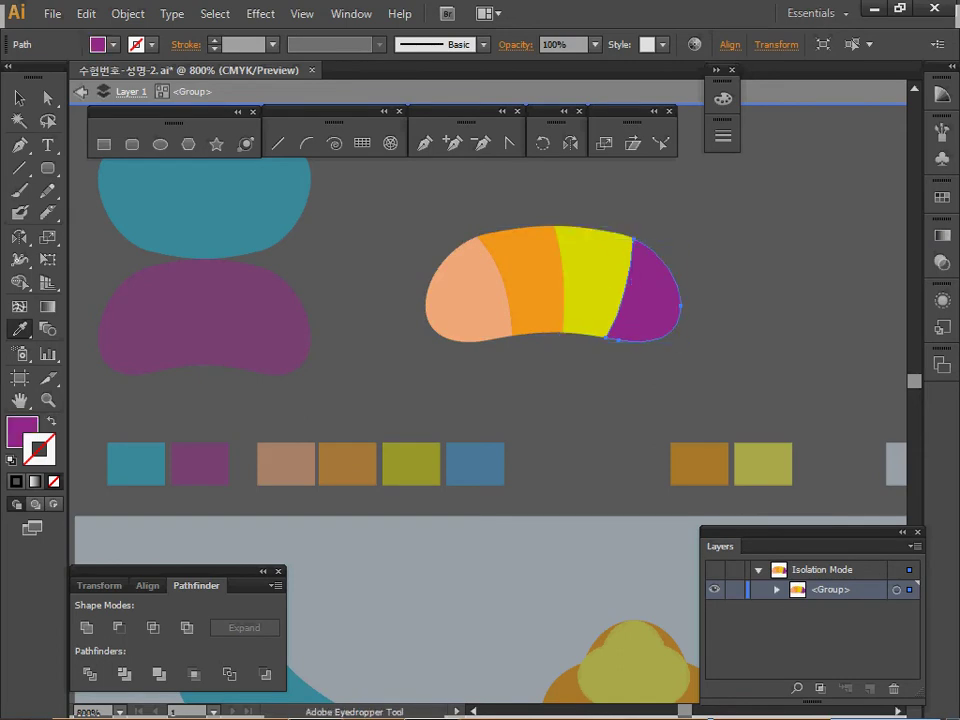
{"action": "left_click", "coordinate": [475, 464]}
{"action": "key", "text": "ctrl+shift+a"}
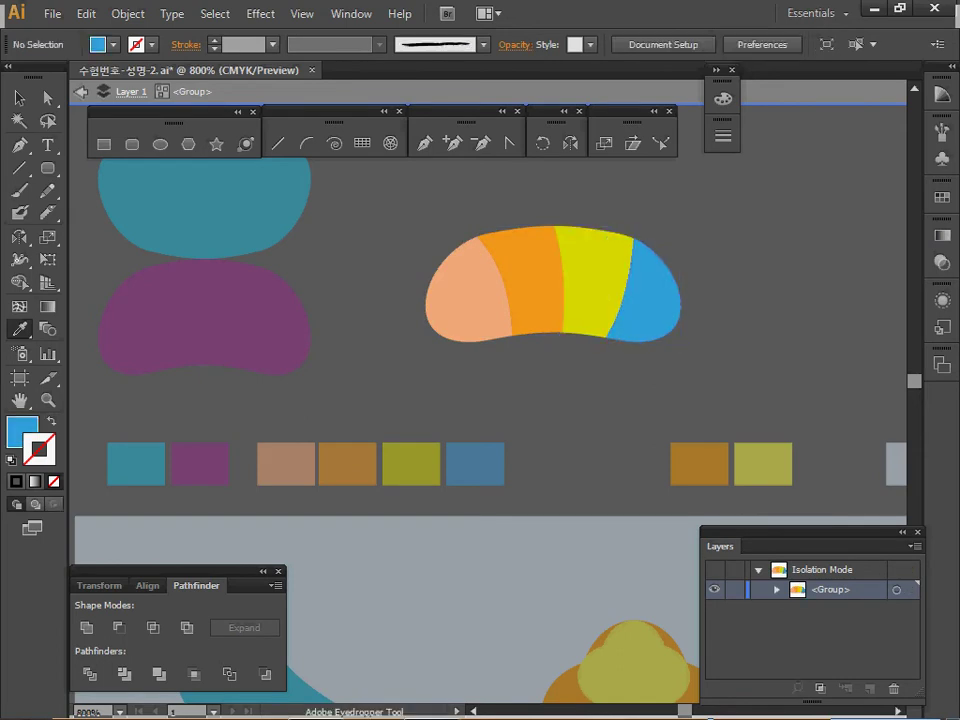
{"action": "key", "text": "Escape"}
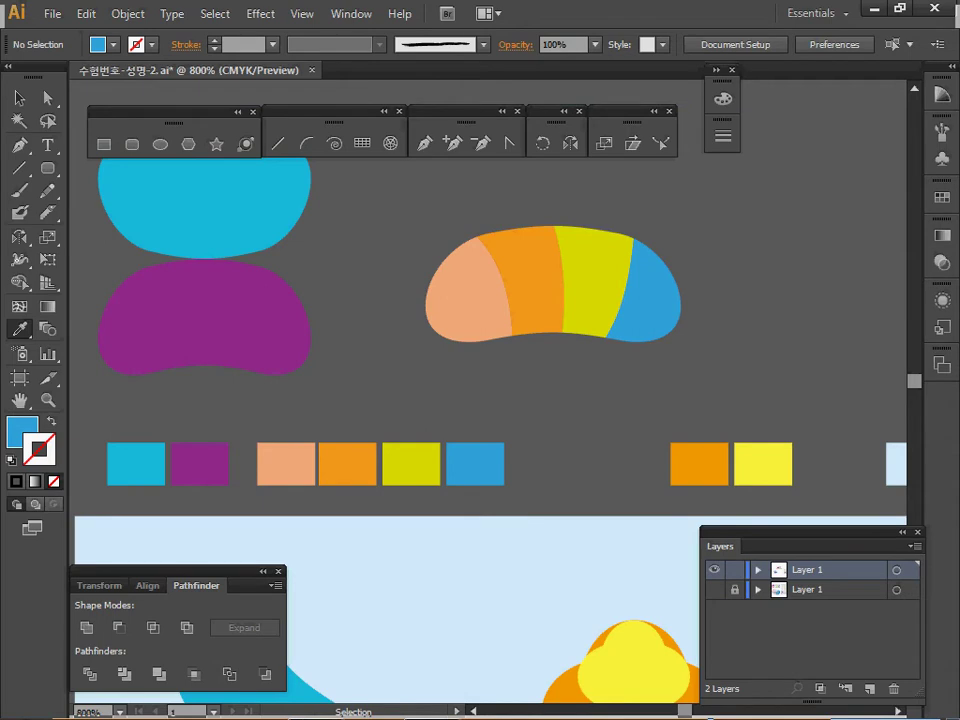
{"action": "key", "text": "ctrl+s"}
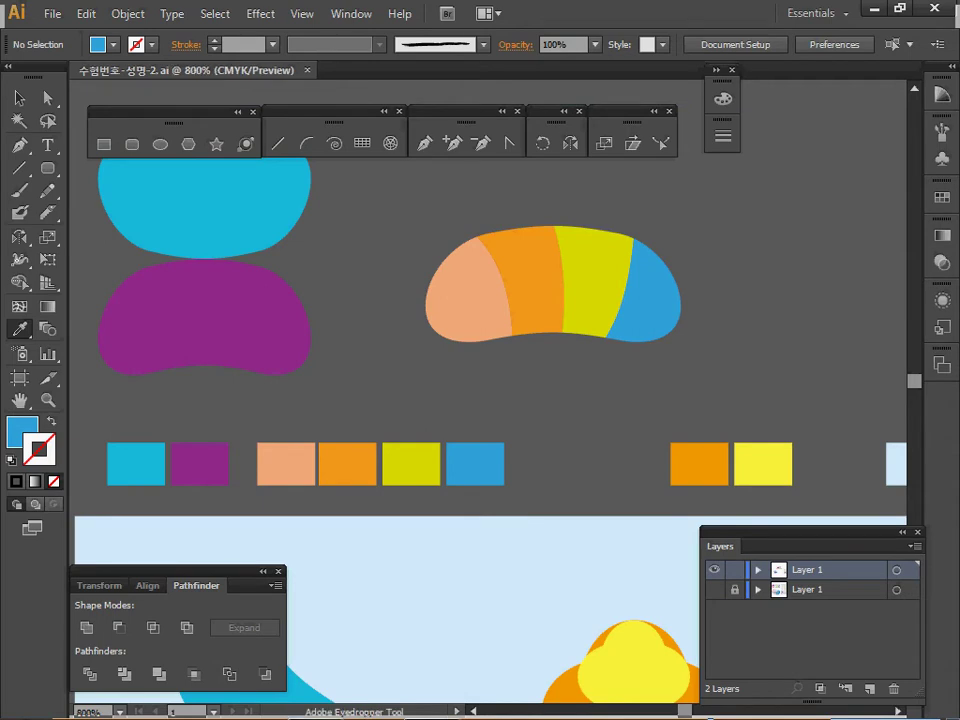
- Adopt the orange fill with no stroke from the colour sample next to the yellow one, leaving nothing selected
{"action": "key", "text": "space"}
{"action": "left_click_drag", "start_coordinate": [561, 454], "coordinate": [516, 274]}
{"action": "left_click_drag", "start_coordinate": [463, 218], "coordinate": [417, 161]}
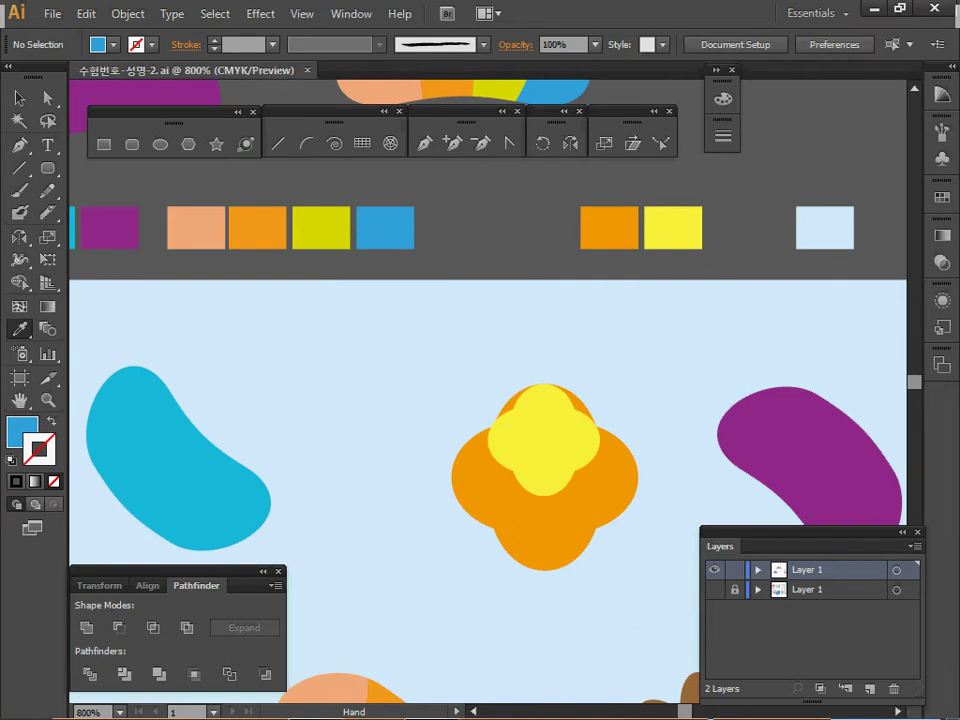
{"action": "left_click_drag", "start_coordinate": [417, 161], "coordinate": [389, 476]}
{"action": "left_click", "coordinate": [581, 543], "text": "ctrl"}
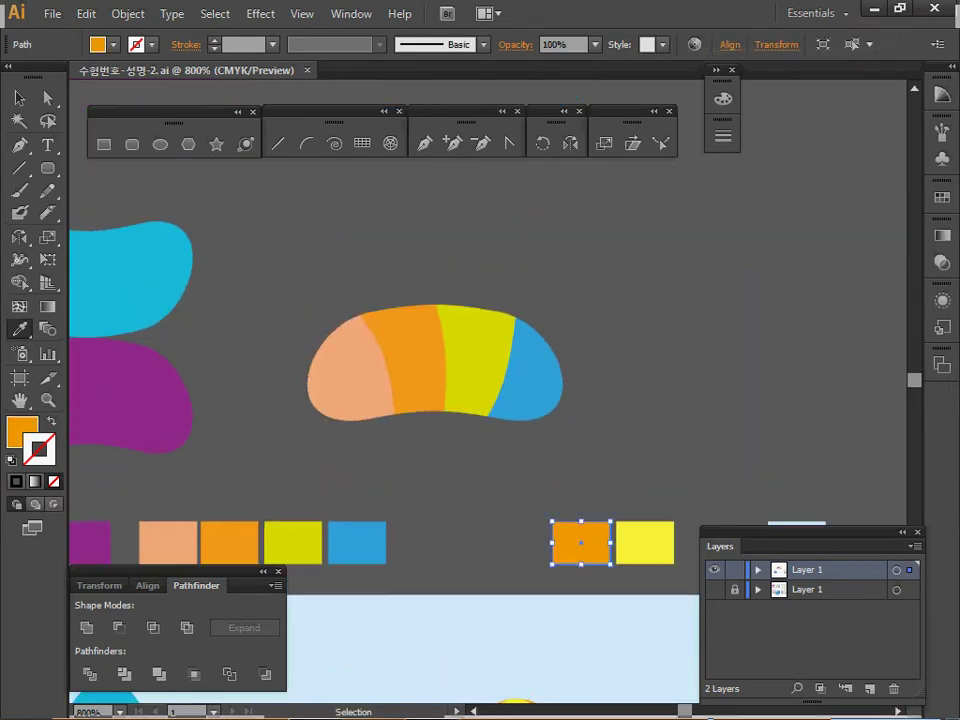
{"action": "key", "text": "i"}
{"action": "left_click_drag", "start_coordinate": [638, 322], "coordinate": [410, 357]}
{"action": "left_click", "coordinate": [650, 400], "text": "ctrl"}
- Create an orange 8 x 8 mm circle and place it to the right of the multicoloured bean
{"action": "left_click", "coordinate": [160, 144]}
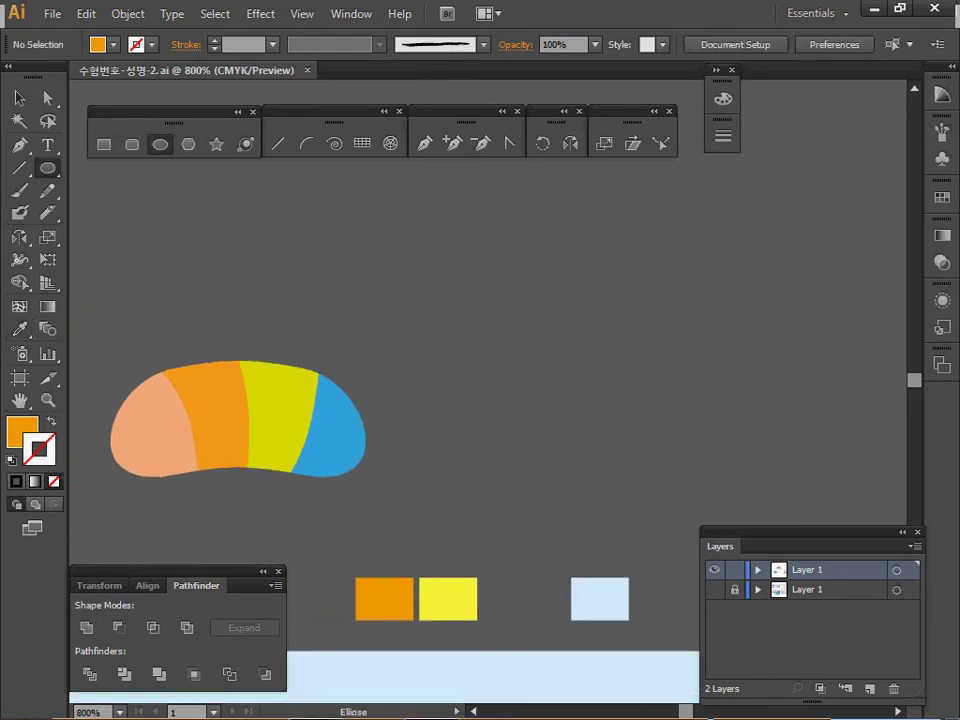
{"action": "left_click", "coordinate": [380, 319]}
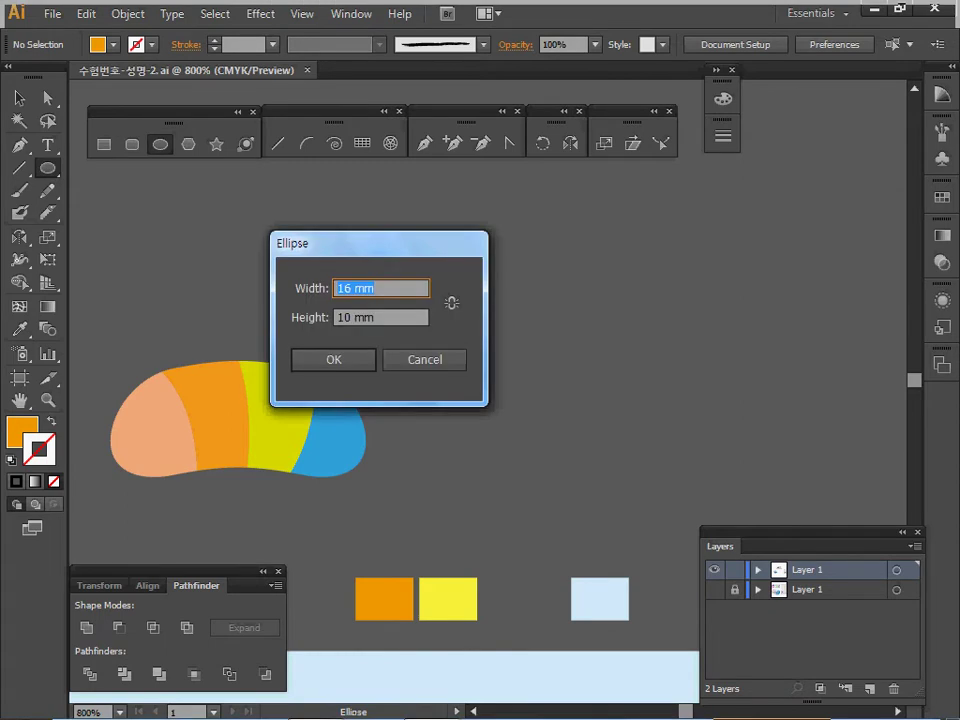
{"action": "type", "text": "8"}
{"action": "key", "text": "Tab"}
{"action": "type", "text": "8"}
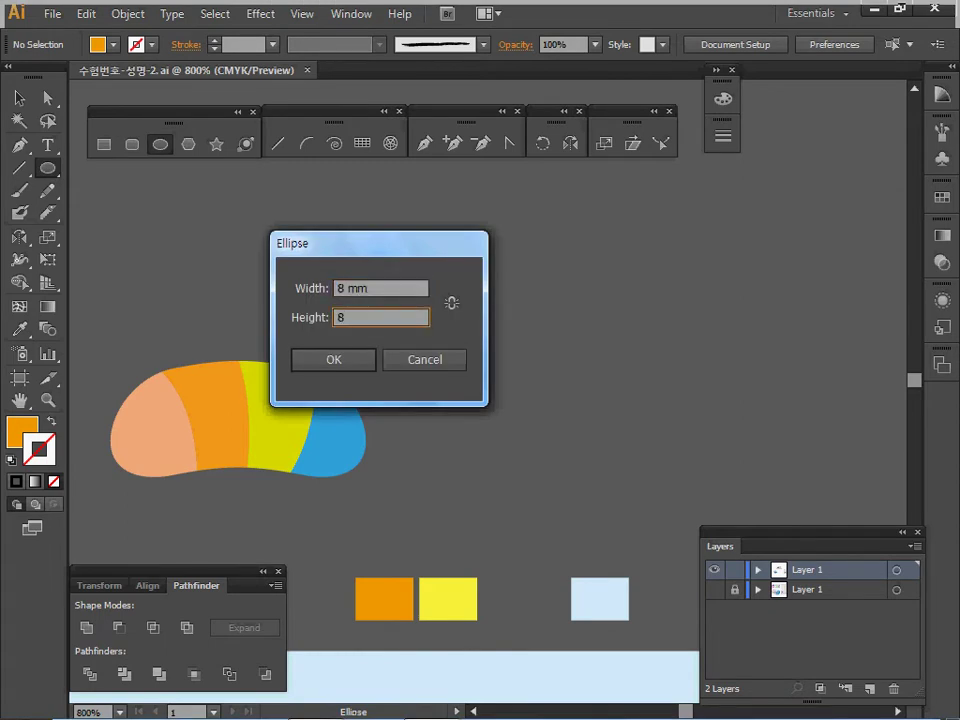
{"action": "key", "text": "Return"}
{"action": "left_click_drag", "start_coordinate": [633, 434], "coordinate": [544, 391]}
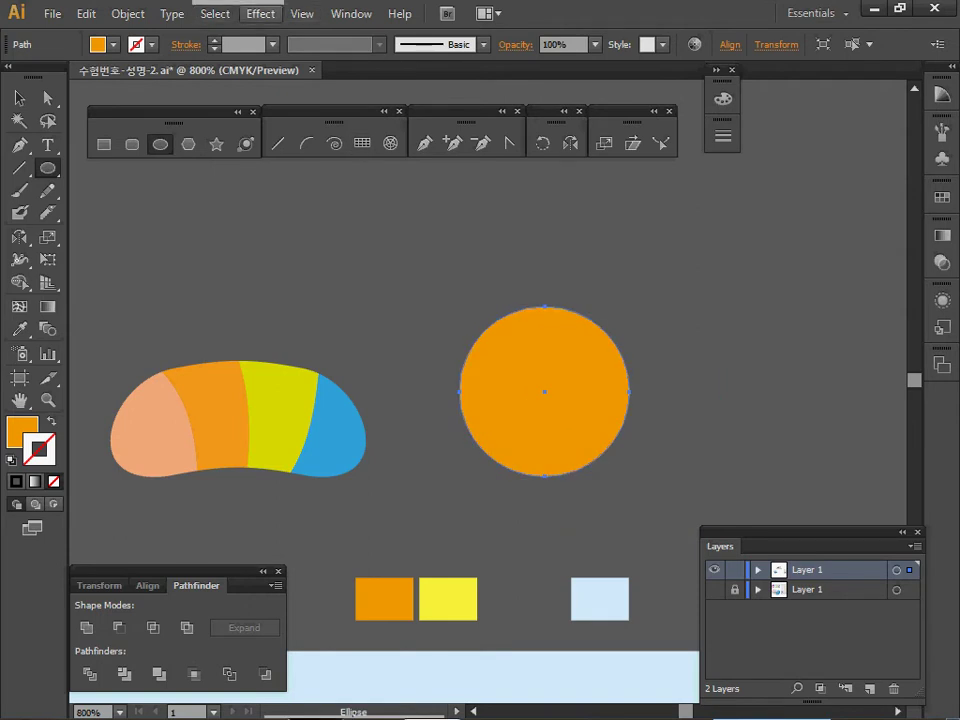
- Apply the Pucker & Bloat effect to the orange circle with a bloat of 15%
{"action": "left_click", "coordinate": [260, 13]}
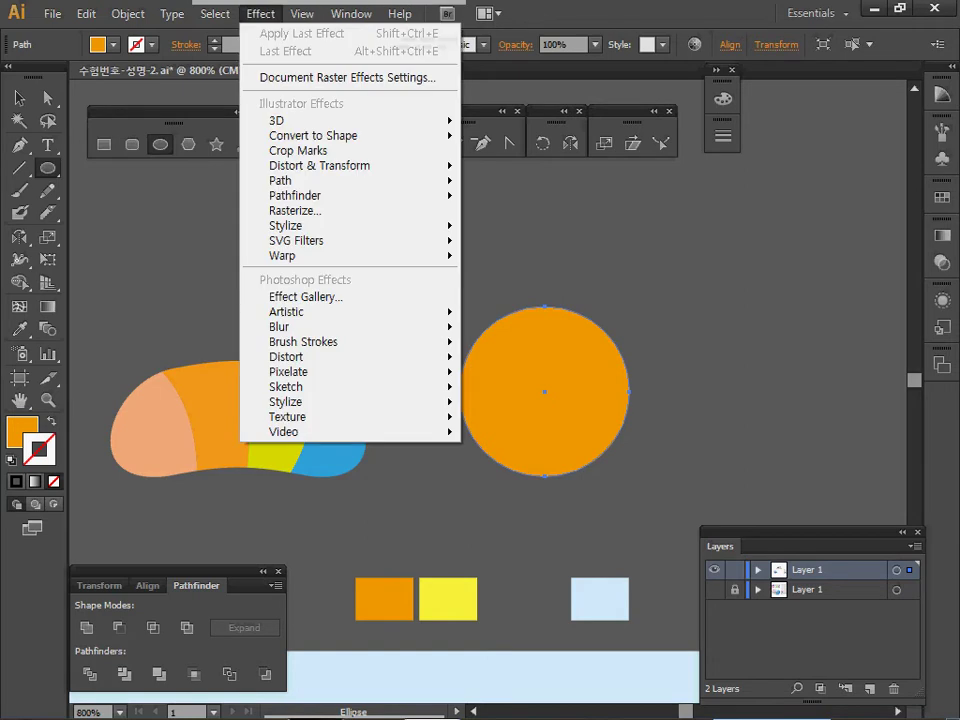
{"action": "mouse_move", "coordinate": [320, 165]}
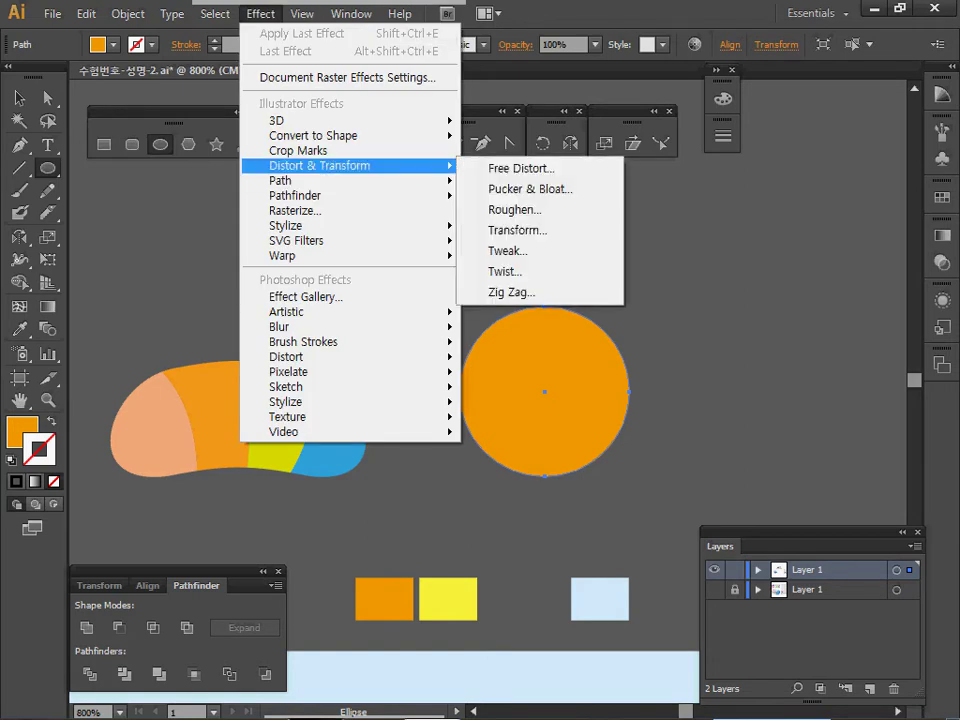
{"action": "left_click", "coordinate": [528, 188]}
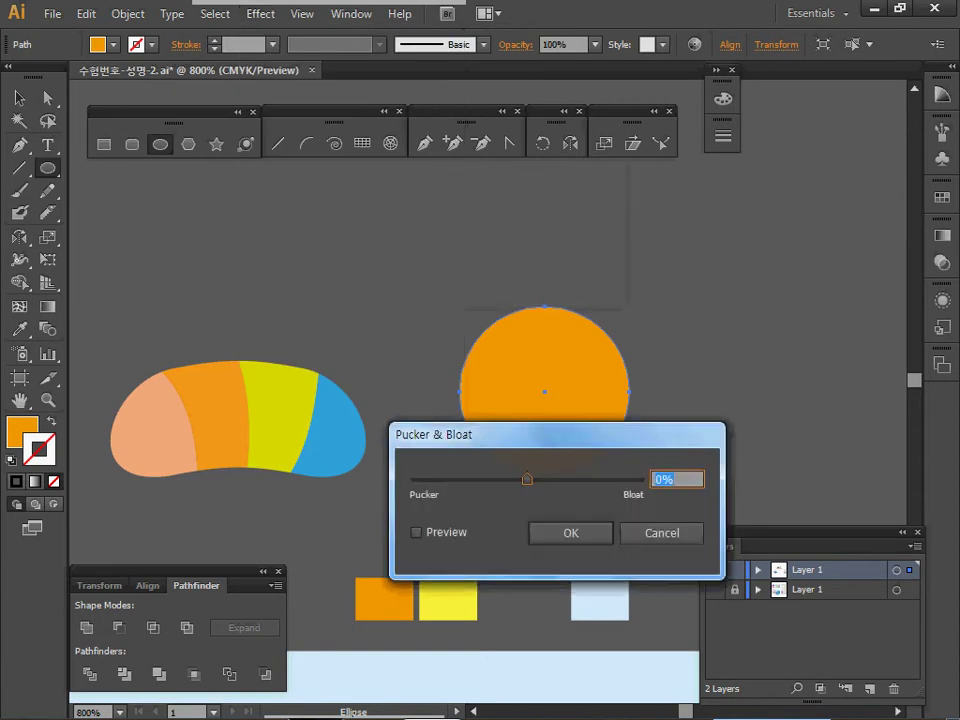
{"action": "left_click", "coordinate": [417, 532]}
{"action": "left_click_drag", "start_coordinate": [480, 434], "coordinate": [405, 472]}
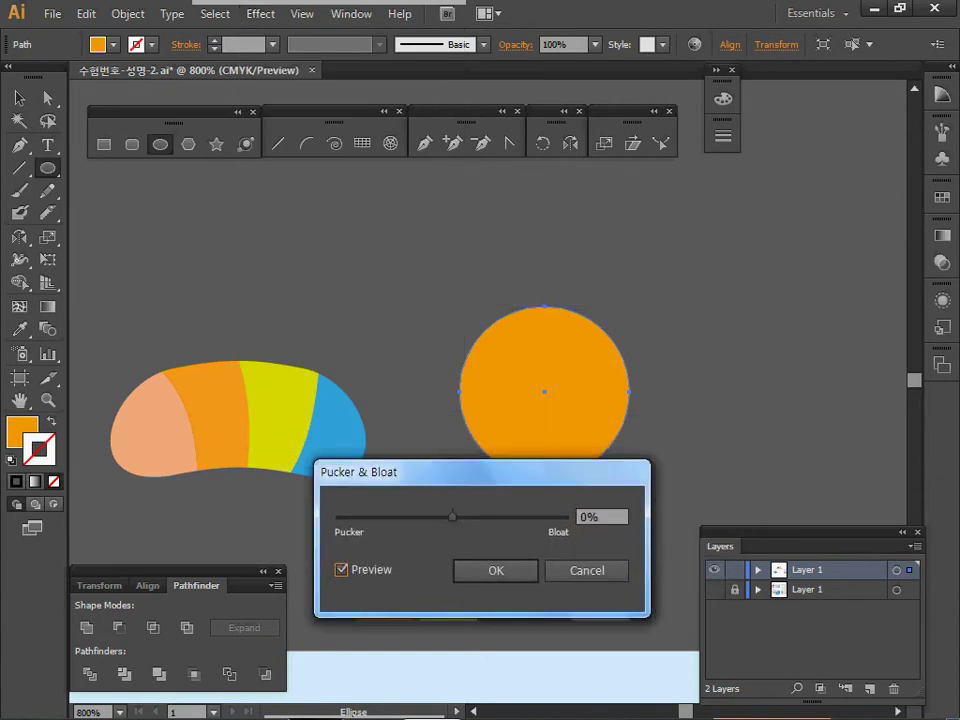
{"action": "left_click", "coordinate": [452, 517]}
{"action": "type", "text": "15"}
{"action": "key", "text": "Tab"}
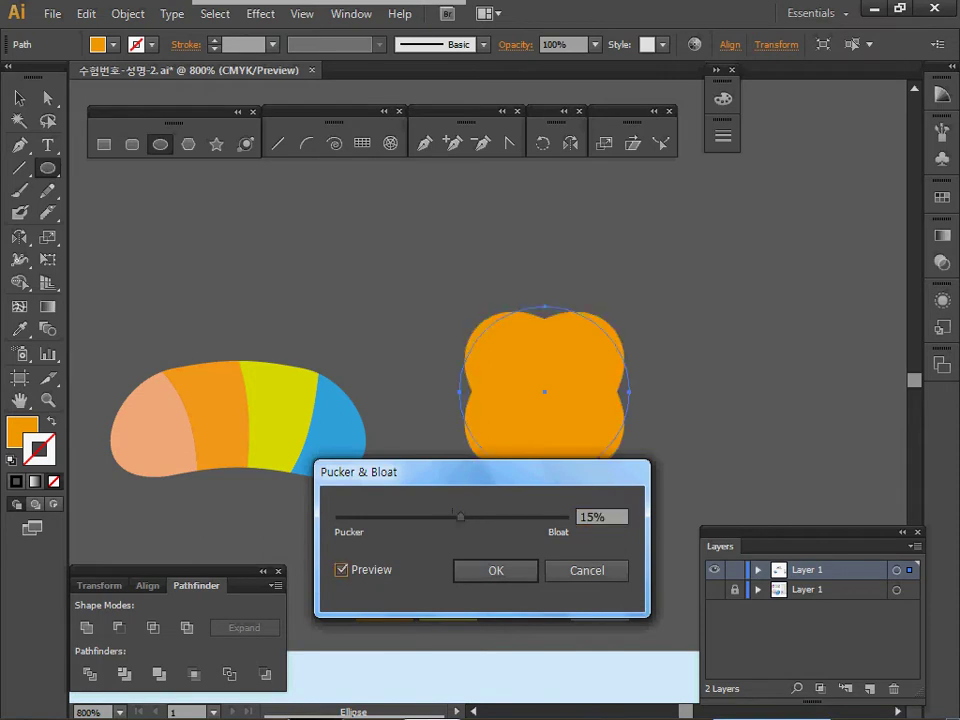
{"action": "key", "text": "Return"}
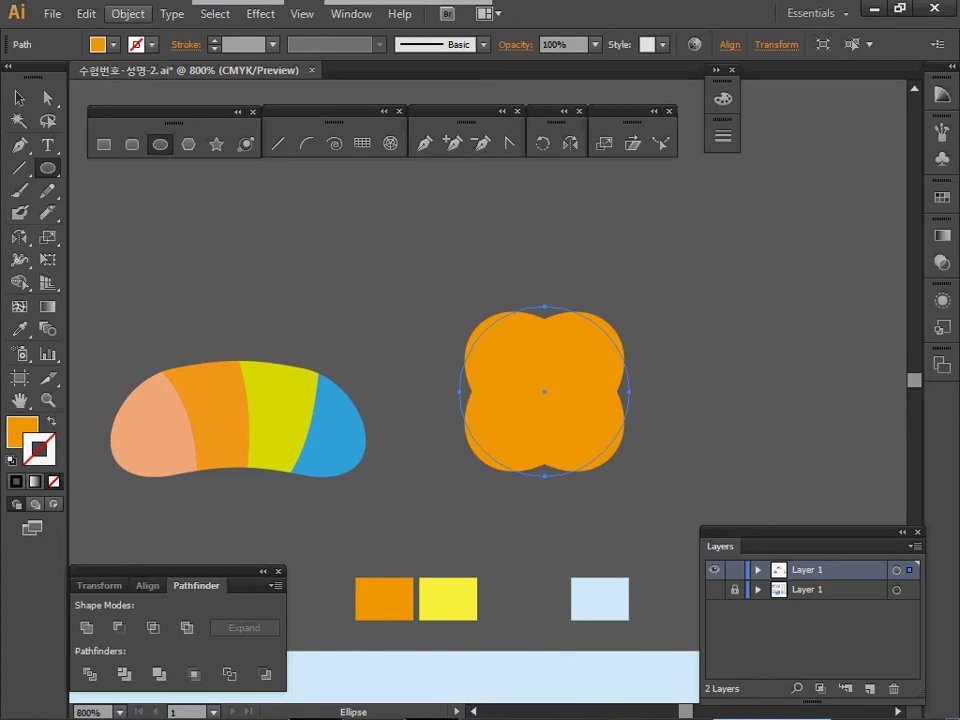
- Expand the appearance of the bloated orange shape and rotate it 45° about its centre
{"action": "left_click", "coordinate": [128, 14]}
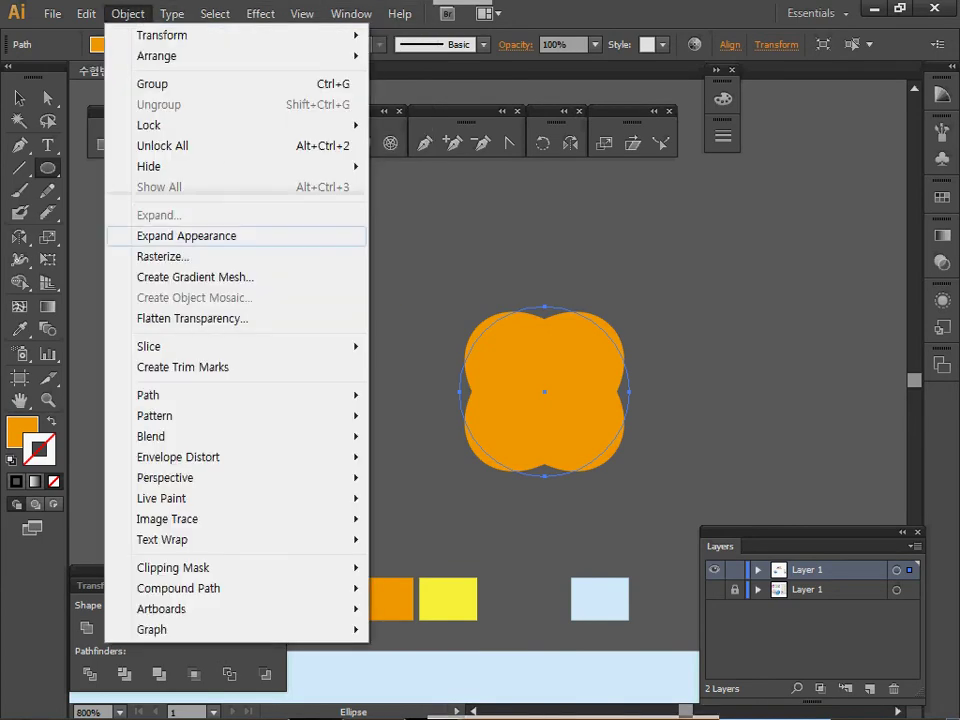
{"action": "left_click", "coordinate": [186, 235]}
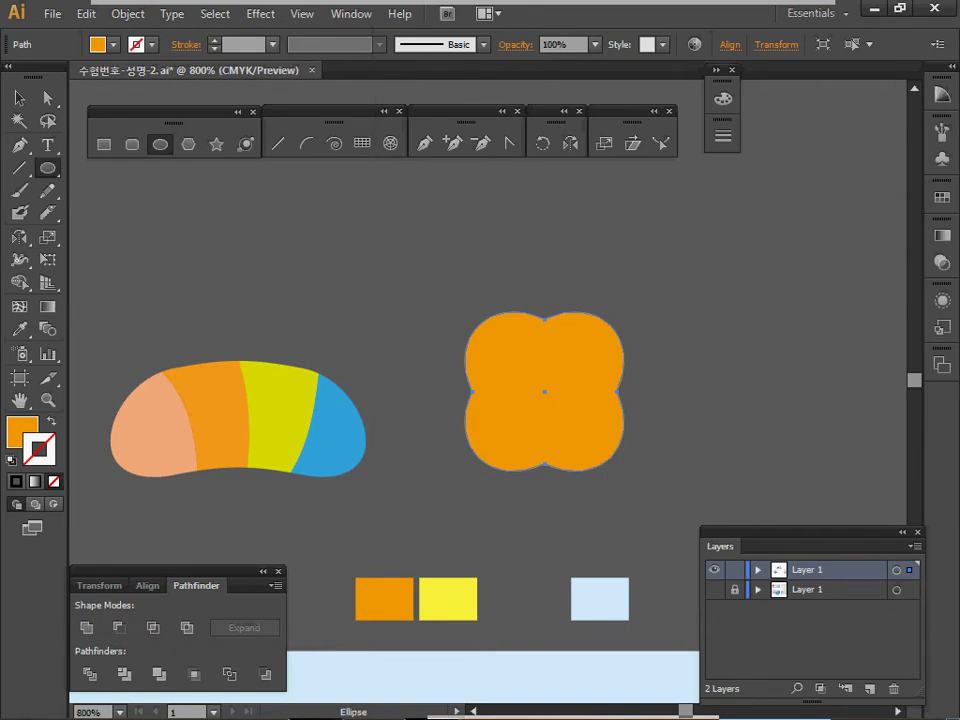
{"action": "key", "text": "r"}
{"action": "left_click", "coordinate": [544, 391], "text": "alt"}
{"action": "type", "text": "45"}
{"action": "key", "text": "Return"}
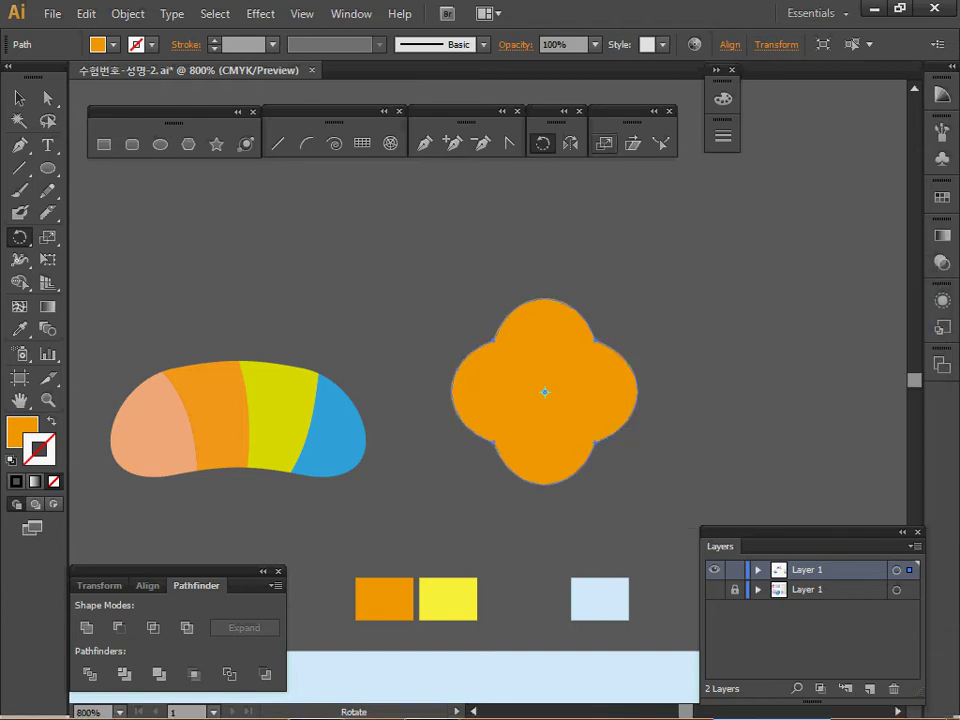
- Make a uniformly scaled 60% copy of the orange flower from its topmost point
{"action": "key", "text": "s"}
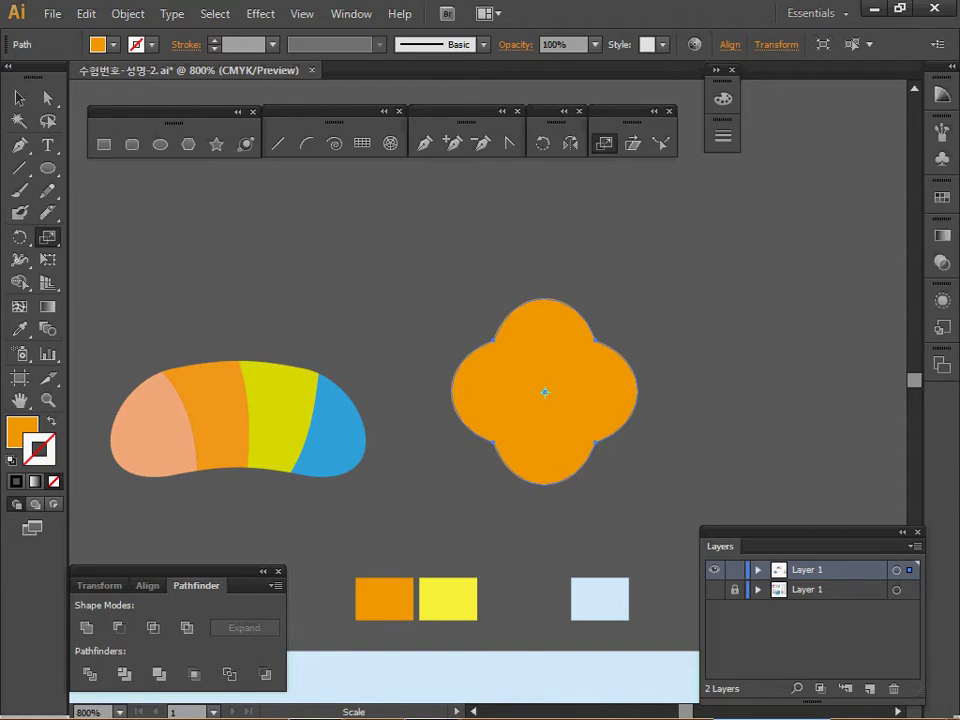
{"action": "left_click", "coordinate": [543, 298], "text": "alt"}
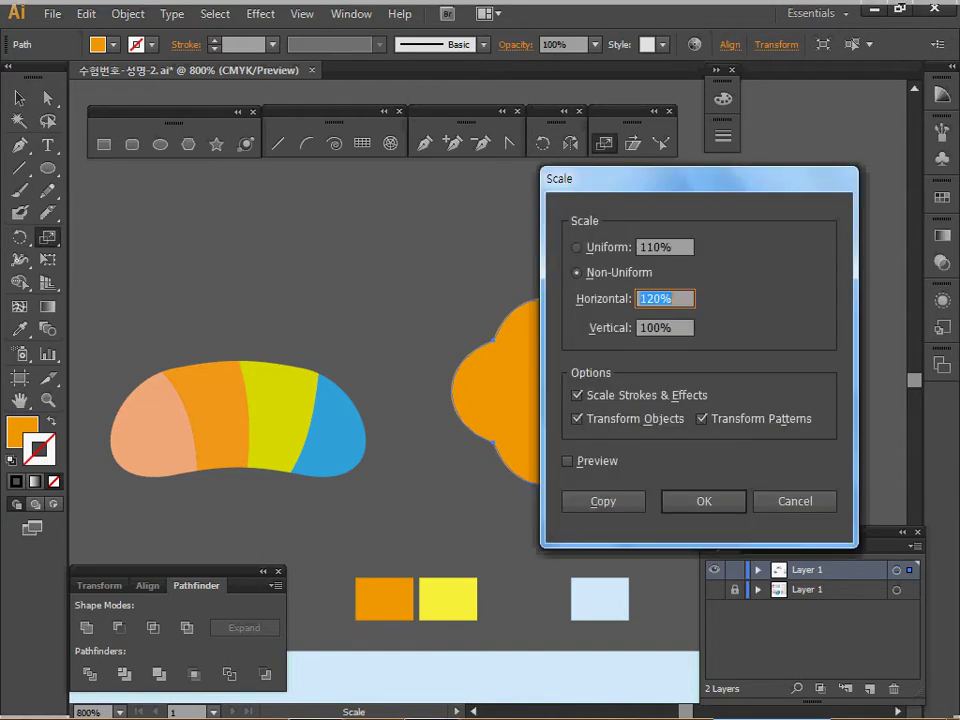
{"action": "left_click_drag", "start_coordinate": [620, 178], "coordinate": [715, 186]}
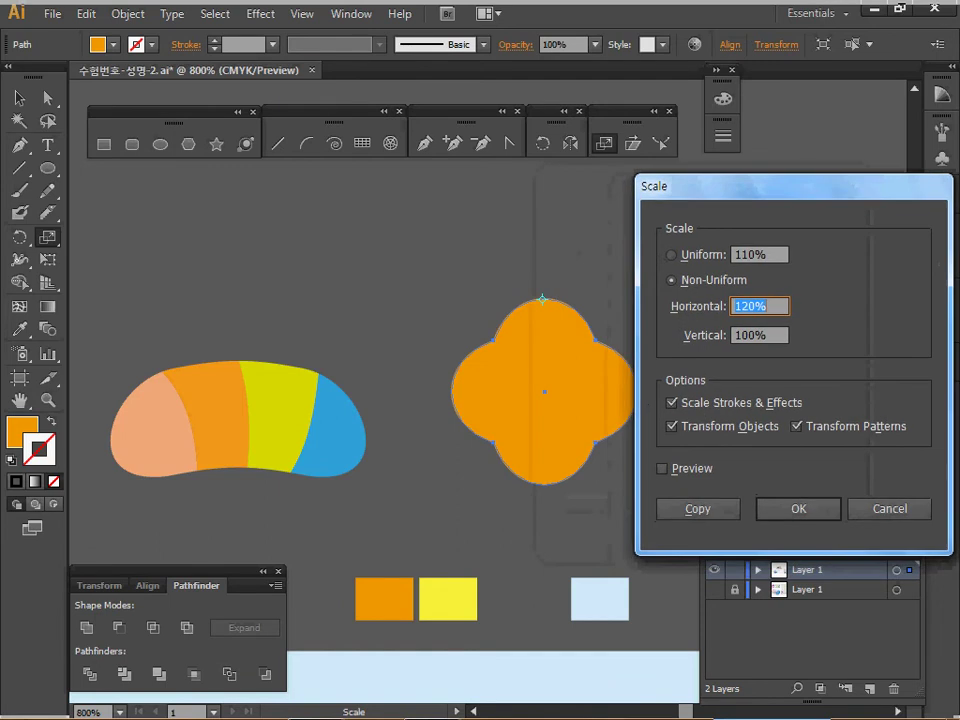
{"action": "key", "text": "alt+u"}
{"action": "type", "text": "60"}
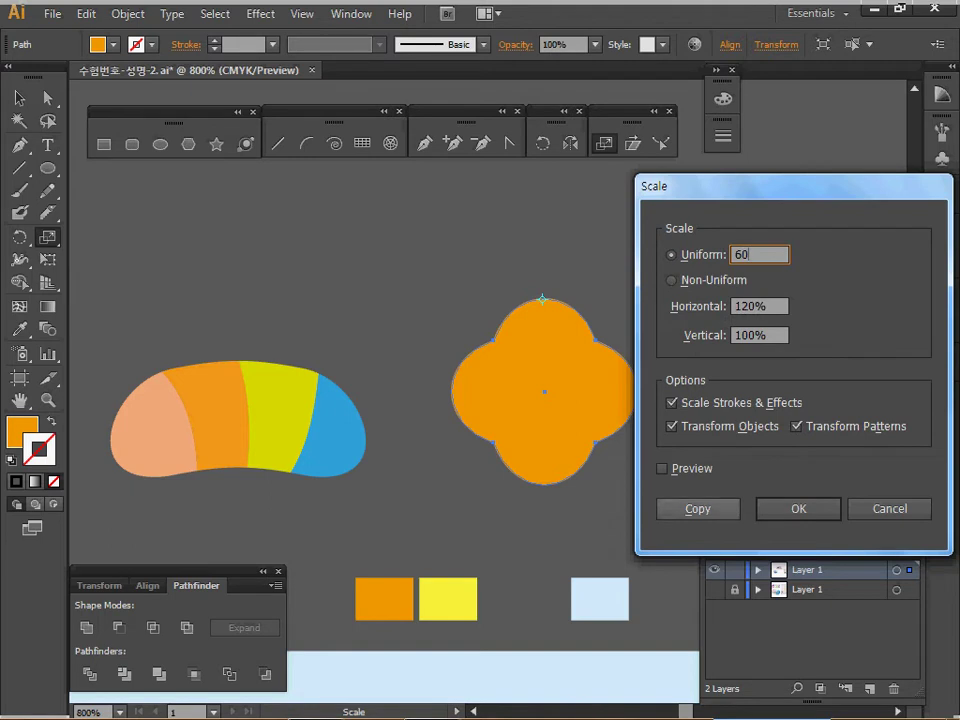
{"action": "key", "text": "alt+c"}
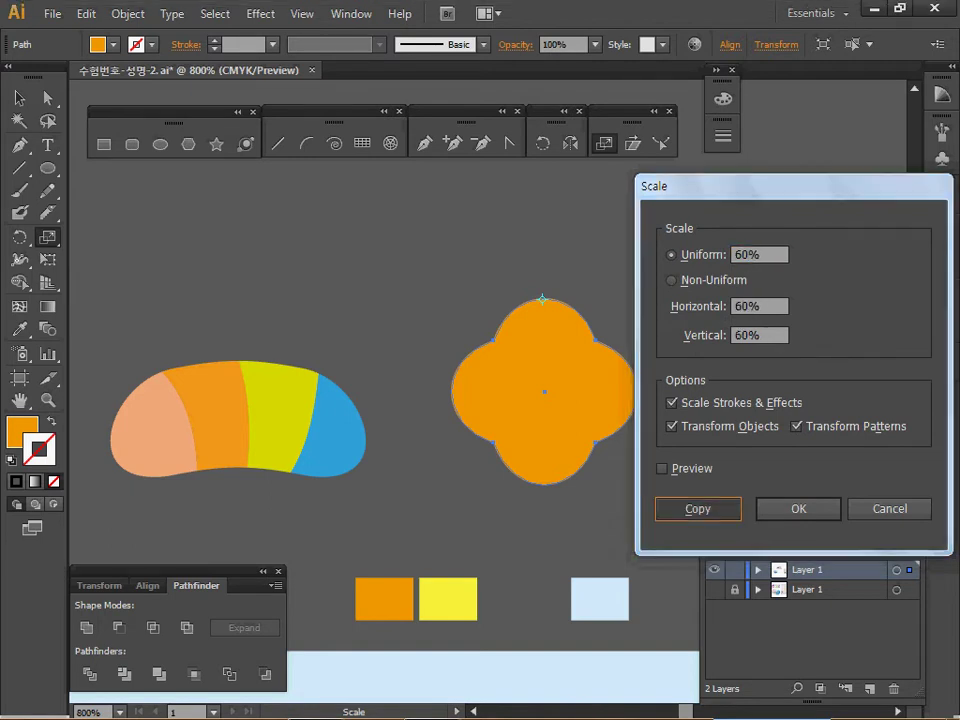
- Fill the smaller flower copy with yellow from the colour sample and save the document
{"action": "key", "text": "i"}
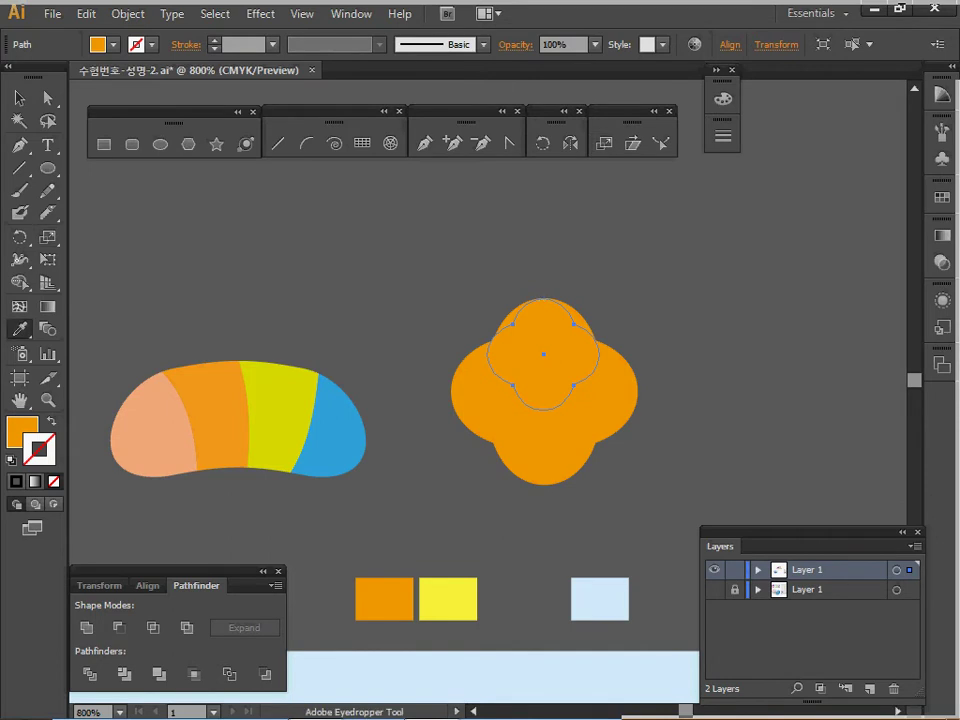
{"action": "left_click", "coordinate": [448, 599]}
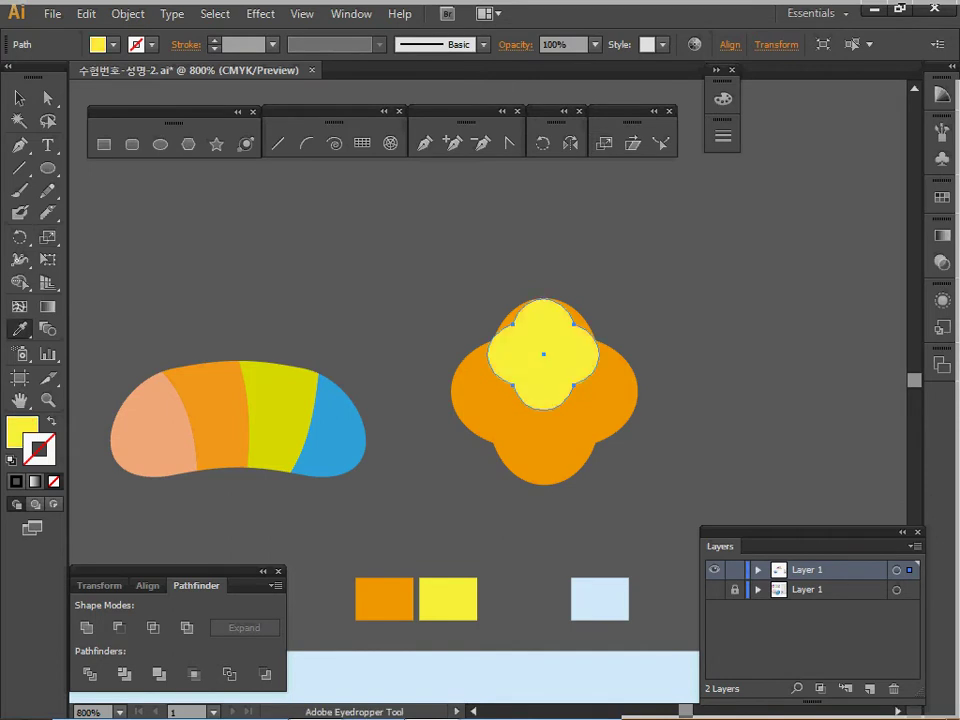
{"action": "key", "text": "v"}
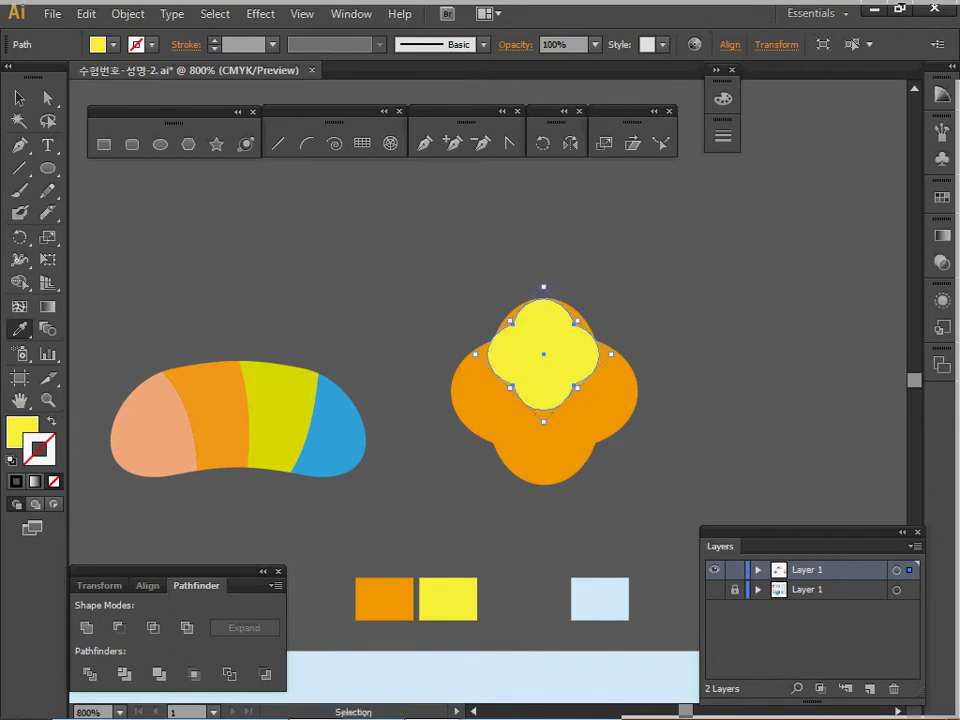
{"action": "key", "text": "ctrl+s"}
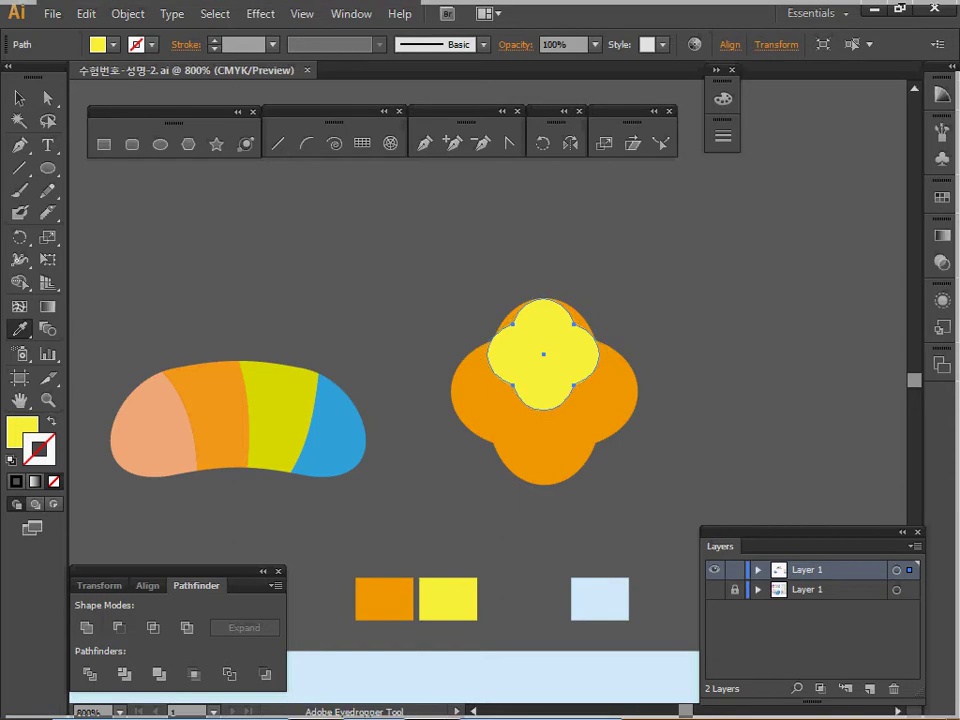
- Fan out two rotated copies of the white ellipse beside the brown circle, pivoting about the ellipse end that overlaps the circle
{"action": "left_click", "coordinate": [543, 450], "text": "ctrl+alt"}
{"action": "left_click", "coordinate": [541, 480], "text": "ctrl+alt"}
{"action": "left_click_drag", "start_coordinate": [541, 480], "coordinate": [435, 234]}
{"action": "left_click", "coordinate": [510, 485], "text": "ctrl"}
{"action": "left_click_drag", "start_coordinate": [510, 485], "coordinate": [540, 510]}
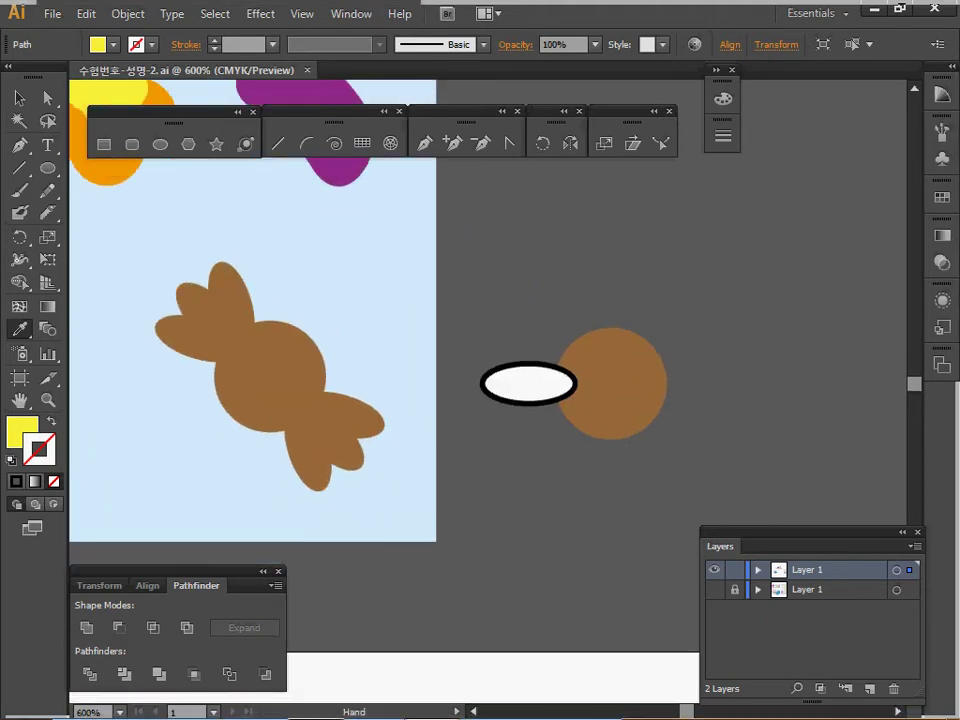
{"action": "left_click", "coordinate": [540, 510], "text": "ctrl"}
{"action": "left_click", "coordinate": [612, 400], "text": "ctrl"}
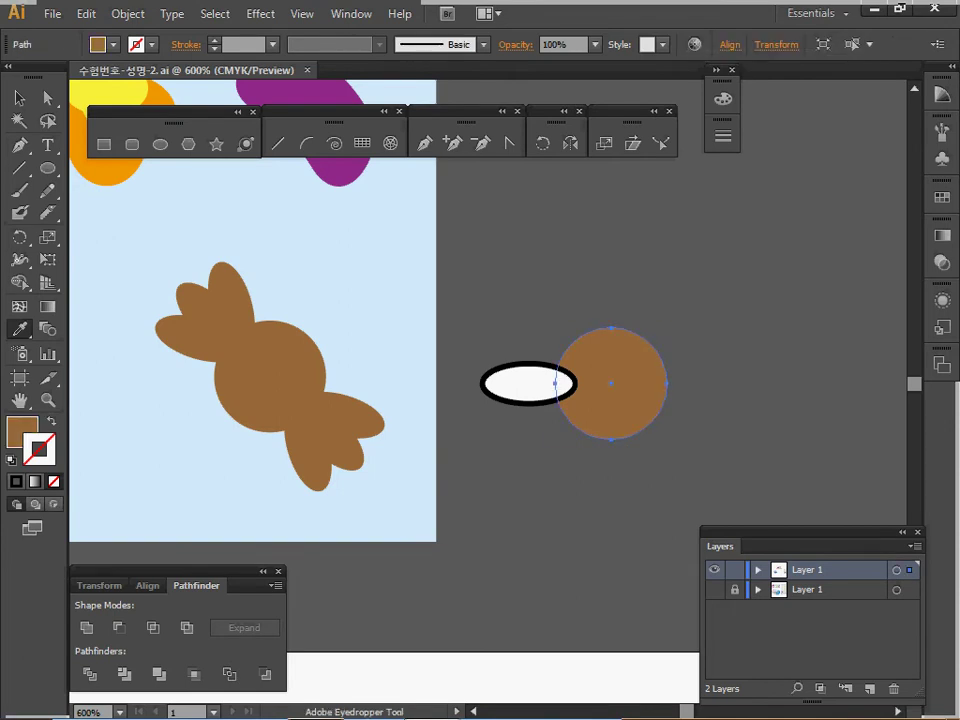
{"action": "key", "text": "ctrl+shift+a"}
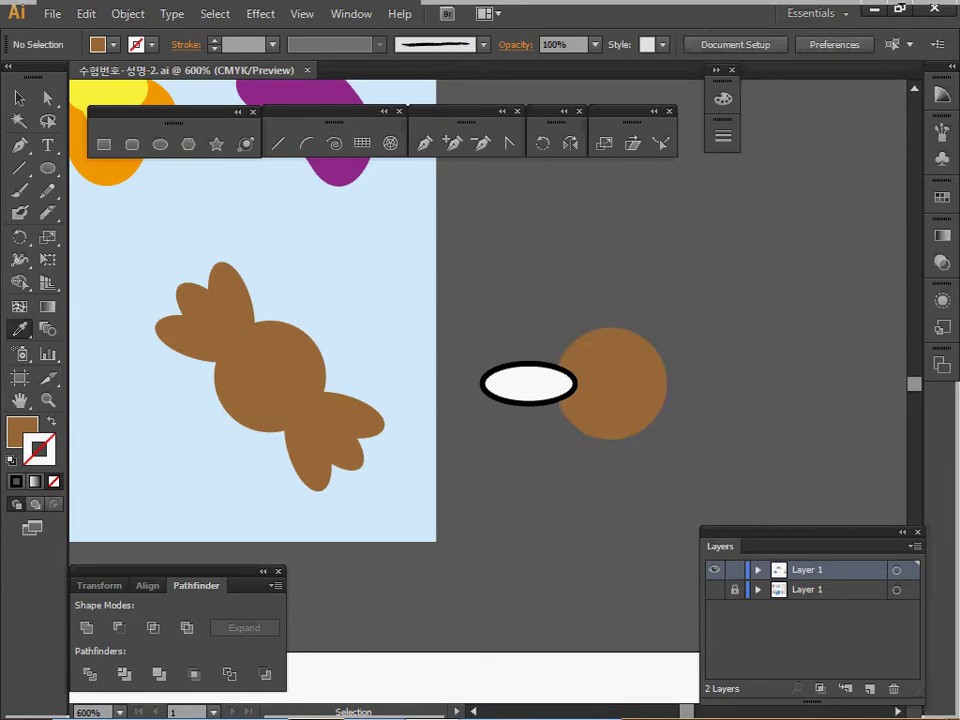
{"action": "left_click", "coordinate": [529, 384], "text": "ctrl"}
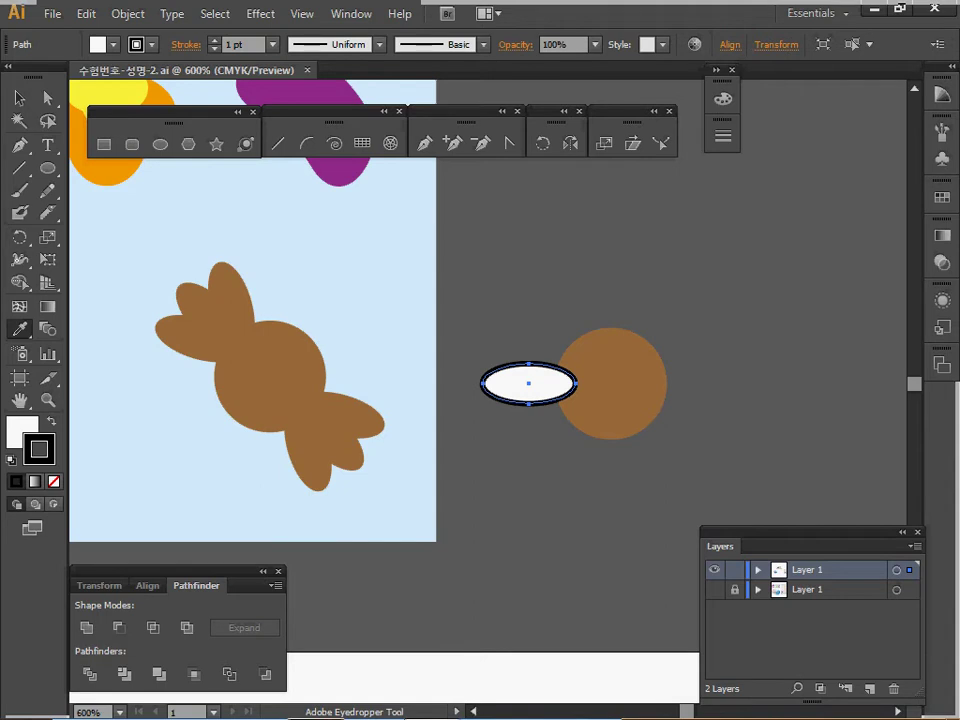
{"action": "key", "text": "r"}
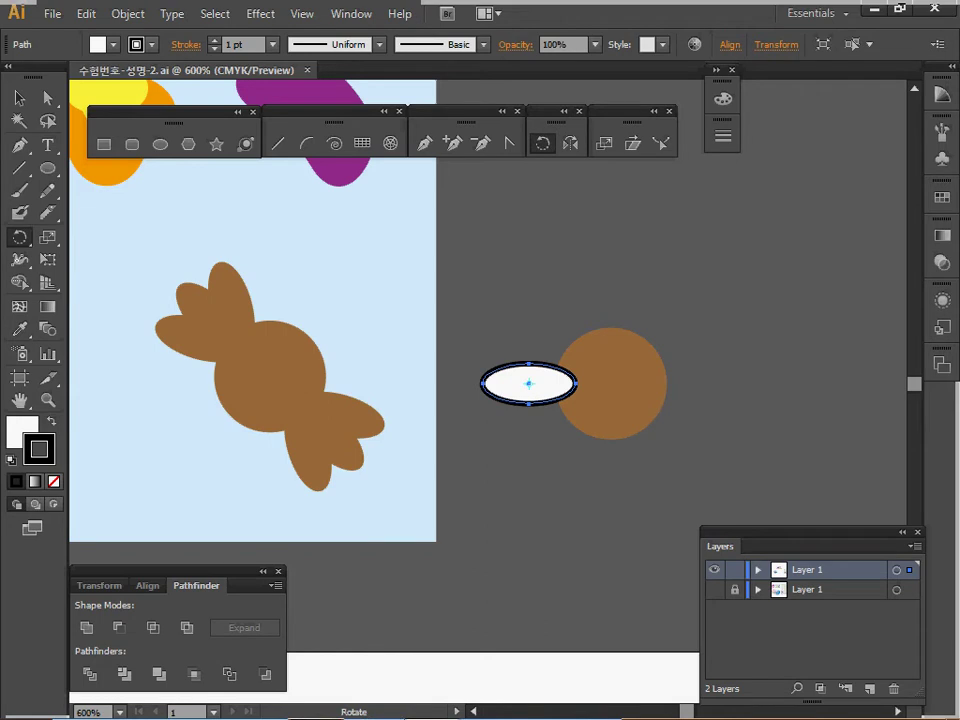
{"action": "left_click", "coordinate": [578, 382]}
{"action": "left_click_drag", "start_coordinate": [483, 383], "coordinate": [496, 336]}
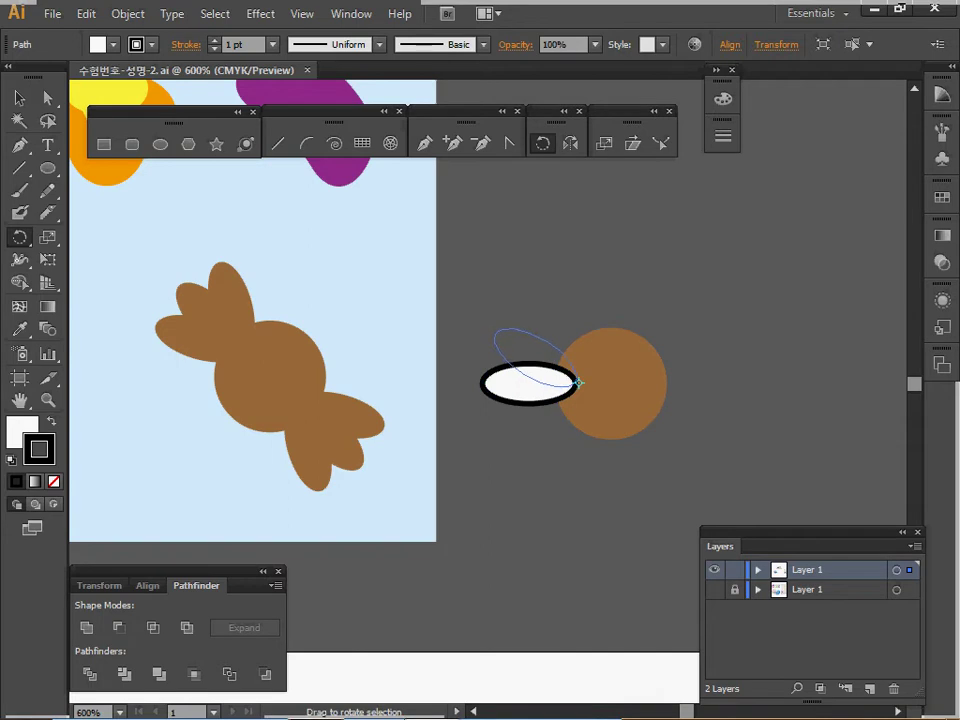
{"action": "key", "text": "alt"}
{"action": "left_click_drag", "start_coordinate": [496, 338], "coordinate": [496, 338]}
{"action": "key", "text": "ctrl+d"}
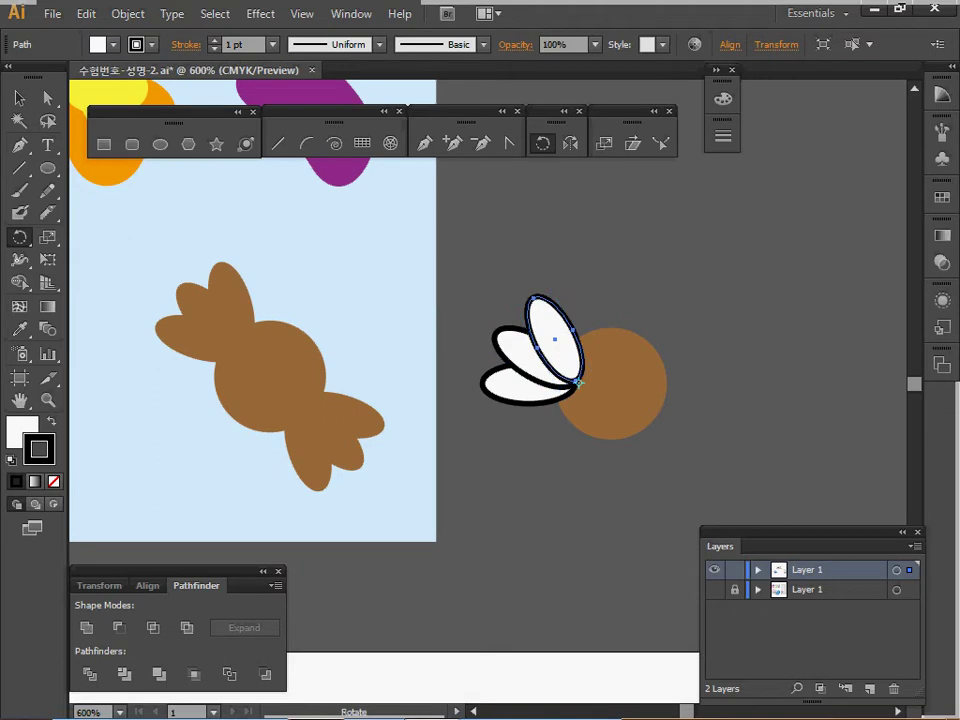
- Rotate the three fanned ellipses together counterclockwise about their shared tip so the middle one lies horizontal
{"action": "key", "text": "ctrl"}
{"action": "left_click_drag", "start_coordinate": [482, 240], "coordinate": [542, 424]}
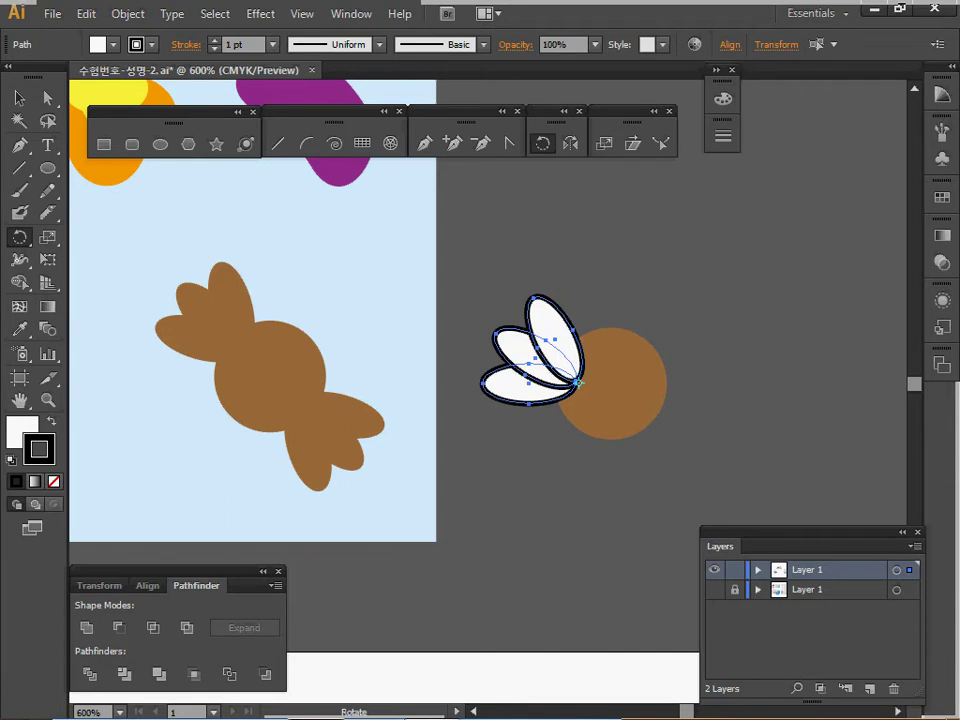
{"action": "left_click_drag", "start_coordinate": [530, 383], "coordinate": [505, 436]}
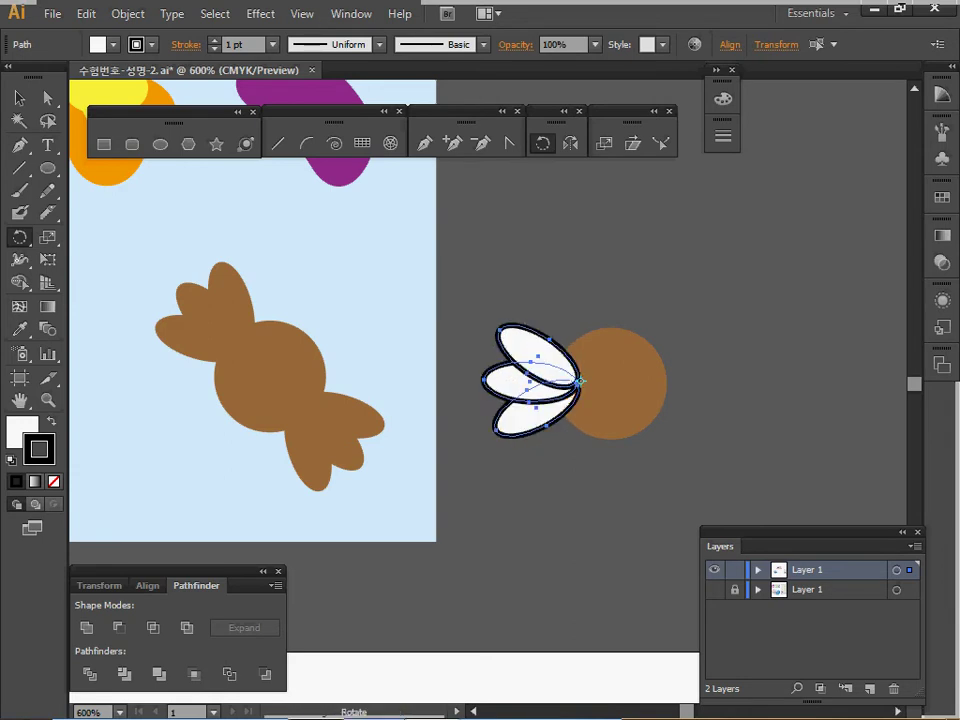
{"action": "key", "text": "ctrl"}
- Reflect a copy of the three ellipses horizontally about the brown circle's centre to form the opposite wrapper end
{"action": "left_click", "coordinate": [570, 143]}
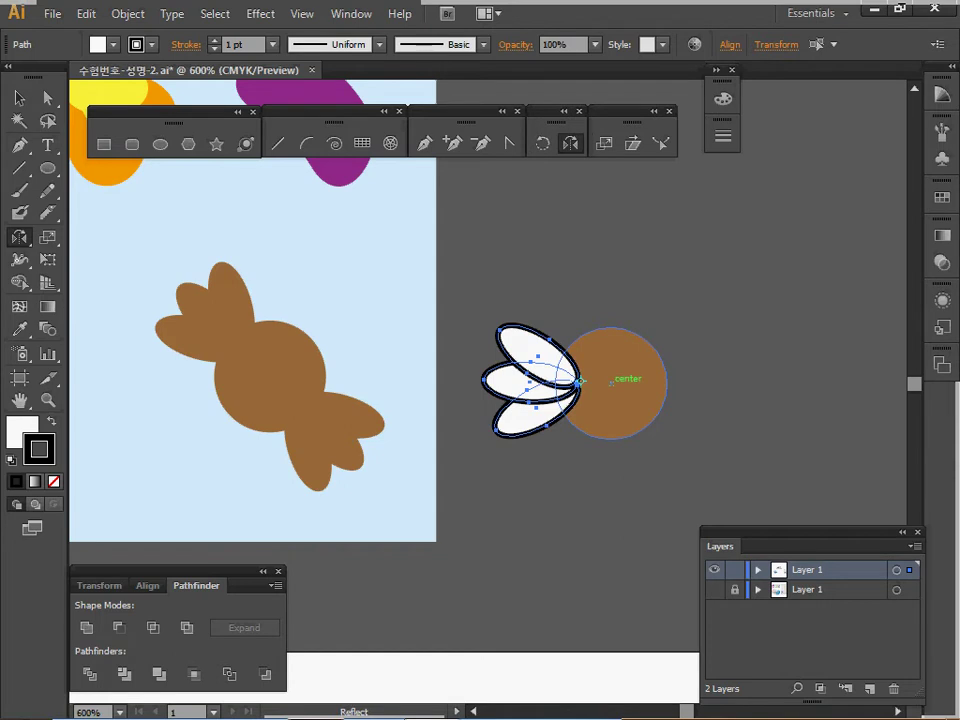
{"action": "left_click", "coordinate": [612, 383]}
{"action": "left_click_drag", "start_coordinate": [536, 326], "coordinate": [740, 318]}
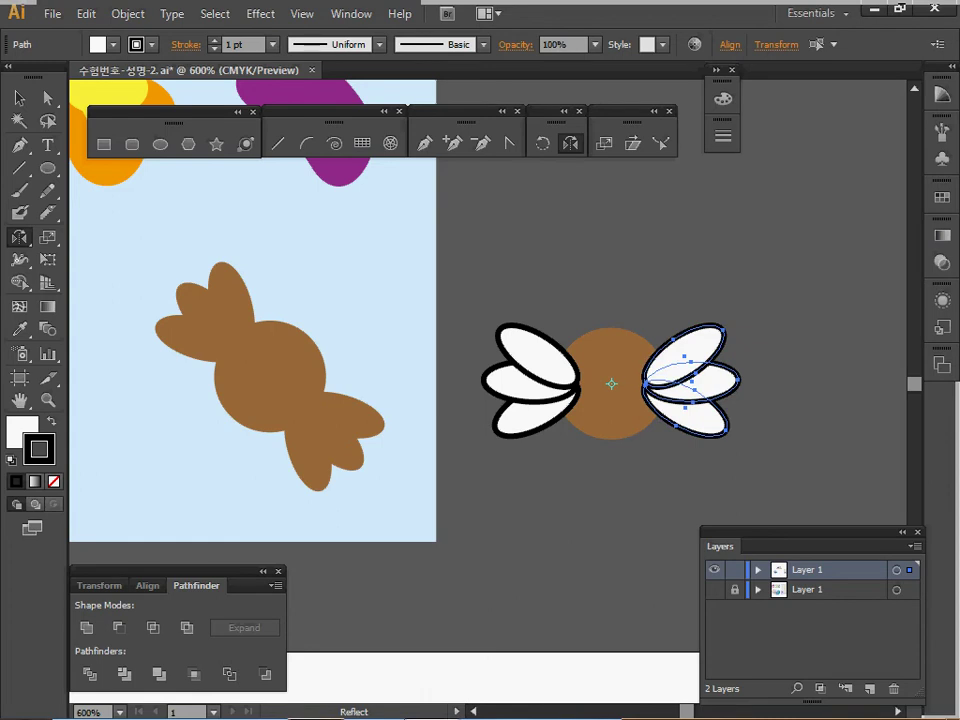
- Unite the circle and all six ellipses into one shape and give it the reference candy's brown fill with no stroke
{"action": "left_click_drag", "start_coordinate": [521, 286], "coordinate": [697, 444]}
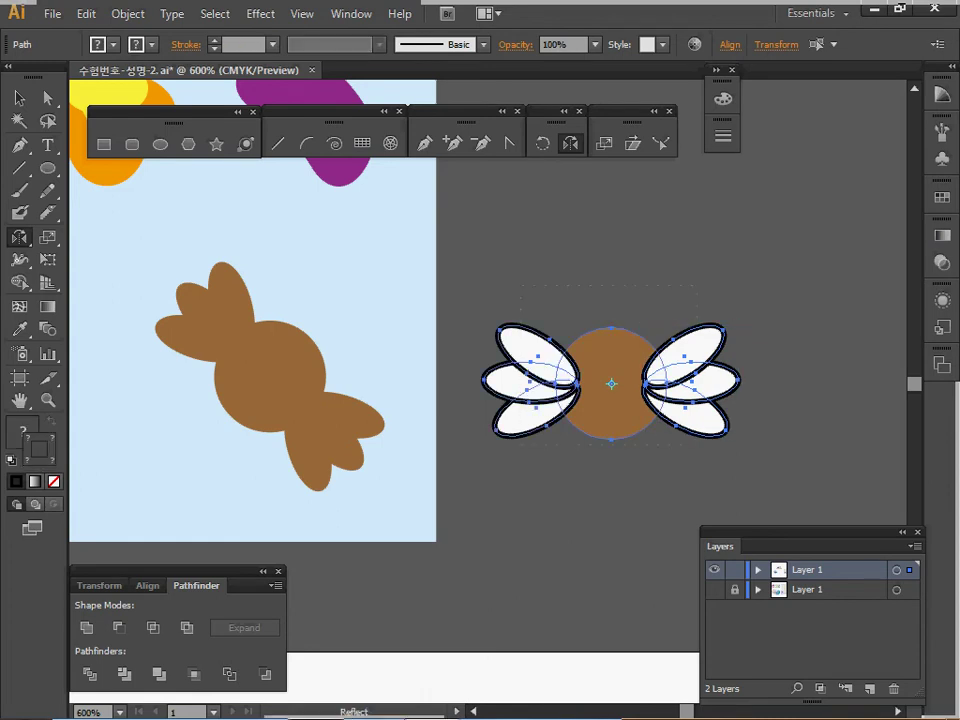
{"action": "left_click", "coordinate": [87, 628]}
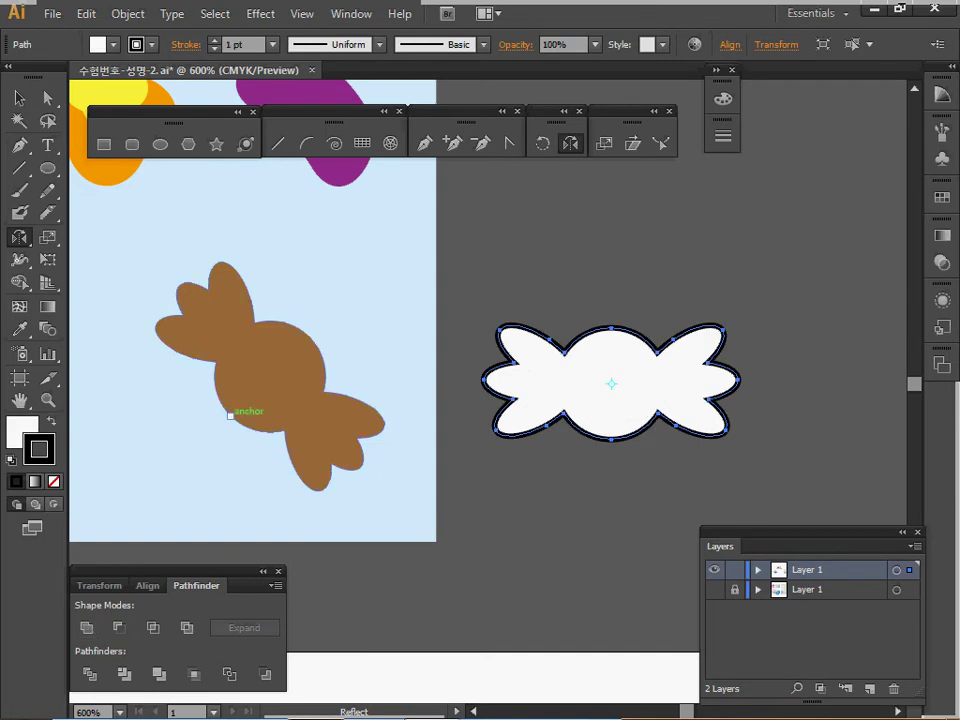
{"action": "key", "text": "i"}
{"action": "left_click", "coordinate": [270, 376]}
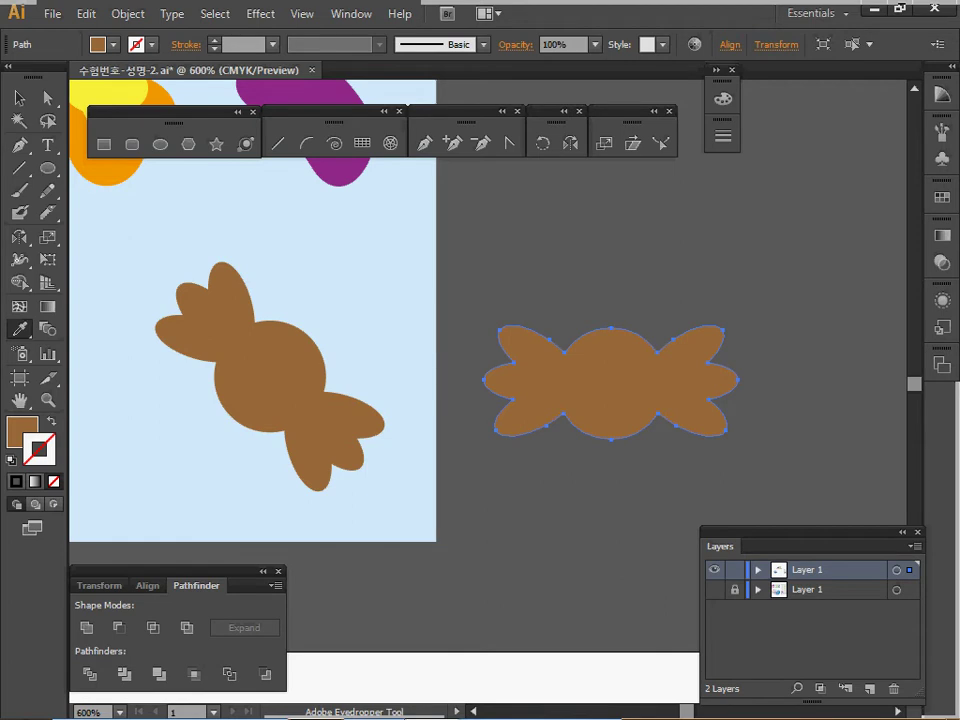
- Adopt the light blue fill with no stroke from the reference background rectangle, leaving nothing selected
{"action": "left_click", "coordinate": [549, 362], "text": "ctrl+alt"}
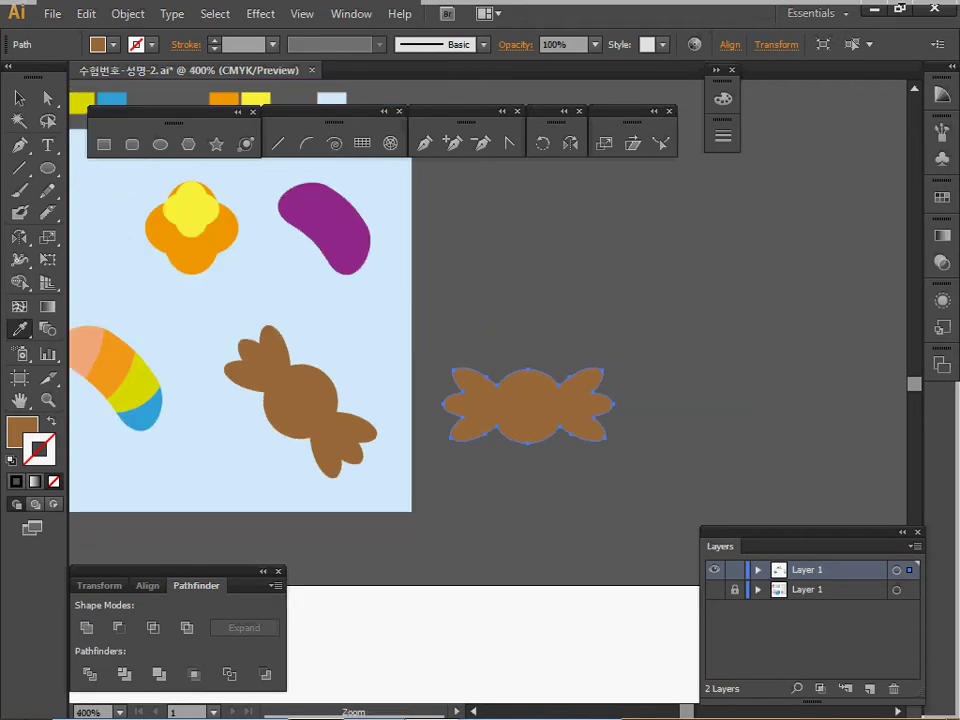
{"action": "left_click", "coordinate": [460, 335], "text": "ctrl+alt"}
{"action": "left_click_drag", "start_coordinate": [460, 335], "coordinate": [523, 357]}
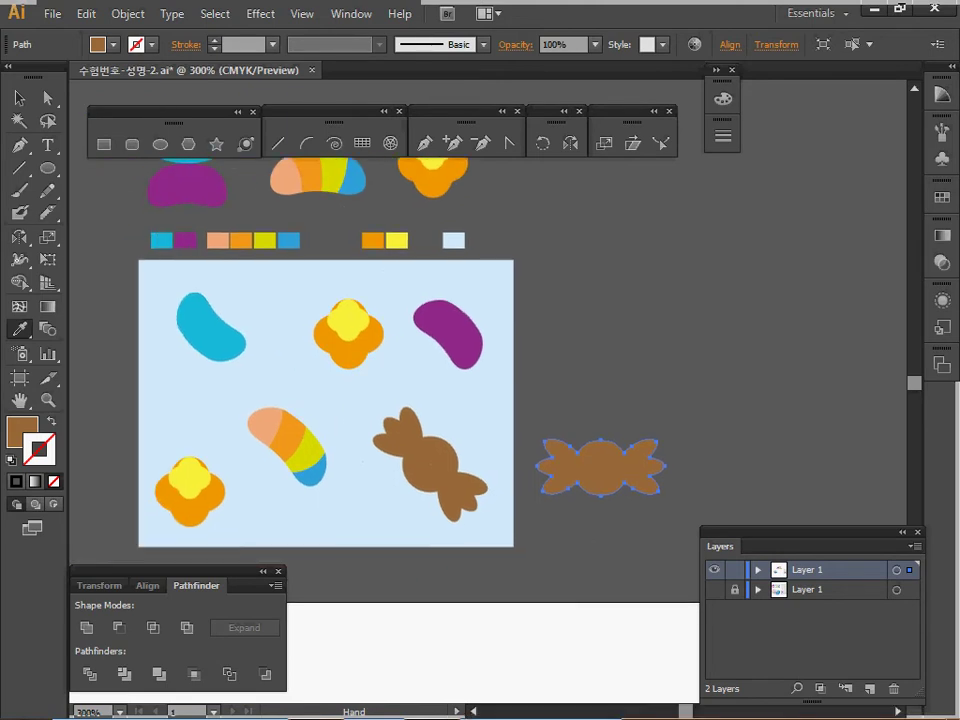
{"action": "left_click", "coordinate": [295, 300], "text": "ctrl"}
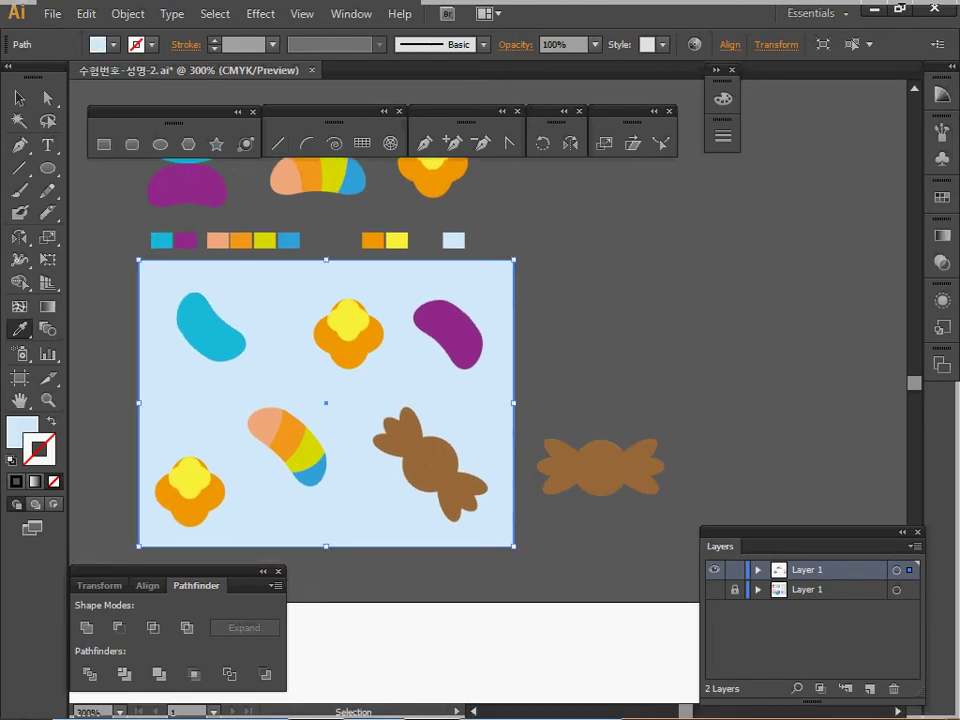
{"action": "left_click", "coordinate": [310, 215], "text": "ctrl"}
- Create a light blue 47 x 36 mm rectangle beside the reference background, aligned with its top edge, and send it to the back
{"action": "key", "text": "m"}
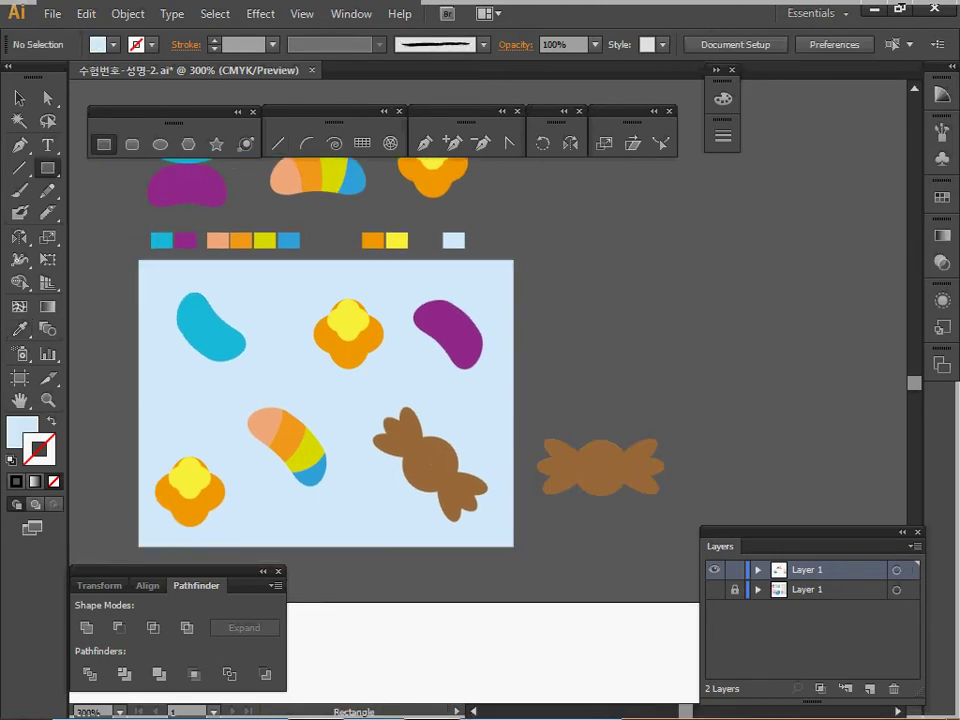
{"action": "left_click", "coordinate": [560, 260]}
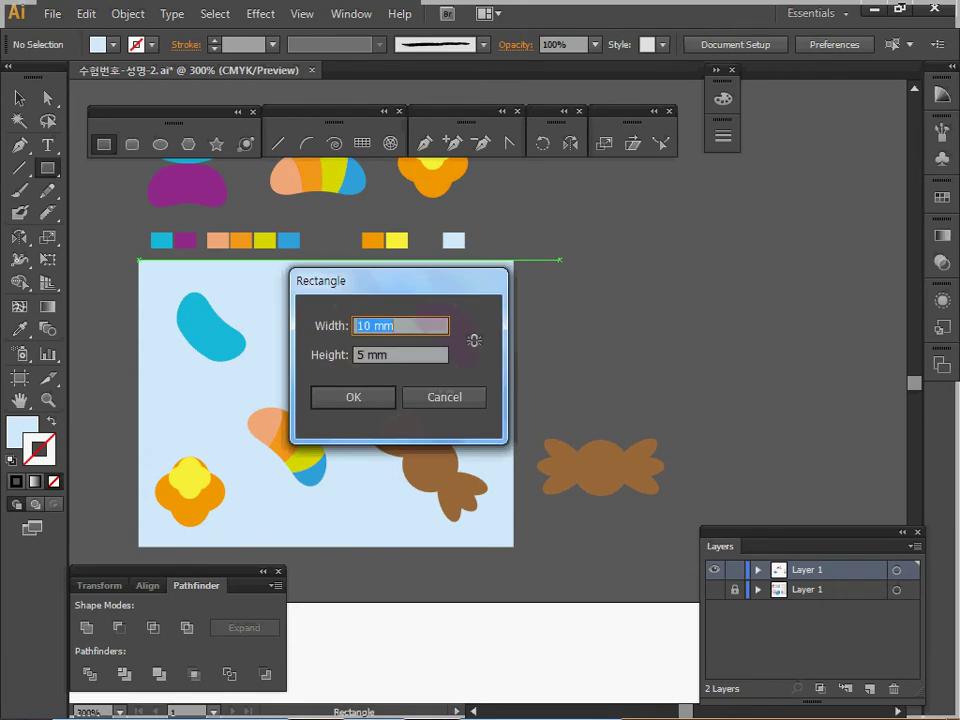
{"action": "type", "text": "47"}
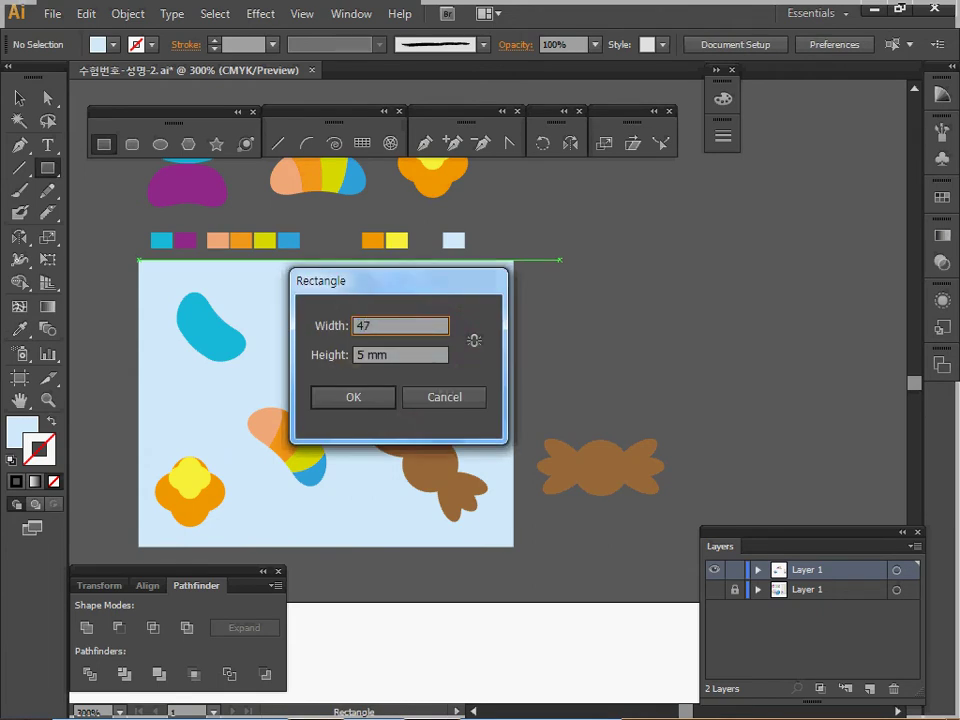
{"action": "key", "text": "Tab"}
{"action": "type", "text": "36"}
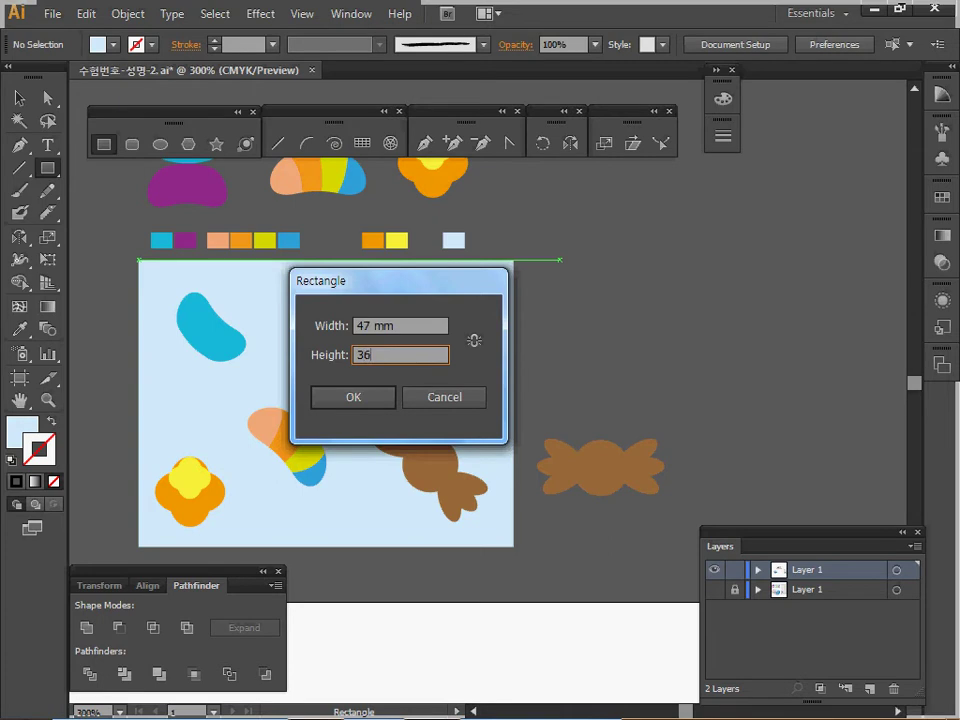
{"action": "key", "text": "Return"}
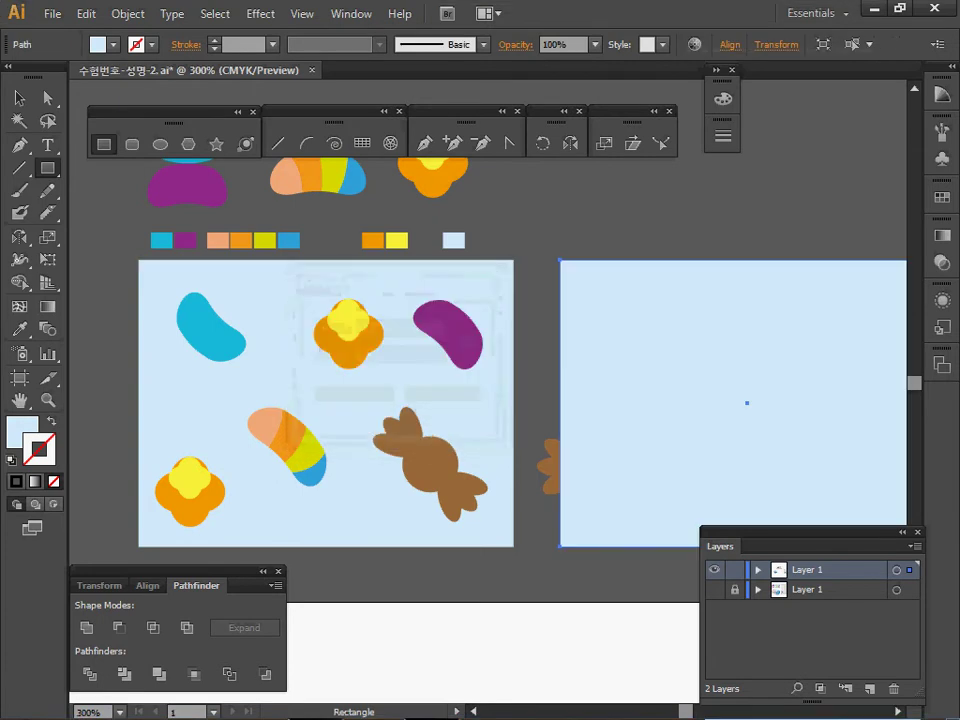
{"action": "key", "text": "ctrl+shift+bracketleft"}
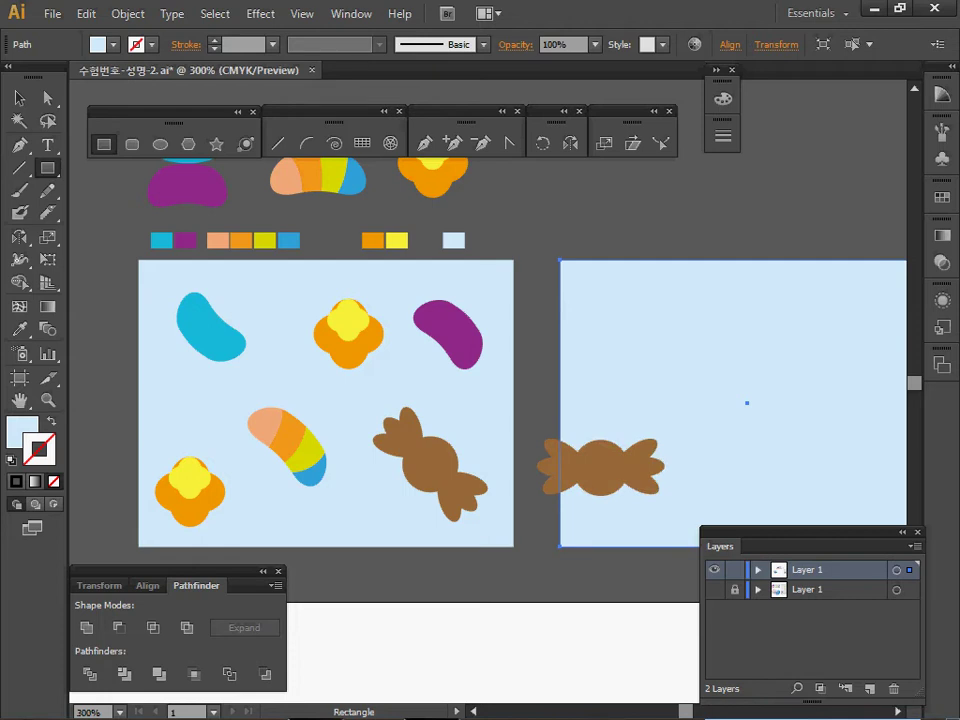
- Place the brown wrapped candy in the new background's lower right area and the striped bean in its lower middle
{"action": "key", "text": "space"}
{"action": "left_click_drag", "start_coordinate": [515, 353], "coordinate": [400, 360]}
{"action": "left_click", "coordinate": [464, 382], "text": "ctrl+alt"}
{"action": "key", "text": "ctrl"}
{"action": "left_click_drag", "start_coordinate": [482, 448], "coordinate": [643, 467]}
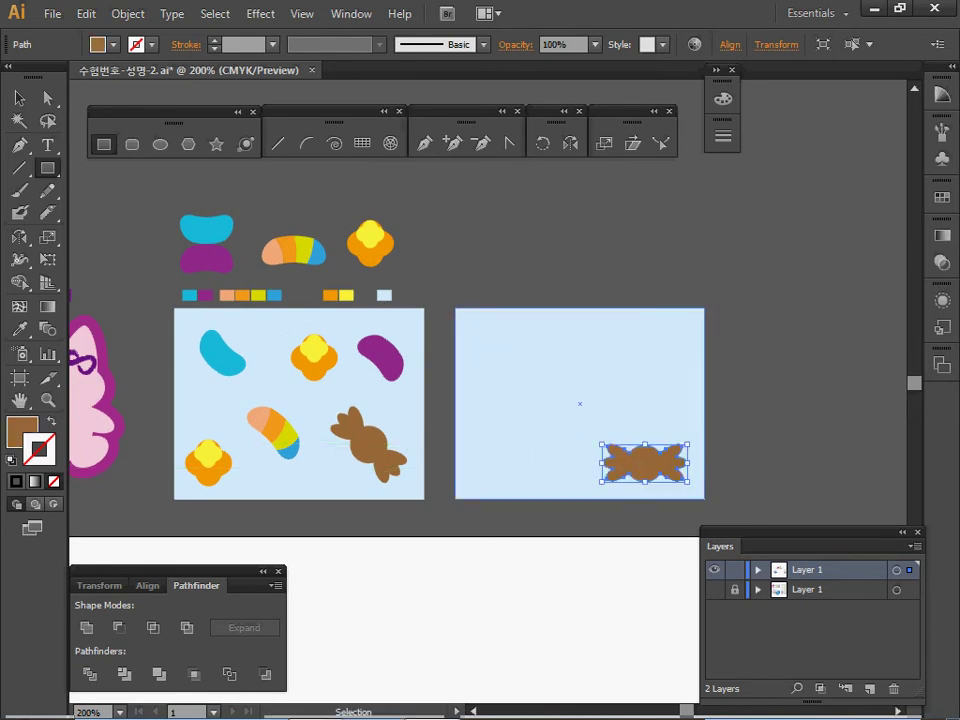
{"action": "left_click_drag", "start_coordinate": [288, 248], "coordinate": [539, 437]}
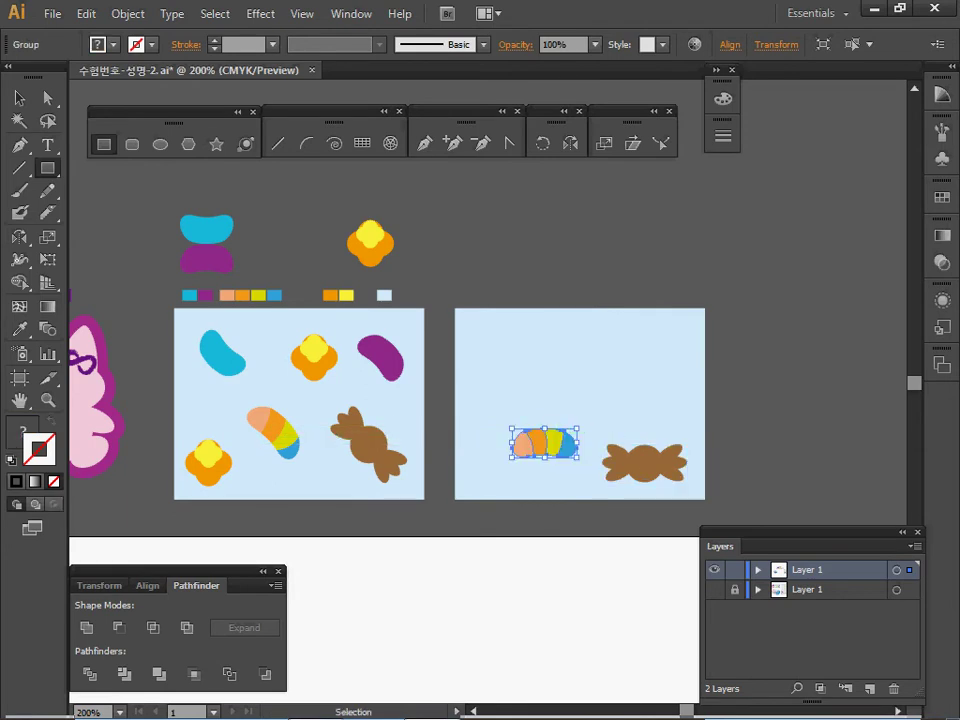
- Arrange the turquoise bean, the flower and the purple bean in a row across the new background's upper part
{"action": "left_click_drag", "start_coordinate": [206, 229], "coordinate": [505, 354]}
{"action": "left_click_drag", "start_coordinate": [370, 241], "coordinate": [590, 352]}
{"action": "left_click_drag", "start_coordinate": [598, 352], "coordinate": [598, 352]}
{"action": "left_click_drag", "start_coordinate": [224, 255], "coordinate": [687, 346]}
{"action": "left_click", "coordinate": [675, 280], "text": "ctrl"}
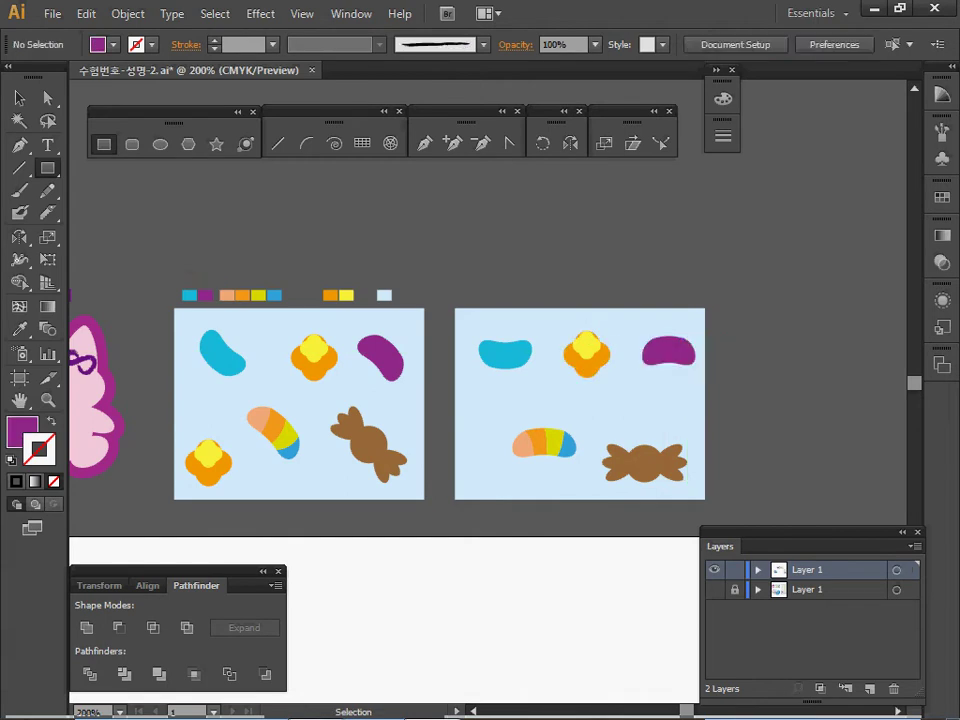
- Group the flower's parts, place a copy in the new background's lower left area, and raise the striped bean slightly
{"action": "left_click", "coordinate": [587, 345], "text": "ctrl"}
{"action": "left_click", "coordinate": [618, 325], "text": "ctrl"}
{"action": "left_click", "coordinate": [588, 344], "text": "ctrl"}
{"action": "left_click_drag", "start_coordinate": [564, 285], "coordinate": [598, 369]}
{"action": "key", "text": "ctrl+g"}
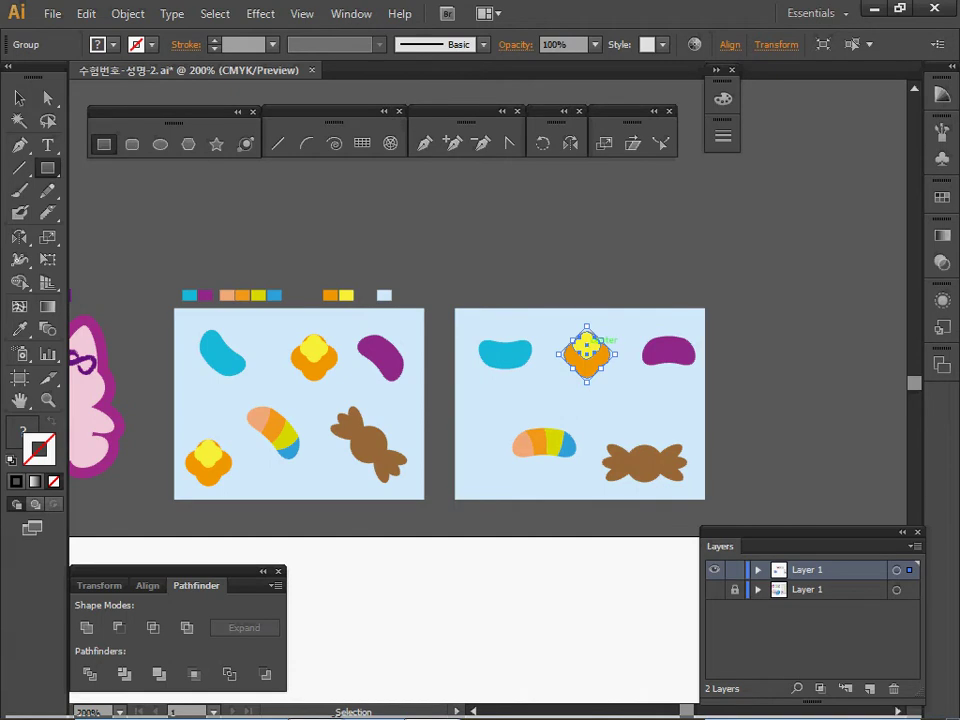
{"action": "left_click_drag", "start_coordinate": [586, 343], "coordinate": [491, 454]}
{"action": "left_click_drag", "start_coordinate": [553, 437], "coordinate": [558, 428]}
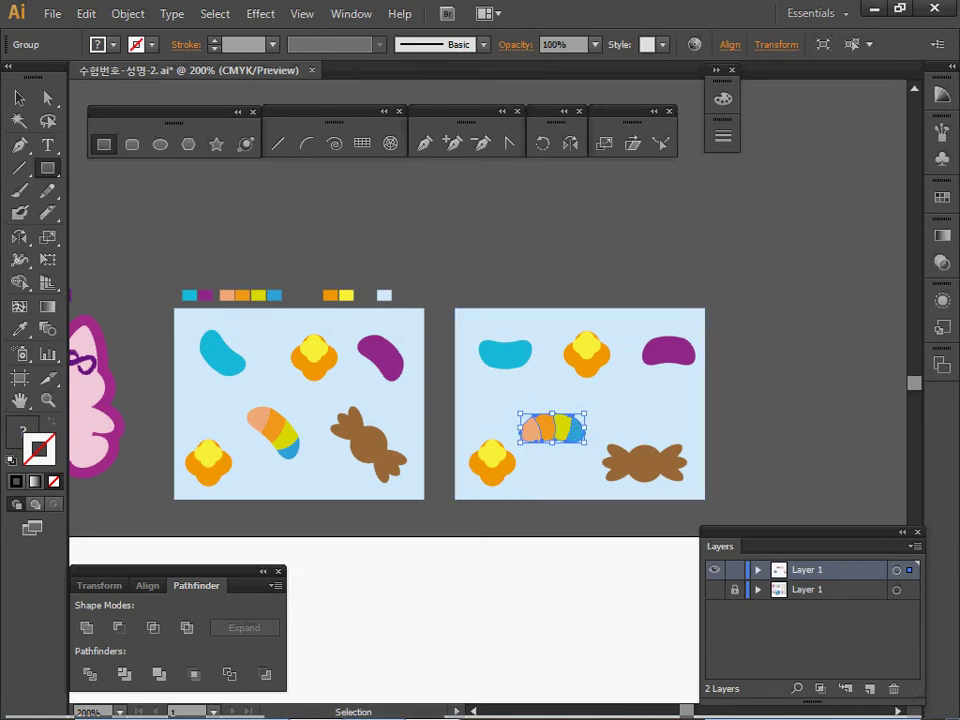
- Select the three beans and the candy on the new background, excluding the flowers and background, and open Transform Each for them
{"action": "left_click_drag", "start_coordinate": [506, 266], "coordinate": [712, 506]}
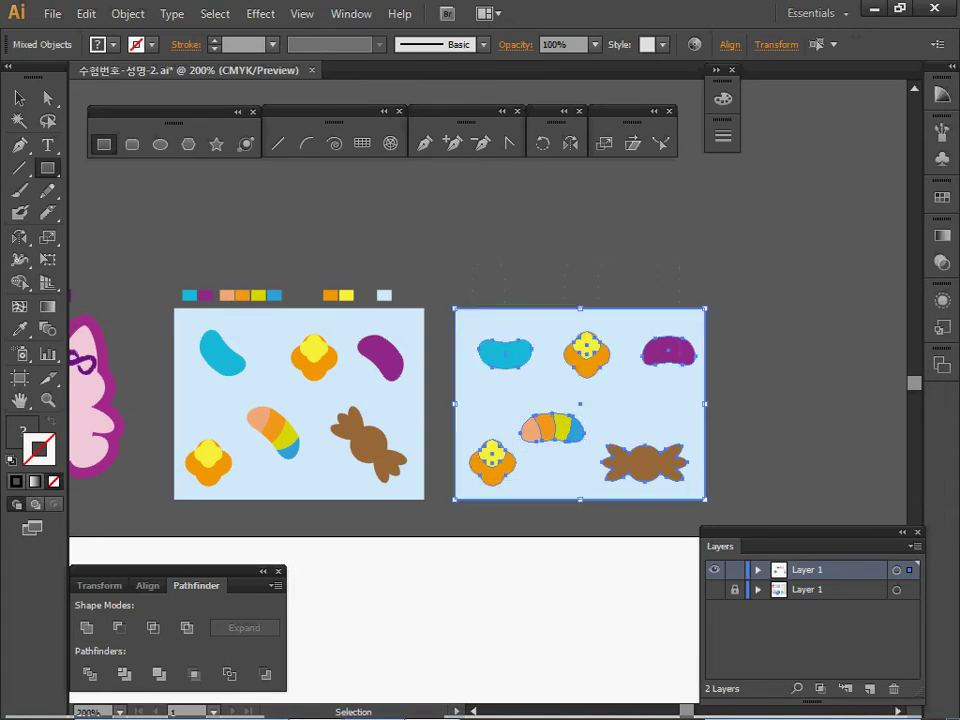
{"action": "left_click", "coordinate": [492, 456], "text": "shift"}
{"action": "left_click", "coordinate": [548, 474], "text": "shift"}
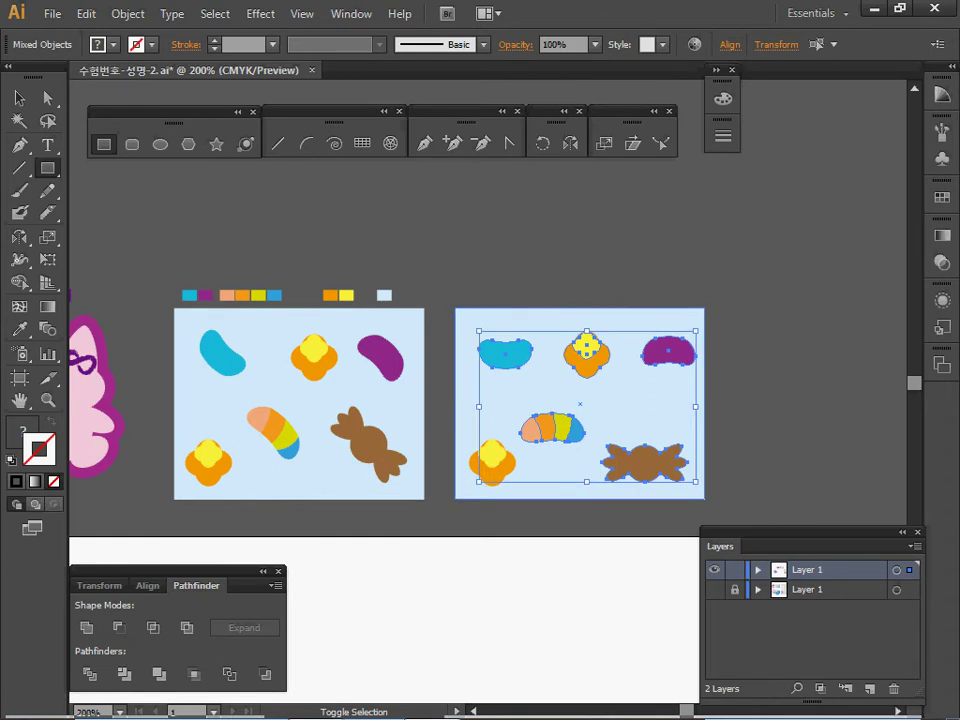
{"action": "key", "text": "m"}
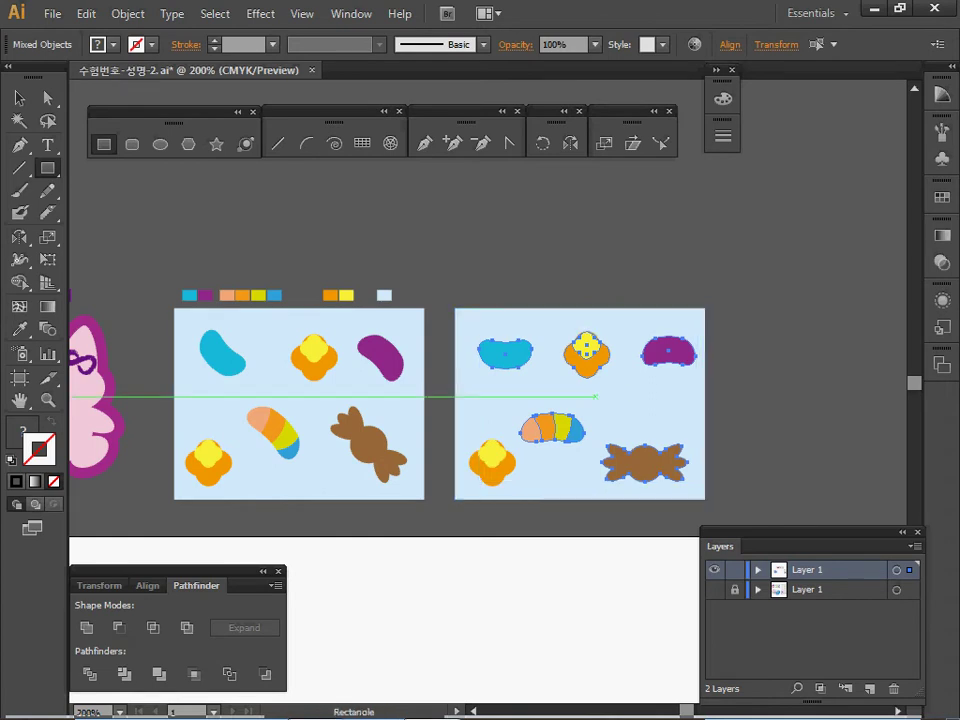
{"action": "key", "text": "ctrl"}
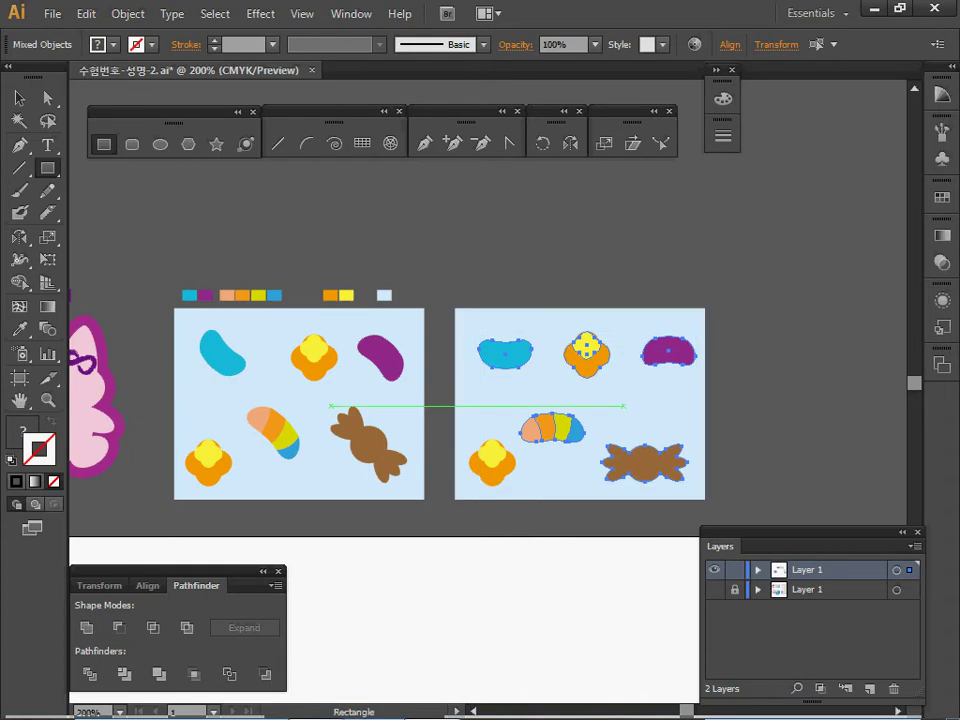
{"action": "left_click", "coordinate": [587, 348], "text": "ctrl+shift"}
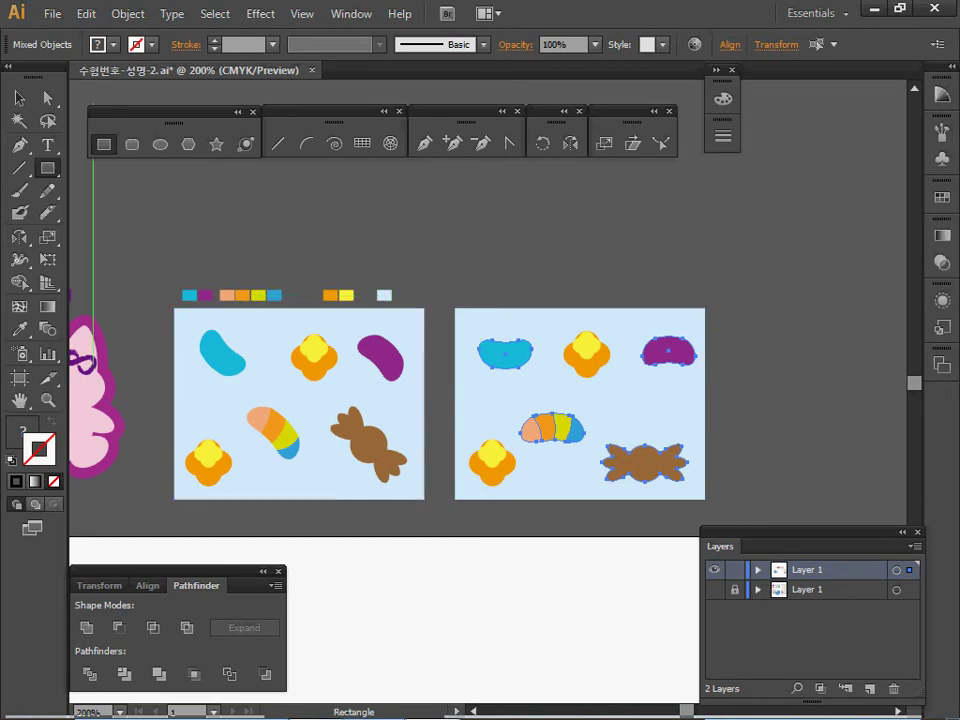
{"action": "left_click", "coordinate": [128, 13]}
{"action": "mouse_move", "coordinate": [165, 35]}
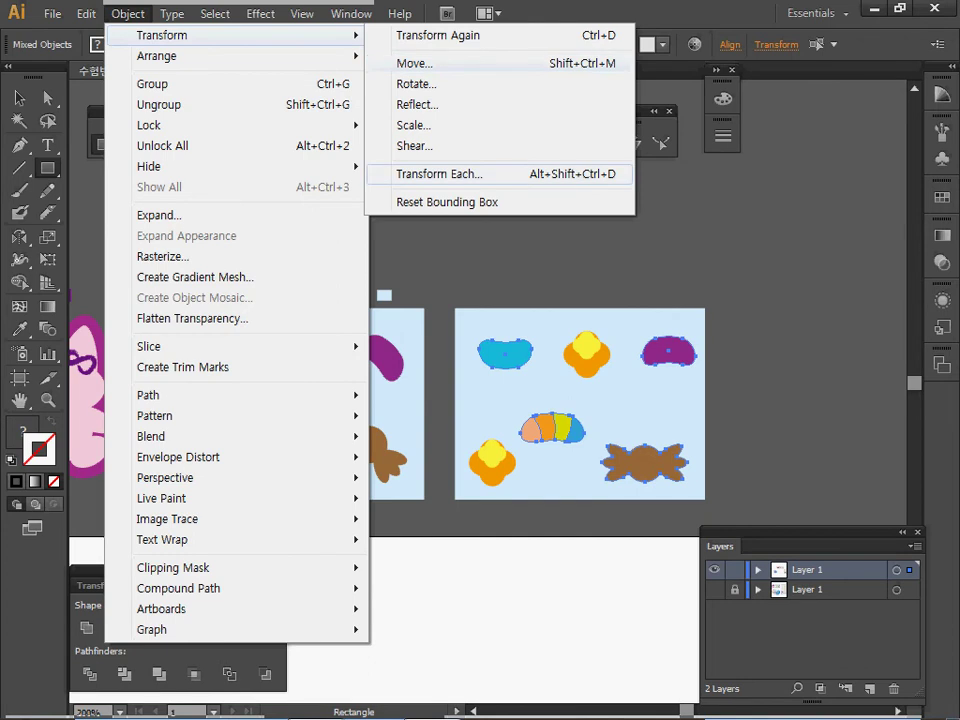
{"action": "left_click", "coordinate": [439, 174]}
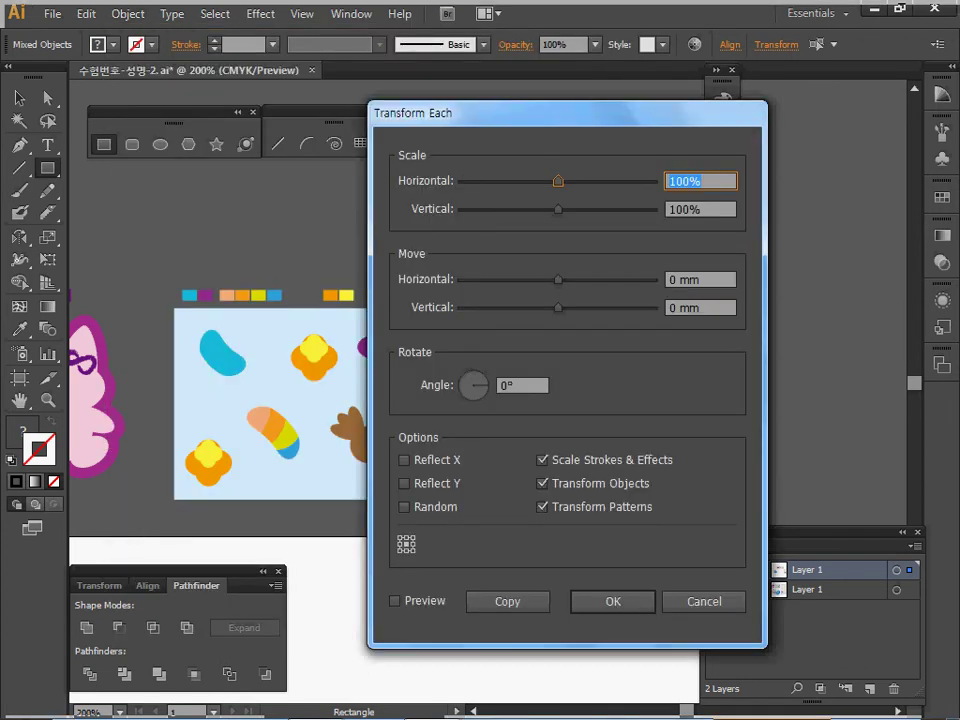
- Rotate each selected bean and the candy individually by -45°, checking the result with the preview, and deselect everything
{"action": "left_click_drag", "start_coordinate": [450, 113], "coordinate": [708, 126]}
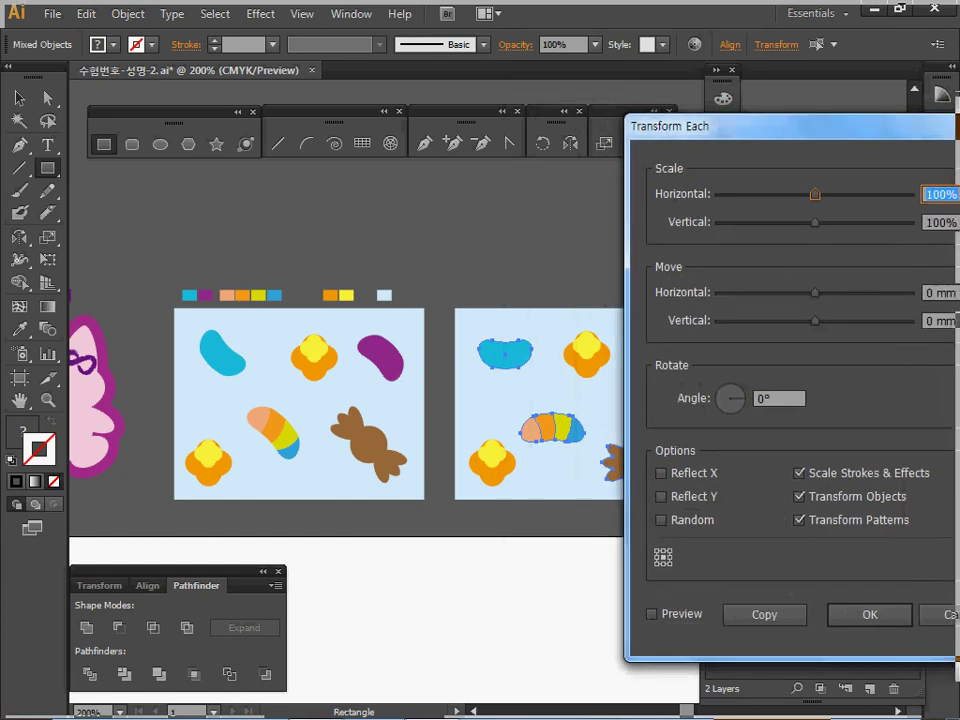
{"action": "double_click", "coordinate": [765, 398]}
{"action": "type", "text": "5"}
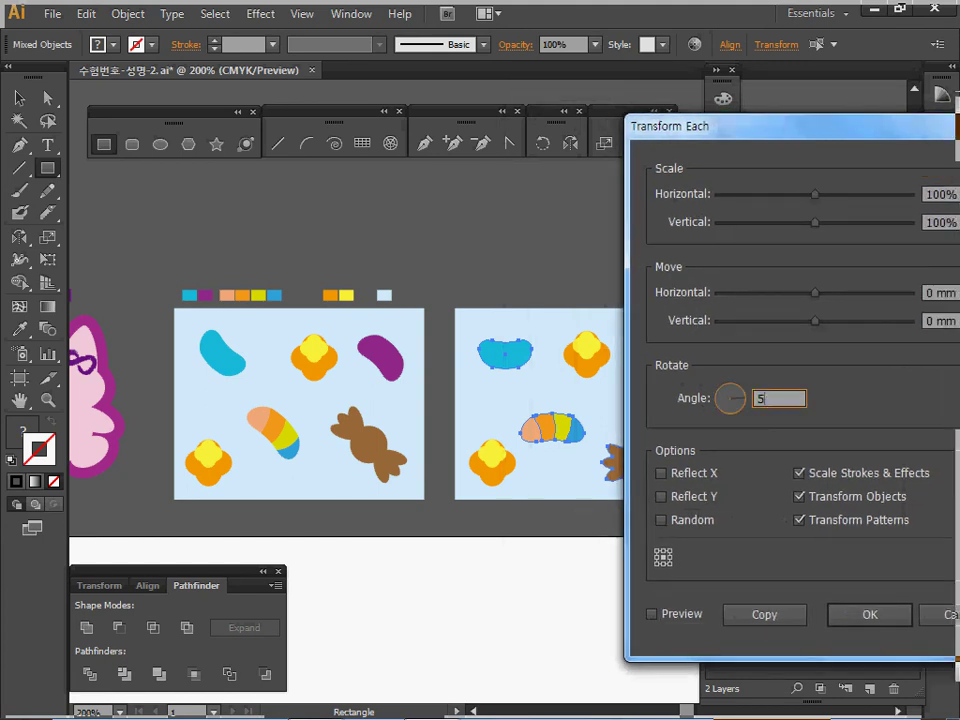
{"action": "key", "text": "BackSpace"}
{"action": "type", "text": "45"}
{"action": "left_click", "coordinate": [652, 614]}
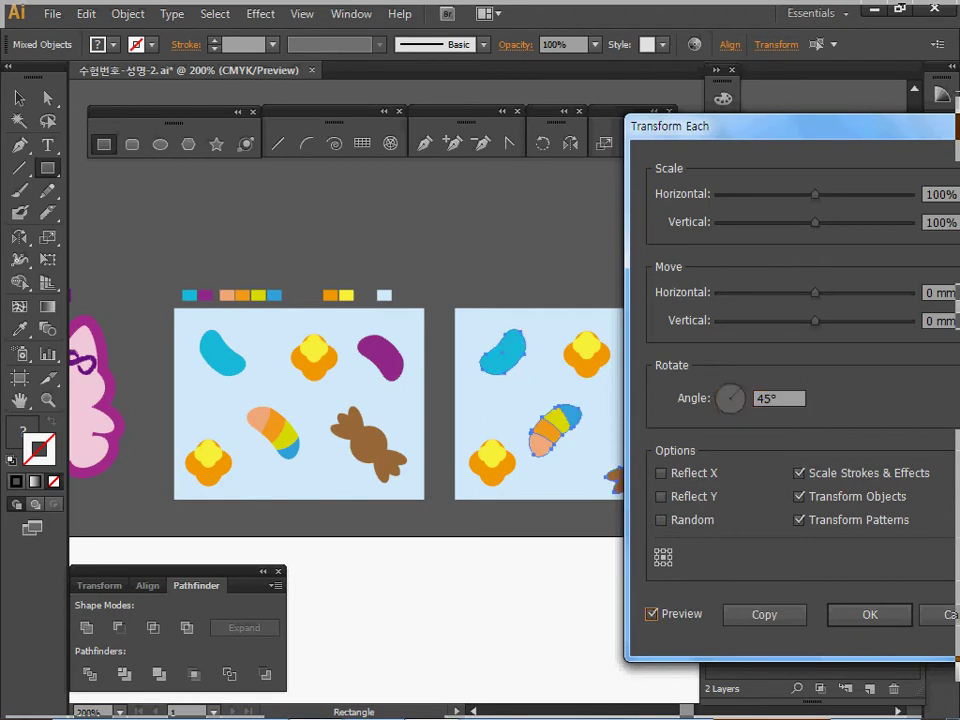
{"action": "left_click_drag", "start_coordinate": [700, 126], "coordinate": [741, 133]}
{"action": "left_click", "coordinate": [798, 405]}
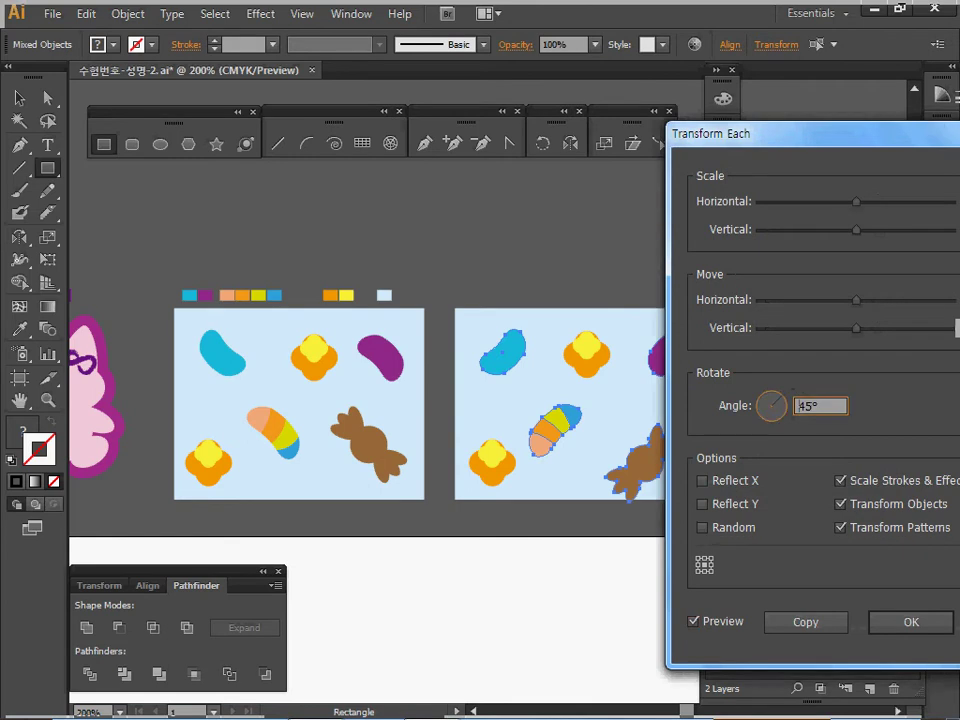
{"action": "type", "text": "-"}
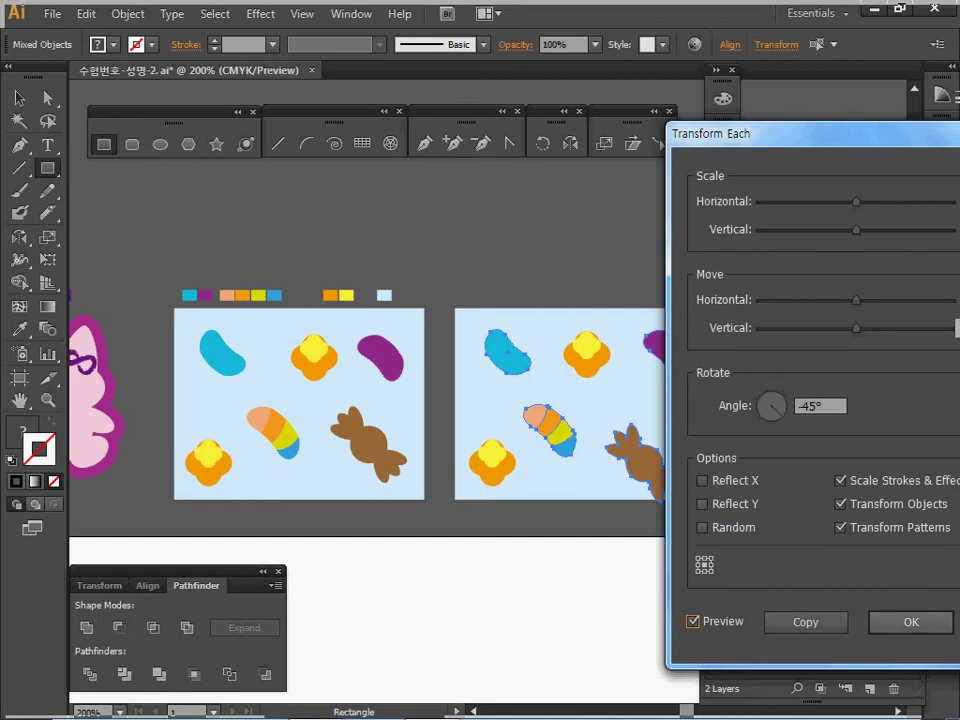
{"action": "key", "text": "Return"}
{"action": "left_click", "coordinate": [790, 353]}
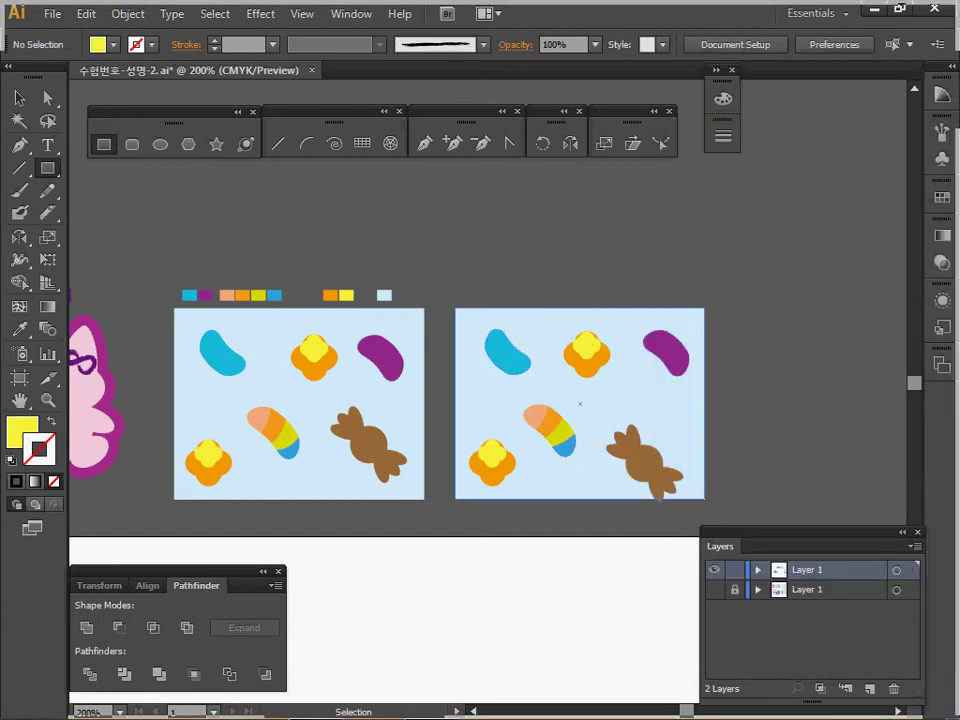
- Shift the rotated candy upward inside the new background and move the upper flower slightly to match the reference layout
{"action": "left_click_drag", "start_coordinate": [651, 468], "coordinate": [658, 448]}
{"action": "left_click", "coordinate": [775, 410], "text": "ctrl"}
{"action": "left_click_drag", "start_coordinate": [586, 344], "coordinate": [594, 352]}
{"action": "key", "text": "ctrl+shift+a"}
{"action": "left_click", "coordinate": [565, 398]}
- Delete the whole recreated candy artwork together with its light blue background, keeping the reference version
{"action": "key", "text": "ctrl"}
{"action": "left_click_drag", "start_coordinate": [497, 268], "coordinate": [707, 476]}
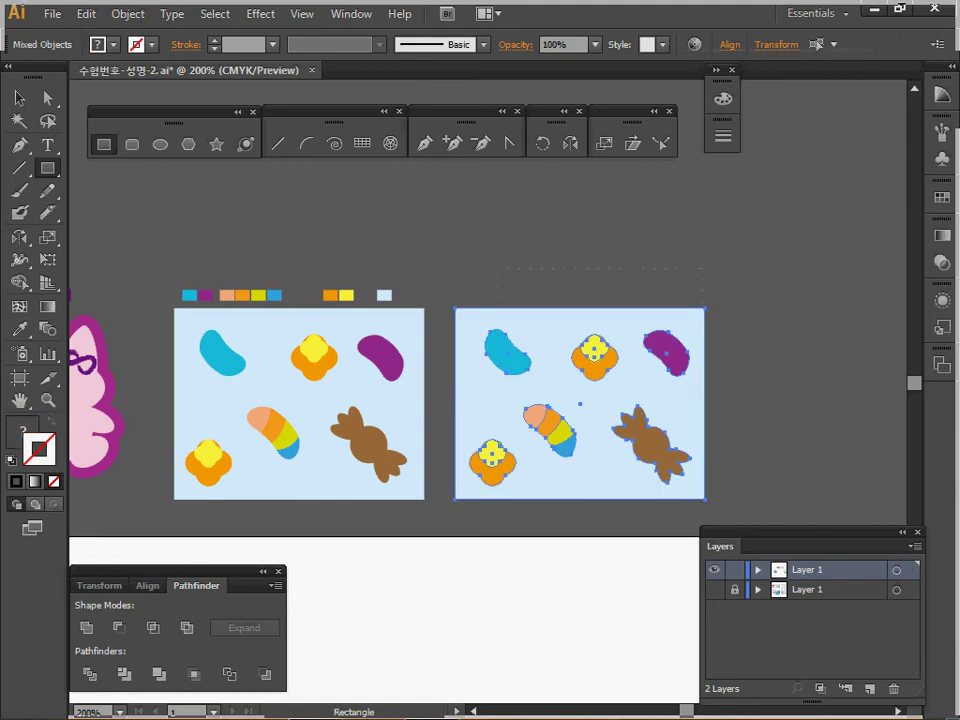
{"action": "key", "text": "Delete"}
- Make a new pattern from the reference candy artwork and its light blue background
{"action": "left_click_drag", "start_coordinate": [150, 327], "coordinate": [436, 477]}
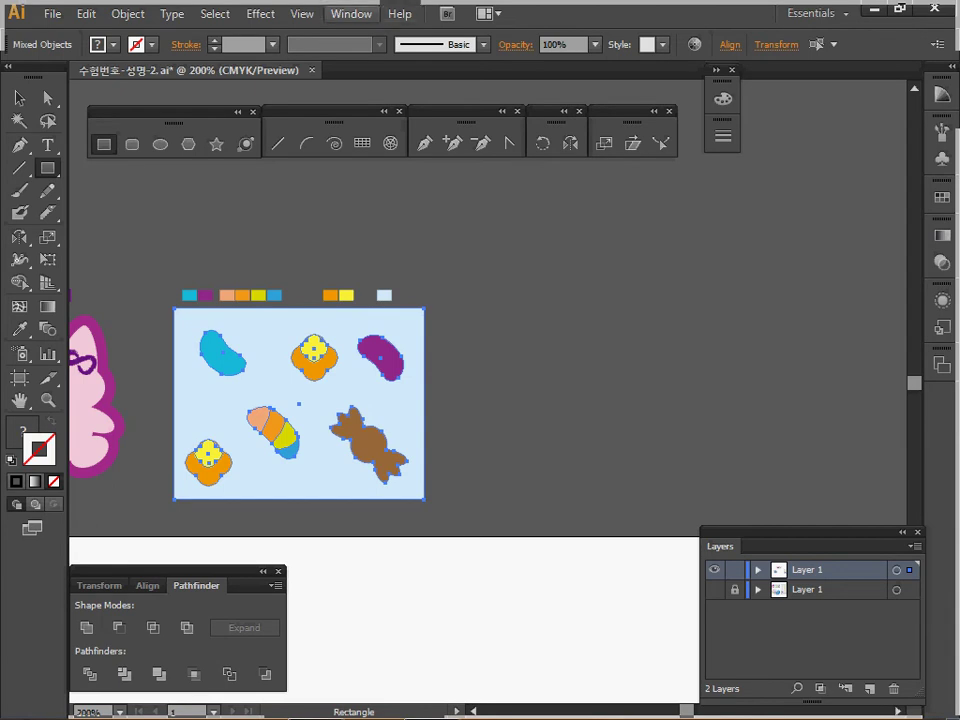
{"action": "left_click", "coordinate": [127, 14]}
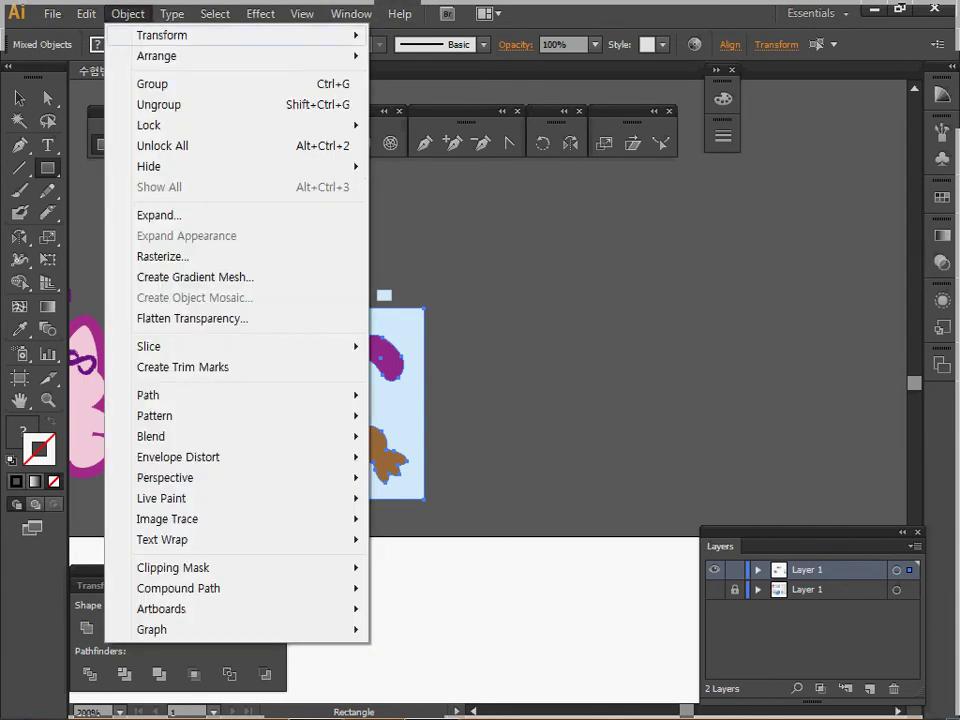
{"action": "mouse_move", "coordinate": [330, 415]}
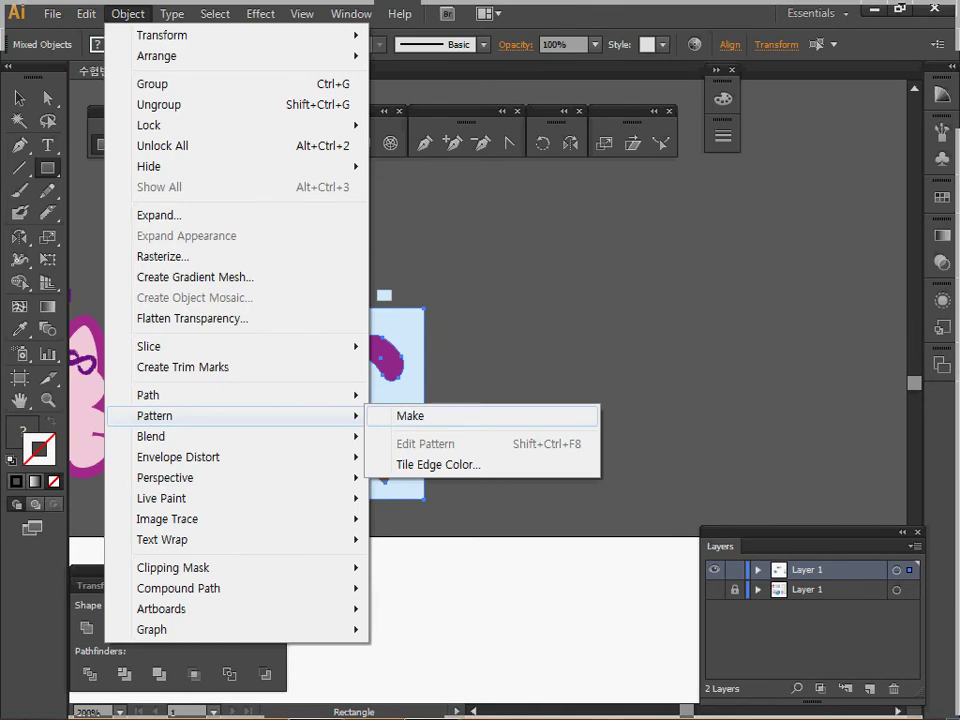
{"action": "left_click", "coordinate": [410, 415]}
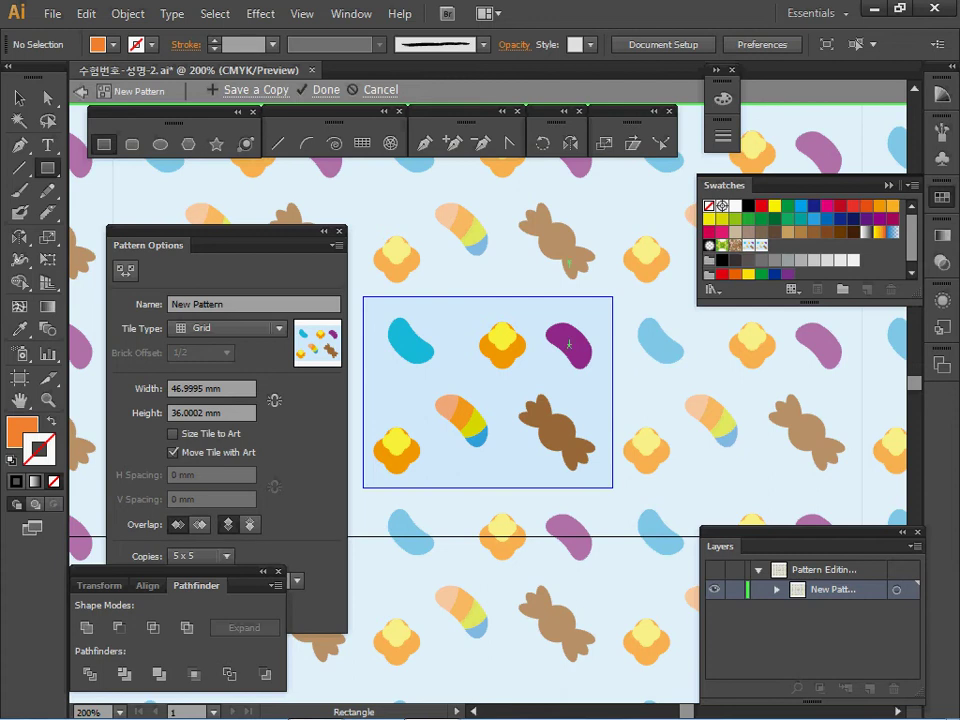
- Name the pattern 젤리, finish pattern editing and save the document
{"action": "left_click", "coordinate": [228, 304]}
{"action": "left_click_drag", "start_coordinate": [228, 304], "coordinate": [169, 304]}
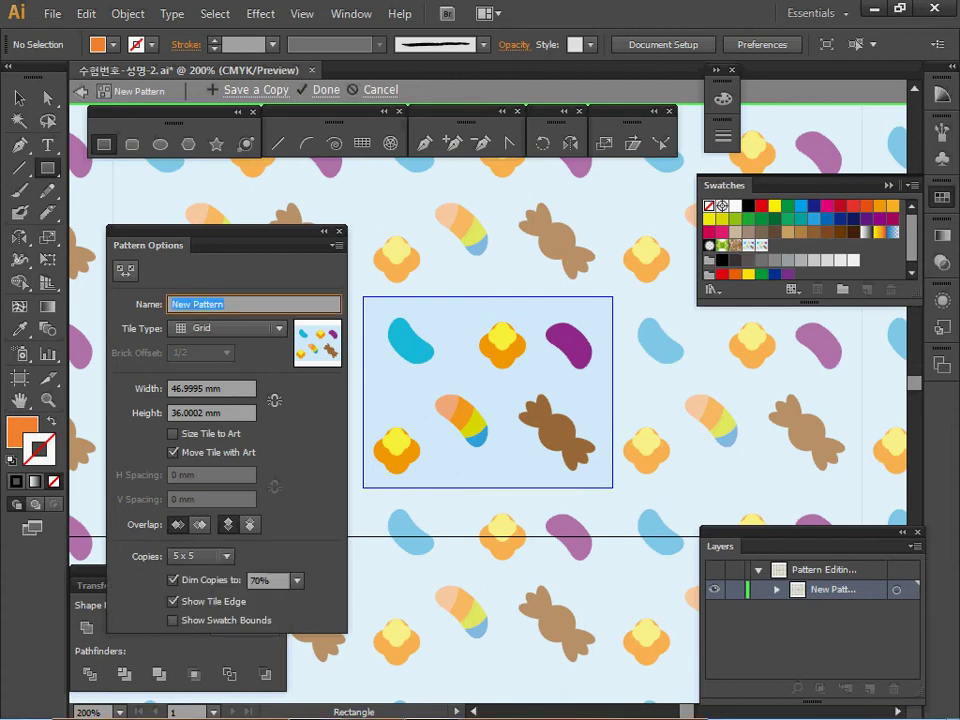
{"action": "type", "text": "젤리"}
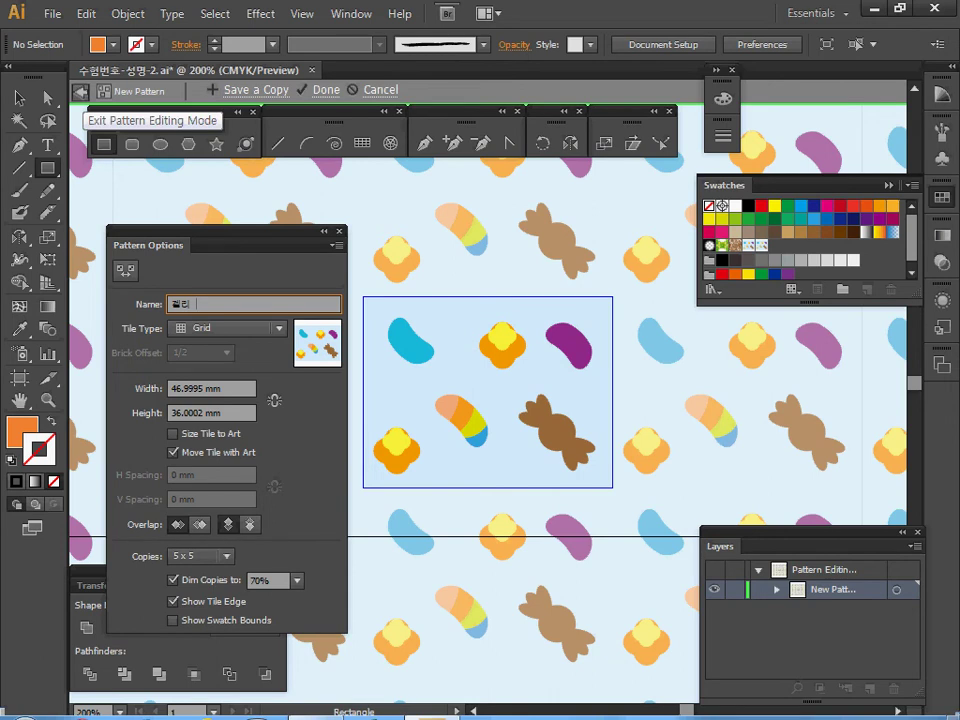
{"action": "key", "text": "Return"}
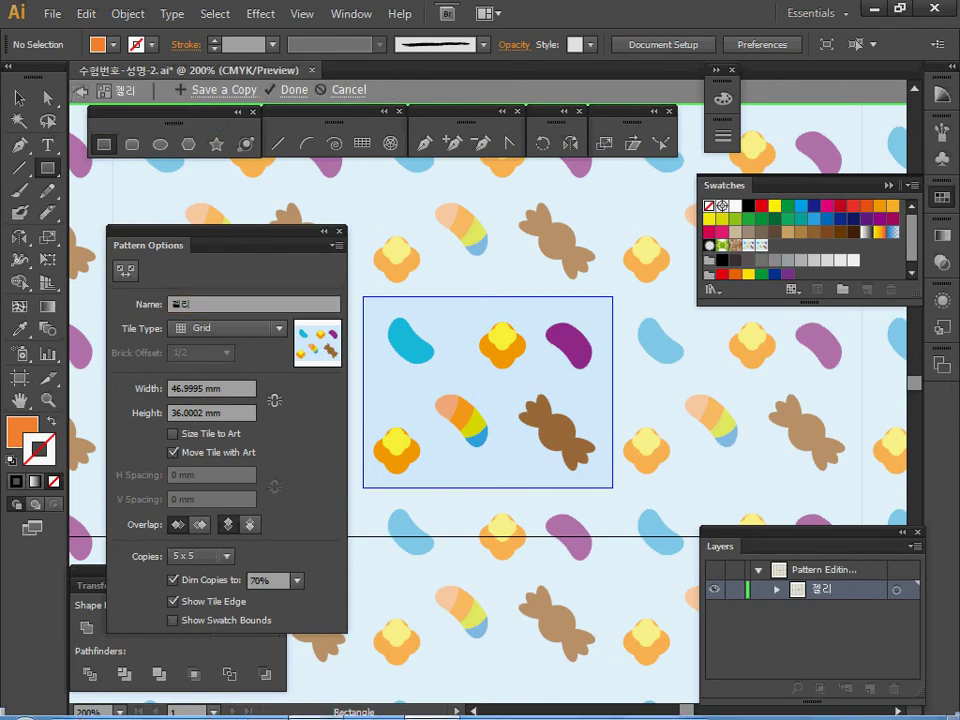
{"action": "left_click", "coordinate": [294, 89]}
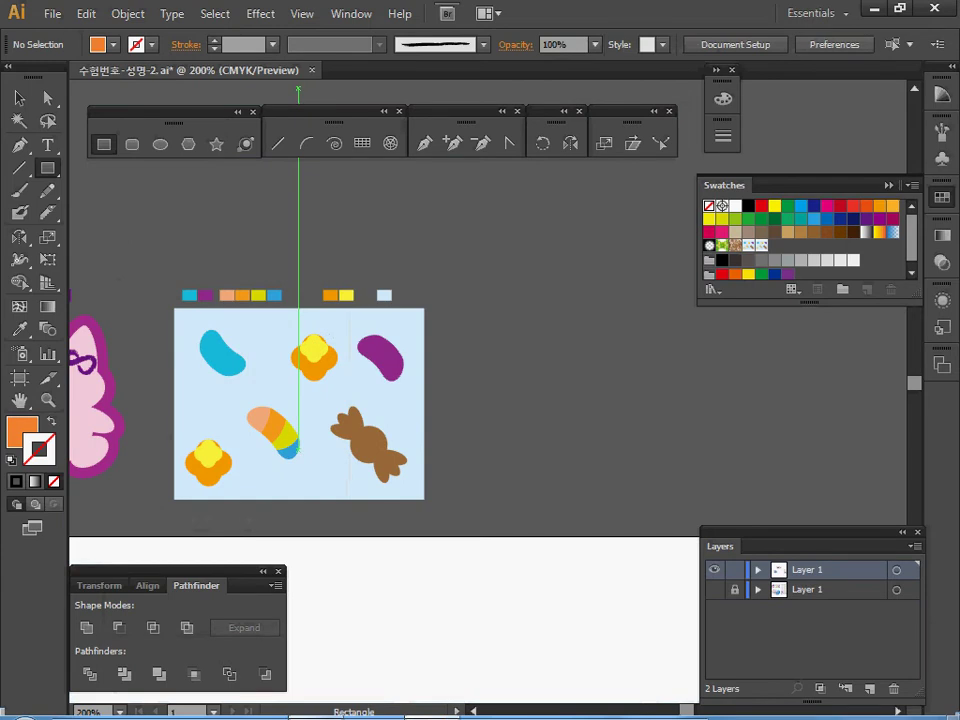
{"action": "key", "text": "ctrl"}
{"action": "key", "text": "ctrl+s"}
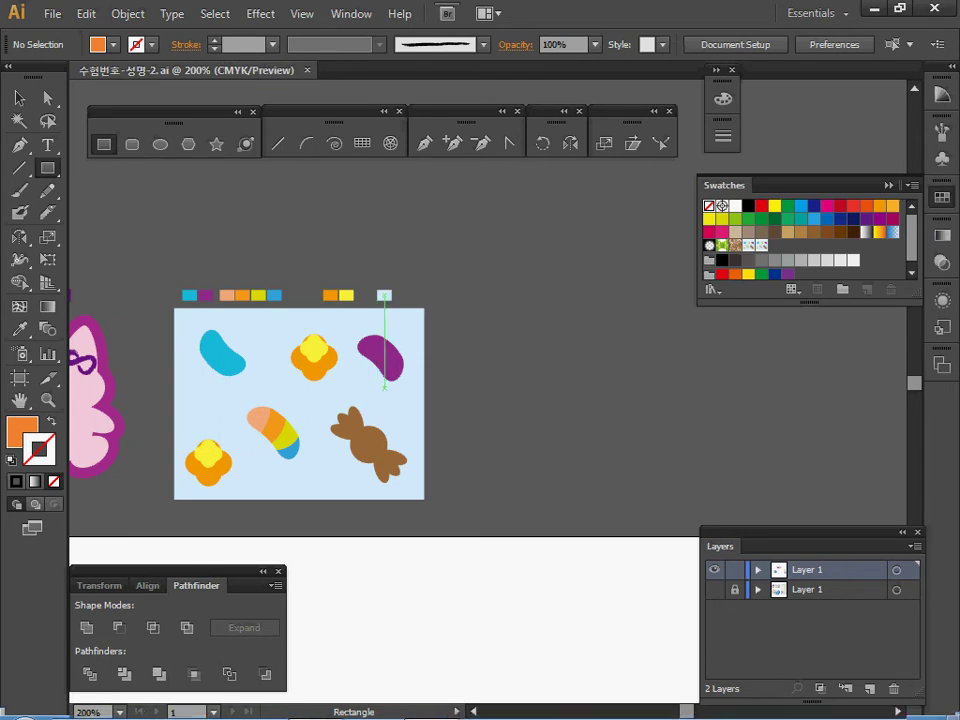
- Show the guides and collapse the swatches to clear the area around the JELLY WORLD box reference
{"action": "key", "text": "space"}
{"action": "left_click_drag", "start_coordinate": [457, 483], "coordinate": [658, 379]}
{"action": "left_click", "coordinate": [19, 98]}
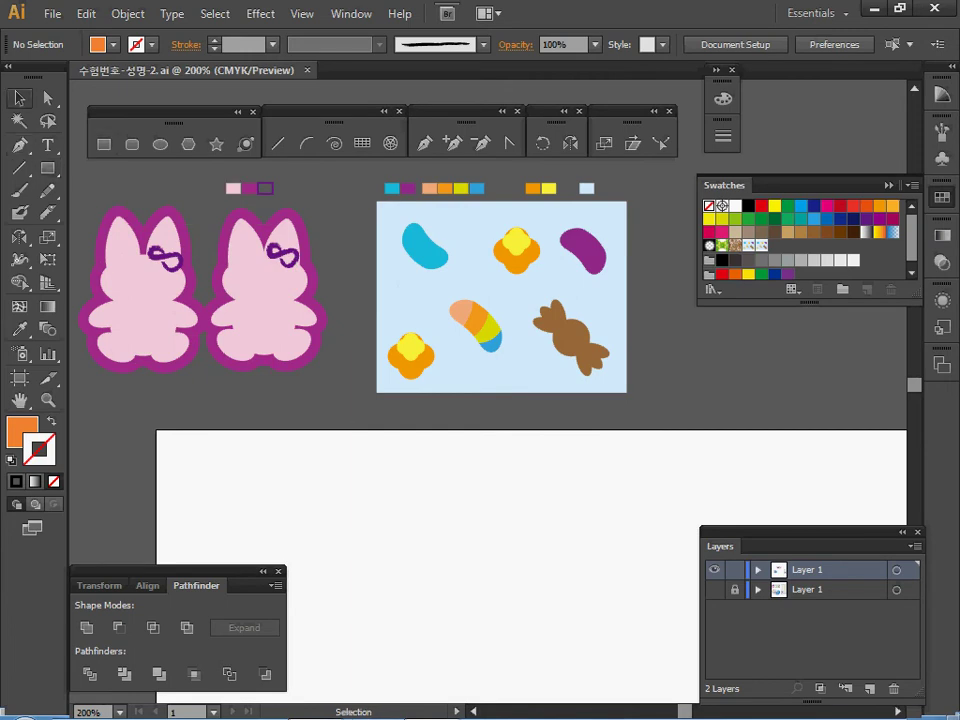
{"action": "key", "text": "ctrl+semicolon"}
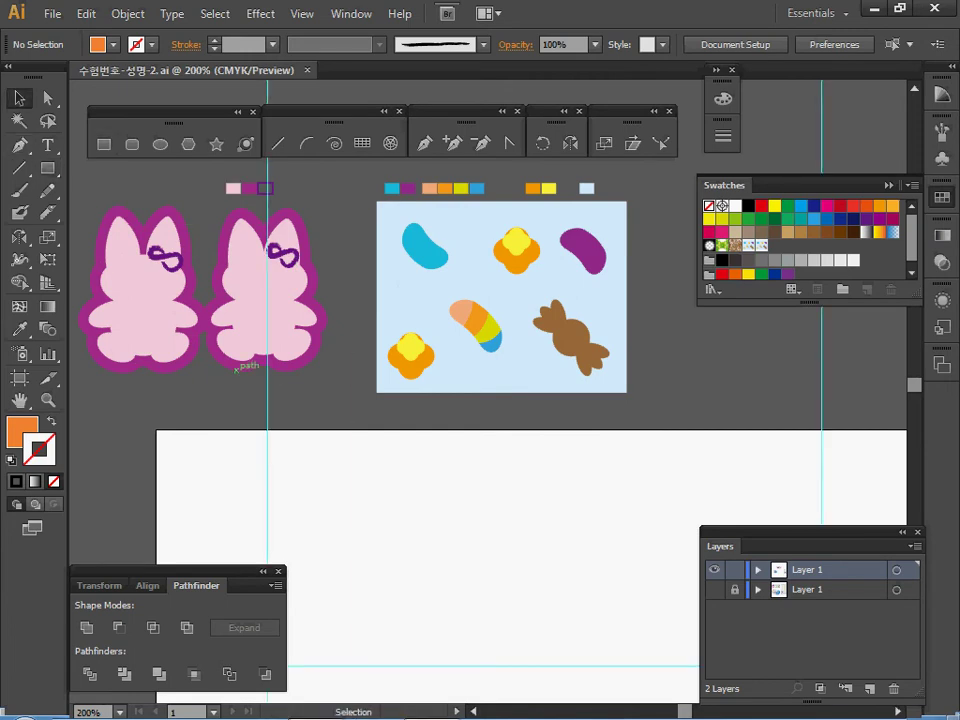
{"action": "key", "text": "space"}
{"action": "left_click_drag", "start_coordinate": [407, 427], "coordinate": [238, 272]}
{"action": "left_click_drag", "start_coordinate": [238, 470], "coordinate": [920, 187]}
{"action": "left_click", "coordinate": [889, 185]}
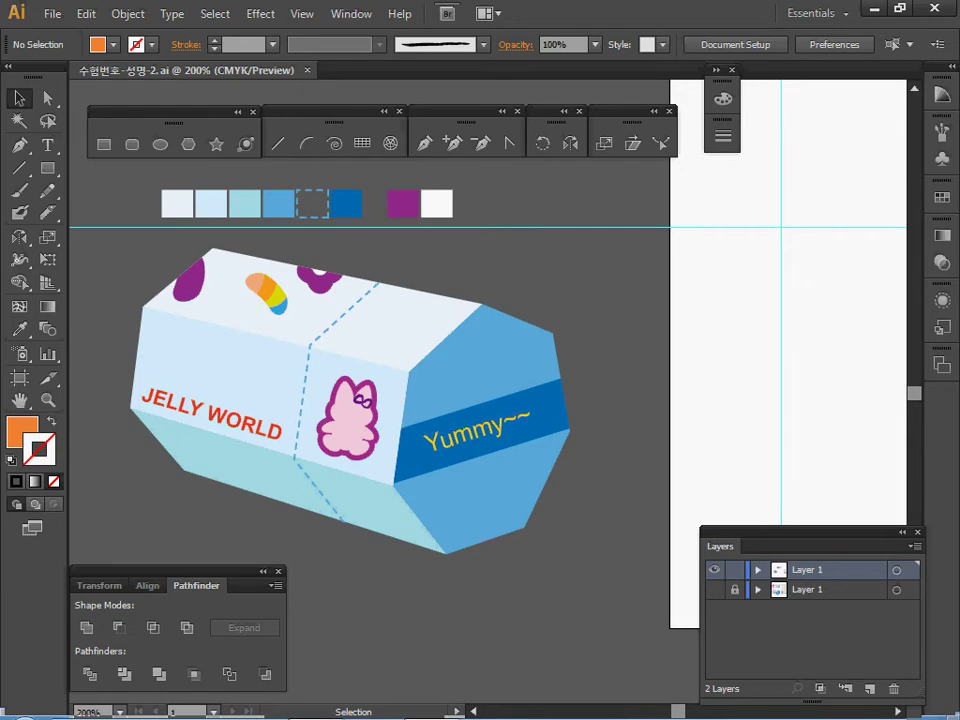
- Choose the Polygon tool and pick up the pale fill of the first palette swatch above the reference box
{"action": "key", "text": "space"}
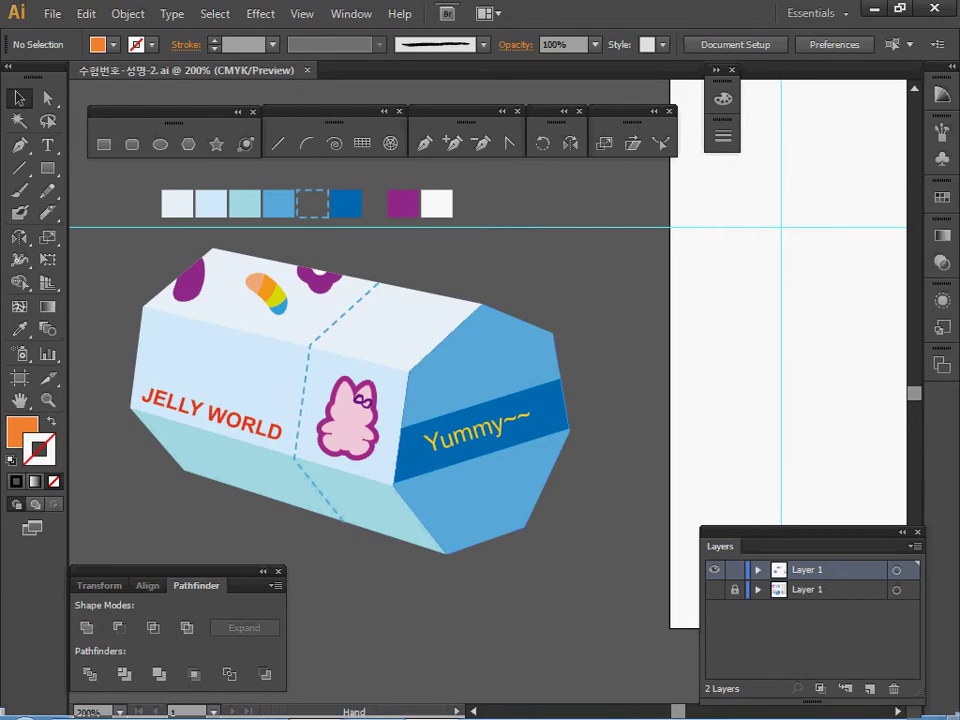
{"action": "key", "text": "ctrl+space"}
{"action": "left_click", "coordinate": [537, 343], "text": "ctrl+alt"}
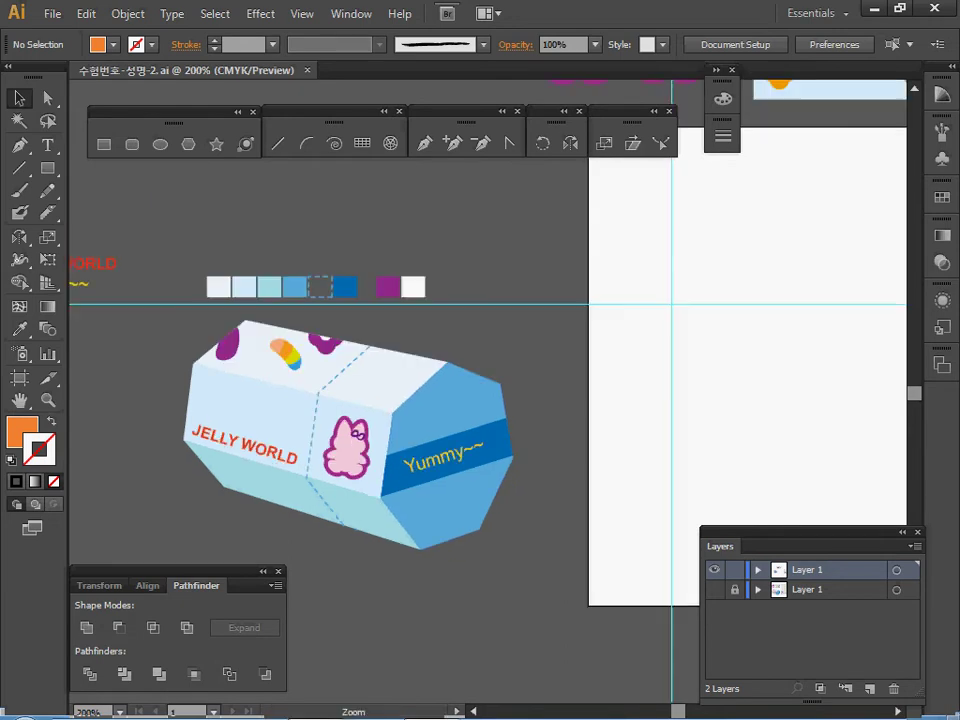
{"action": "left_click_drag", "start_coordinate": [537, 343], "coordinate": [457, 276]}
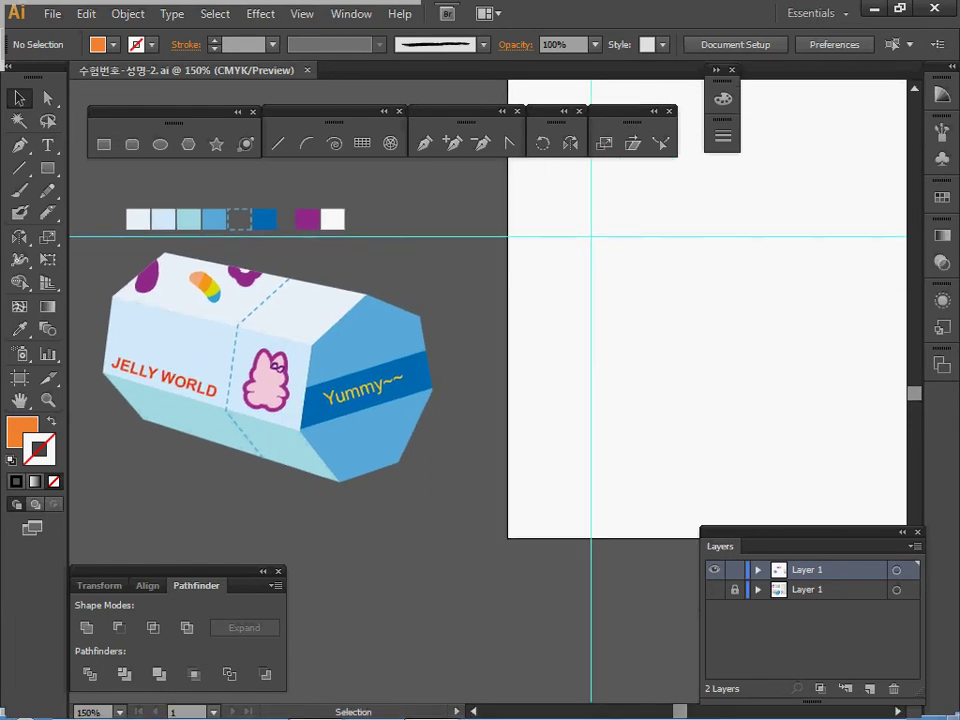
{"action": "left_click", "coordinate": [188, 144]}
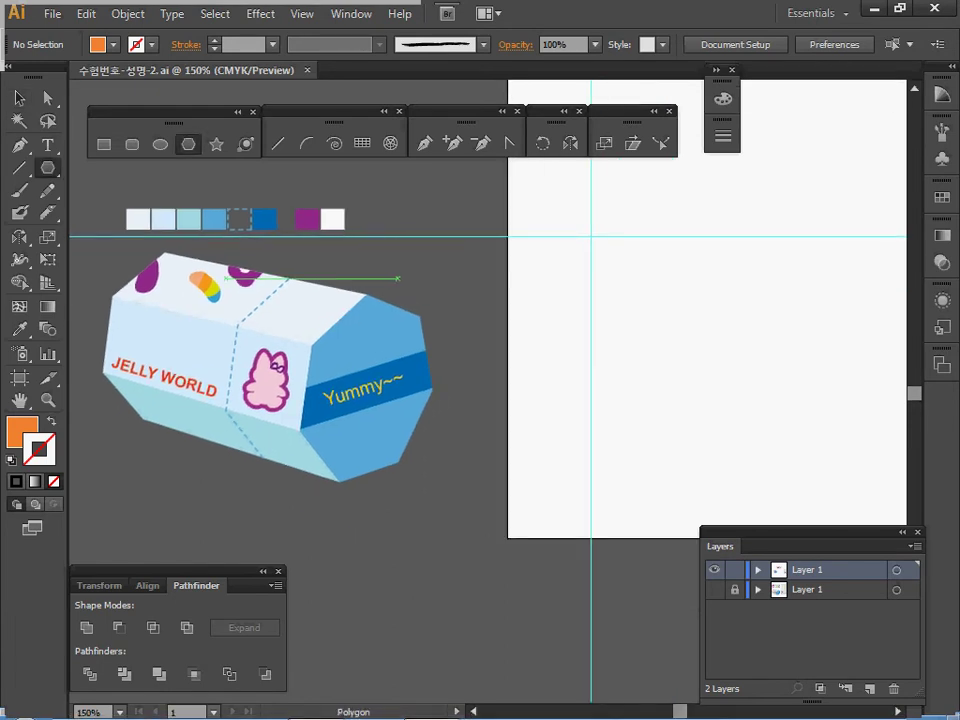
{"action": "left_click", "coordinate": [138, 219], "text": "ctrl"}
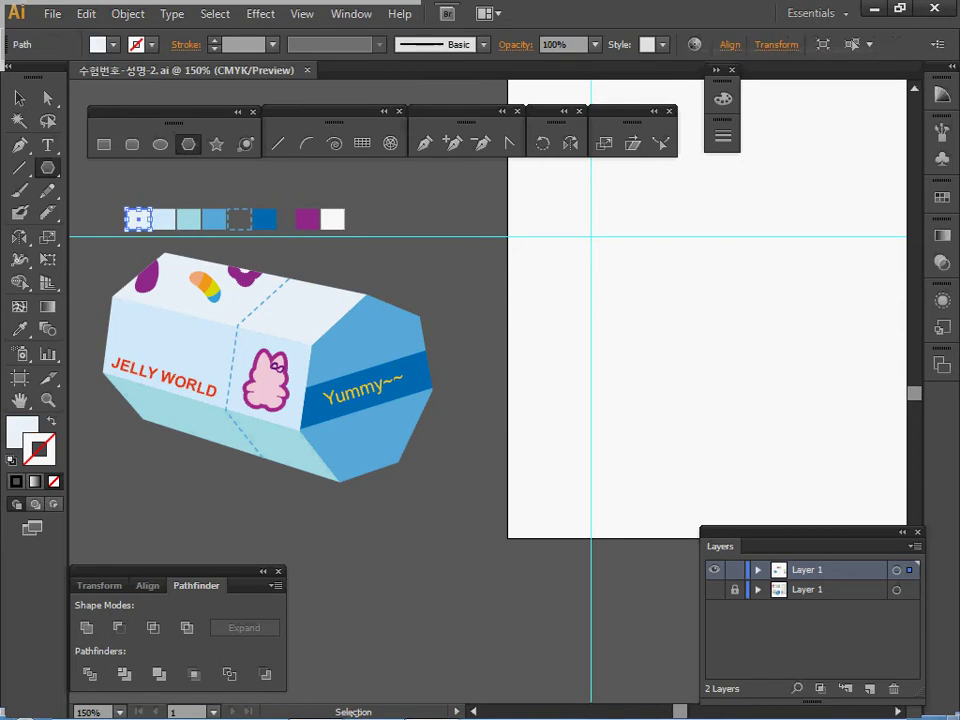
{"action": "left_click", "coordinate": [436, 250], "text": "ctrl"}
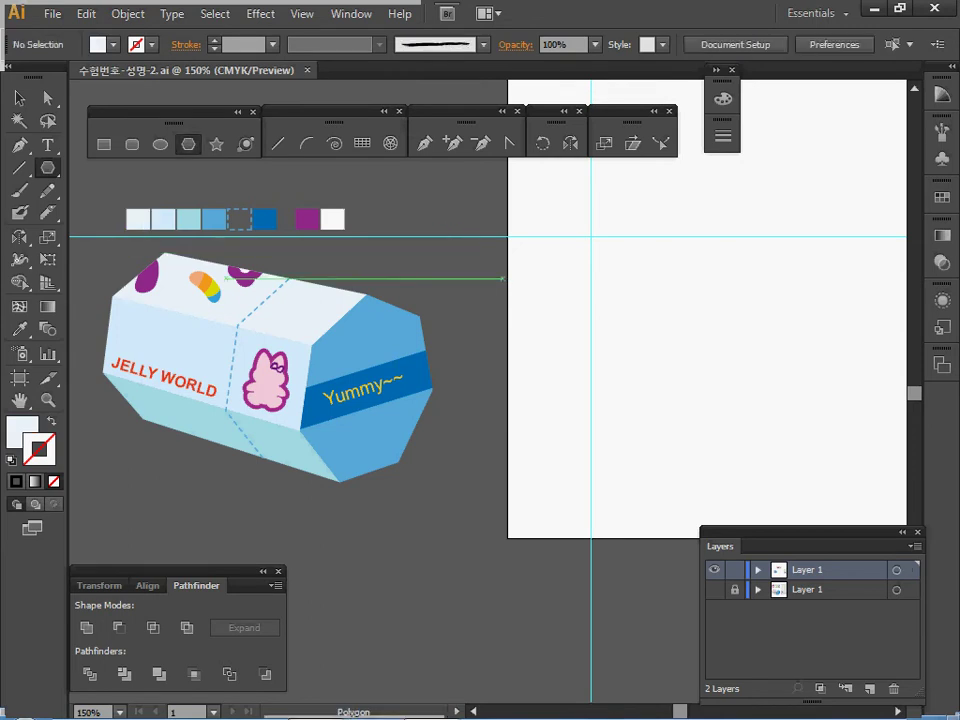
- Create a seven-sided polygon with a 25 mm radius beside the JELLY WORLD box reference
{"action": "left_click", "coordinate": [502, 278]}
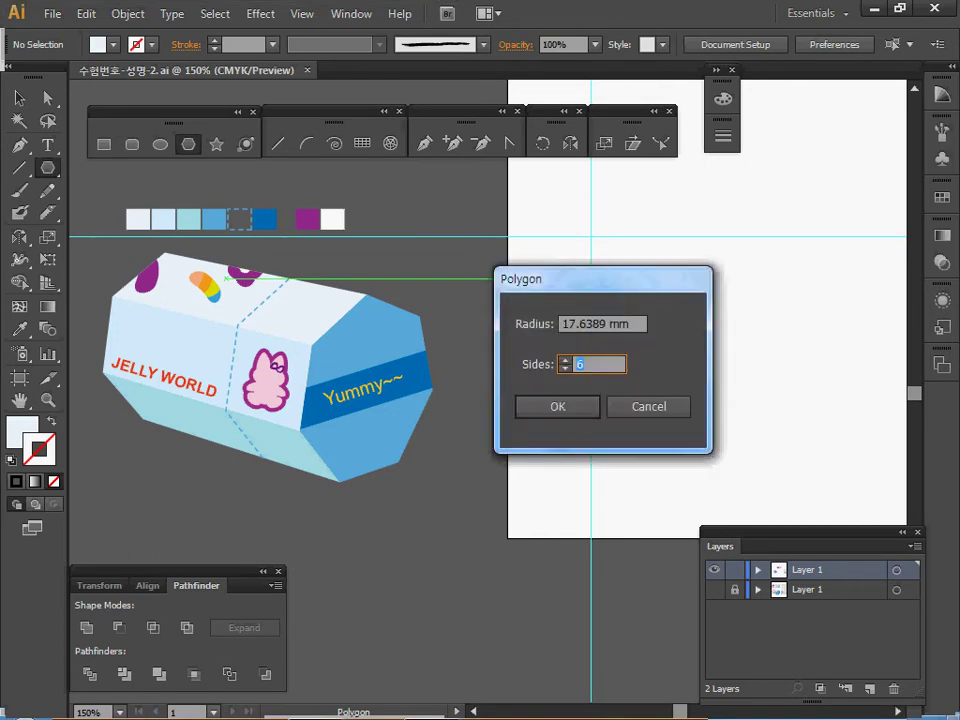
{"action": "key", "text": "Tab"}
{"action": "type", "text": "25"}
{"action": "key", "text": "Tab"}
{"action": "type", "text": "7"}
{"action": "key", "text": "Return"}
- Review the new heptagon beside the reference box and check its CMYK fill values
{"action": "left_click_drag", "start_coordinate": [478, 303], "coordinate": [764, 369]}
{"action": "left_click", "coordinate": [711, 380], "text": "ctrl+alt"}
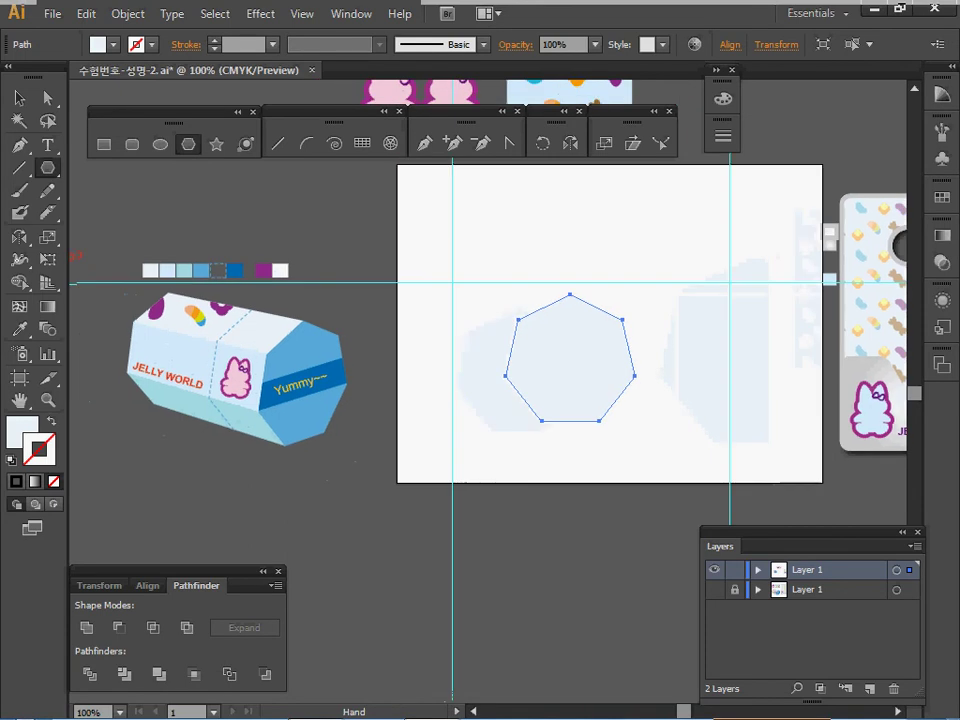
{"action": "left_click_drag", "start_coordinate": [590, 374], "coordinate": [626, 369]}
{"action": "left_click", "coordinate": [626, 369], "text": "ctrl"}
{"action": "left_click", "coordinate": [462, 382], "text": "ctrl+alt"}
{"action": "left_click_drag", "start_coordinate": [462, 382], "coordinate": [596, 343]}
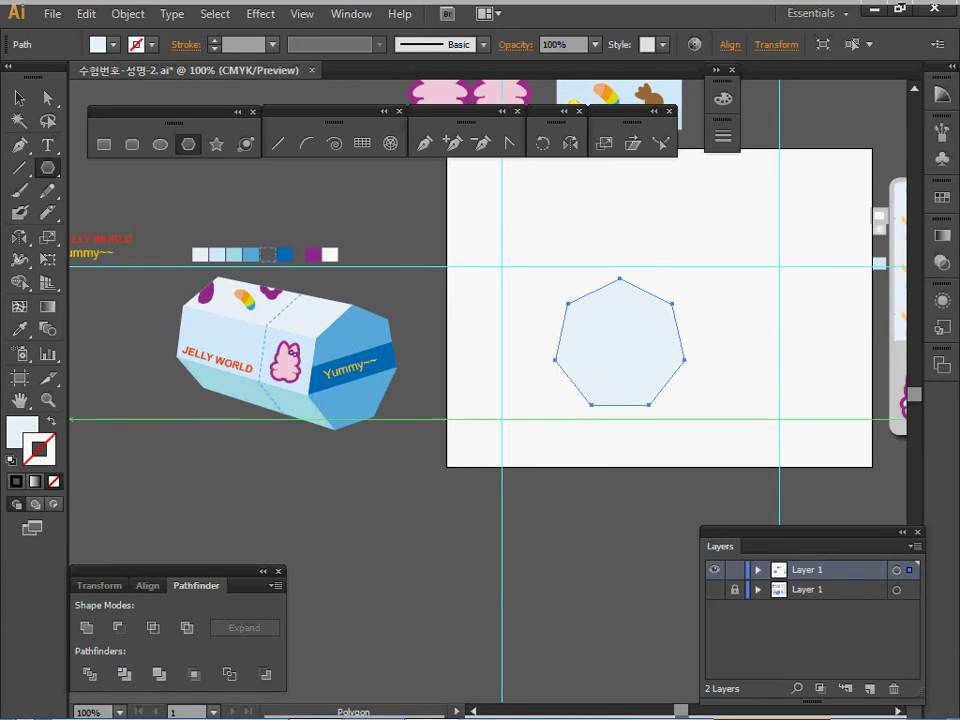
{"action": "left_click", "coordinate": [723, 98]}
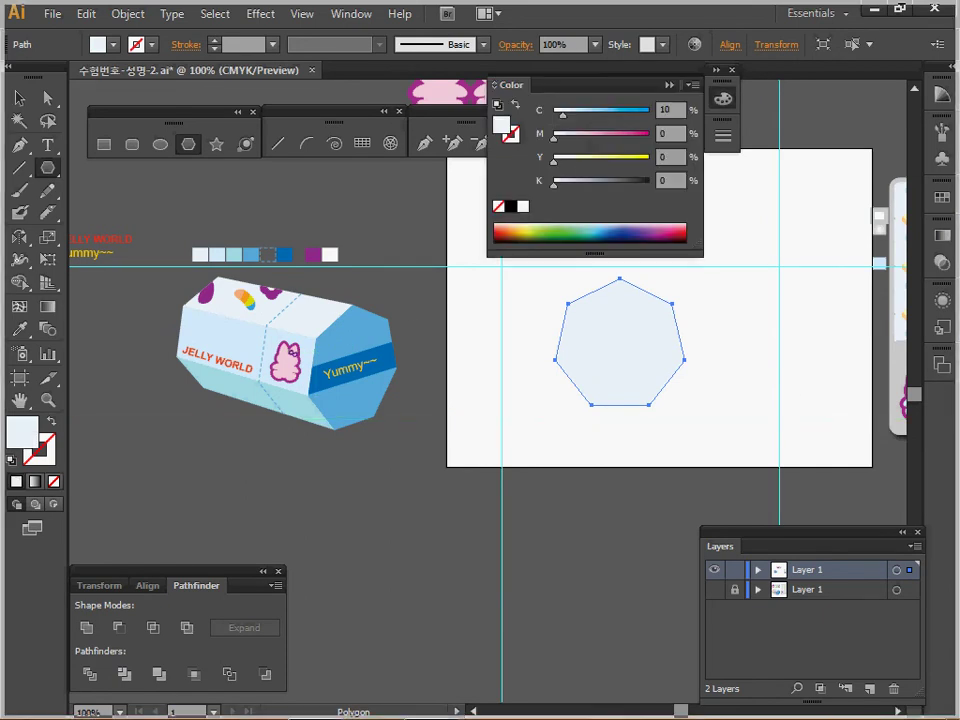
{"action": "left_click", "coordinate": [723, 98]}
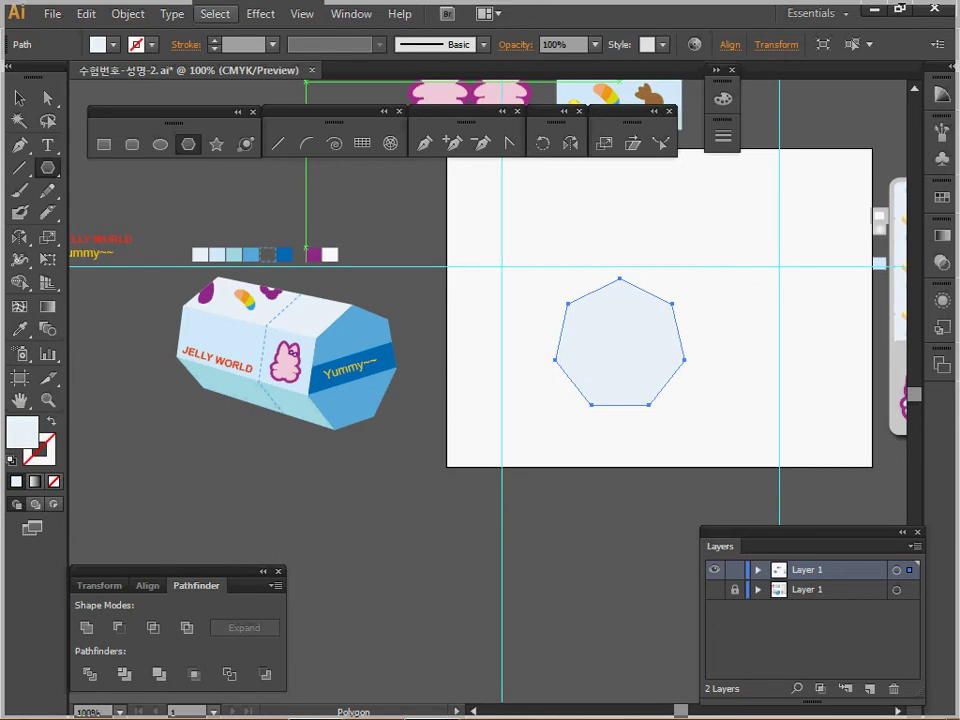
{"action": "left_click", "coordinate": [215, 14]}
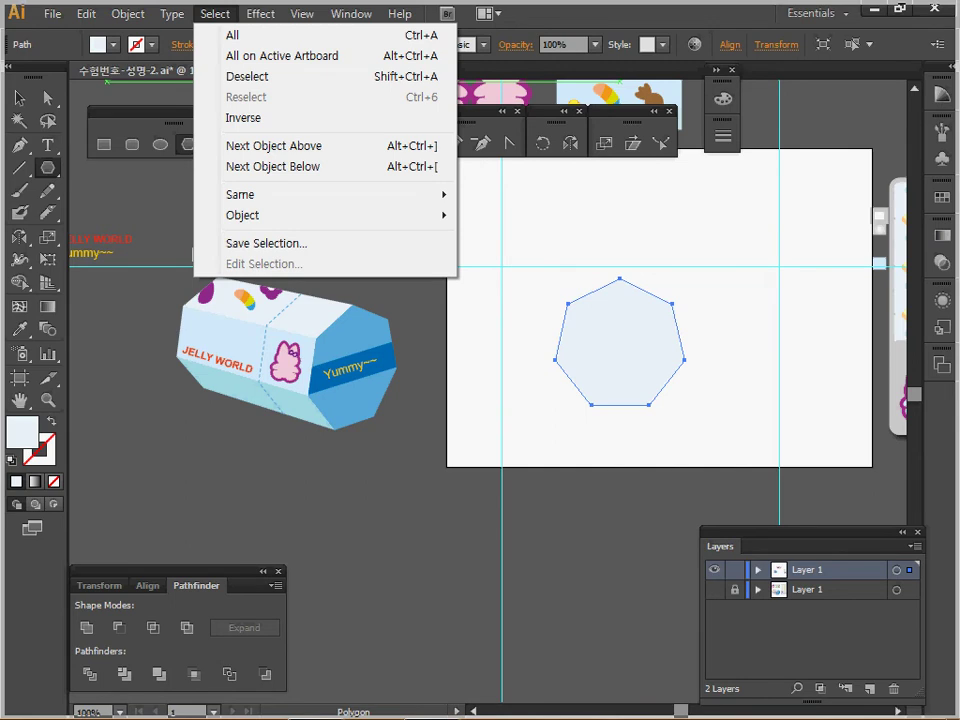
{"action": "left_click", "coordinate": [215, 14]}
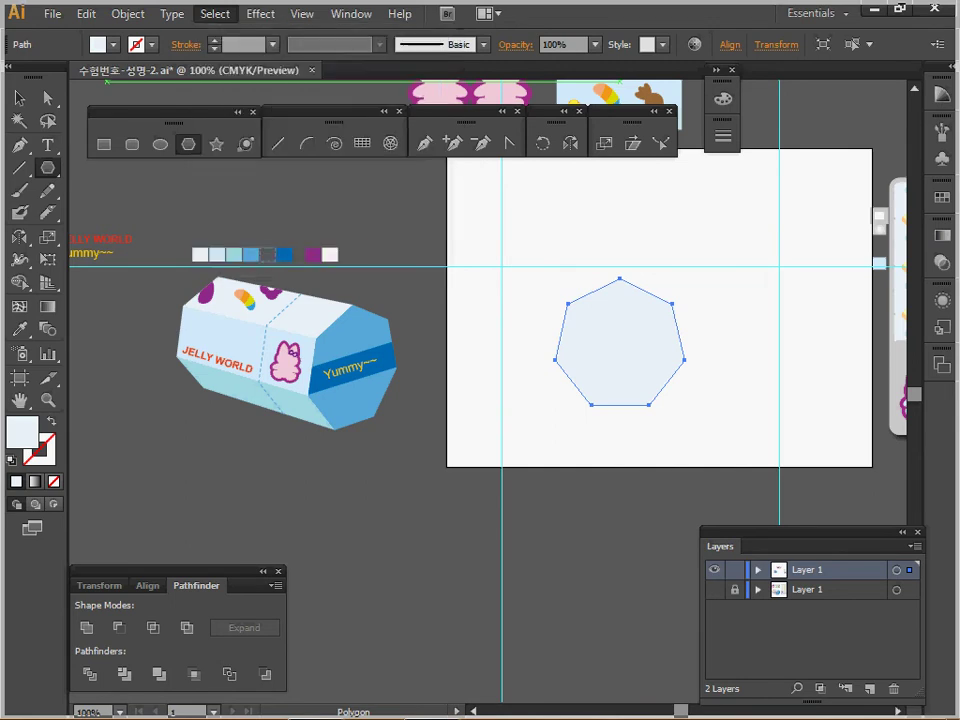
- Start a 3D Extrude & Bevel effect on the heptagon with the preview on and the options clear of the shape
{"action": "left_click", "coordinate": [260, 14]}
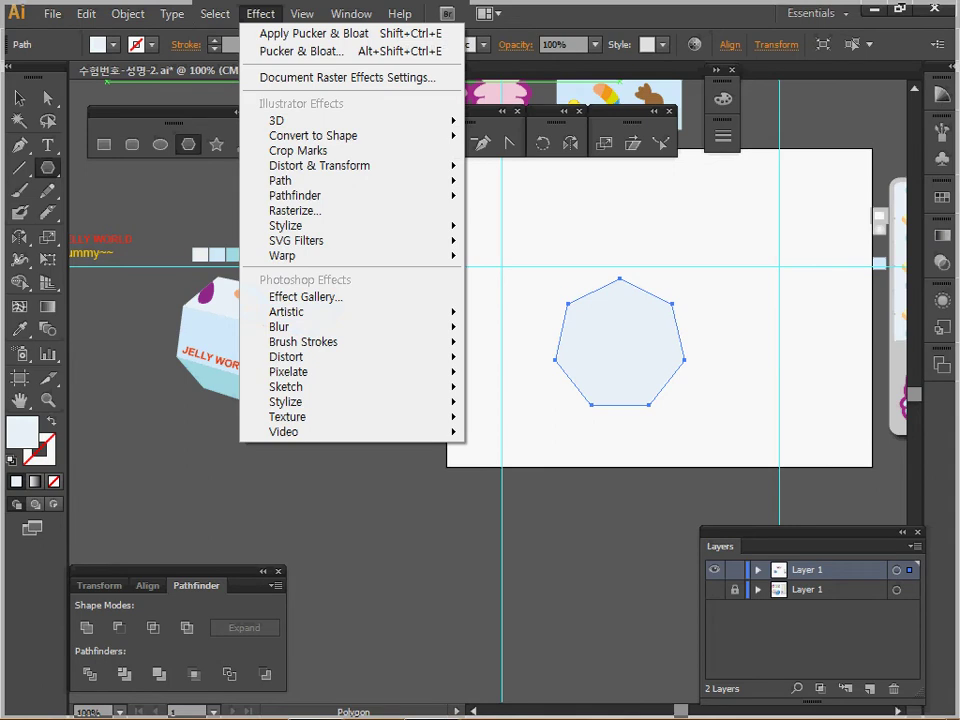
{"action": "mouse_move", "coordinate": [277, 121]}
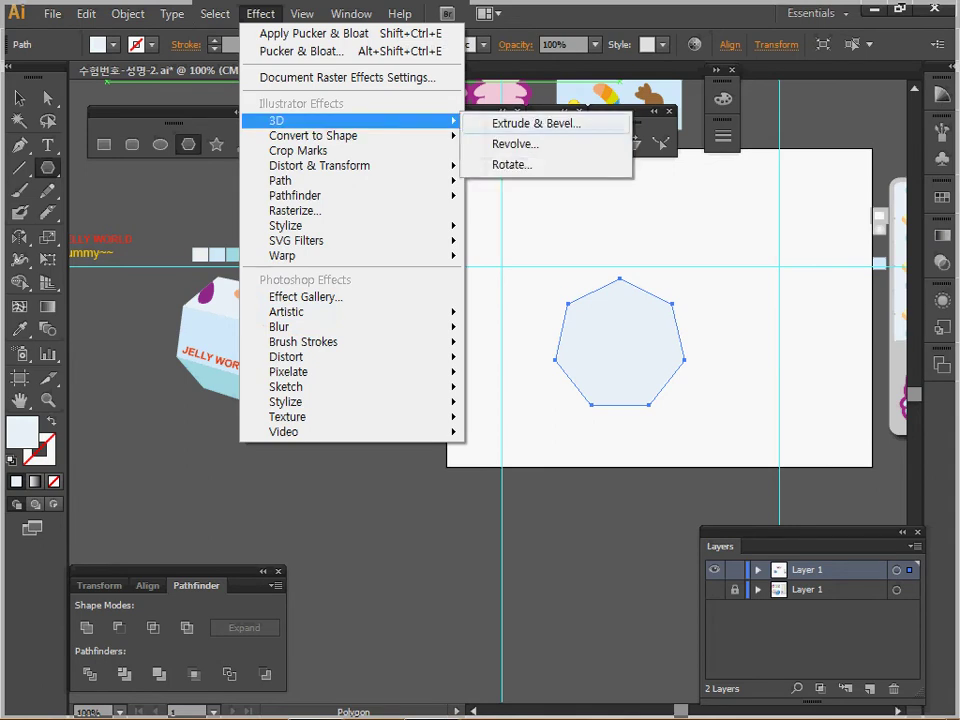
{"action": "left_click", "coordinate": [536, 123]}
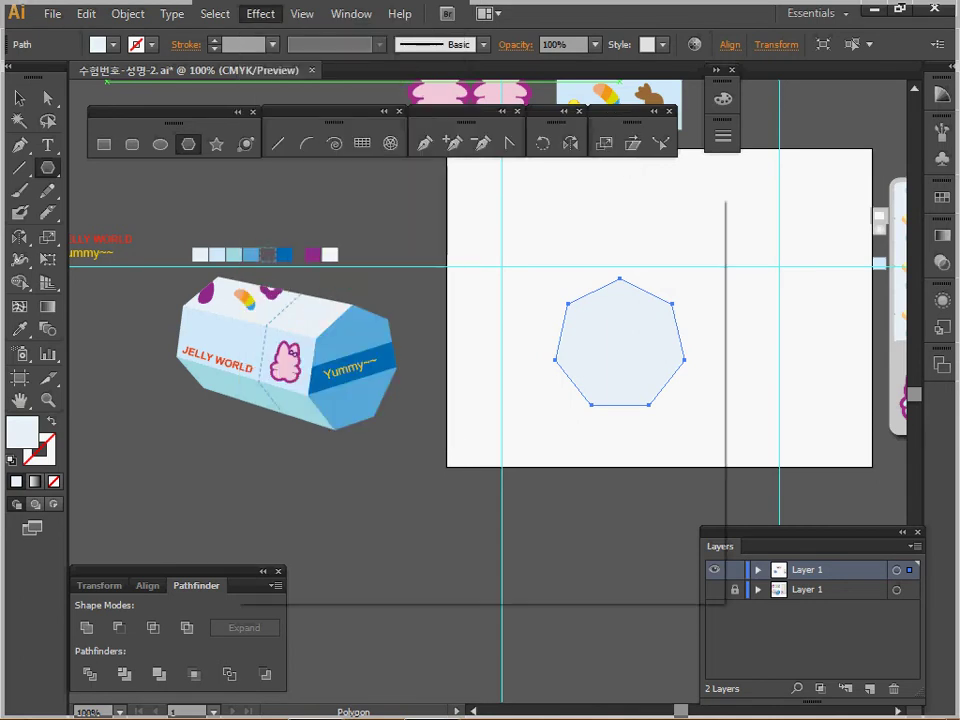
{"action": "left_click_drag", "start_coordinate": [420, 203], "coordinate": [351, 383]}
{"action": "left_click", "coordinate": [364, 657]}
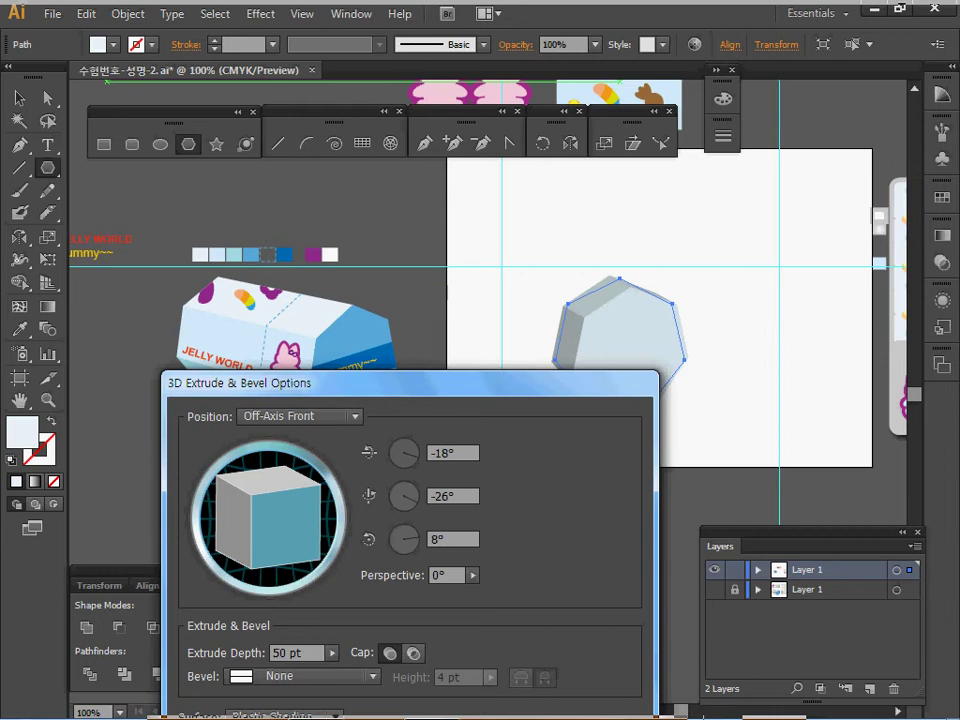
- Try turning the extruded prism freehand with the rotation cube to match the reference box
{"action": "left_click_drag", "start_coordinate": [284, 534], "coordinate": [286, 505]}
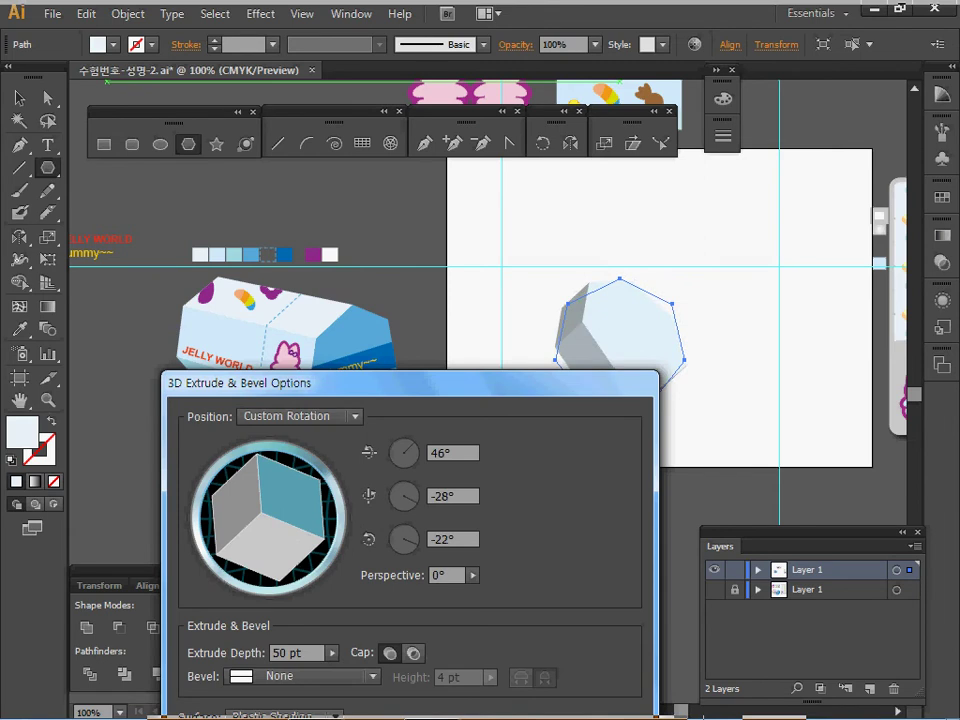
{"action": "left_click_drag", "start_coordinate": [410, 383], "coordinate": [410, 422]}
{"action": "mouse_move", "coordinate": [263, 548]}
{"action": "left_mouse_down"}
{"action": "mouse_move", "coordinate": [293, 557]}
{"action": "mouse_move", "coordinate": [252, 564]}
{"action": "mouse_move", "coordinate": [288, 558]}
{"action": "left_mouse_up"}
- Try to enter -160° and 40° as the prism's X and Y rotation
{"action": "left_click", "coordinate": [452, 492]}
{"action": "type", "text": "-160"}
{"action": "key", "text": "Caps_Lock"}
{"action": "type", "text": "40"}
{"action": "key", "text": "Caps_Lock"}
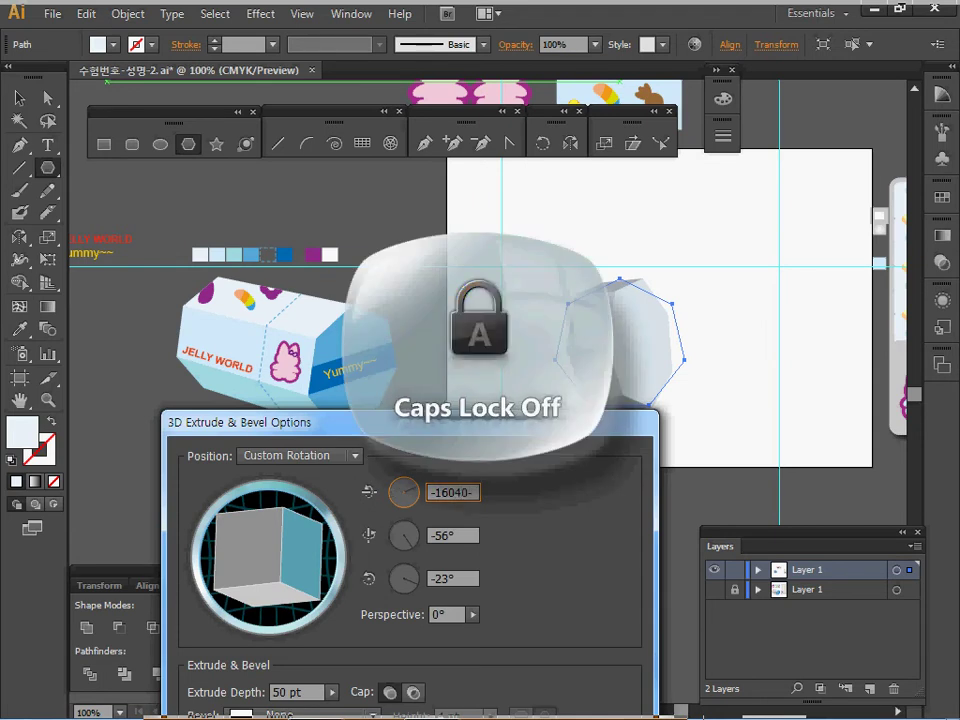
{"action": "type", "text": "-"}
{"action": "key", "text": "ctrl+a"}
{"action": "type", "text": "-160"}
{"action": "key", "text": "Caps_Lock"}
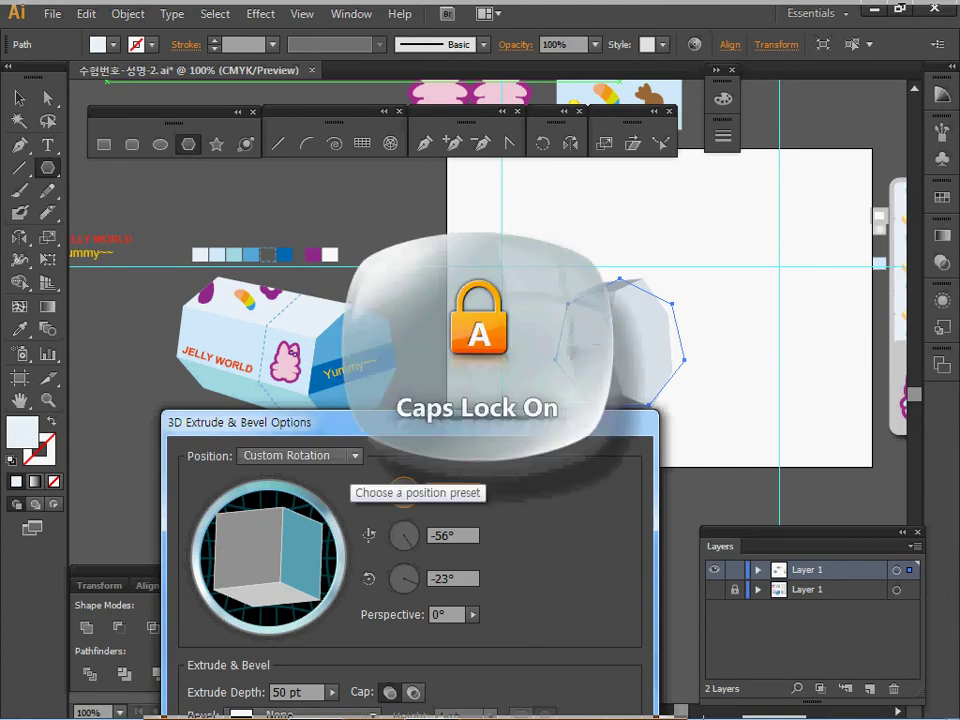
{"action": "key", "text": "Caps_Lock"}
{"action": "key", "text": "Tab"}
{"action": "type", "text": "-"}
- Set the prism's rotation to -160° around X, 40° around Y and -165° around Z
{"action": "key", "text": "shift+Tab"}
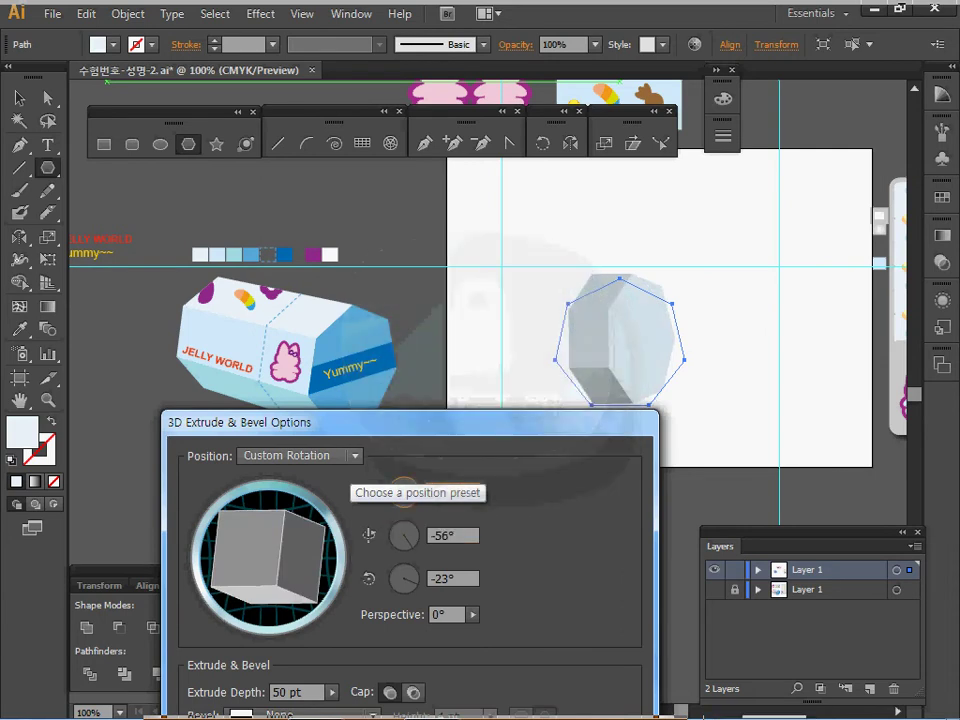
{"action": "type", "text": "-"}
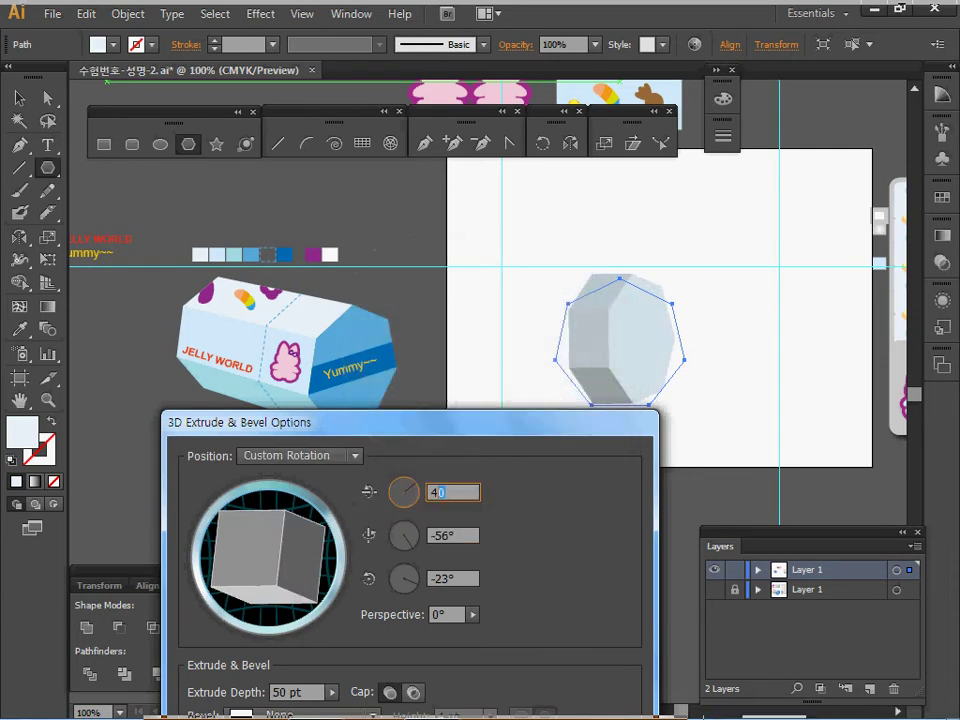
{"action": "type", "text": "16"}
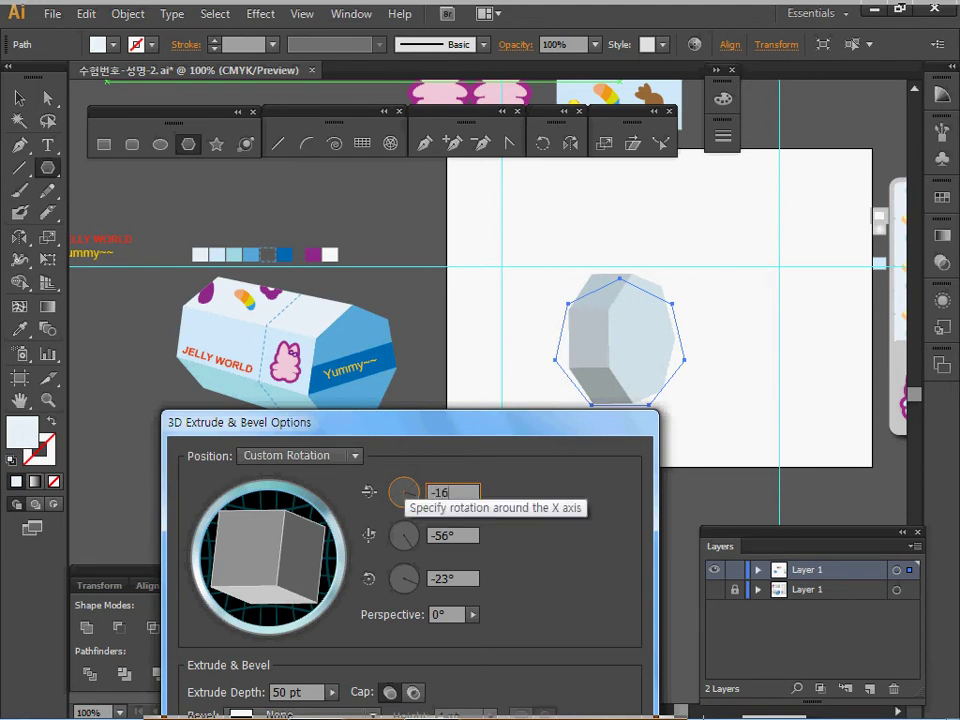
{"action": "type", "text": "0"}
{"action": "key", "text": "Tab"}
{"action": "type", "text": "40"}
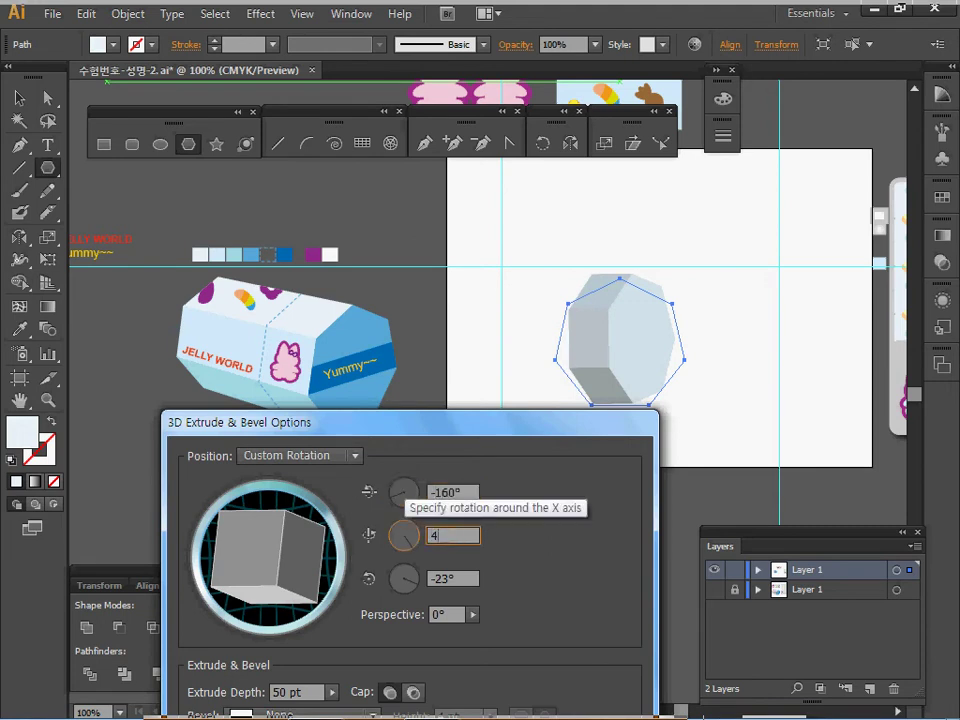
{"action": "key", "text": "Tab"}
{"action": "type", "text": "-165"}
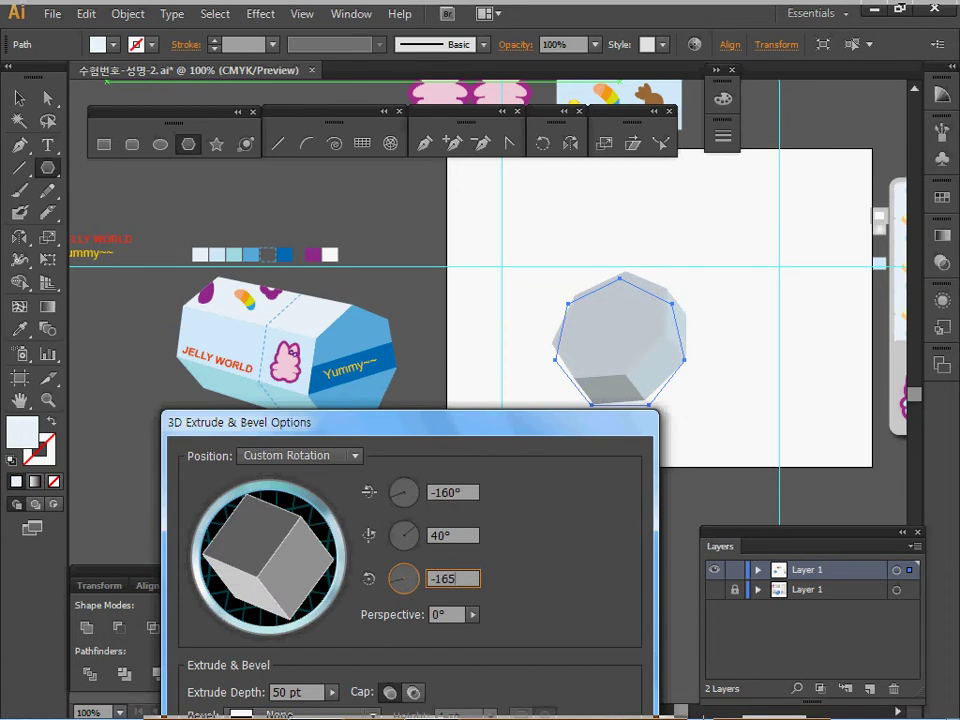
{"action": "key", "text": "Tab"}
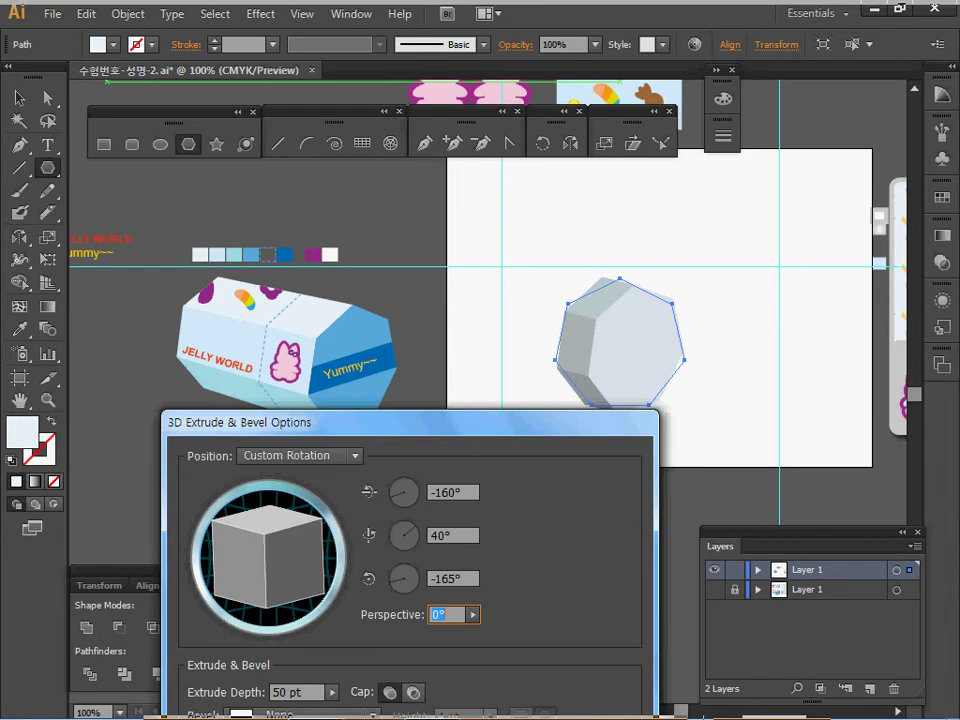
- Set the perspective to 55° and the extrude depth to 230 pt, and apply the 3D effect
{"action": "type", "text": "55"}
{"action": "key", "text": "Tab"}
{"action": "left_click_drag", "start_coordinate": [410, 422], "coordinate": [406, 363]}
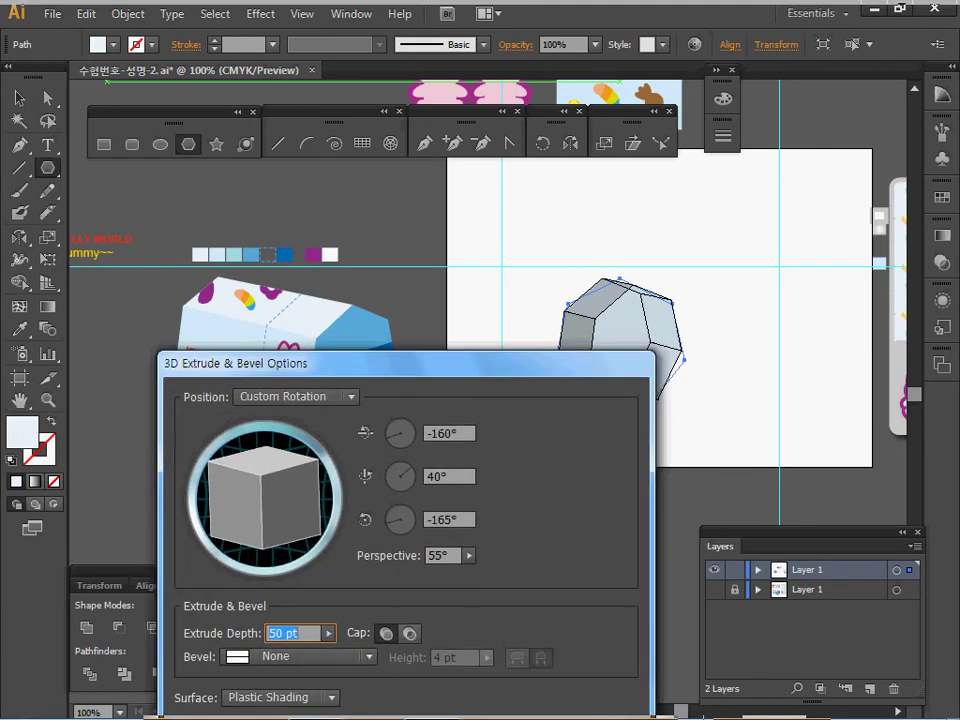
{"action": "type", "text": "230"}
{"action": "key", "text": "Tab"}
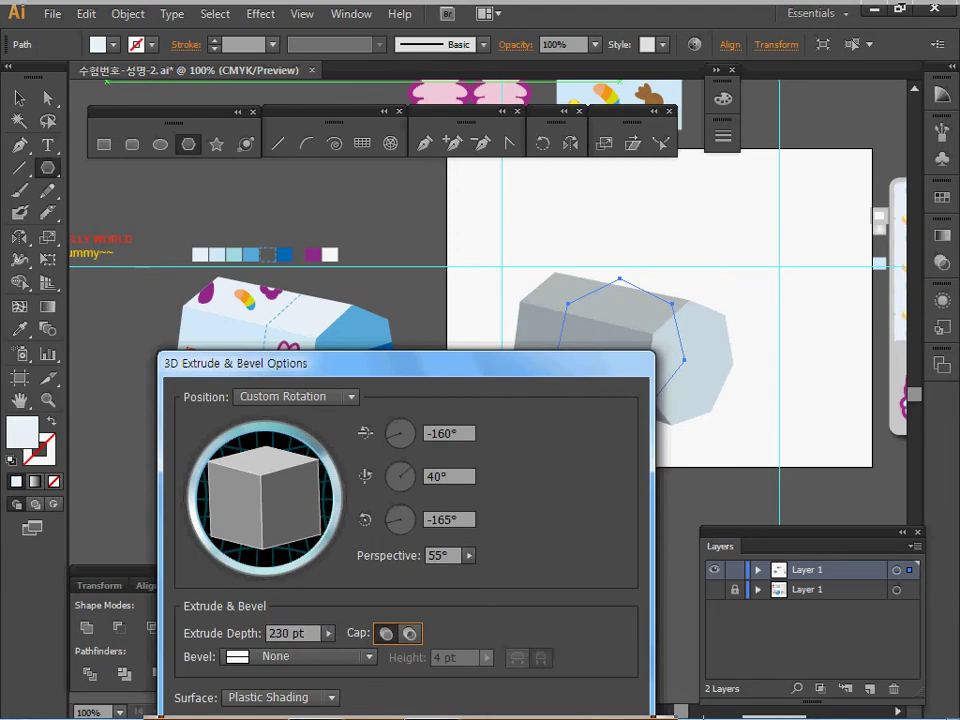
{"action": "left_click_drag", "start_coordinate": [400, 364], "coordinate": [283, 242]}
{"action": "left_click", "coordinate": [388, 617]}
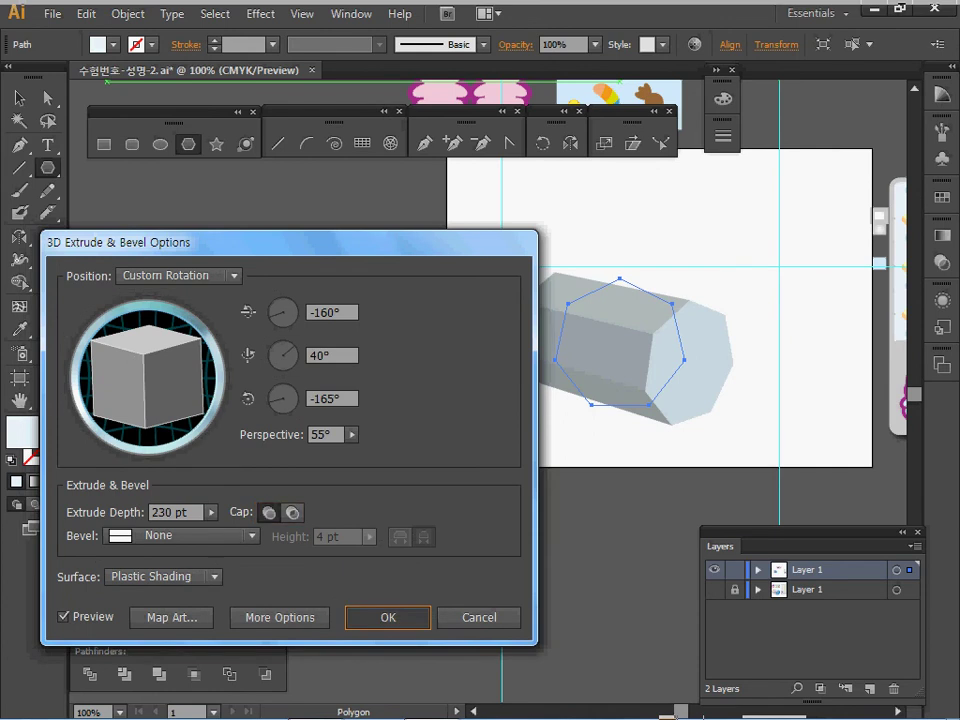
{"action": "key", "text": "Return"}
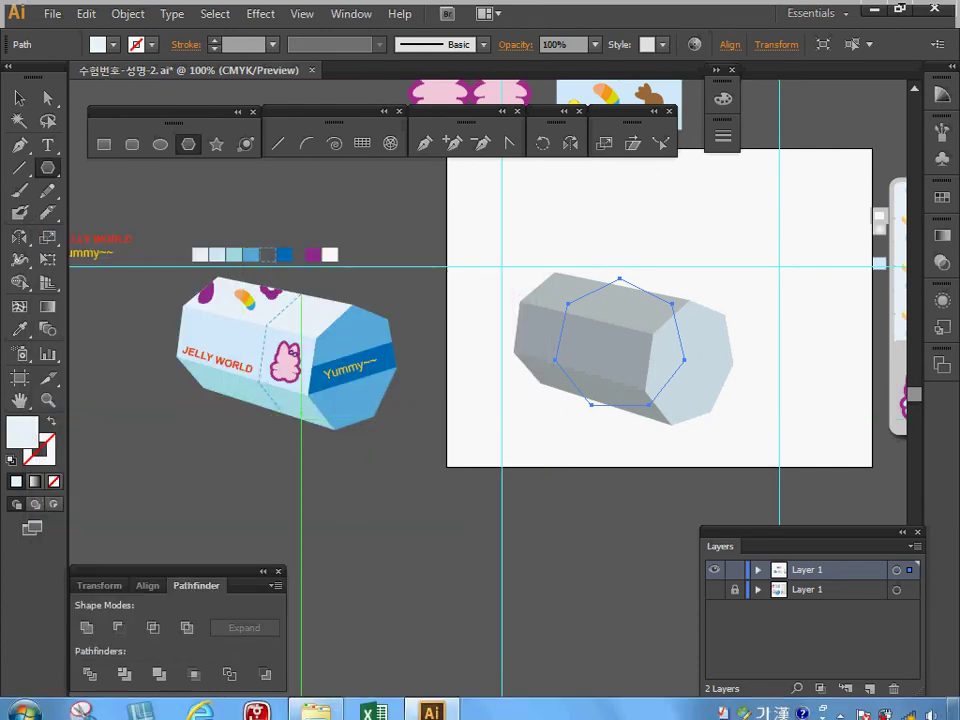
- Expand the appearance of the extruded heptagonal prism and ungroup it until its faces are separate objects
{"action": "left_click", "coordinate": [127, 14]}
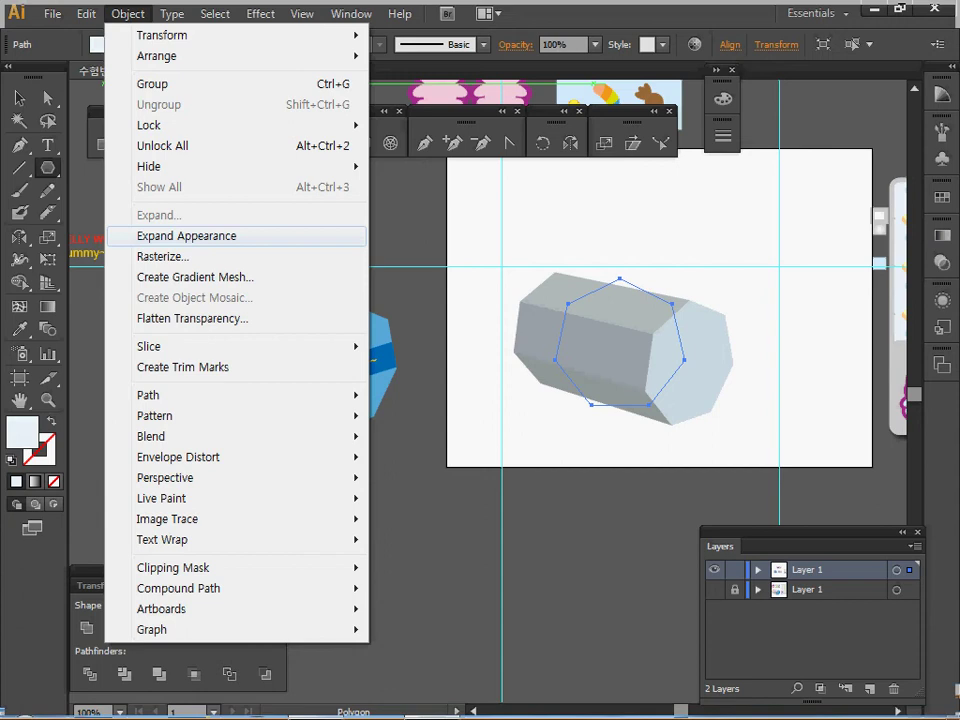
{"action": "left_click", "coordinate": [186, 236]}
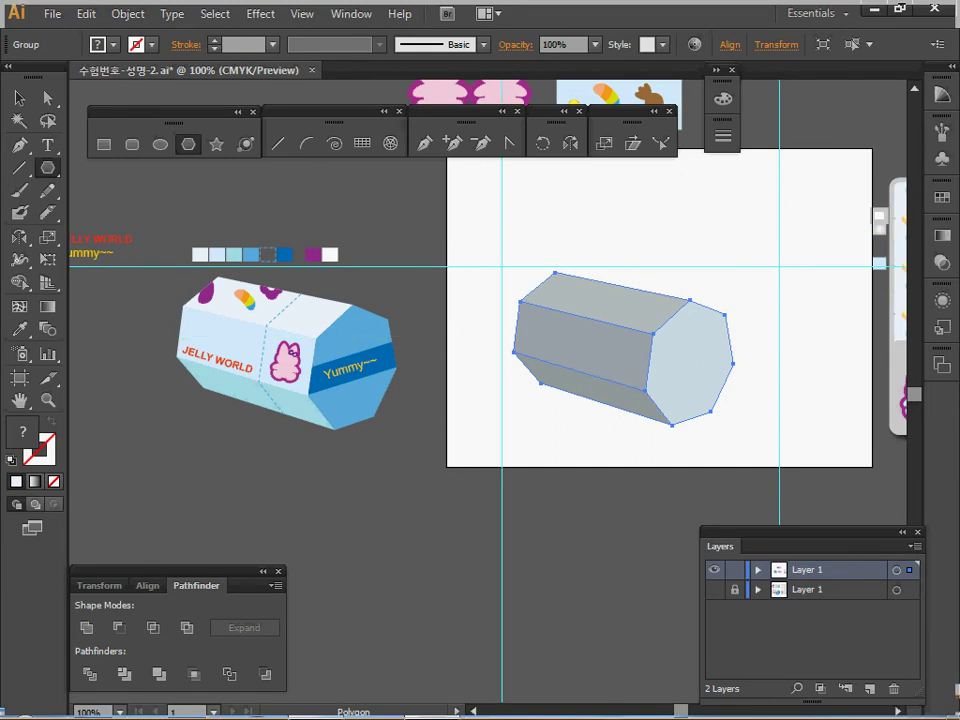
{"action": "left_click_drag", "start_coordinate": [574, 303], "coordinate": [591, 340]}
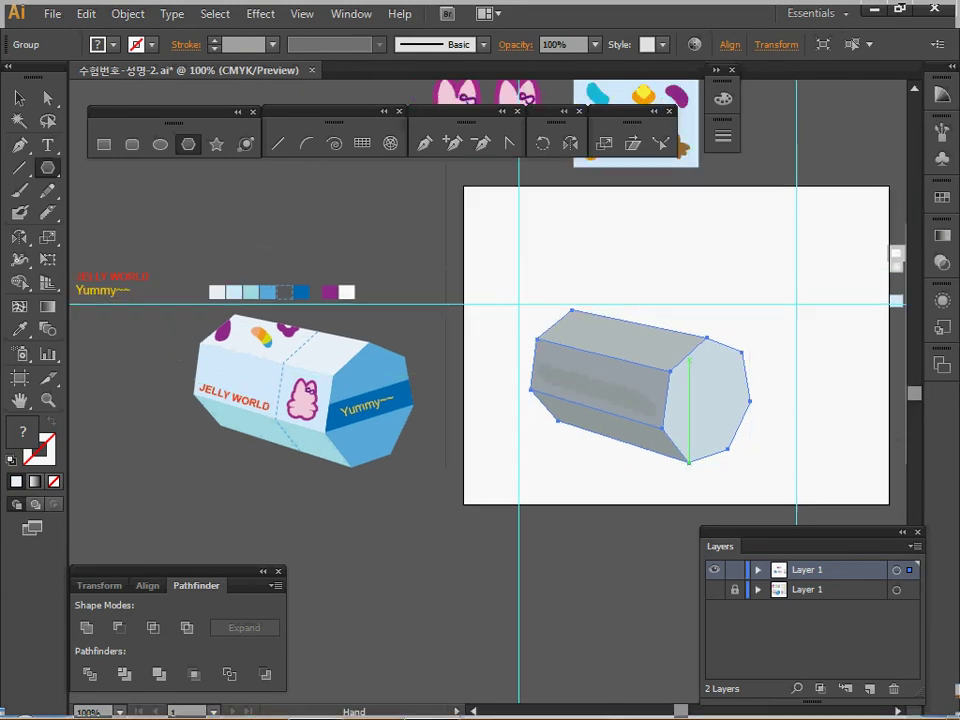
{"action": "right_click", "coordinate": [591, 340]}
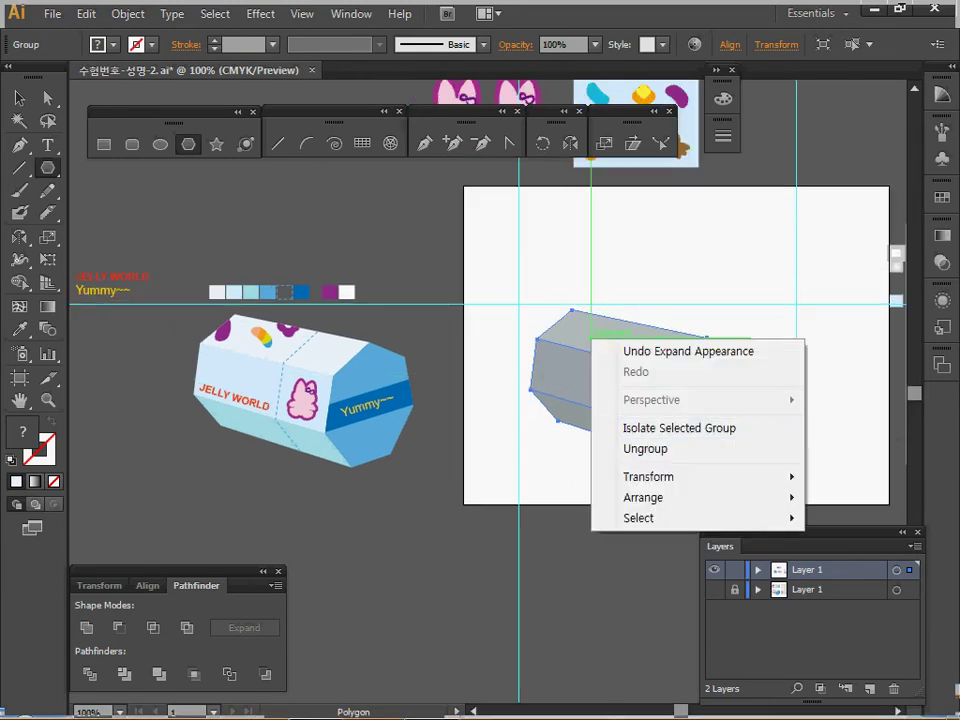
{"action": "left_click", "coordinate": [645, 448]}
{"action": "key", "text": "ctrl+shift+a"}
{"action": "left_click", "coordinate": [620, 356], "text": "ctrl"}
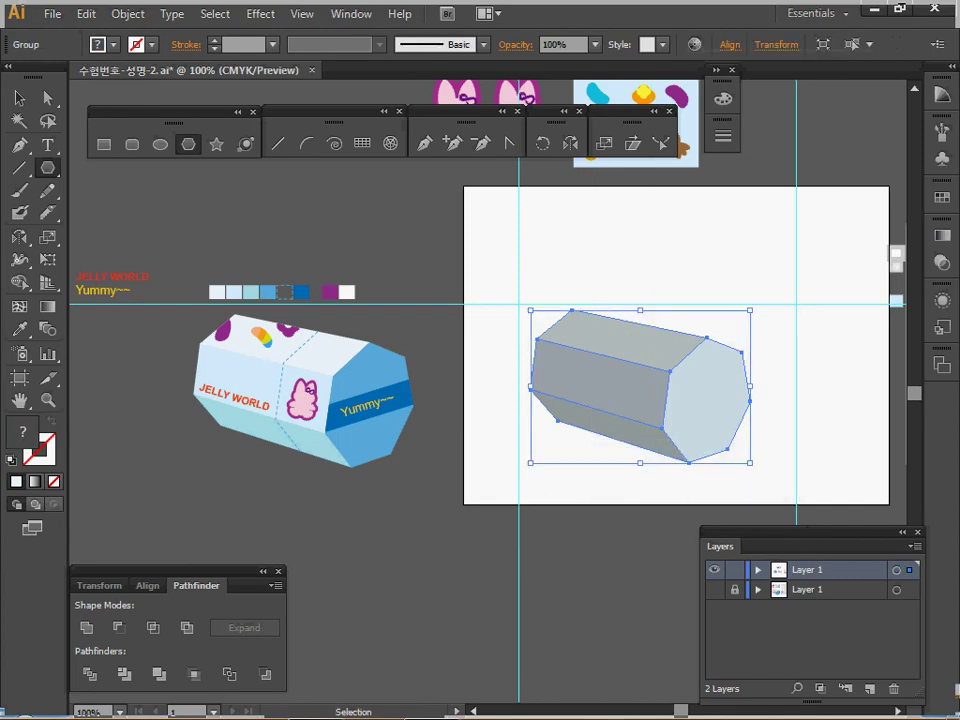
{"action": "left_click", "coordinate": [632, 280], "text": "ctrl"}
{"action": "left_click", "coordinate": [620, 356], "text": "ctrl"}
{"action": "right_click", "coordinate": [621, 357]}
{"action": "left_click", "coordinate": [675, 467]}
{"action": "left_click", "coordinate": [629, 552], "text": "ctrl"}
- Recolour the prism's top face and front face with the matching light blues sampled from the reference box
{"action": "left_click", "coordinate": [621, 356], "text": "ctrl"}
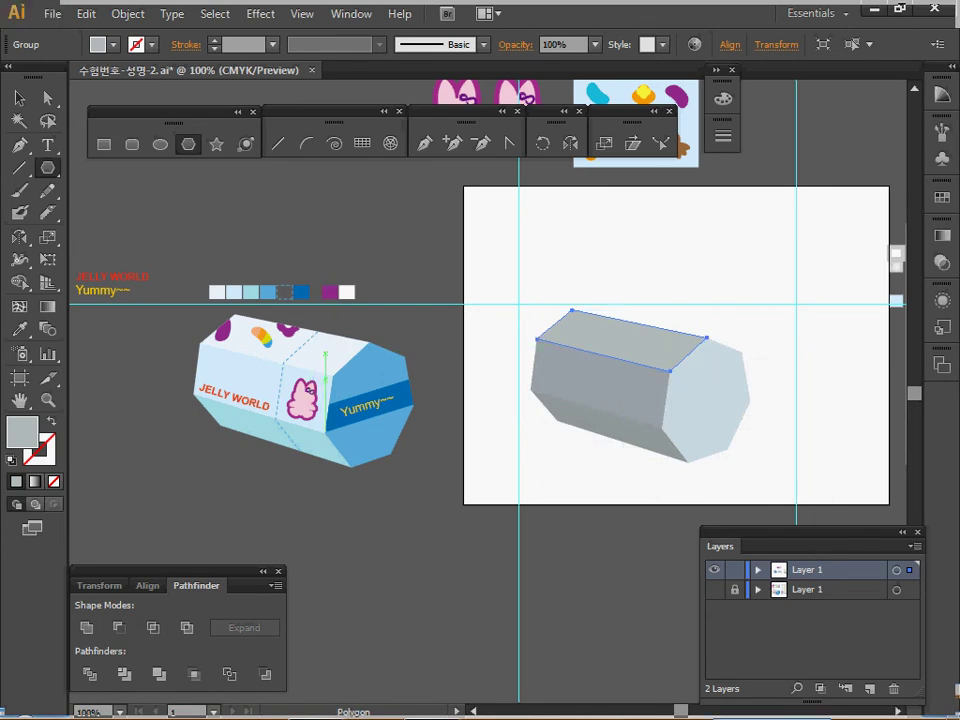
{"action": "key", "text": "i"}
{"action": "left_click", "coordinate": [325, 353]}
{"action": "left_click", "coordinate": [602, 385], "text": "ctrl"}
{"action": "left_click", "coordinate": [266, 374]}
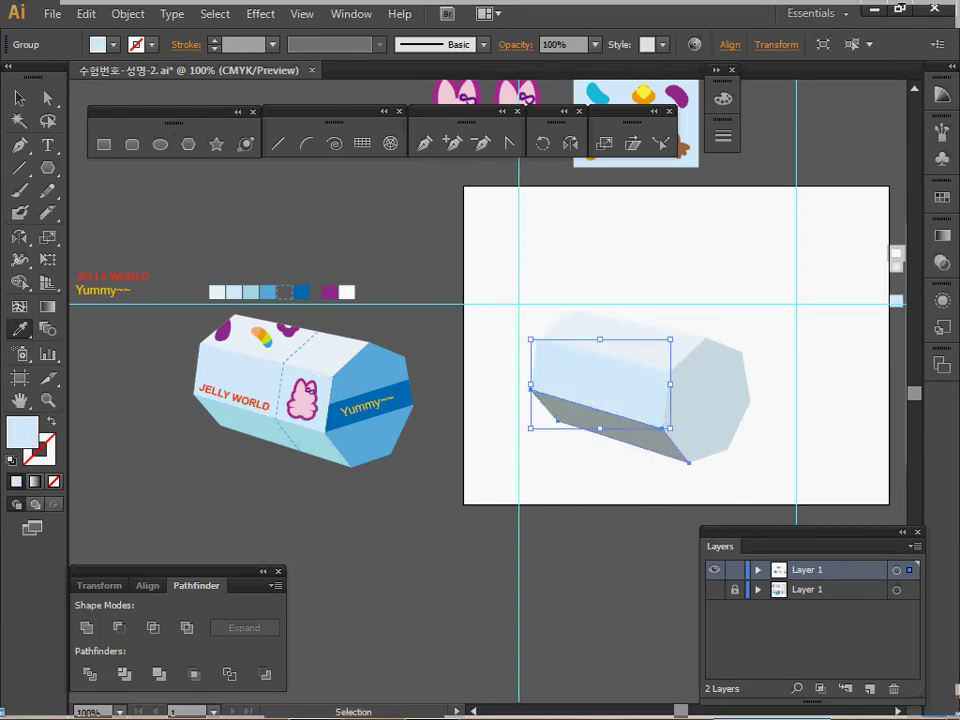
- Sample the reference box's mint onto the lower side face and its mid blue onto the heptagonal end, and save the document
{"action": "left_click", "coordinate": [613, 427], "text": "ctrl"}
{"action": "left_click", "coordinate": [270, 440]}
{"action": "left_click", "coordinate": [480, 330], "text": "ctrl"}
{"action": "left_click", "coordinate": [705, 400], "text": "ctrl"}
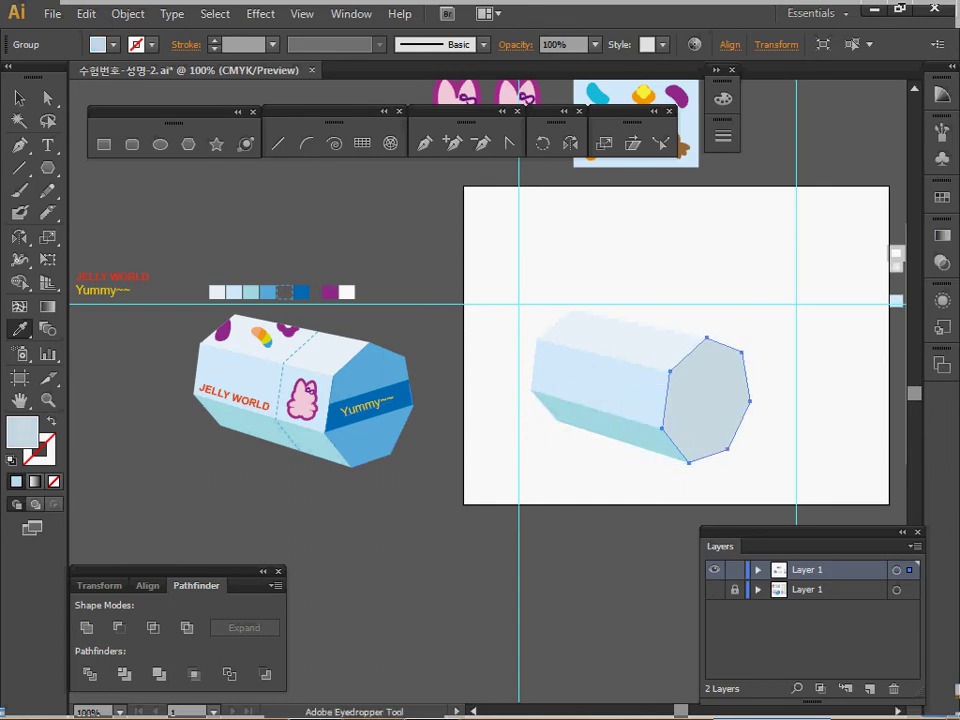
{"action": "left_click", "coordinate": [370, 373]}
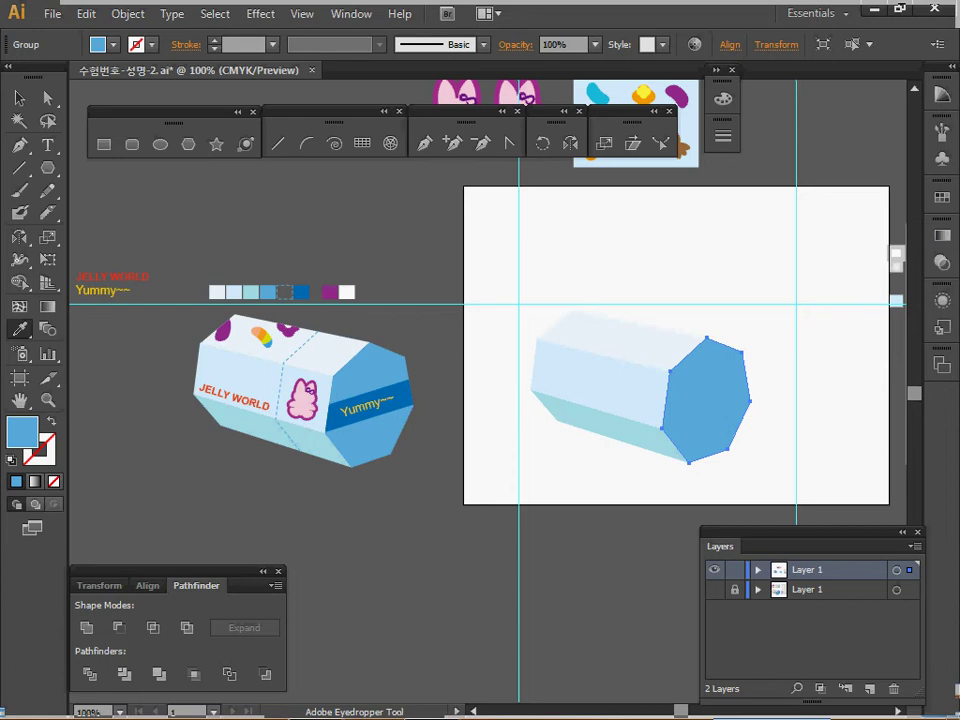
{"action": "key", "text": "ctrl"}
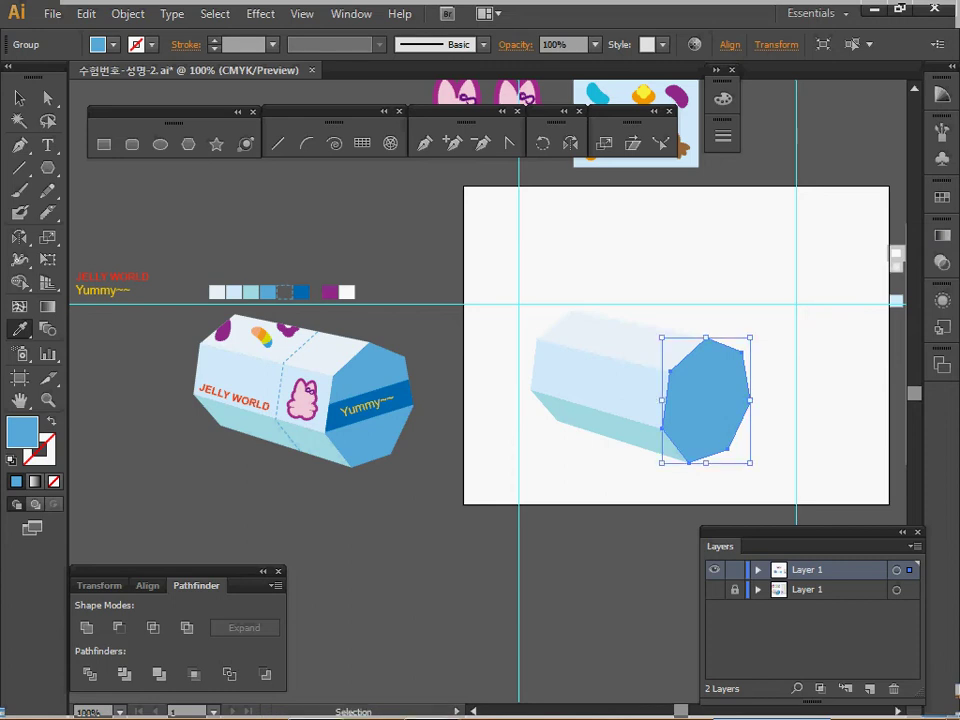
{"action": "key", "text": "ctrl+s"}
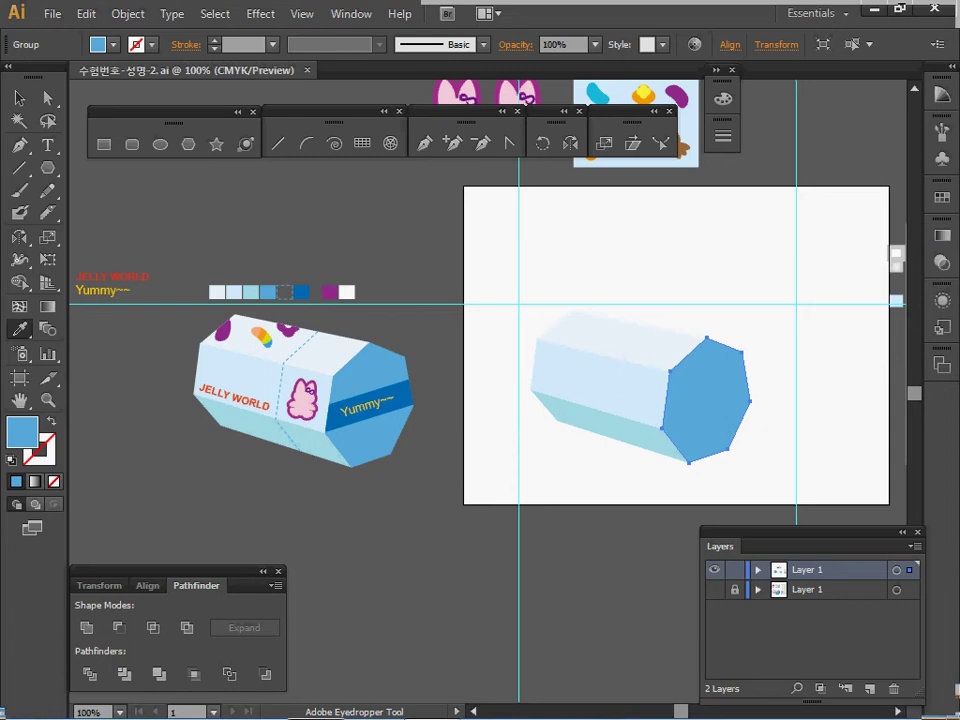
- Copy the blue heptagonal end about 20 mm left and 5 mm up over the box body, and swap its fill and stroke
{"action": "key", "text": "ctrl"}
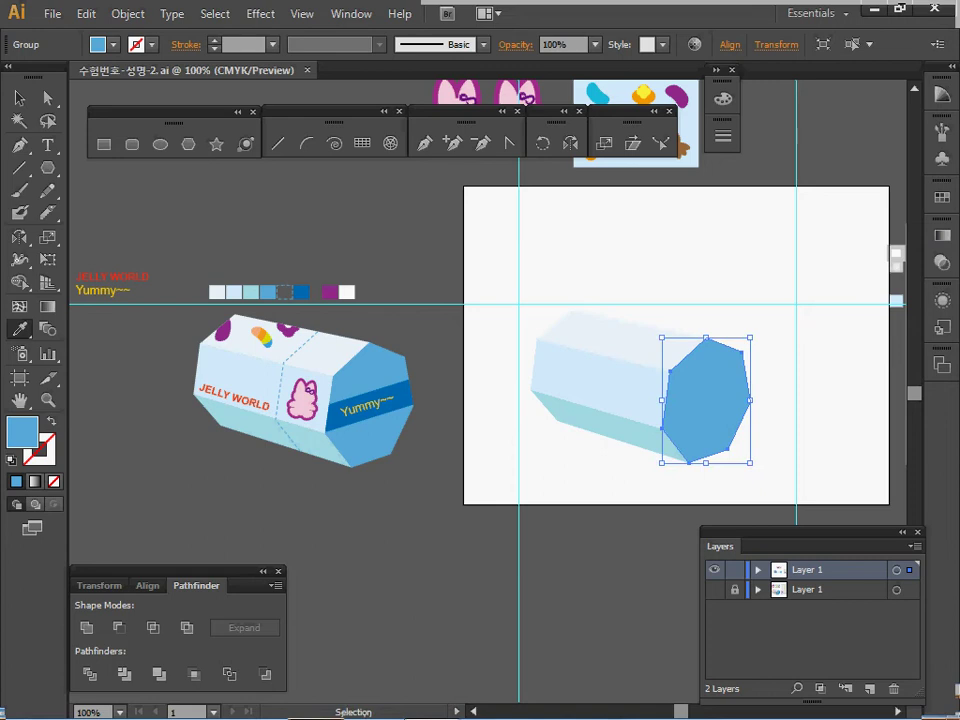
{"action": "left_click_drag", "start_coordinate": [709, 405], "coordinate": [655, 394]}
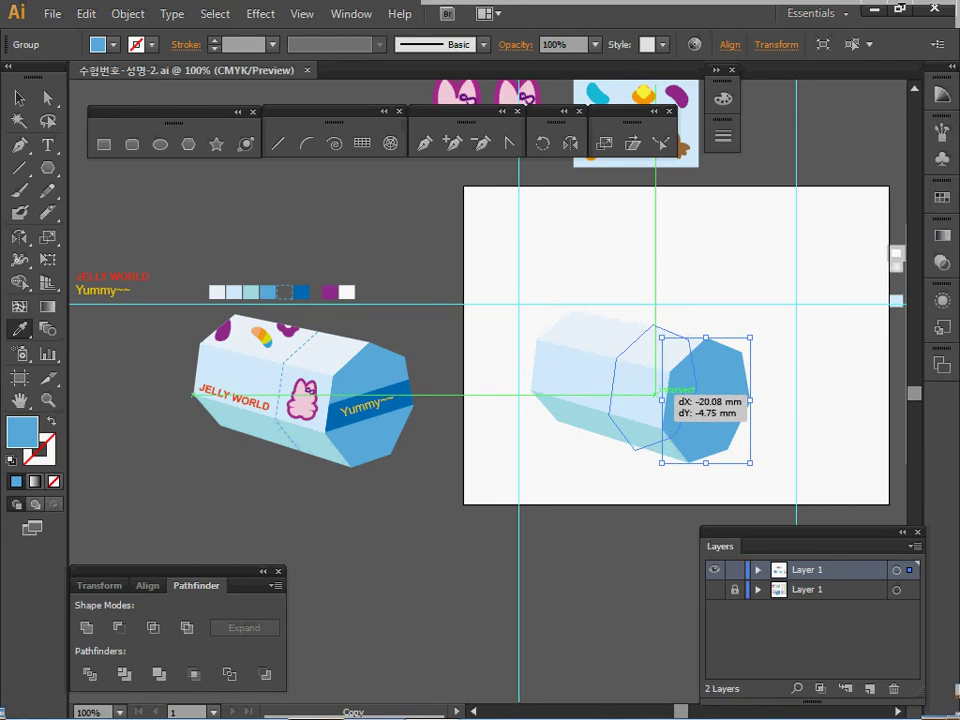
{"action": "left_click_drag", "start_coordinate": [655, 394], "coordinate": [655, 394]}
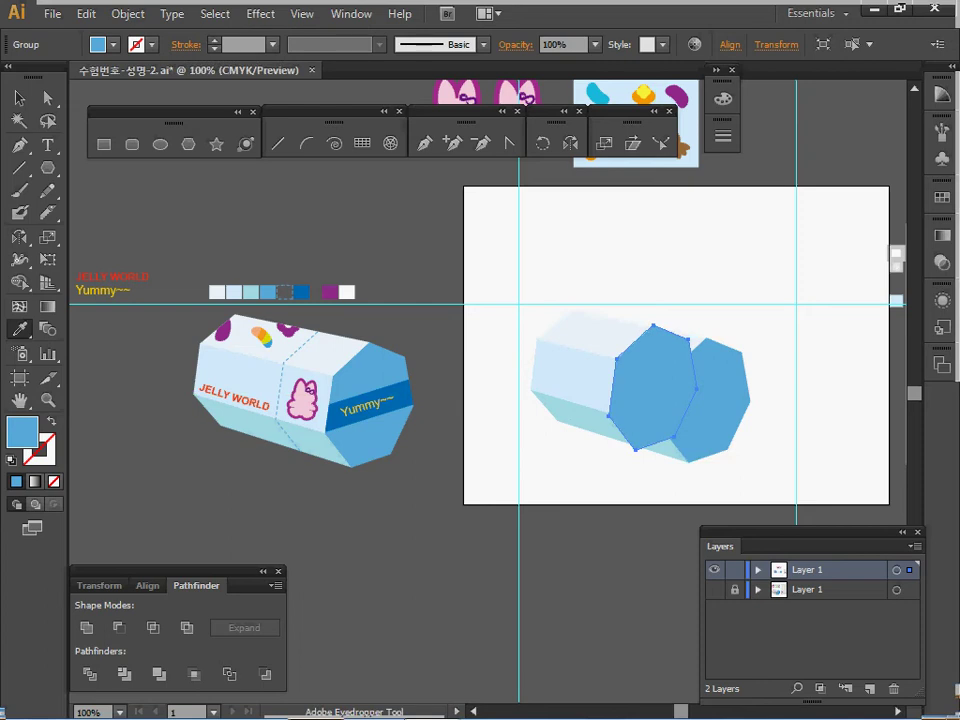
{"action": "key", "text": "shift+x"}
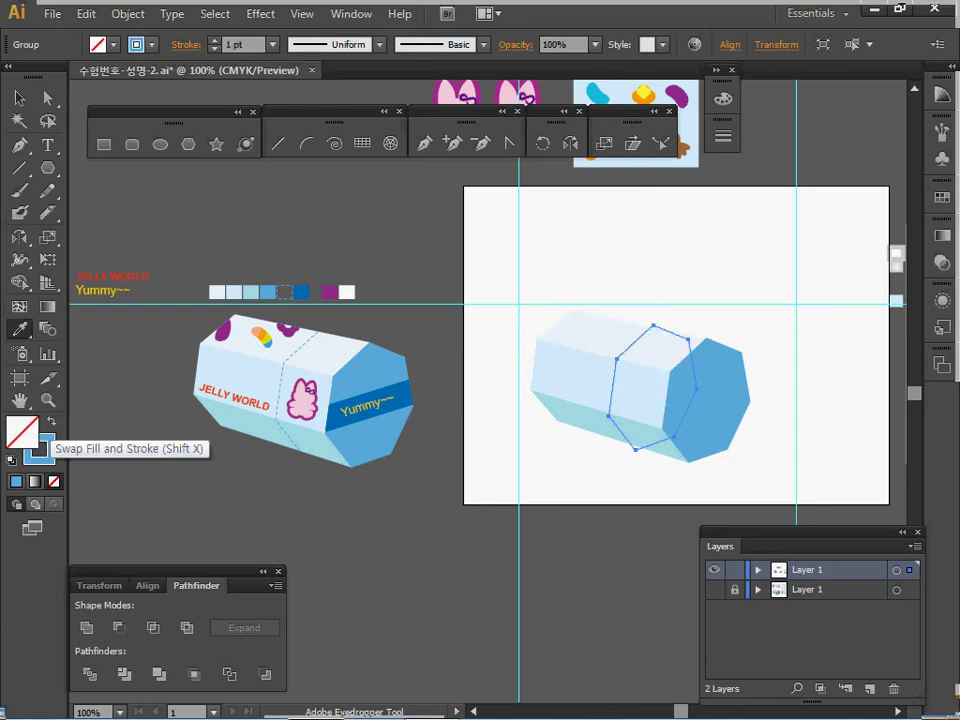
- Delete the three right-hand anchor points of the copied heptagon outline and move its lower endpoint onto the box's bottom edge
{"action": "key", "text": "ctrl+equal"}
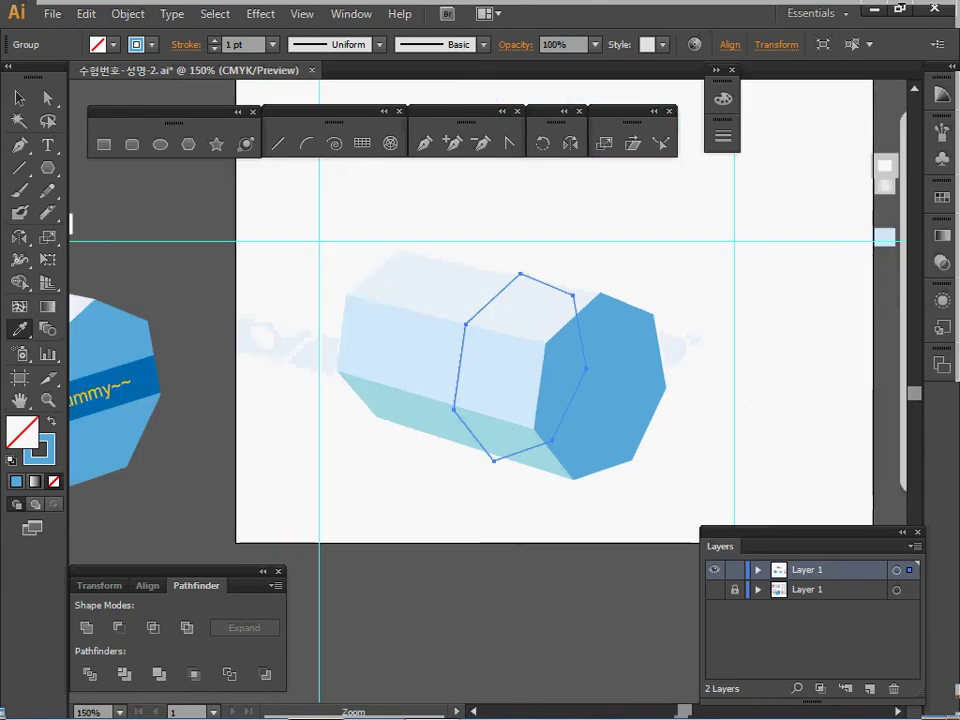
{"action": "left_click_drag", "start_coordinate": [600, 380], "coordinate": [673, 404]}
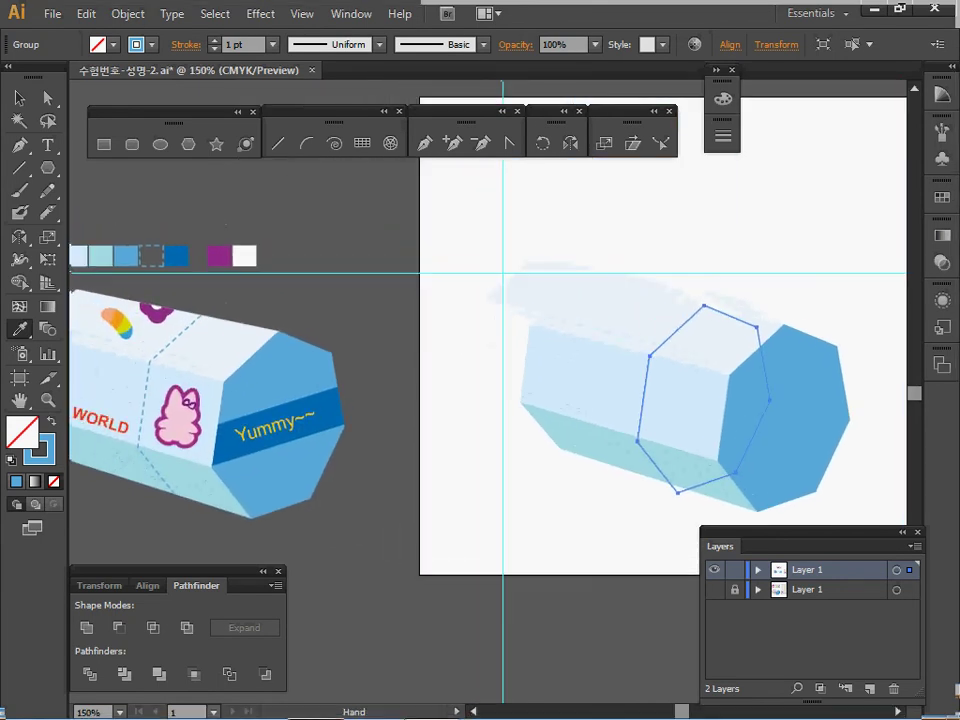
{"action": "key", "text": "a"}
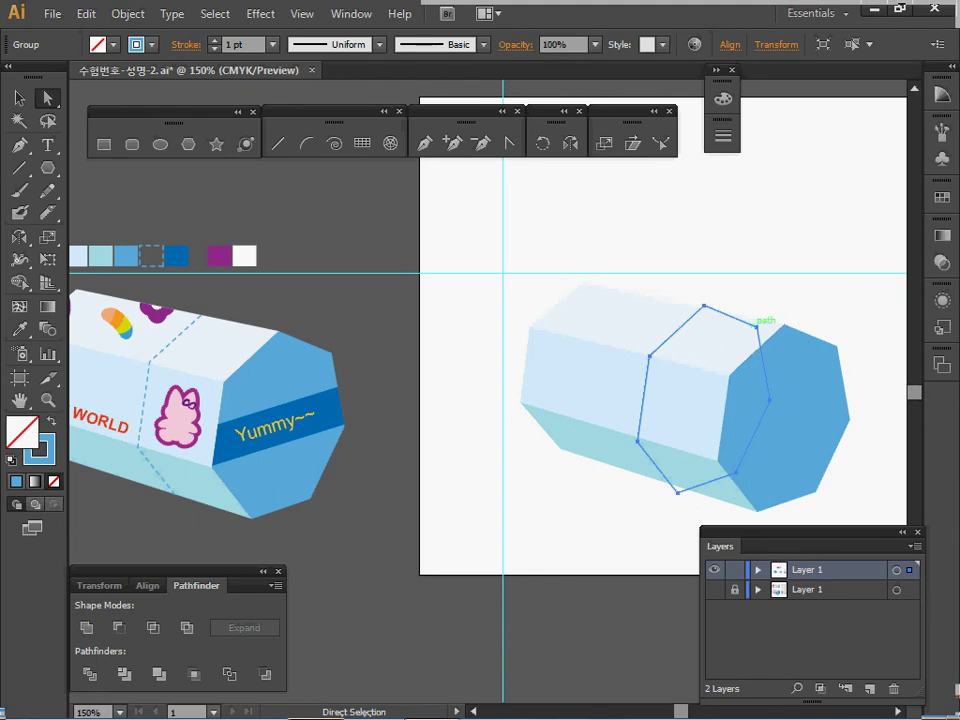
{"action": "left_click", "coordinate": [756, 326]}
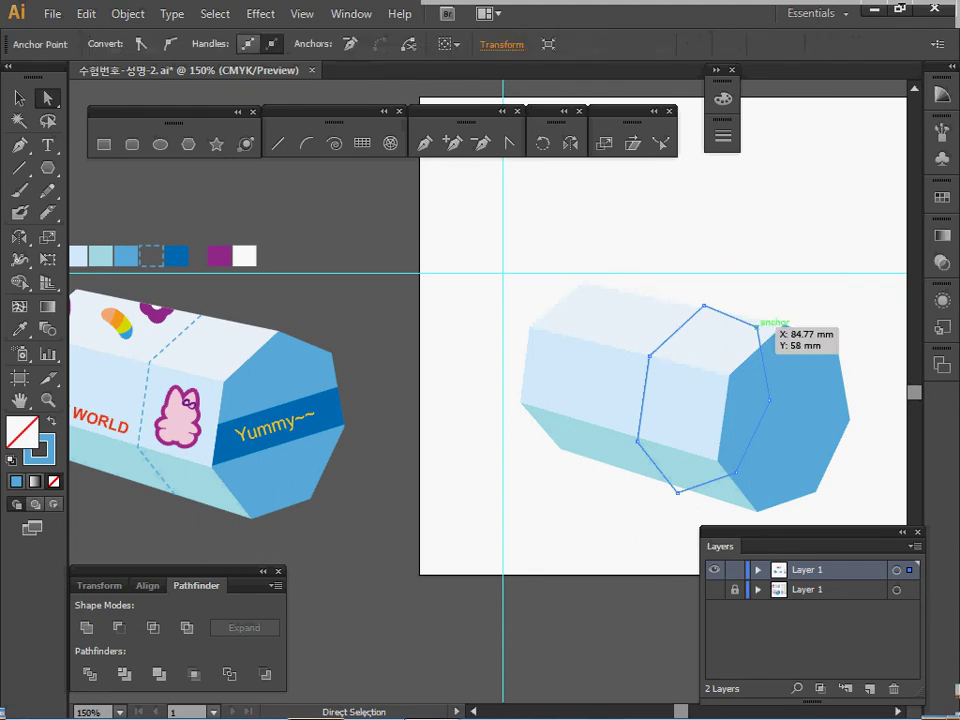
{"action": "key", "text": "Delete"}
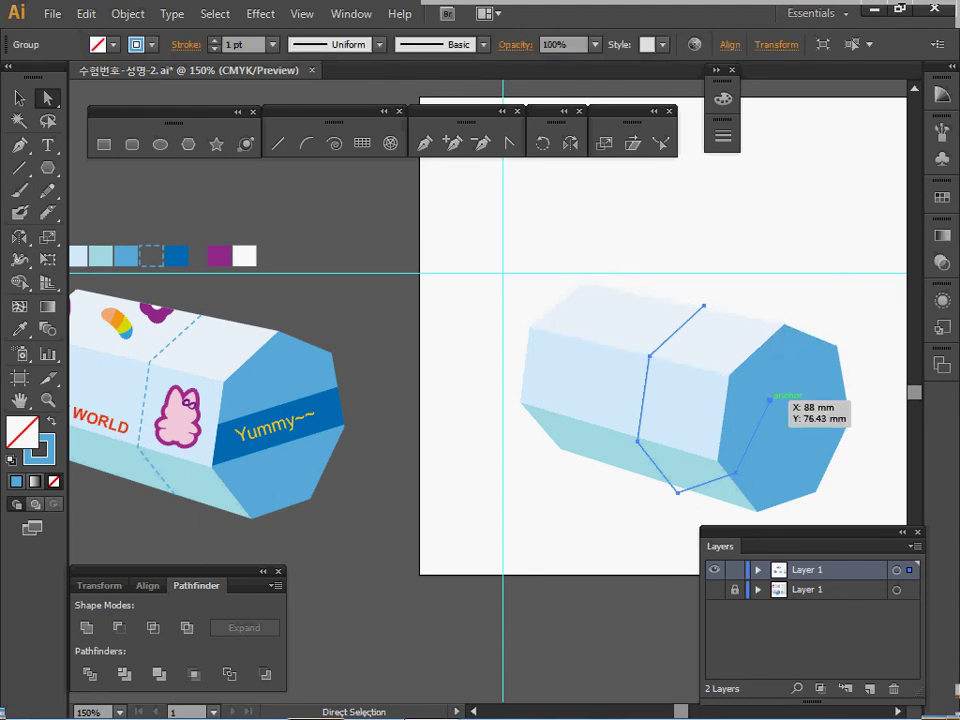
{"action": "left_click", "coordinate": [769, 399]}
{"action": "key", "text": "Delete"}
{"action": "left_click", "coordinate": [737, 470]}
{"action": "key", "text": "Delete"}
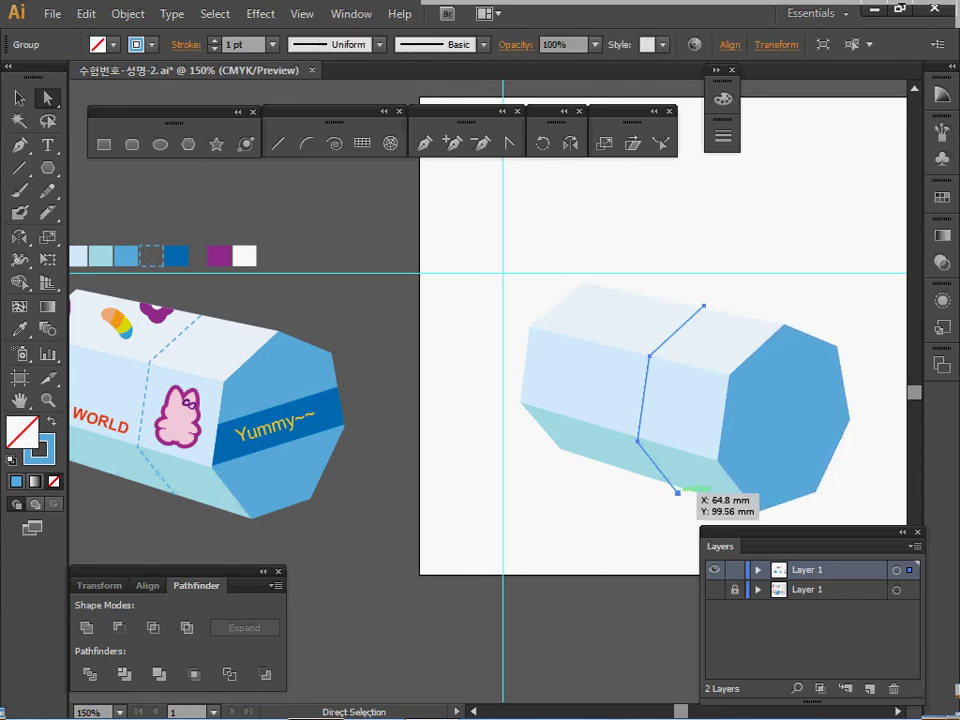
{"action": "left_click_drag", "start_coordinate": [678, 492], "coordinate": [671, 485]}
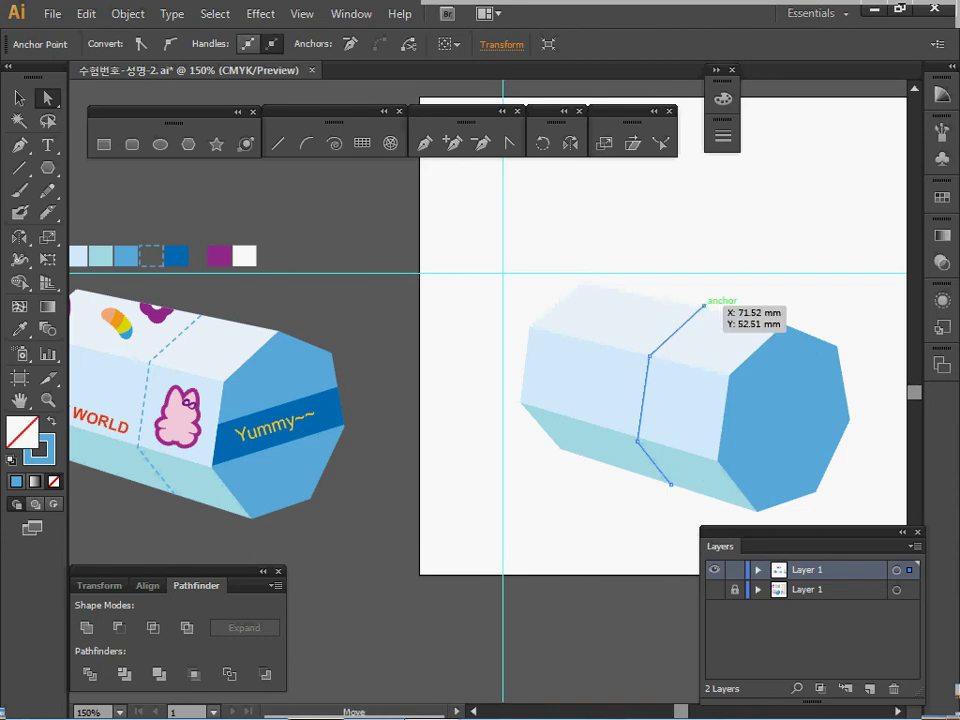
{"action": "left_click_drag", "start_coordinate": [704, 304], "coordinate": [704, 306]}
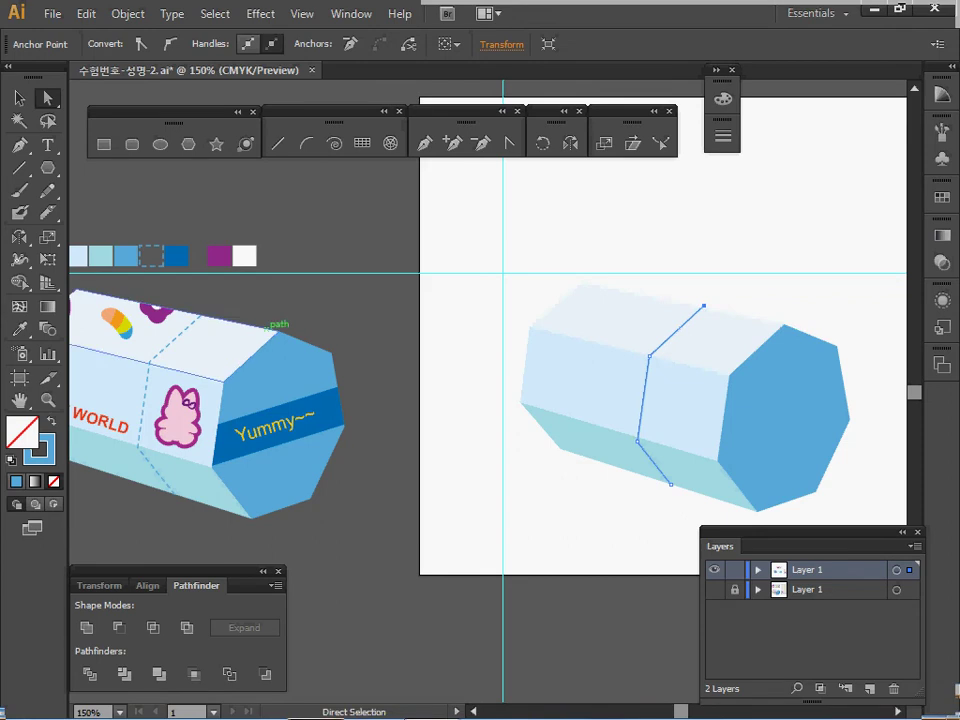
- Give the open fold line across the box a 1 pt dashed stroke with a 3 pt dash, save the document and deselect the line
{"action": "key", "text": "i"}
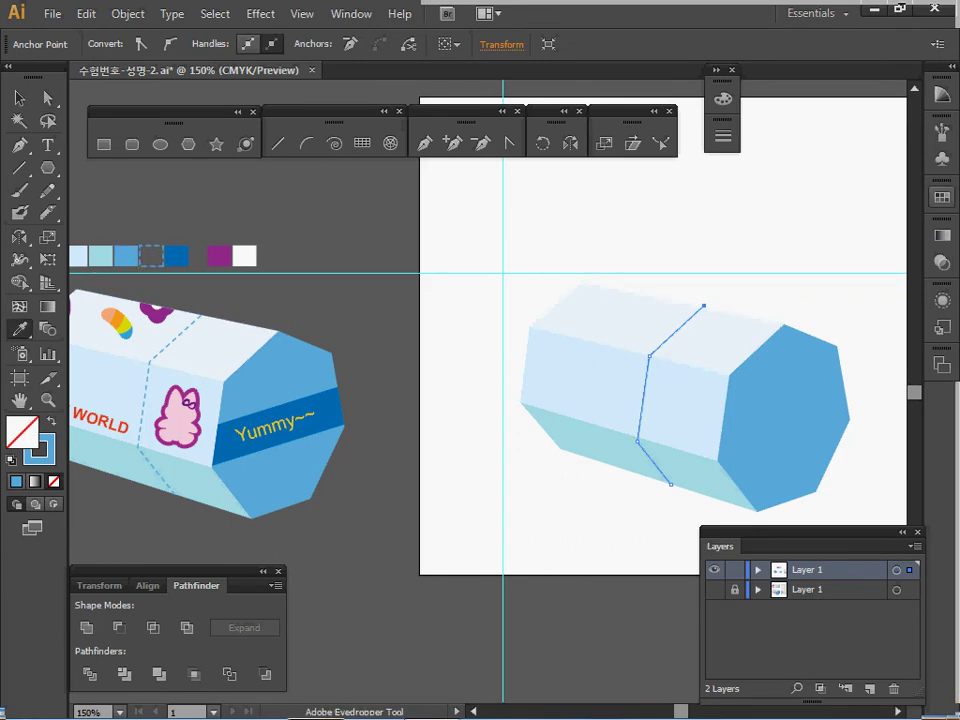
{"action": "left_click", "coordinate": [716, 70]}
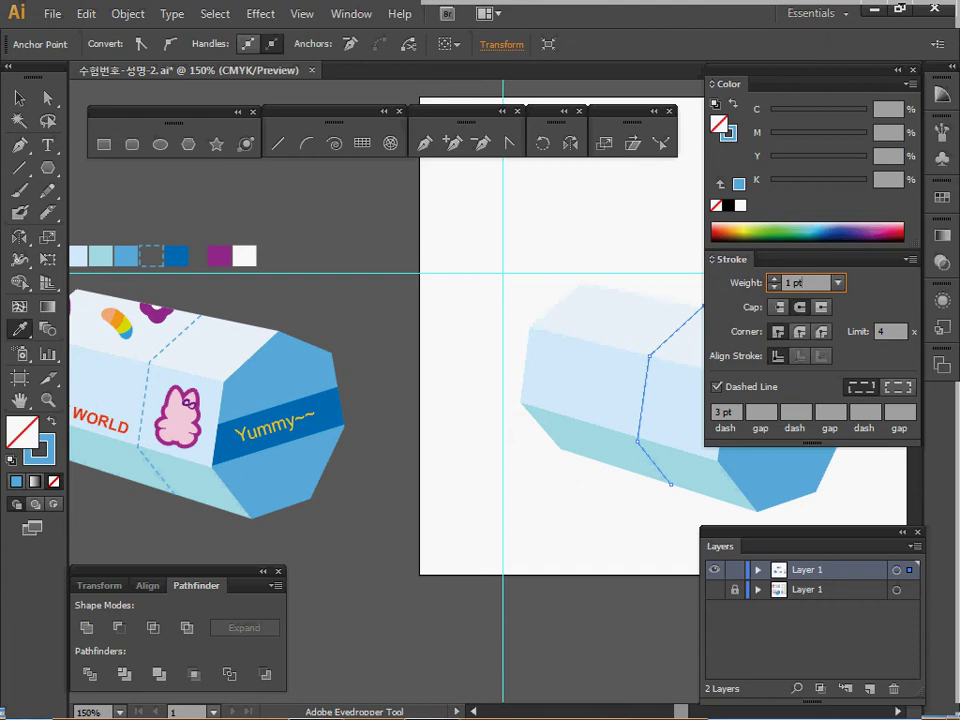
{"action": "left_click_drag", "start_coordinate": [672, 306], "coordinate": [632, 306]}
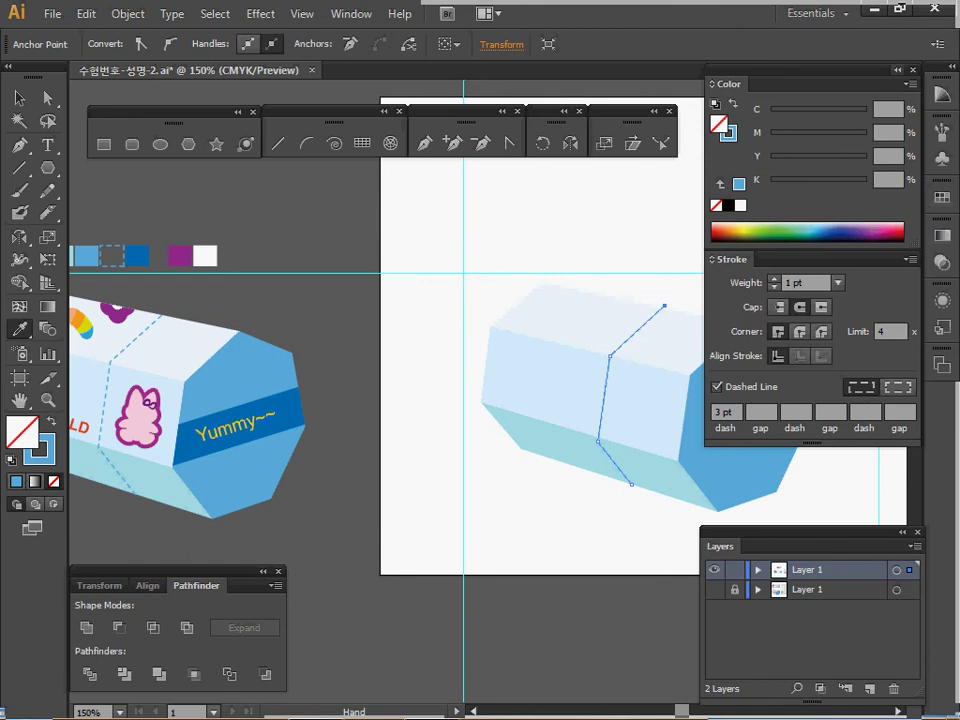
{"action": "left_click", "coordinate": [911, 84]}
{"action": "left_click", "coordinate": [911, 84]}
{"action": "left_click", "coordinate": [911, 84]}
{"action": "left_click", "coordinate": [911, 84]}
{"action": "left_click", "coordinate": [898, 70]}
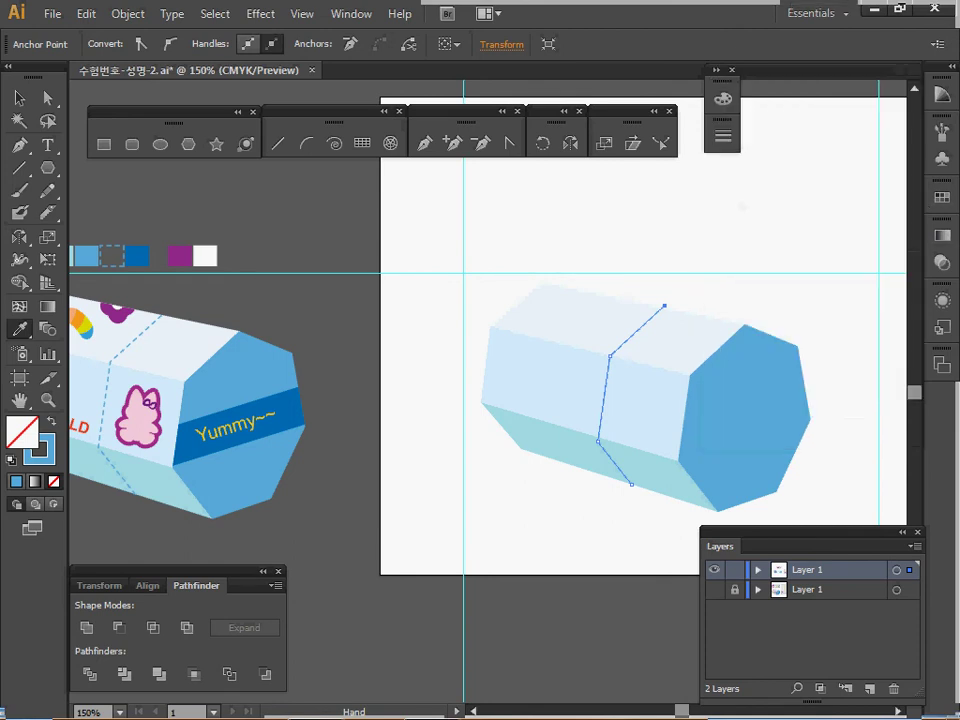
{"action": "key", "text": "ctrl+s"}
{"action": "left_click_drag", "start_coordinate": [339, 252], "coordinate": [440, 240]}
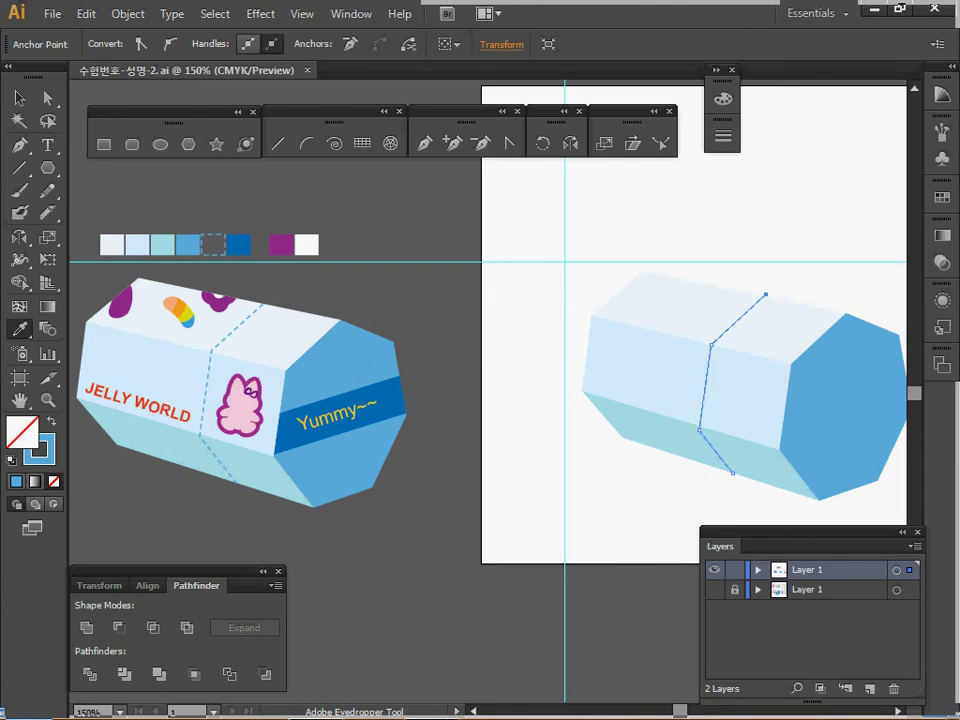
{"action": "left_click", "coordinate": [532, 358], "text": "ctrl"}
- Draw a wide, flat rectangle across the middle of the box's heptagonal end and fill it with the dark blue swatch colour
{"action": "left_click_drag", "start_coordinate": [532, 358], "coordinate": [500, 339]}
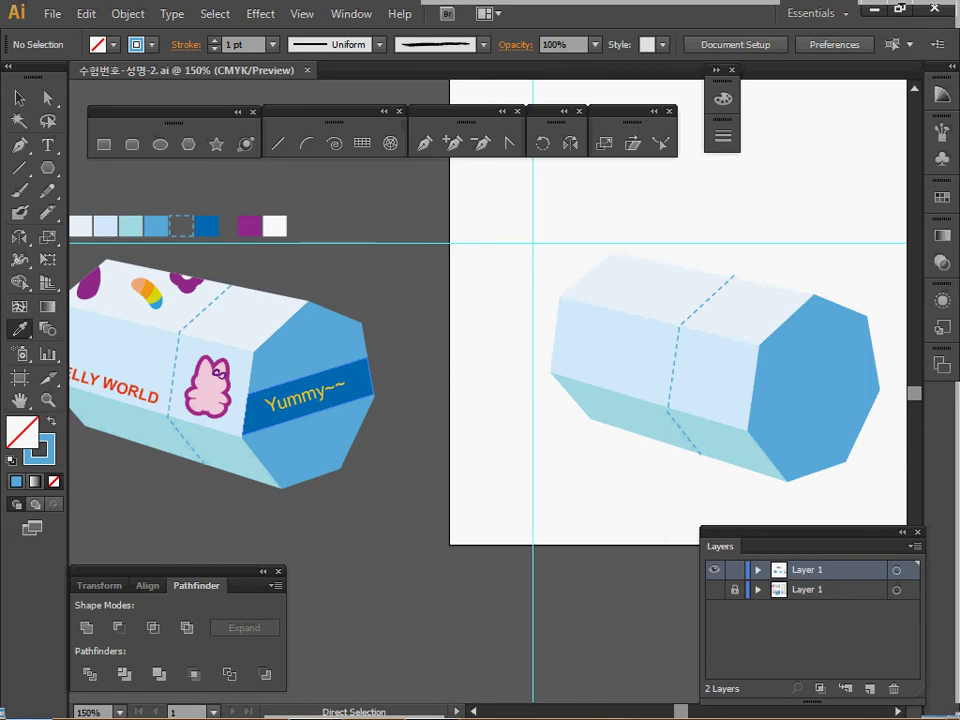
{"action": "key", "text": "i"}
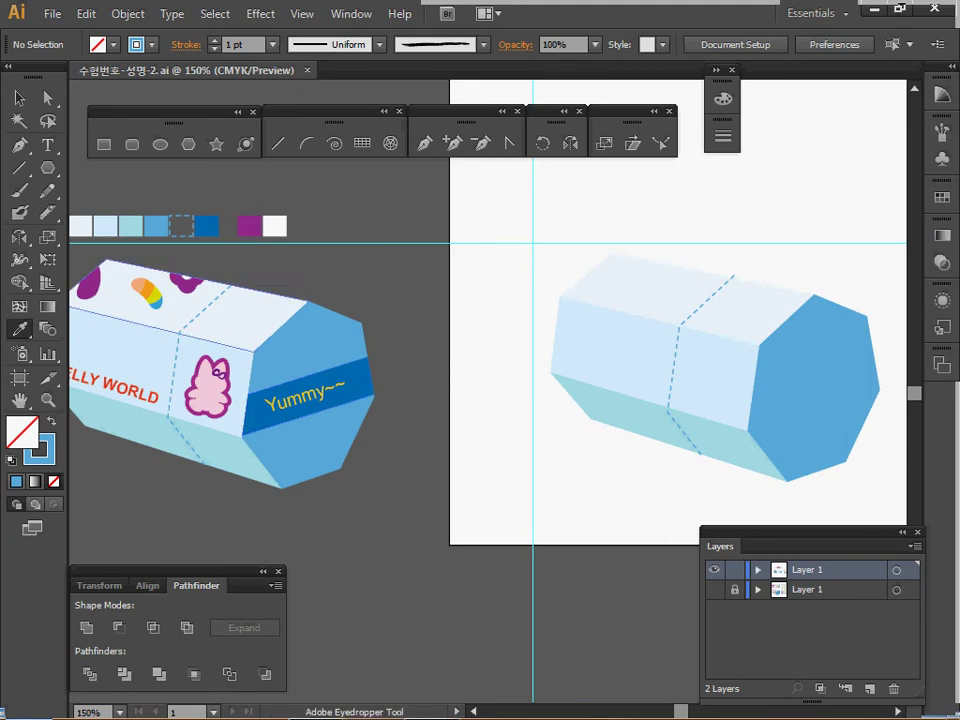
{"action": "left_click", "coordinate": [104, 144]}
{"action": "key", "text": "space"}
{"action": "left_click_drag", "start_coordinate": [620, 380], "coordinate": [481, 404]}
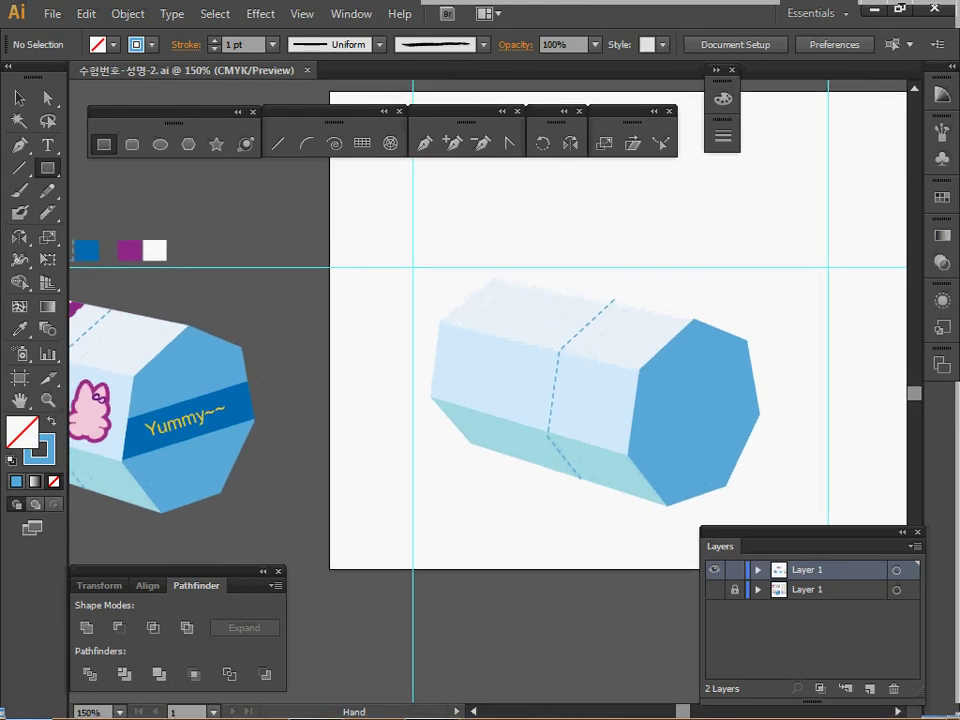
{"action": "left_click_drag", "start_coordinate": [598, 390], "coordinate": [791, 426]}
{"action": "key", "text": "i"}
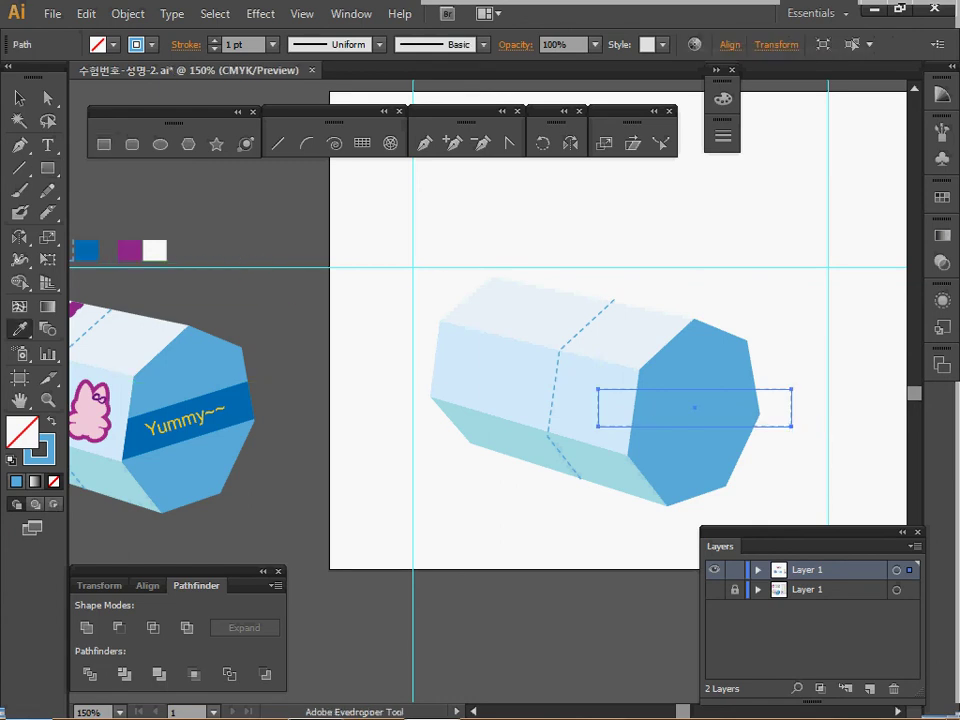
{"action": "left_click", "coordinate": [86, 250]}
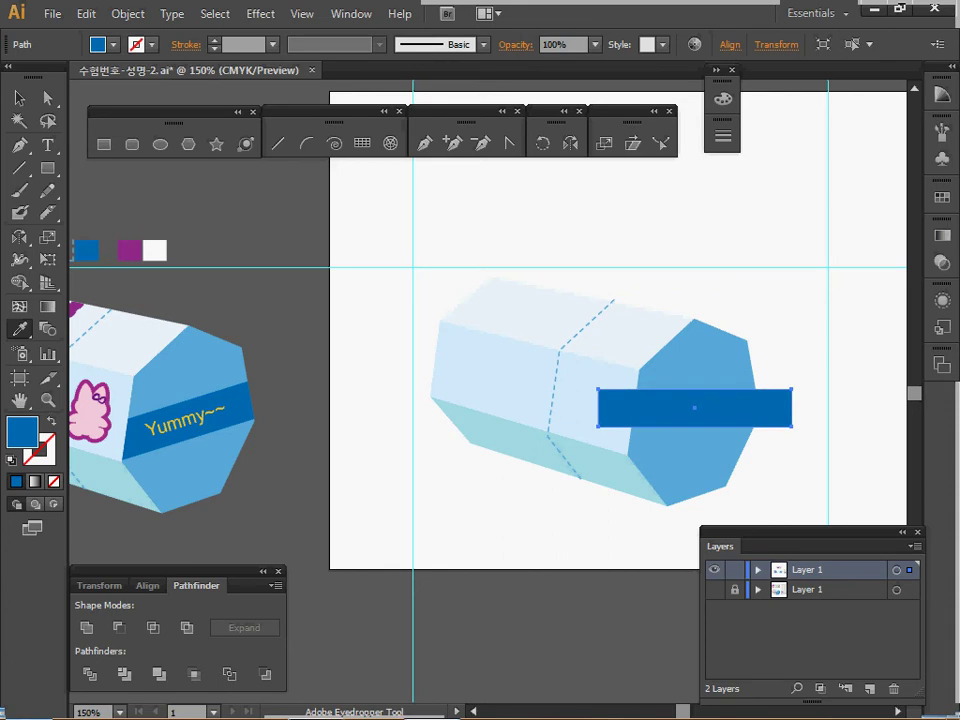
- Shear the dark blue band so it rises to the right like the reference's Yummy~~ band, and shift it slightly up and left
{"action": "left_click", "coordinate": [632, 143]}
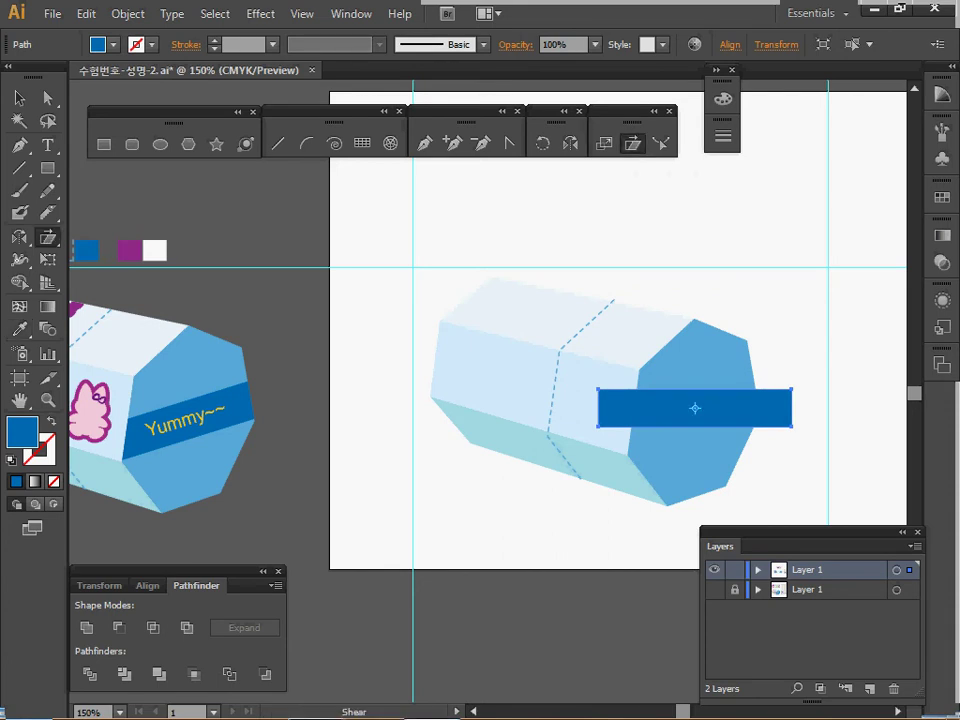
{"action": "left_click", "coordinate": [790, 408]}
{"action": "left_click_drag", "start_coordinate": [598, 406], "coordinate": [590, 467]}
{"action": "left_click_drag", "start_coordinate": [791, 409], "coordinate": [785, 380]}
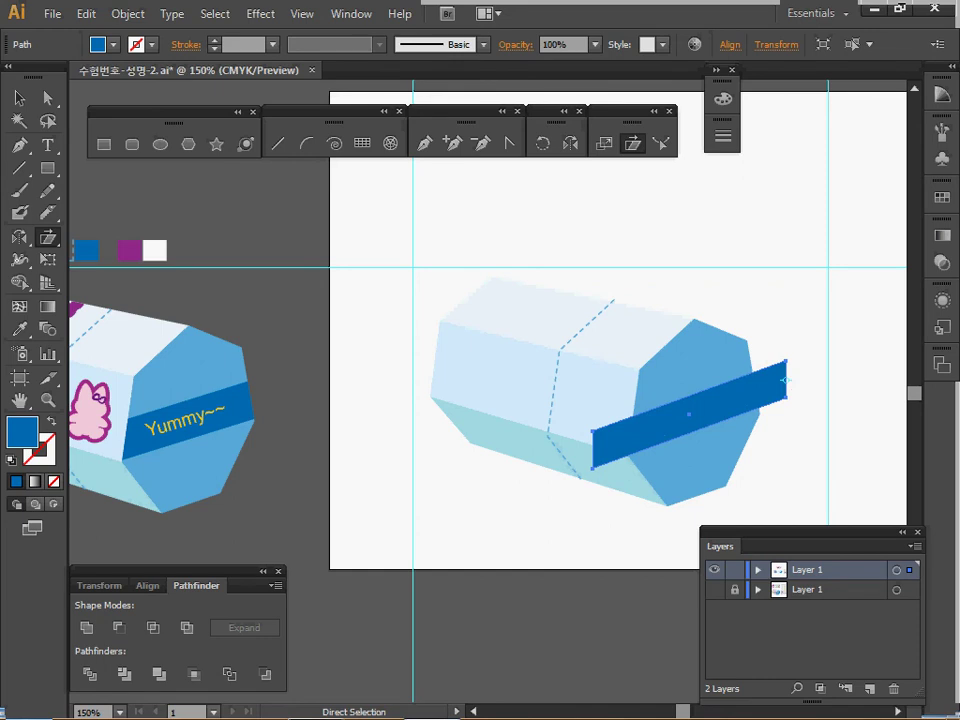
- Fine-tune the dark blue band's slant and position so its lower edge meets the left and right corners of the heptagonal end
{"action": "left_click_drag", "start_coordinate": [786, 380], "coordinate": [787, 382]}
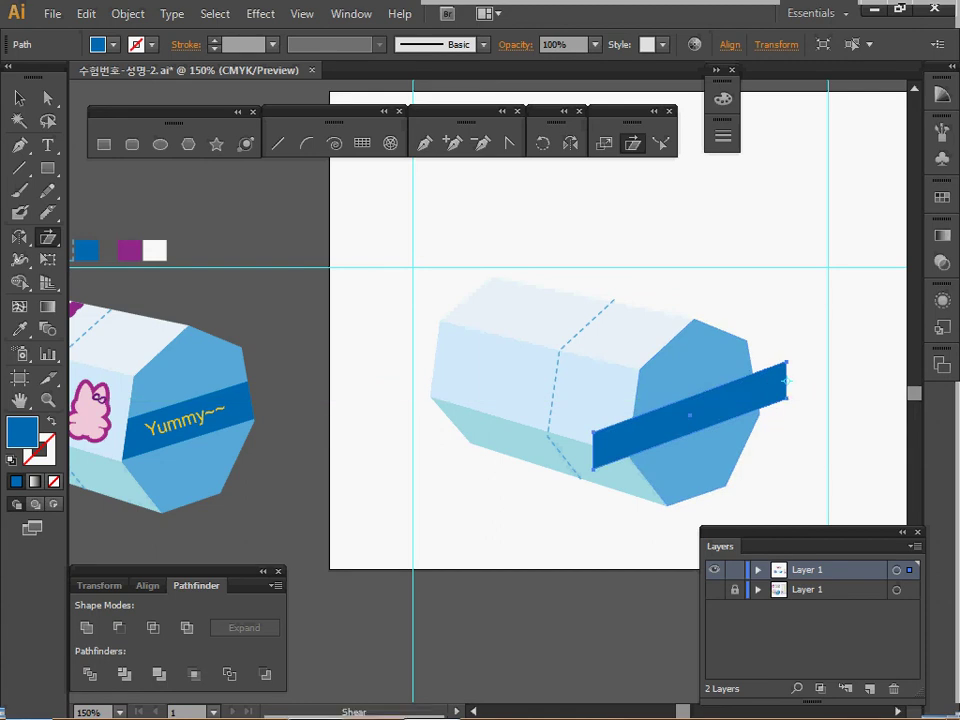
{"action": "left_click", "coordinate": [593, 432]}
{"action": "left_click_drag", "start_coordinate": [818, 377], "coordinate": [787, 378]}
{"action": "left_click_drag", "start_coordinate": [701, 417], "coordinate": [700, 412]}
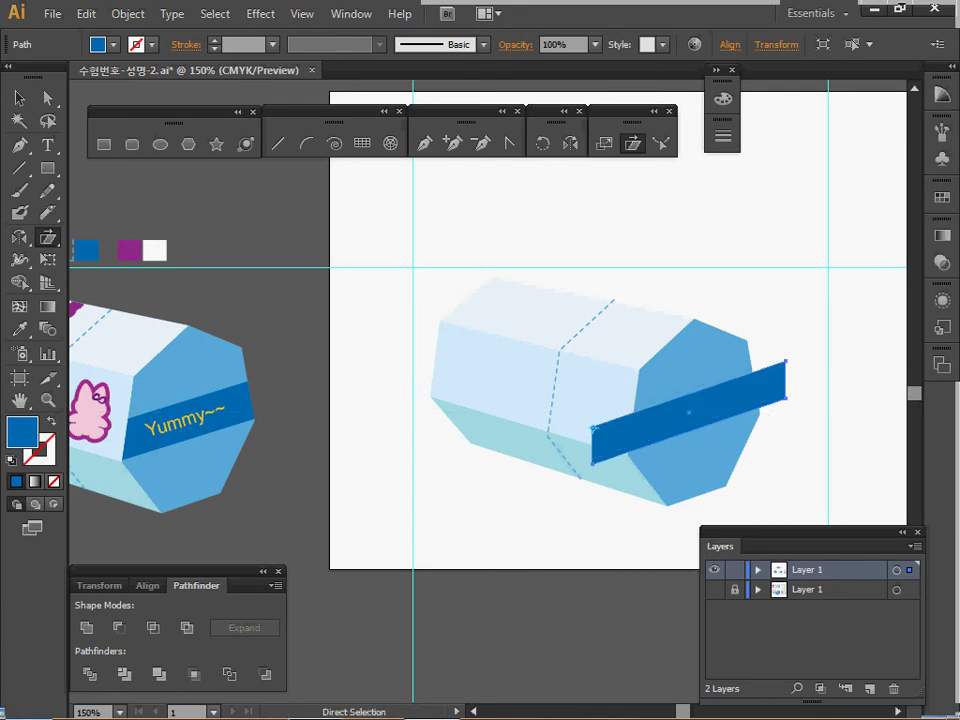
{"action": "left_click", "coordinate": [628, 454]}
{"action": "left_click_drag", "start_coordinate": [806, 376], "coordinate": [806, 381]}
{"action": "key", "text": "ctrl"}
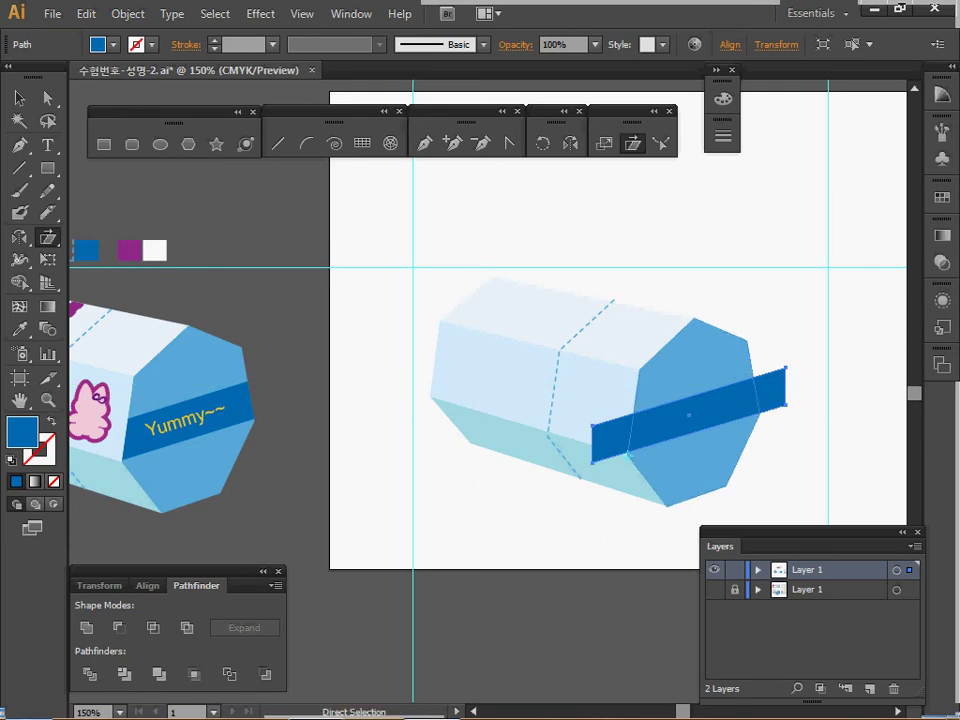
- Trim the dark blue band to the heptagonal end by intersecting it with an in-place copy of that face, and save the document
{"action": "left_click", "coordinate": [800, 450], "text": "ctrl"}
{"action": "left_click", "coordinate": [694, 462], "text": "ctrl"}
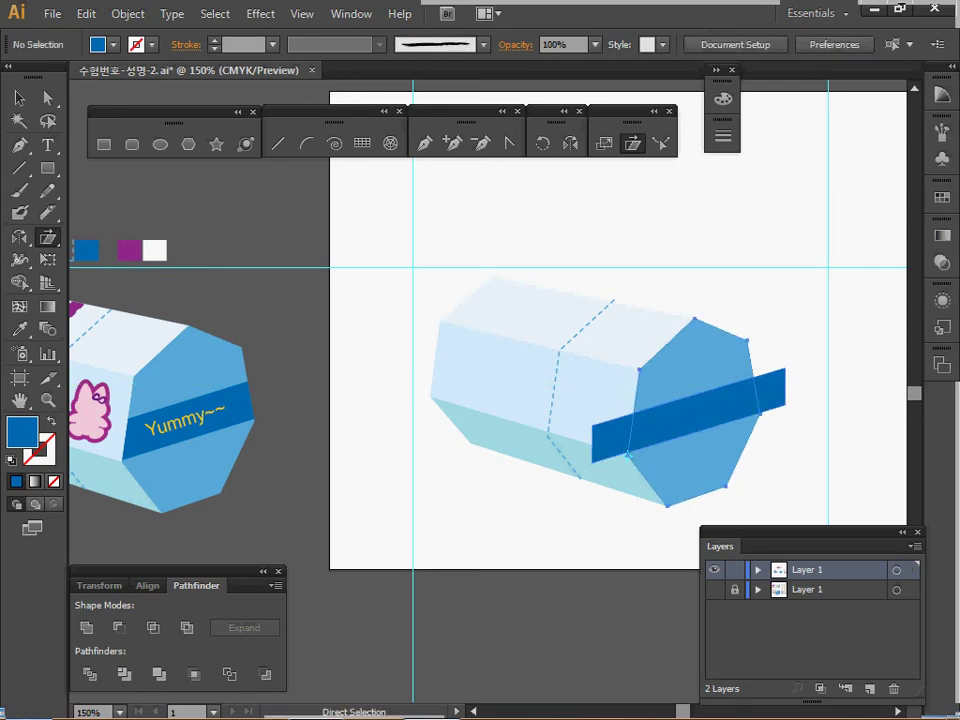
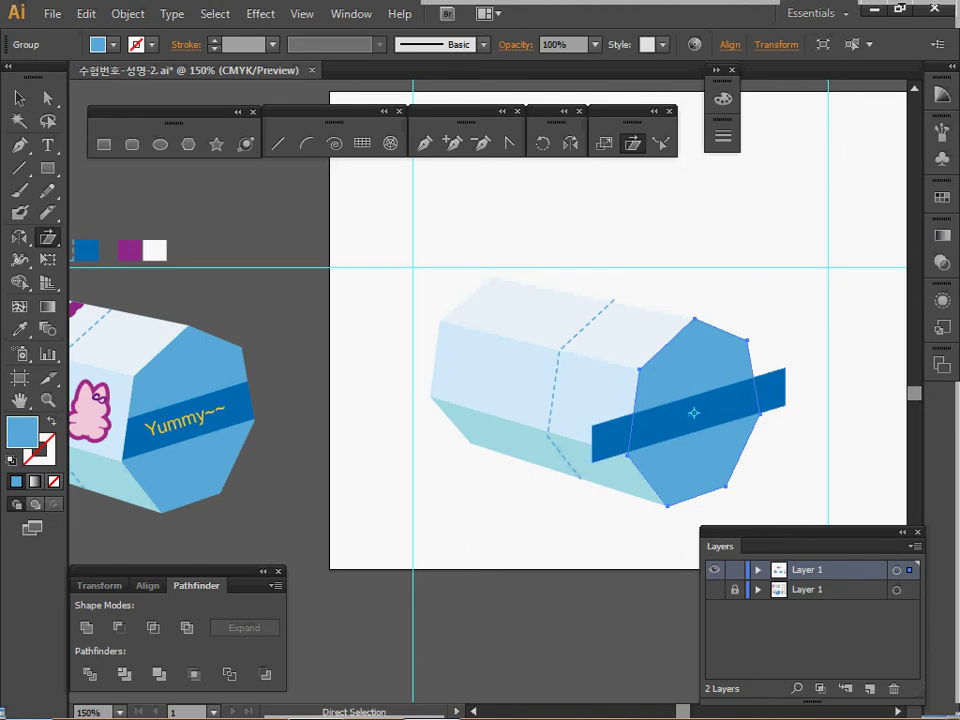
{"action": "left_click", "coordinate": [692, 413], "text": "ctrl+shift"}
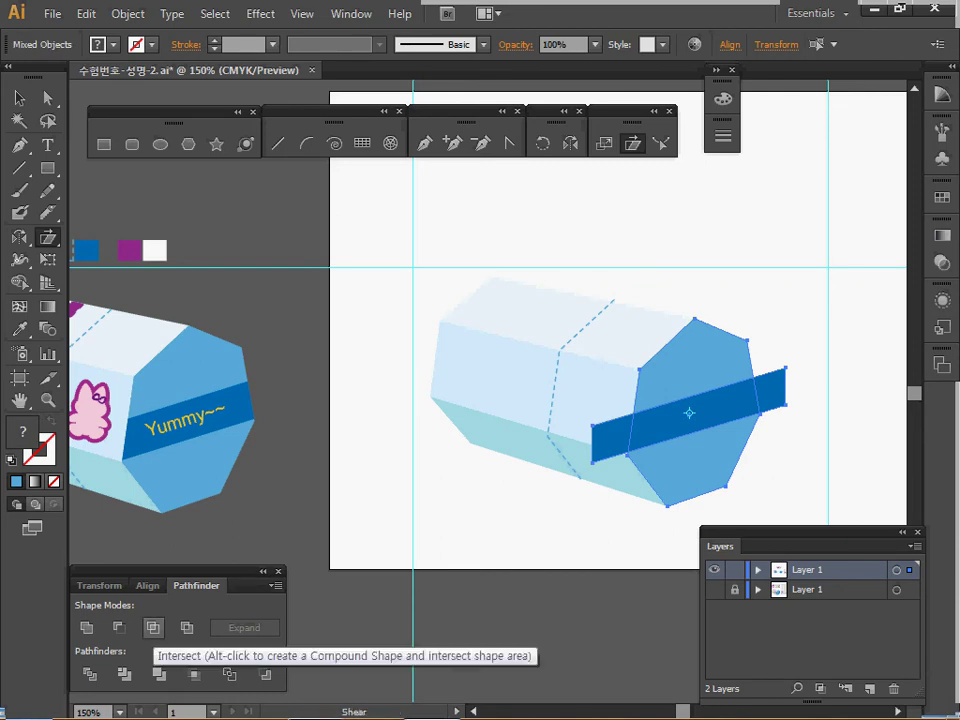
{"action": "left_click", "coordinate": [153, 628]}
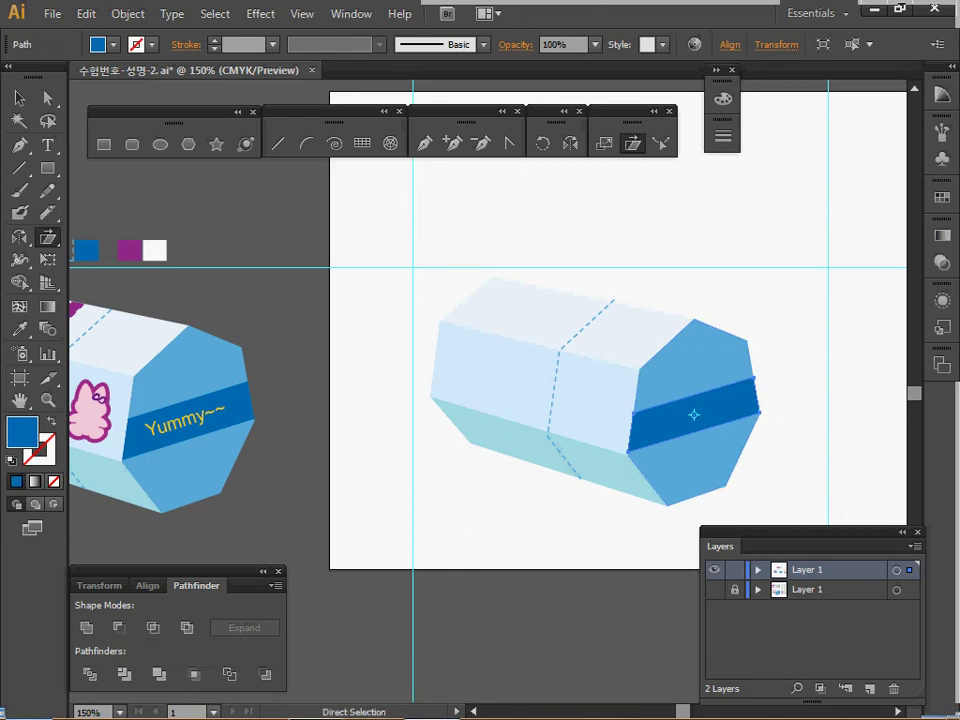
{"action": "key", "text": "ctrl+s"}
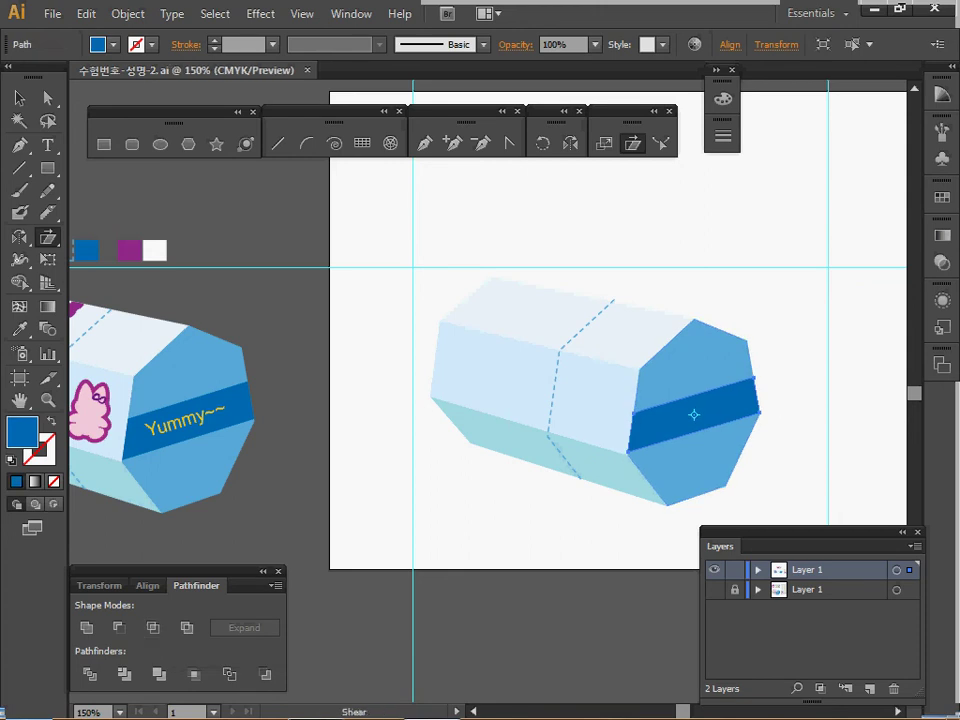
- Copy the left pink bunny with its bow from above the artboard and paste the copy beside the box
{"action": "key", "text": "ctrl+minus"}
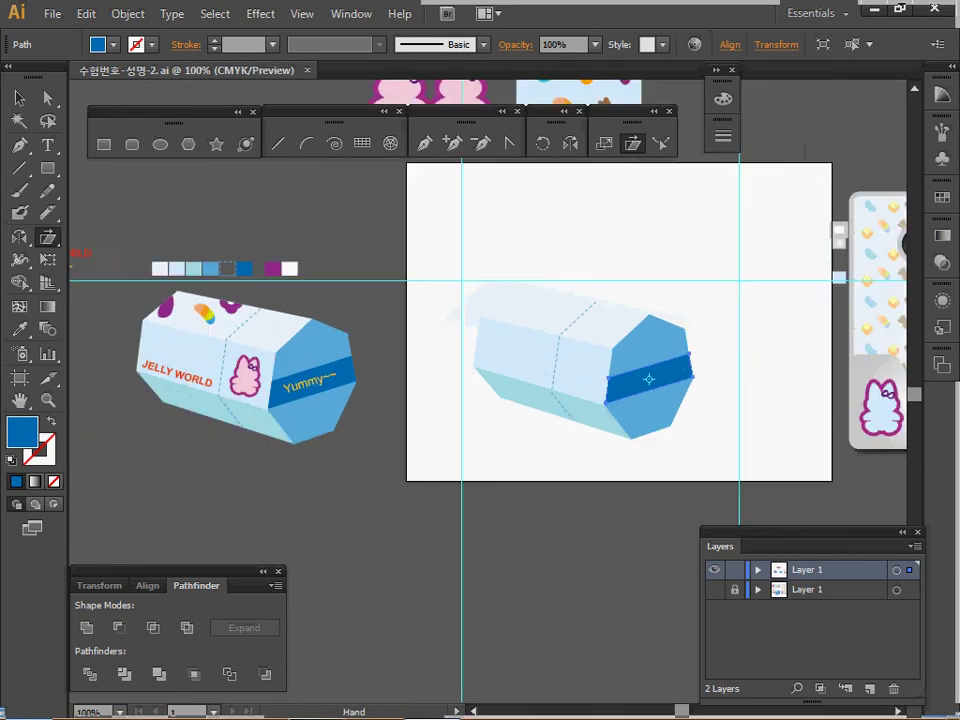
{"action": "left_click_drag", "start_coordinate": [600, 350], "coordinate": [563, 432]}
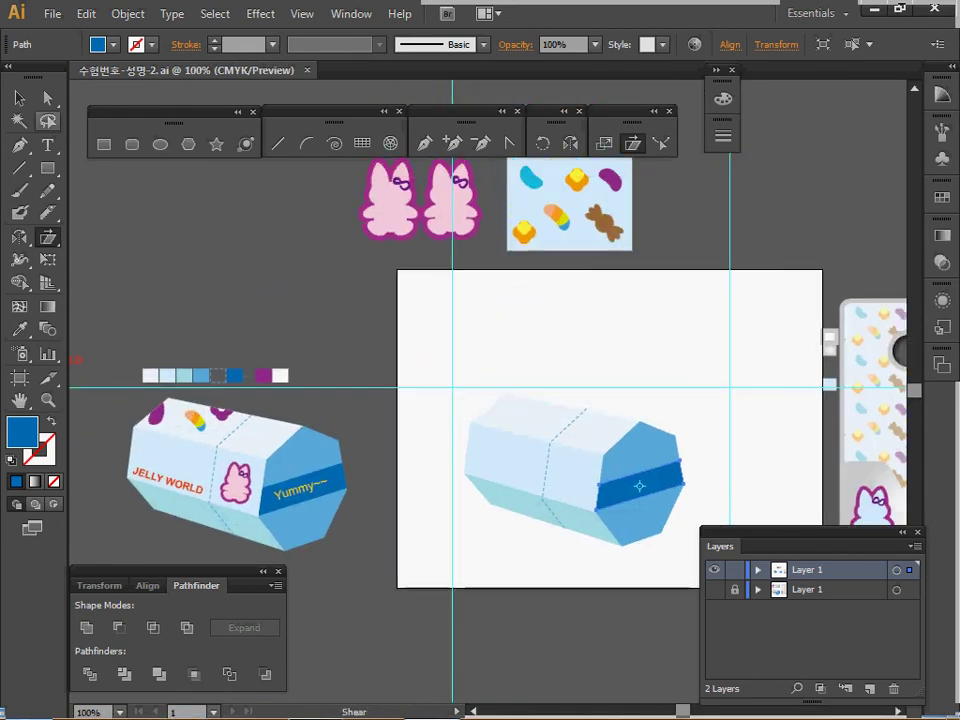
{"action": "left_click", "coordinate": [19, 98]}
{"action": "left_click", "coordinate": [639, 486]}
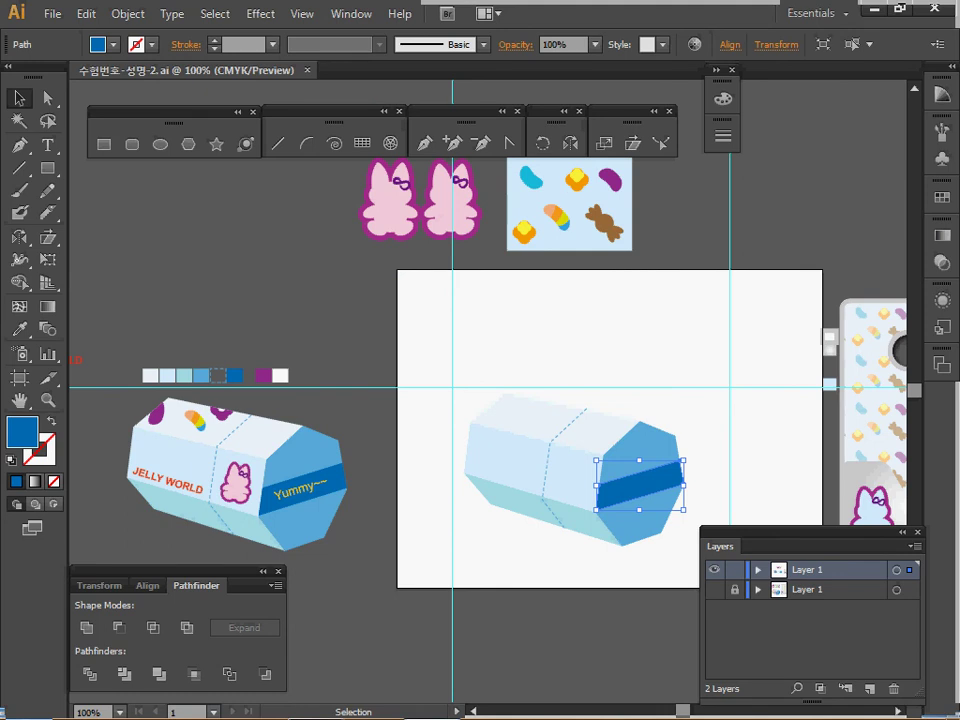
{"action": "left_click", "coordinate": [460, 180]}
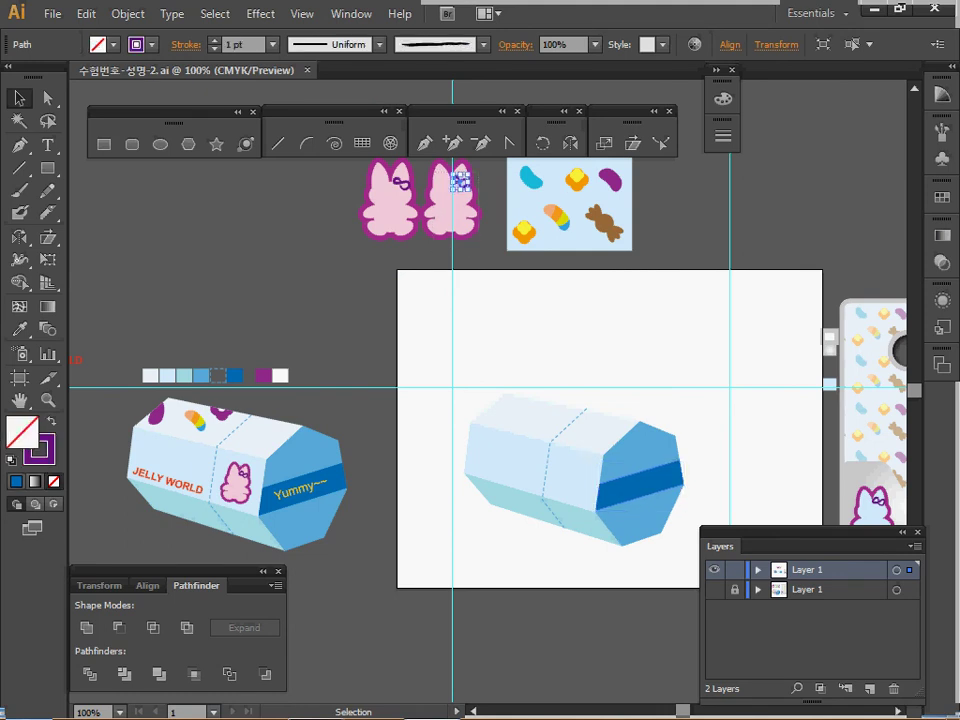
{"action": "left_click", "coordinate": [388, 200]}
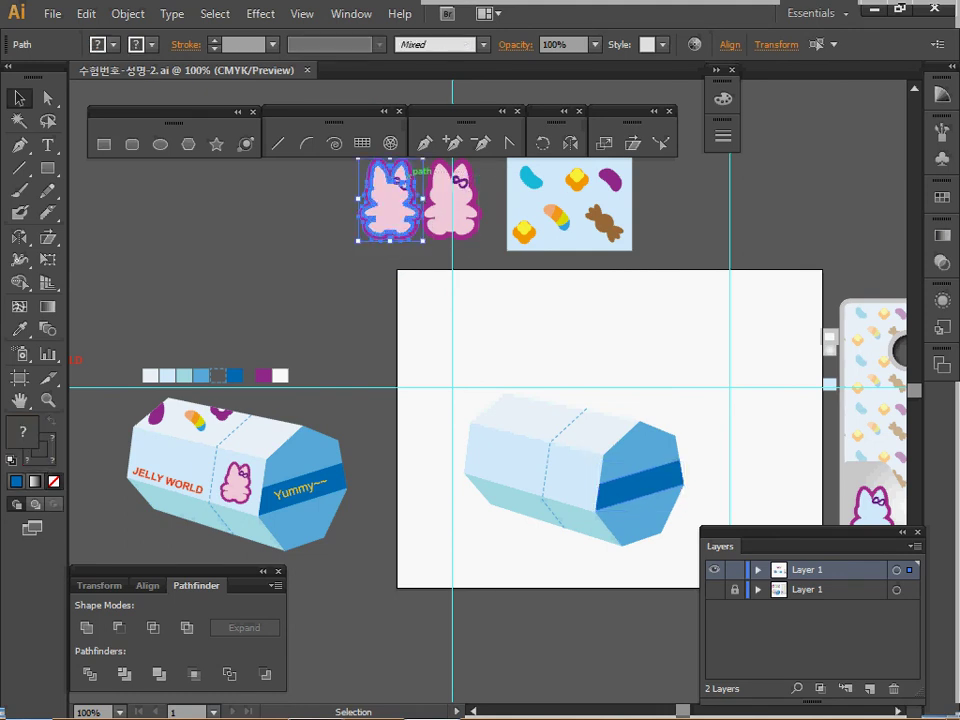
{"action": "left_click_drag", "start_coordinate": [361, 262], "coordinate": [403, 173]}
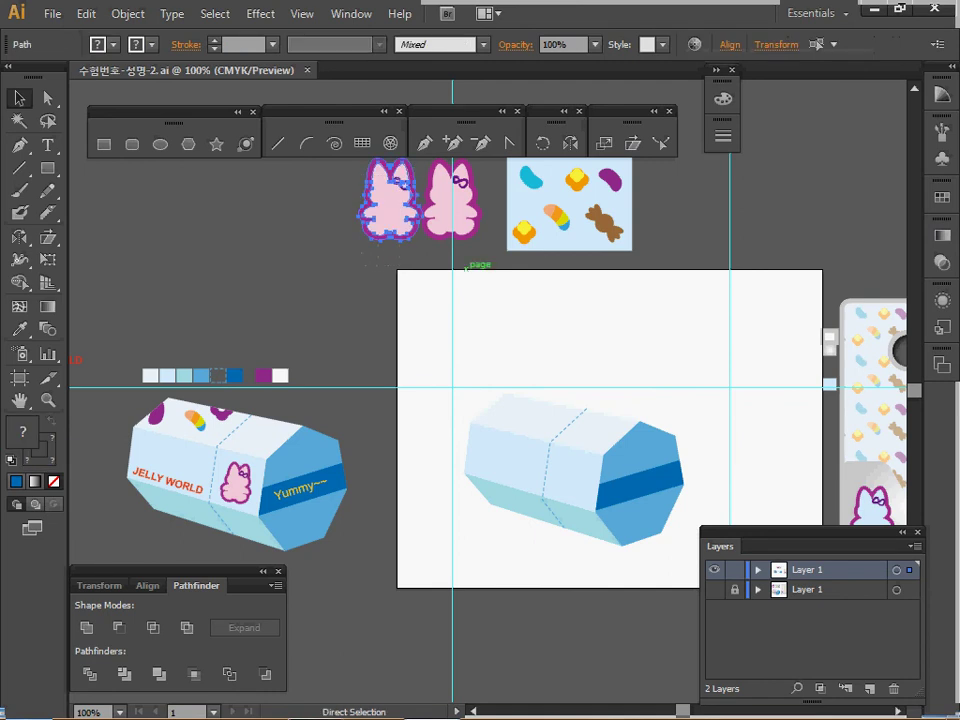
{"action": "left_click", "coordinate": [620, 490], "text": "ctrl"}
{"action": "left_click_drag", "start_coordinate": [450, 410], "coordinate": [722, 422]}
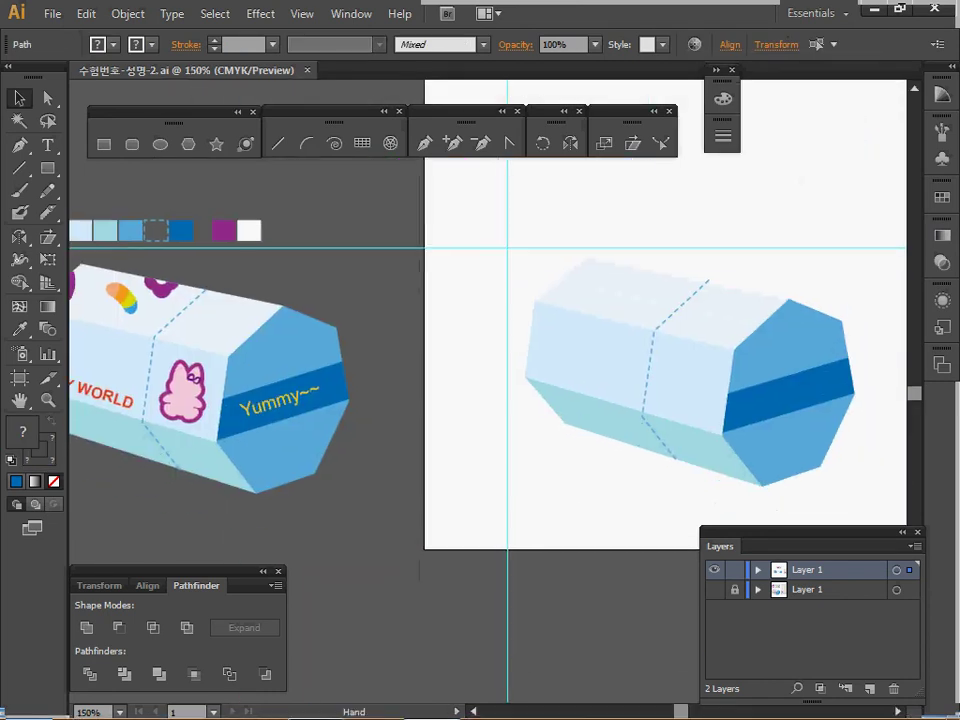
{"action": "key", "text": "ctrl+v"}
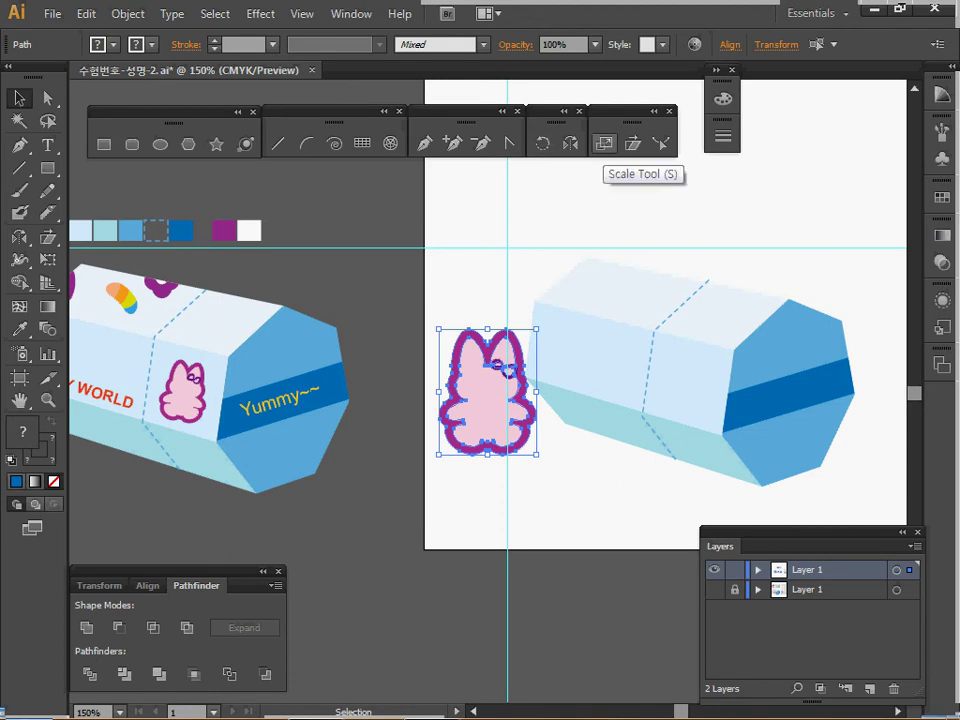
- Scale the pasted bunny uniformly to 50%, including its strokes
{"action": "double_click", "coordinate": [604, 143]}
{"action": "type", "text": "50"}
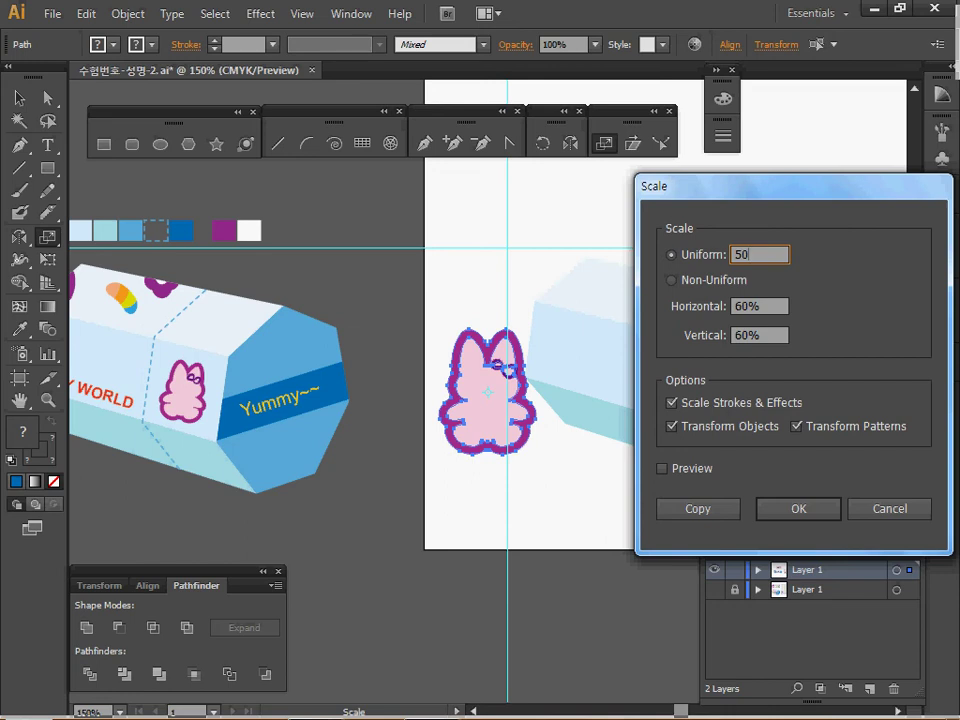
{"action": "key", "text": "Return"}
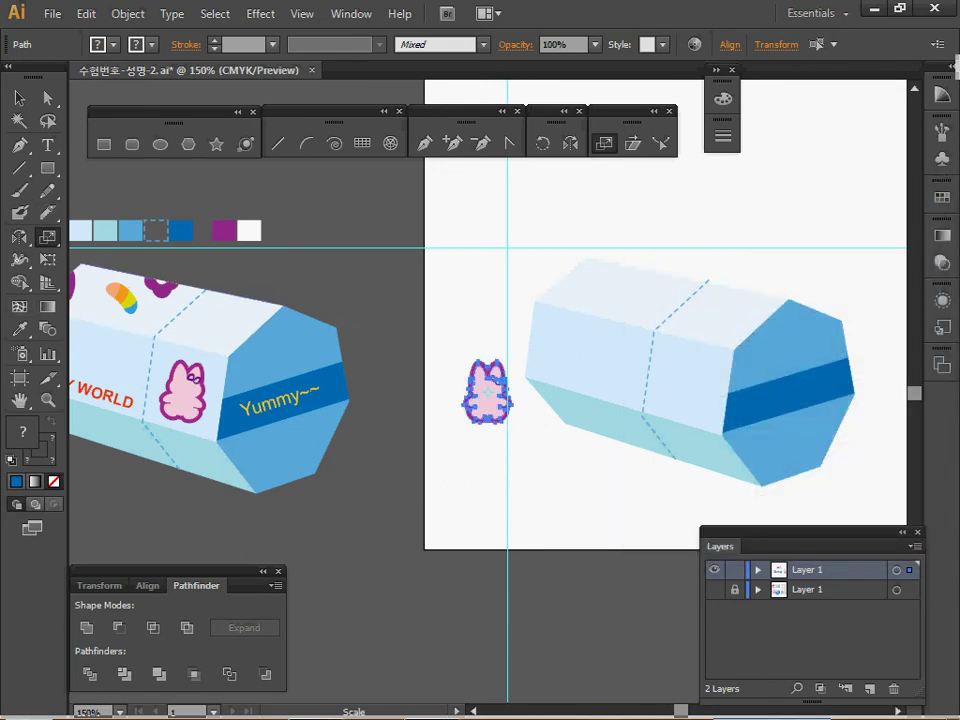
- Rotate the small bunny by -10° and place it on the box's side face between the fold line and the heptagonal end, saving the document
{"action": "double_click", "coordinate": [542, 143]}
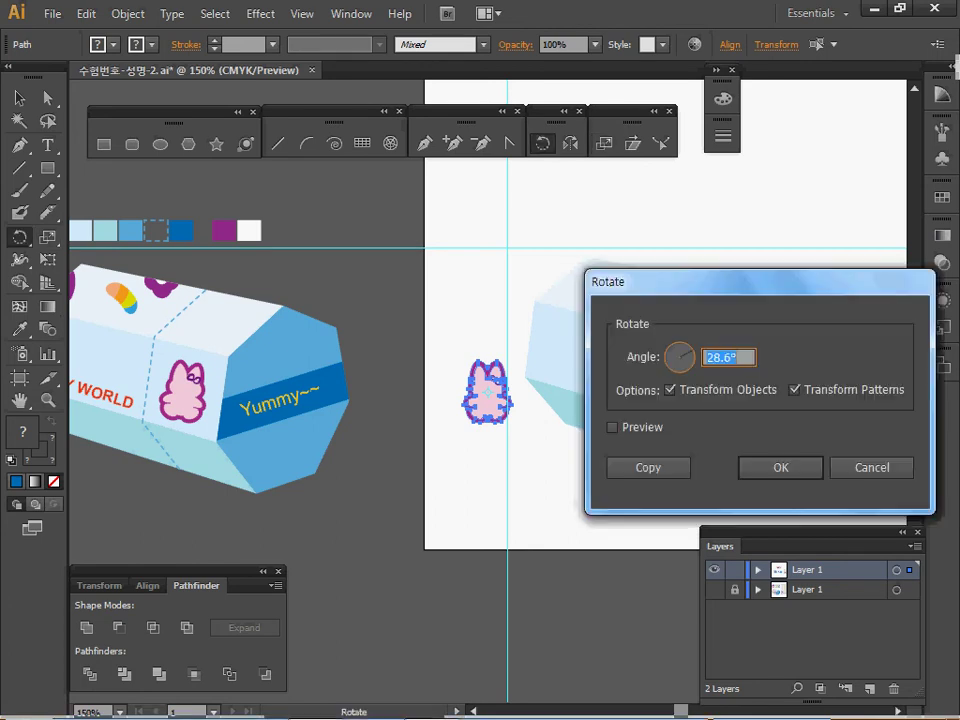
{"action": "type", "text": "-10"}
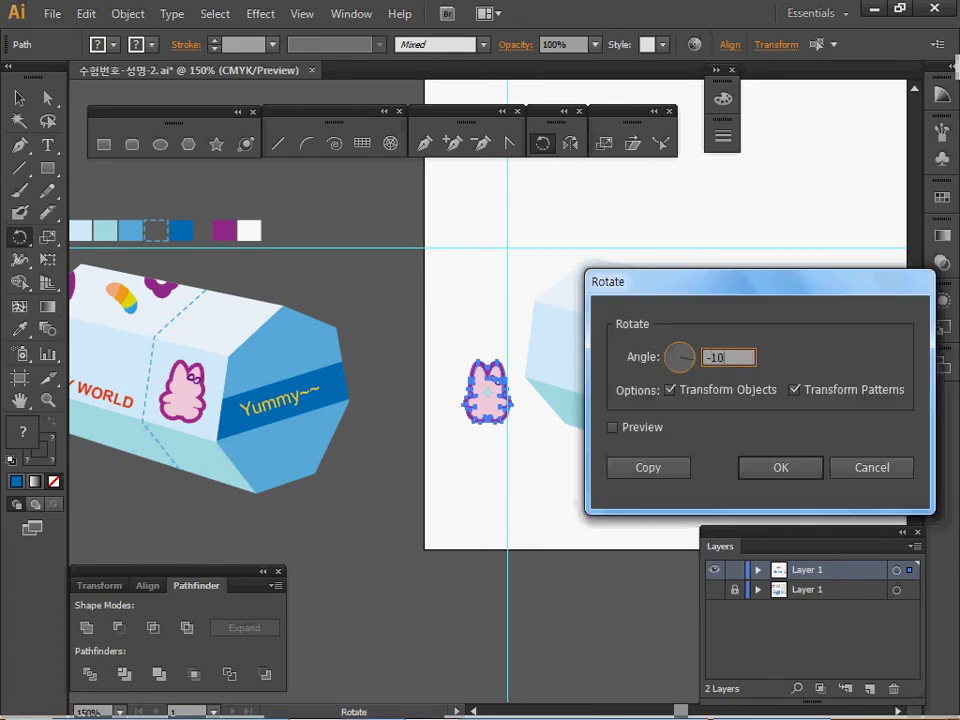
{"action": "key", "text": "Return"}
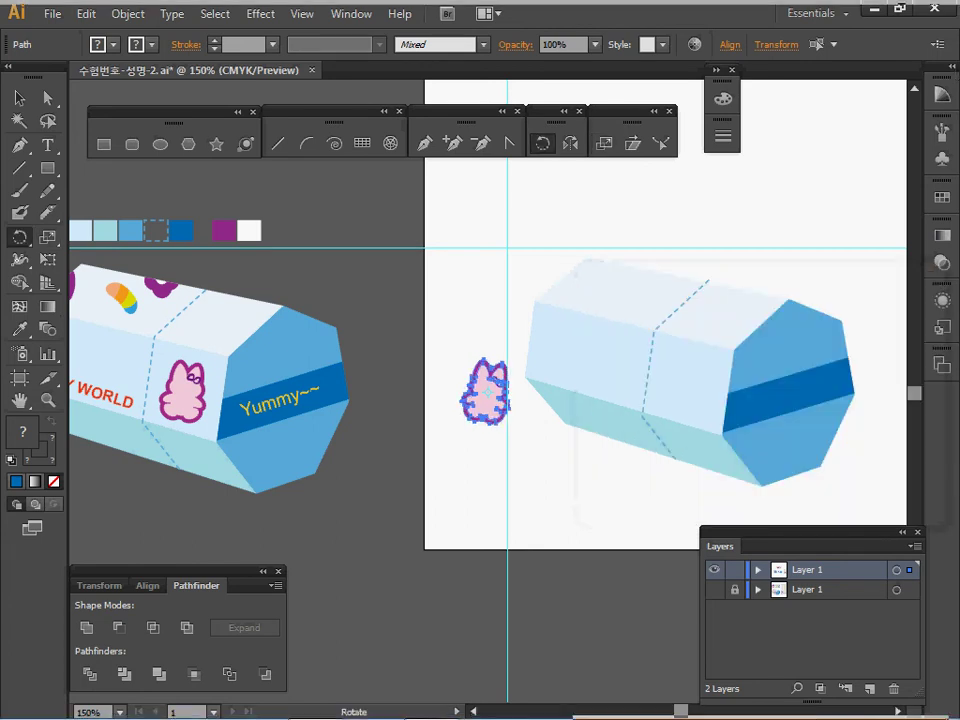
{"action": "left_click_drag", "start_coordinate": [497, 402], "coordinate": [700, 394]}
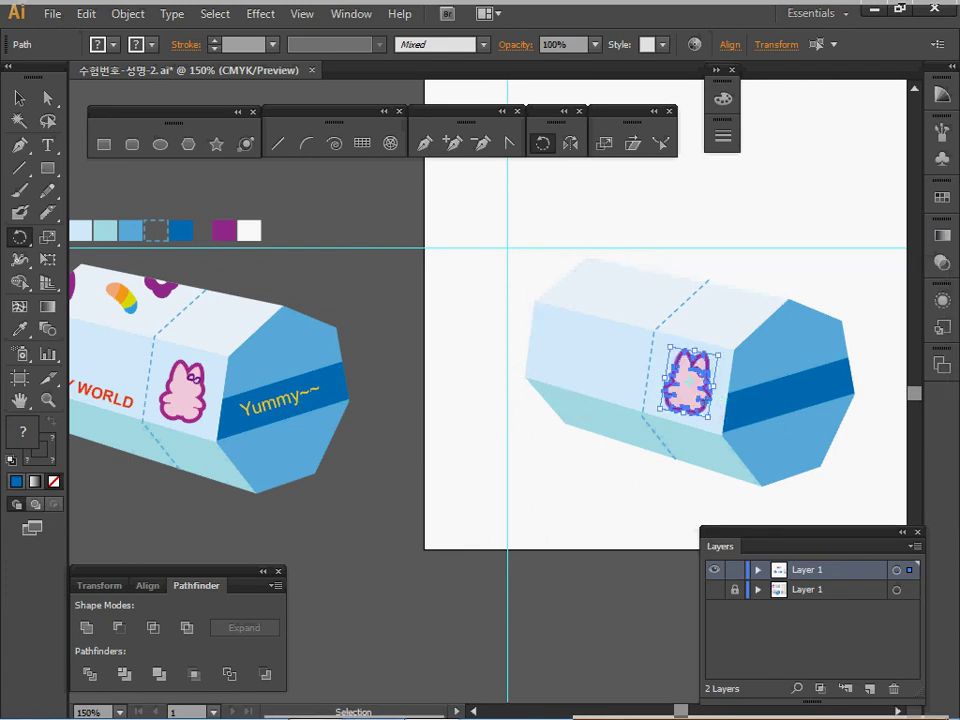
{"action": "key", "text": "ctrl+s"}
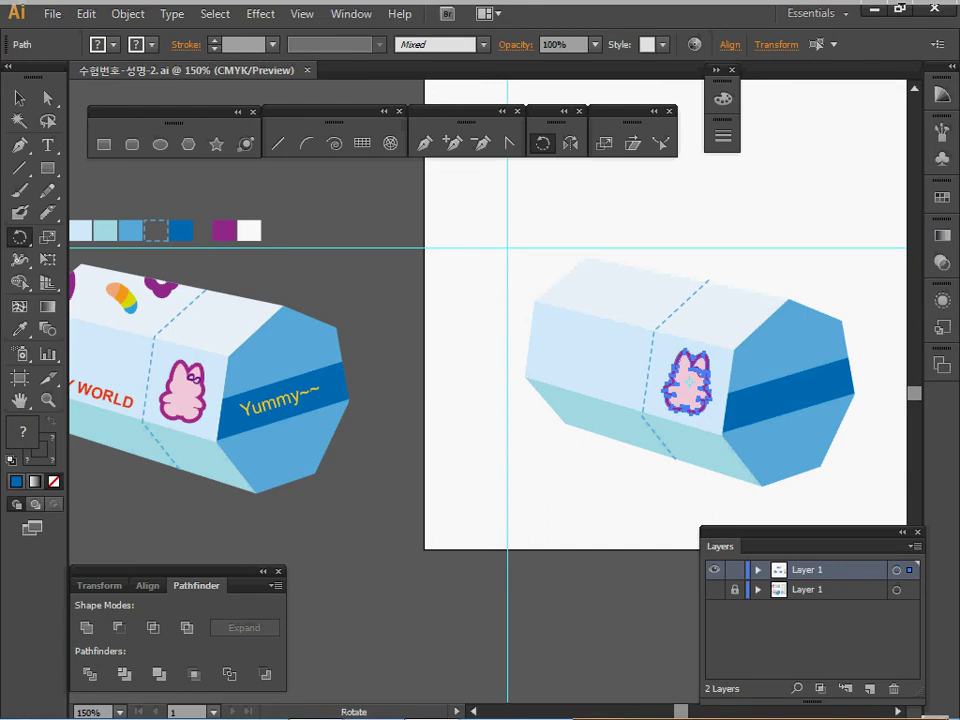
- Copy the purple bean, the striped jelly and the lower-left orange flower from the candy pattern tile and paste them near the box
{"action": "key", "text": "space"}
{"action": "left_click_drag", "start_coordinate": [610, 360], "coordinate": [661, 424]}
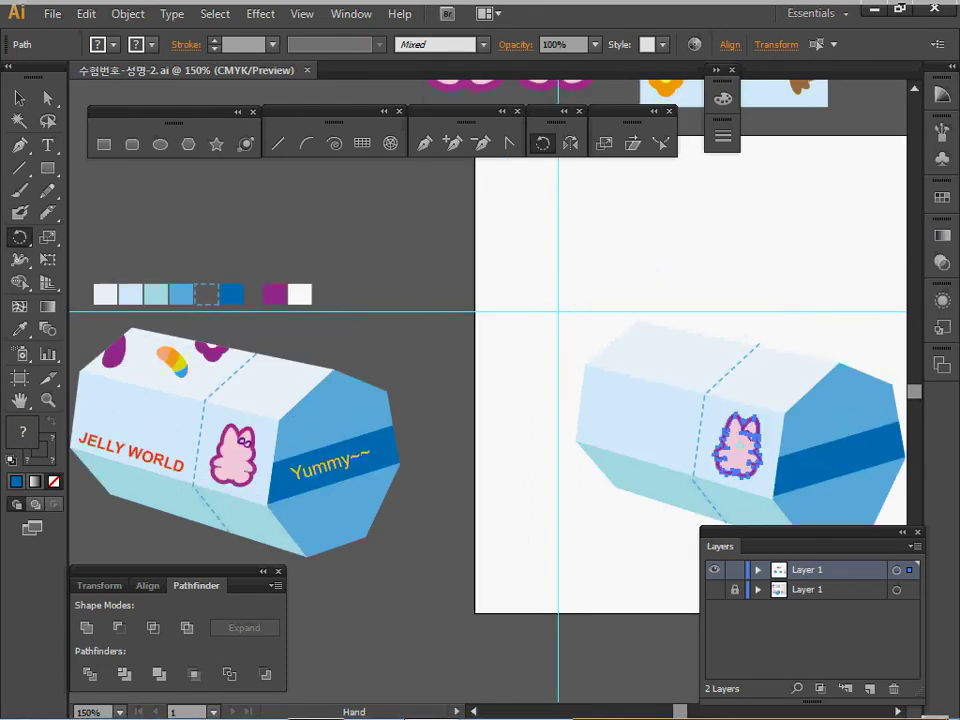
{"action": "left_click_drag", "start_coordinate": [661, 424], "coordinate": [613, 567]}
{"action": "left_click_drag", "start_coordinate": [552, 542], "coordinate": [618, 545]}
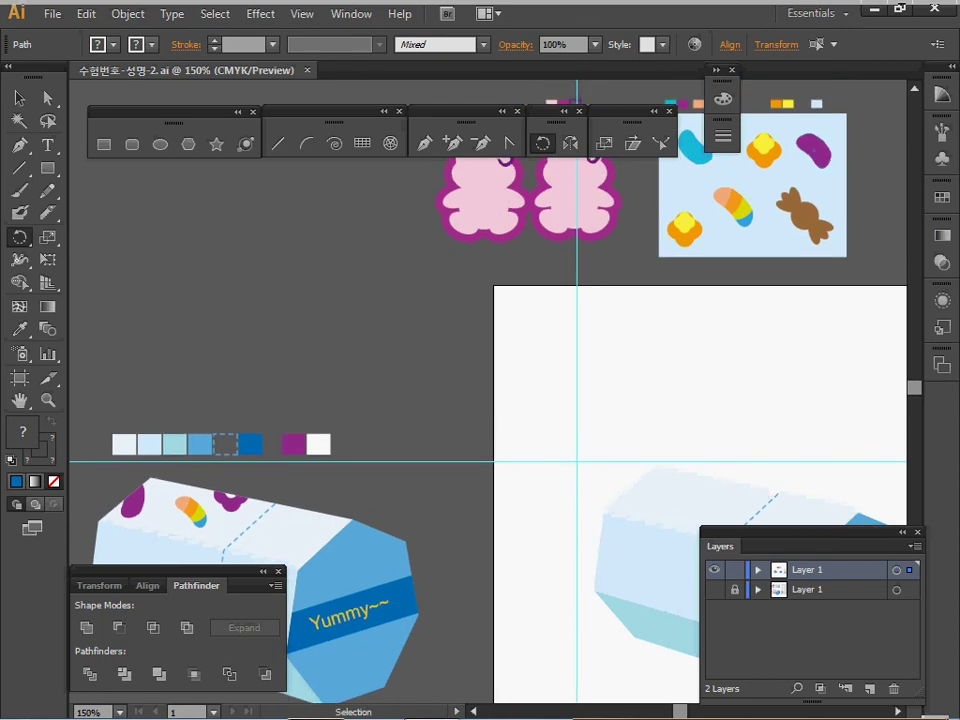
{"action": "left_click", "coordinate": [814, 150]}
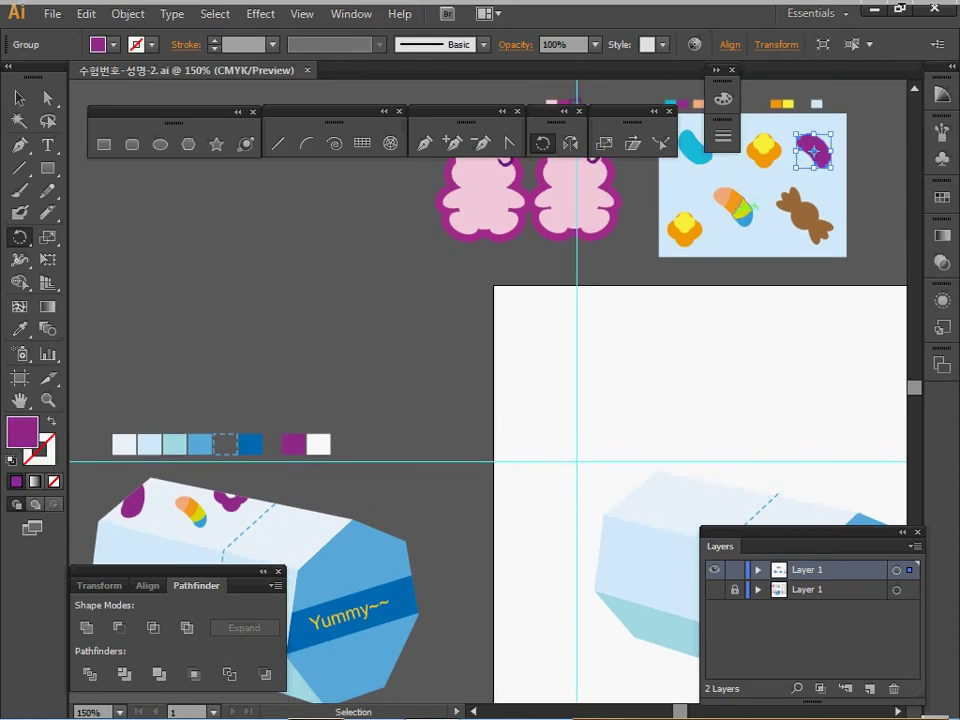
{"action": "left_click", "coordinate": [735, 205], "text": "shift"}
{"action": "left_click", "coordinate": [684, 224], "text": "shift"}
{"action": "key", "text": "space"}
{"action": "left_click_drag", "start_coordinate": [668, 330], "coordinate": [572, 158]}
{"action": "key", "text": "ctrl+v"}
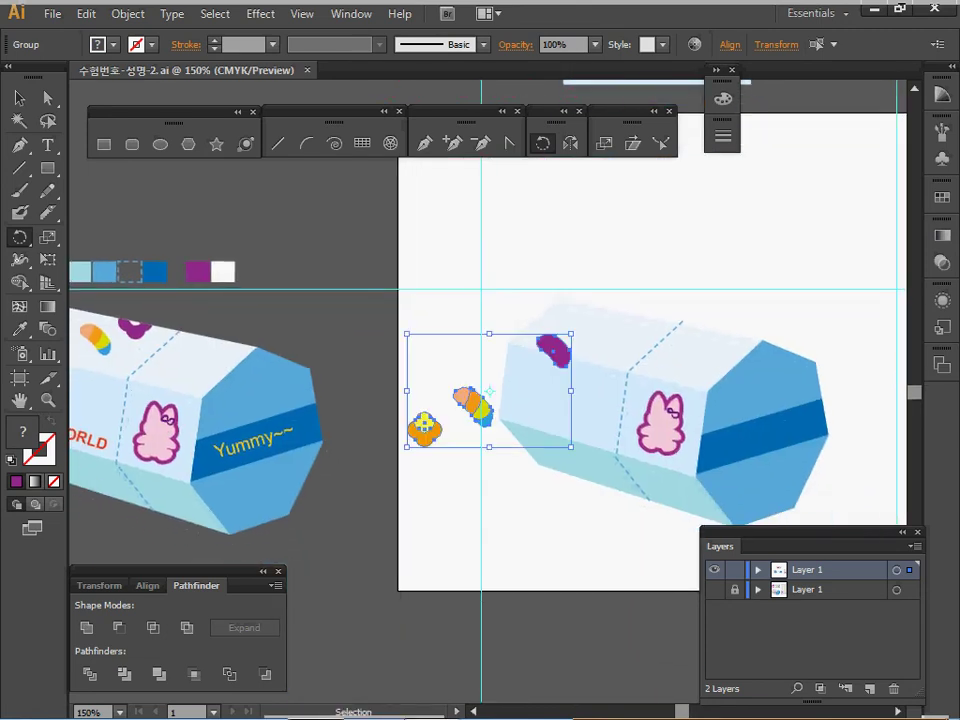
- Arrange the candies on the box's top face as in the reference: upright purple bean at the left end, striped jelly mid-way, flower at the upper edge
{"action": "left_click_drag", "start_coordinate": [555, 349], "coordinate": [665, 318]}
{"action": "key", "text": "space"}
{"action": "key", "text": "ctrl+shift+a"}
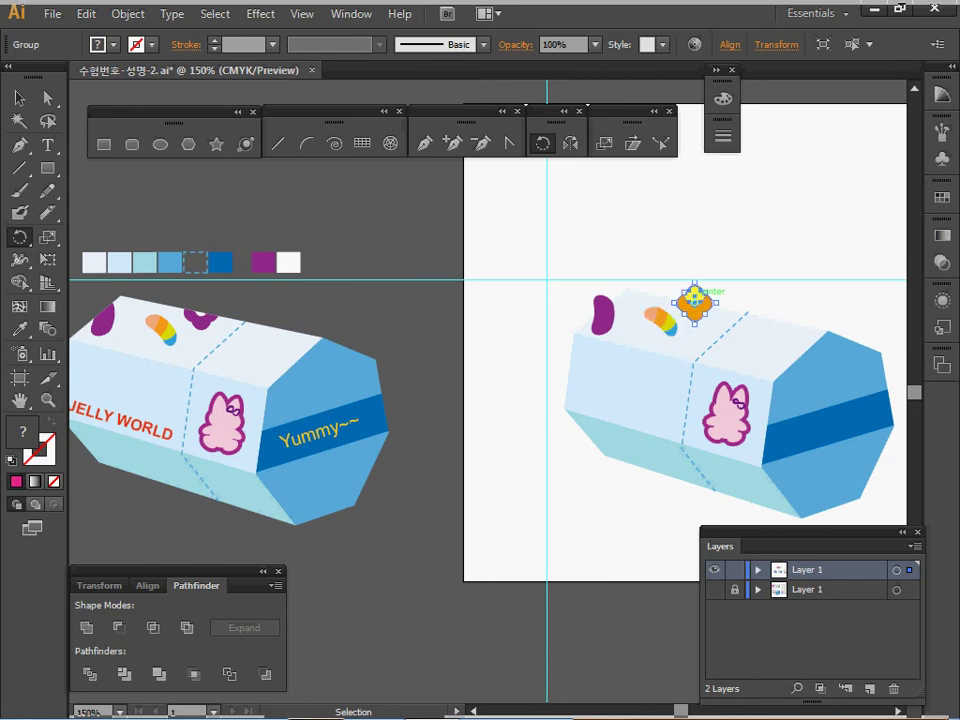
- Recolour the flower on the box's top face with a white centre and purple petals, leave its group, deselect and save the document
{"action": "double_click", "coordinate": [694, 298]}
{"action": "left_click", "coordinate": [694, 298]}
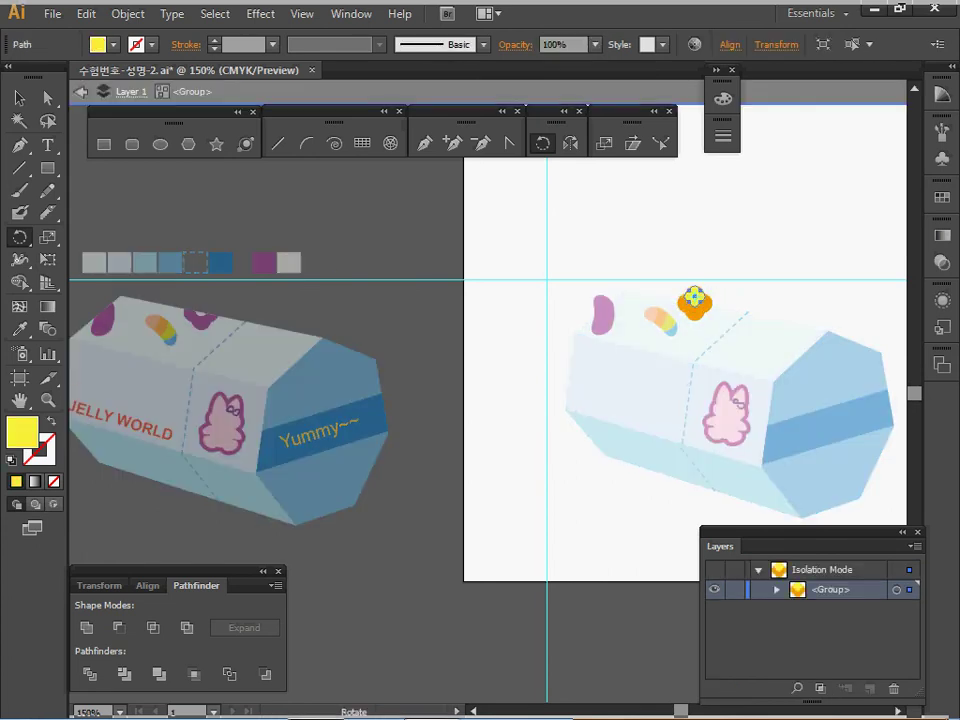
{"action": "key", "text": "i"}
{"action": "left_click", "coordinate": [694, 298]}
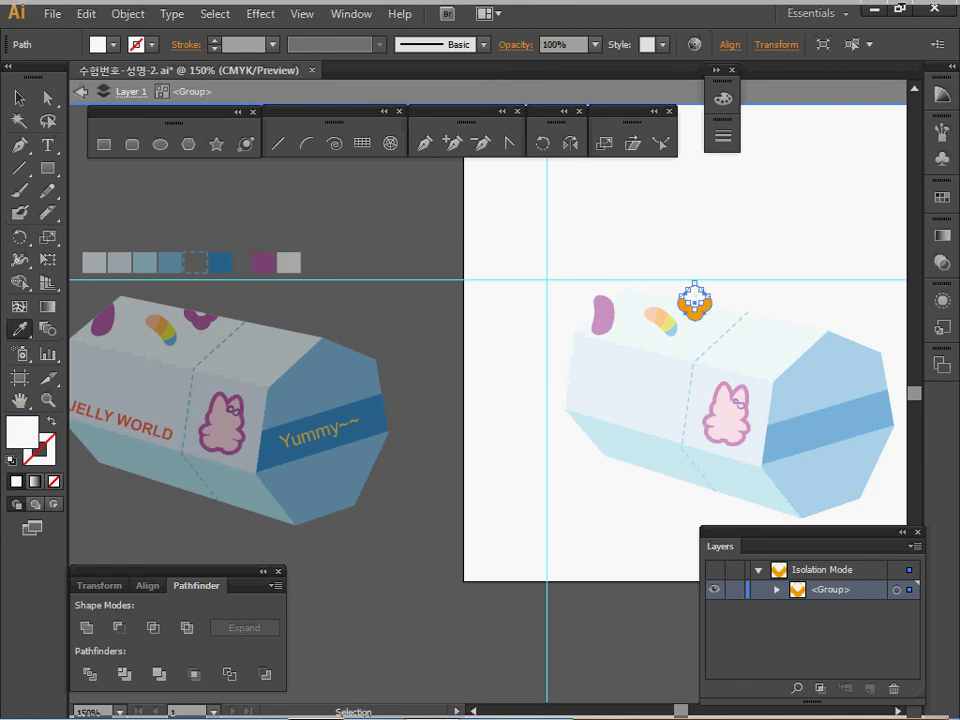
{"action": "left_click", "coordinate": [694, 300]}
{"action": "left_click", "coordinate": [520, 230]}
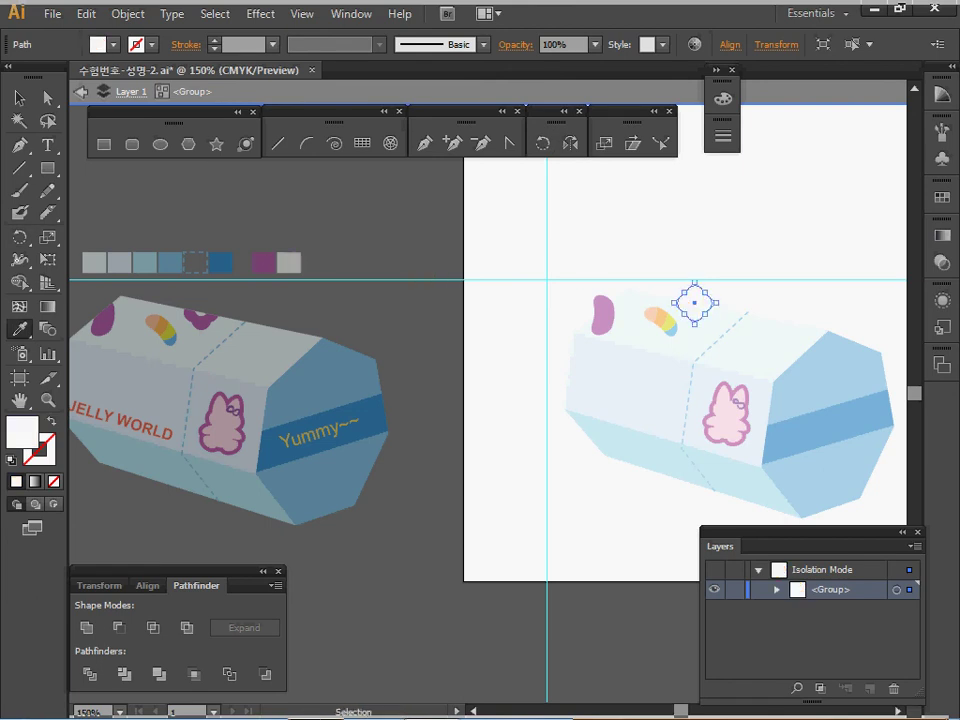
{"action": "left_click", "coordinate": [264, 263]}
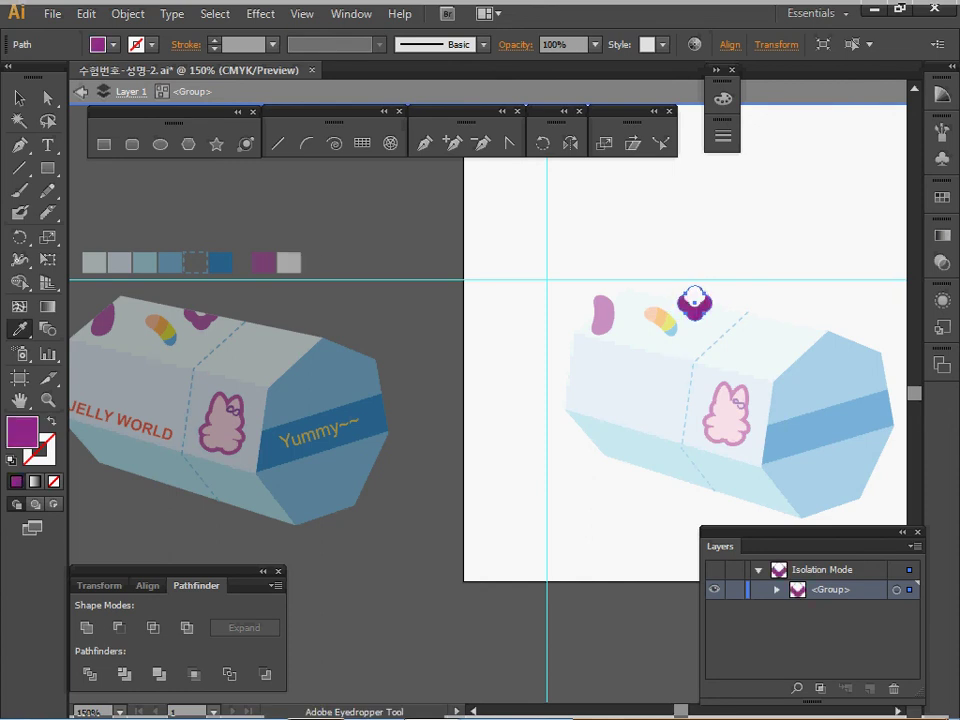
{"action": "key", "text": "Escape"}
{"action": "key", "text": "ctrl+shift+a"}
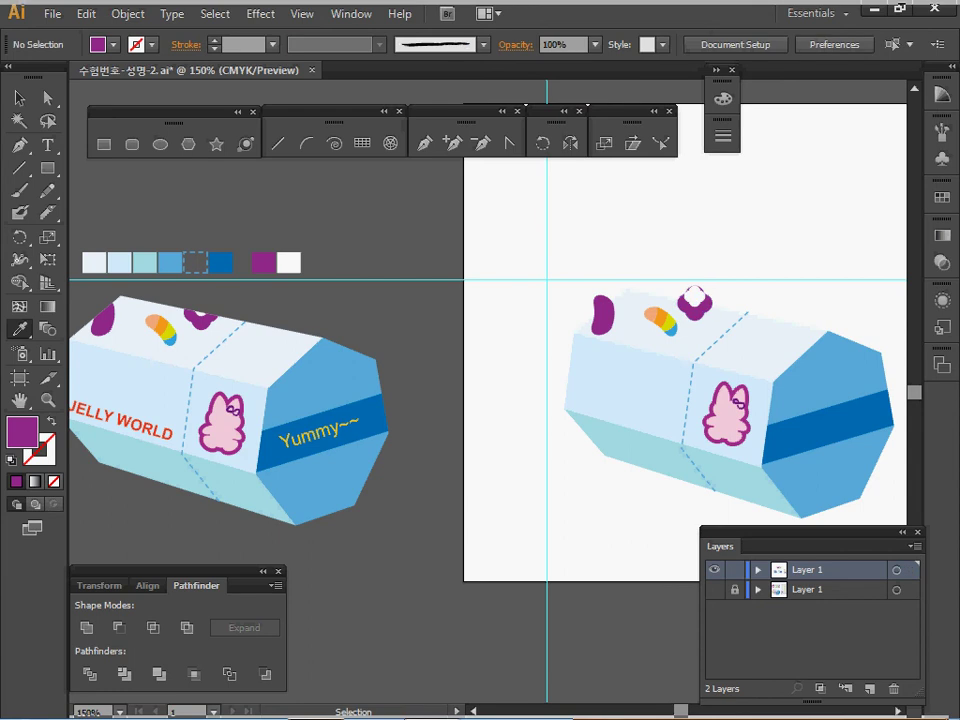
{"action": "key", "text": "ctrl+s"}
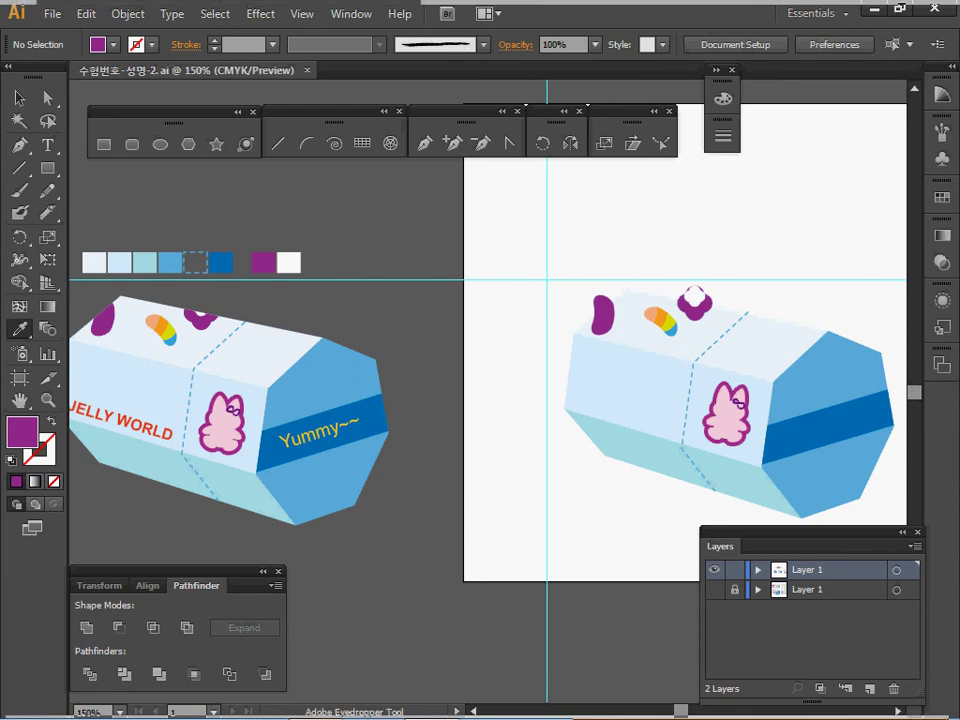
{"action": "key", "text": "v"}
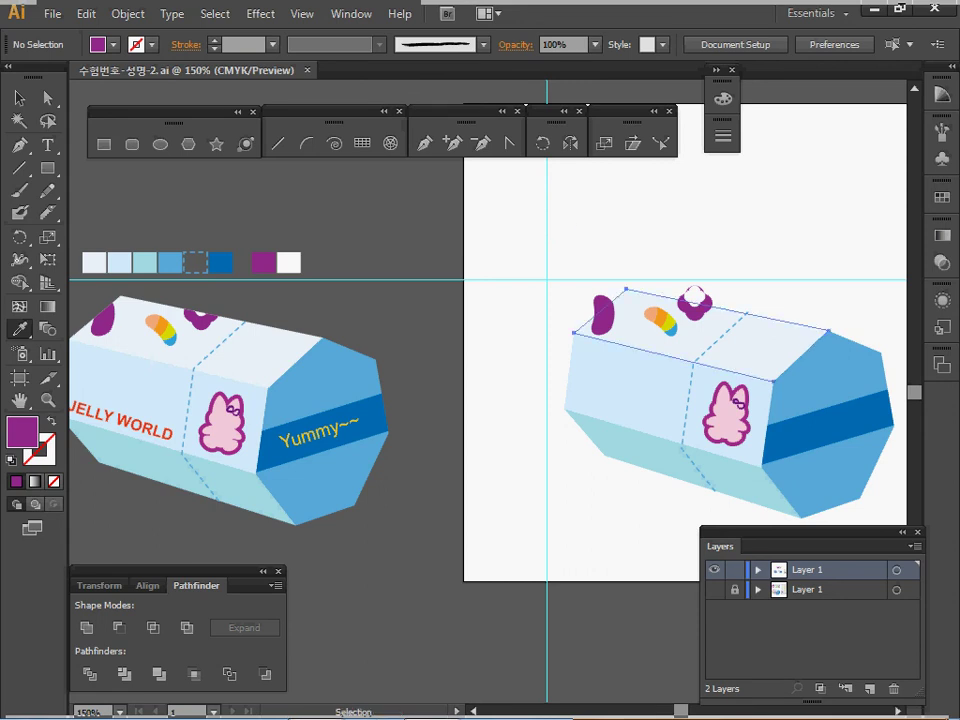
- Duplicate the box's top face in place and bring the copy in front of the candies
{"action": "left_click", "coordinate": [765, 345], "text": "ctrl"}
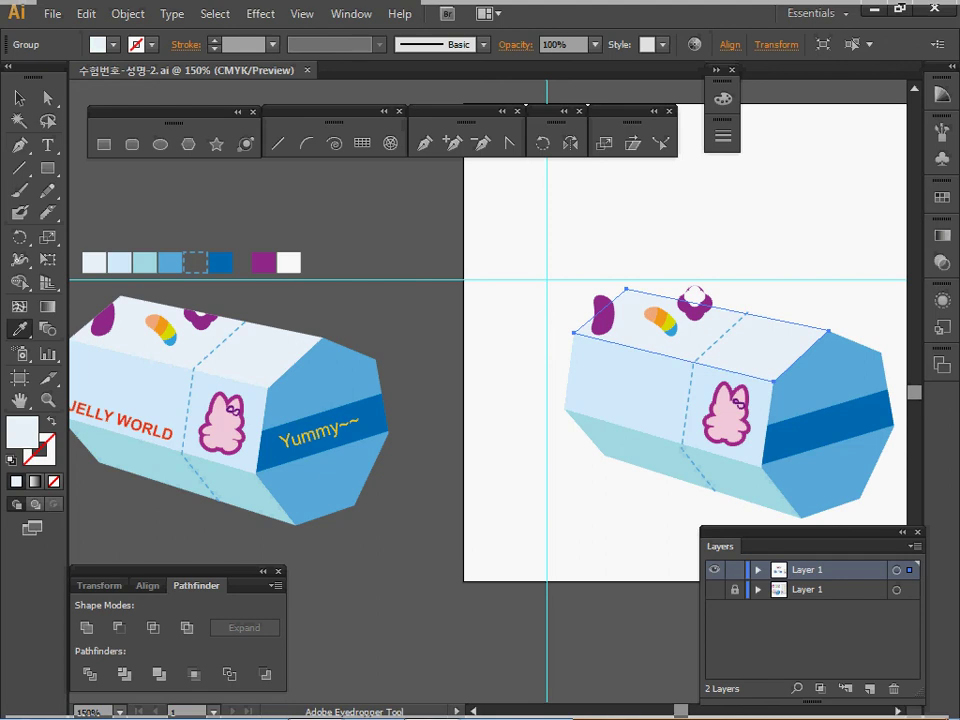
{"action": "key", "text": "ctrl"}
{"action": "key", "text": "ctrl+f"}
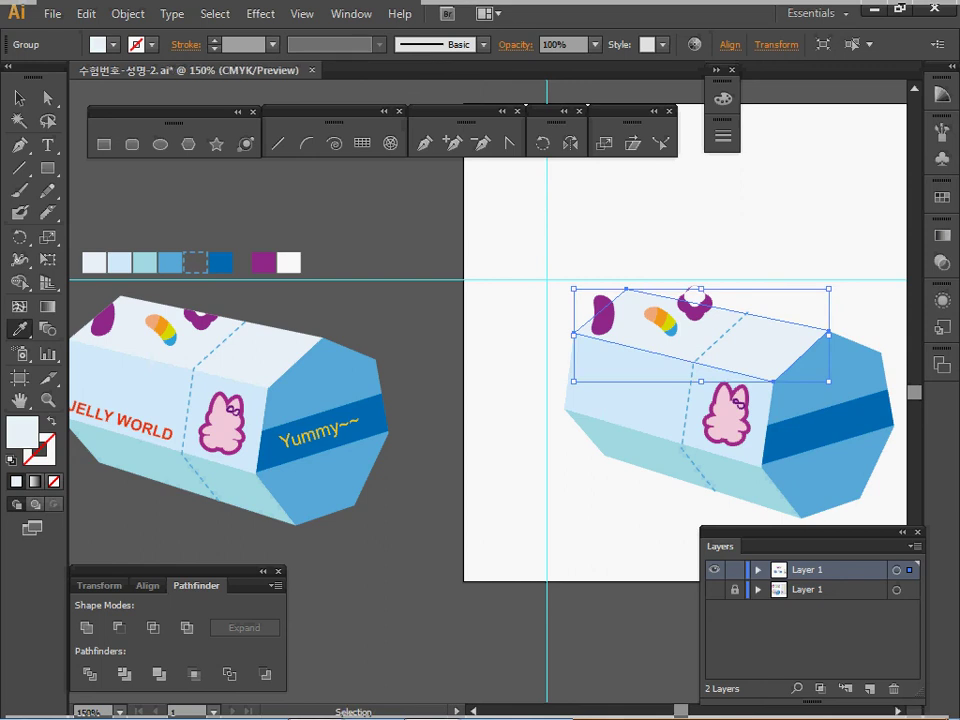
{"action": "key", "text": "ctrl+shift+bracketright"}
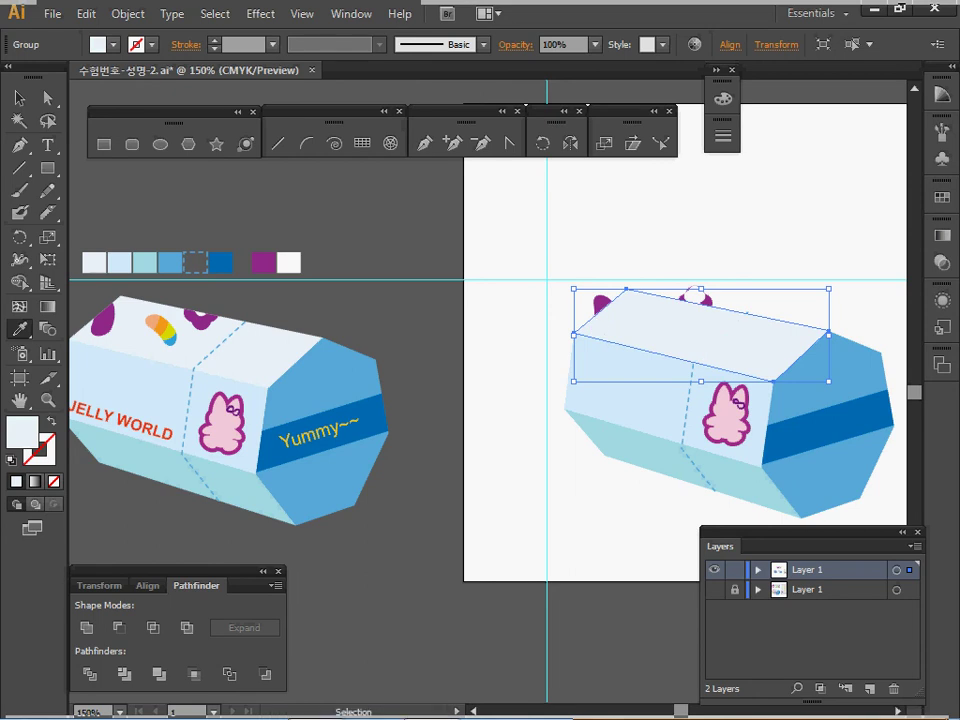
- Make a clipping mask from the front top-face copy over the purple bean, striped jelly and flower, deselect and save the document
{"action": "key", "text": "ctrl+y"}
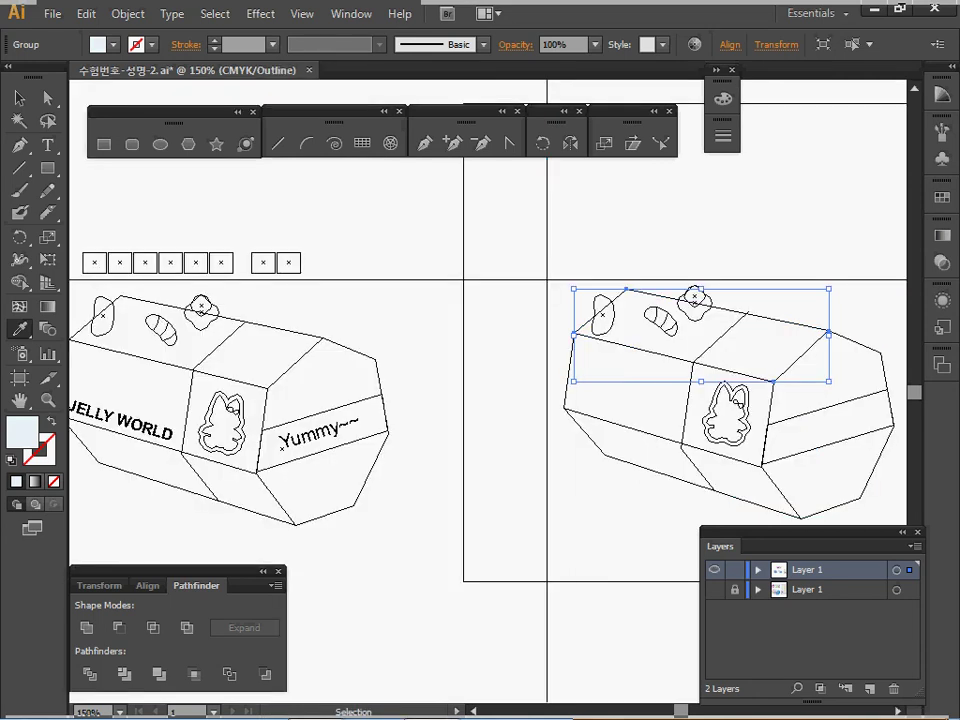
{"action": "left_click", "coordinate": [605, 320], "text": "shift"}
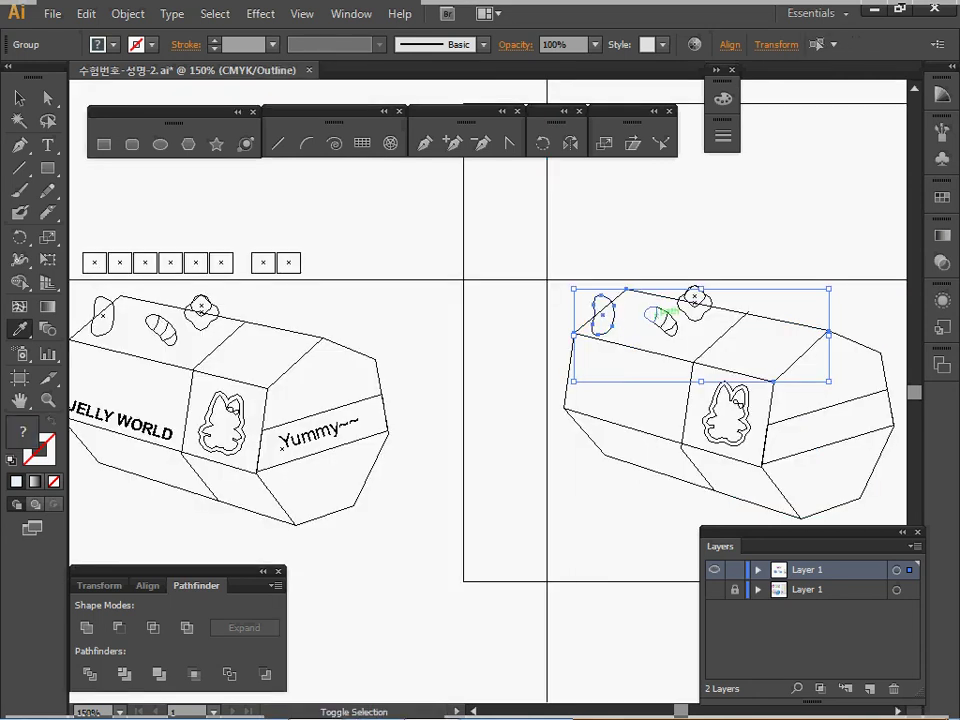
{"action": "left_click", "coordinate": [660, 320], "text": "shift"}
{"action": "left_click", "coordinate": [692, 302], "text": "shift"}
{"action": "left_click", "coordinate": [693, 298], "text": "shift"}
{"action": "key", "text": "ctrl+y"}
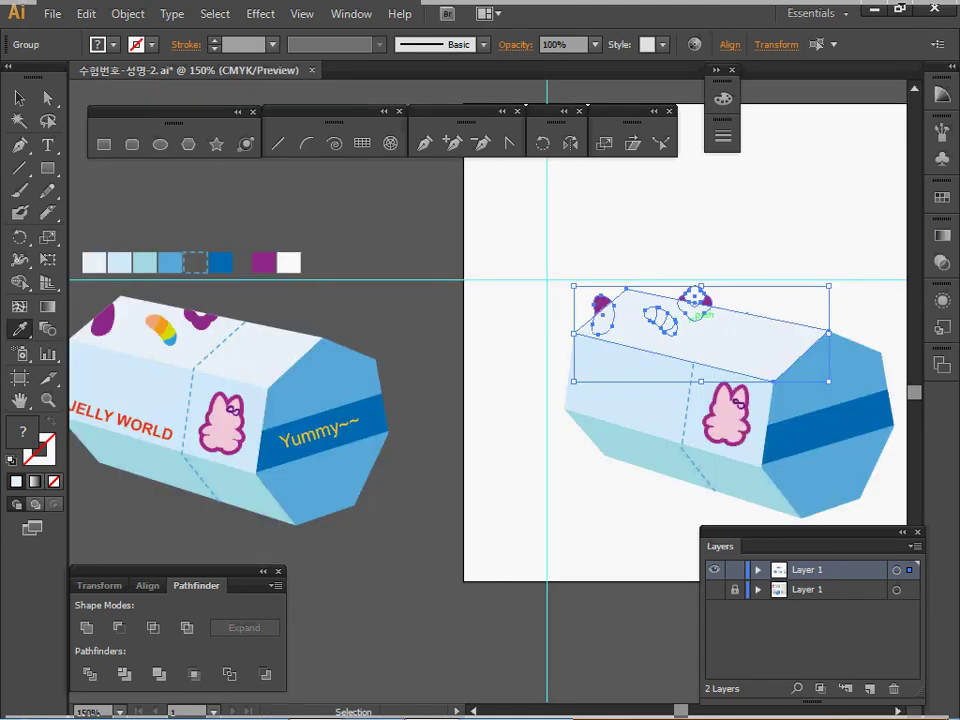
{"action": "right_click", "coordinate": [692, 309]}
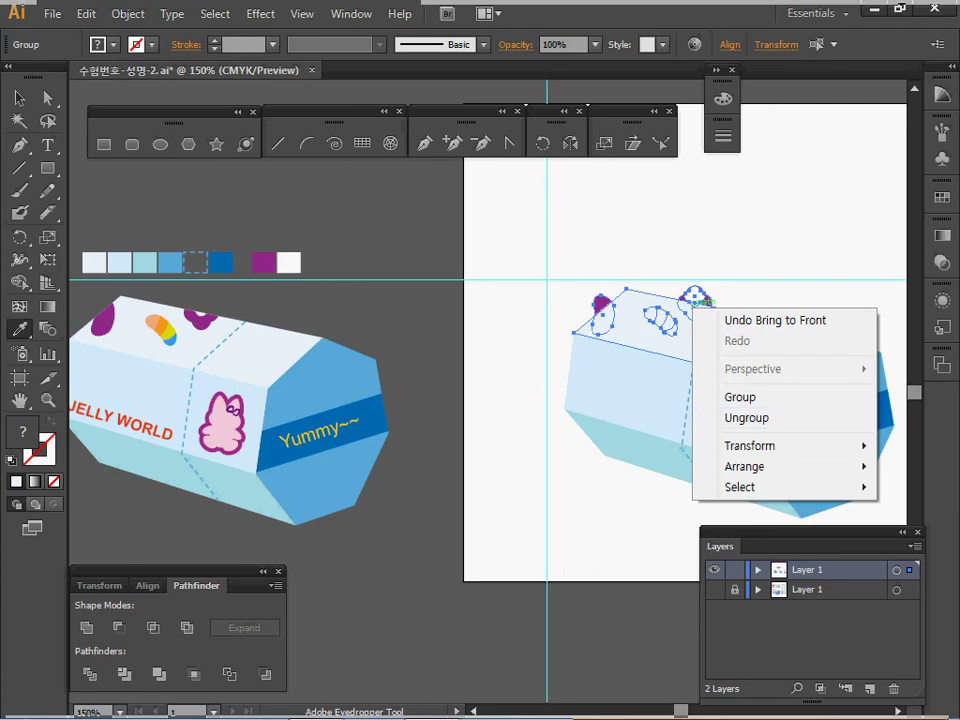
{"action": "left_click", "coordinate": [128, 13]}
{"action": "mouse_move", "coordinate": [200, 567]}
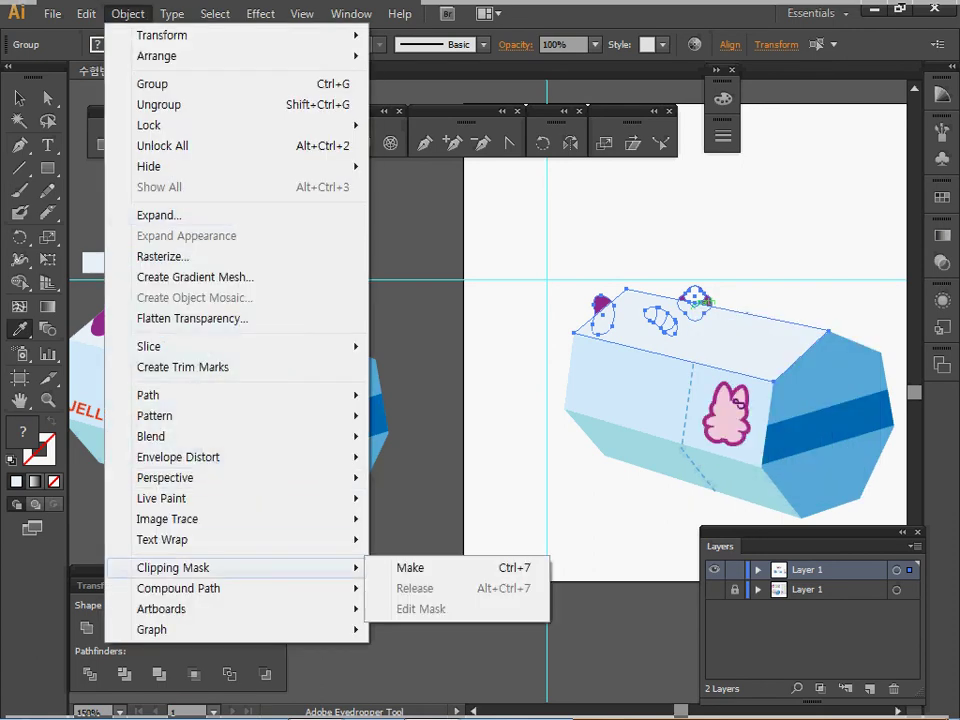
{"action": "left_click", "coordinate": [412, 567]}
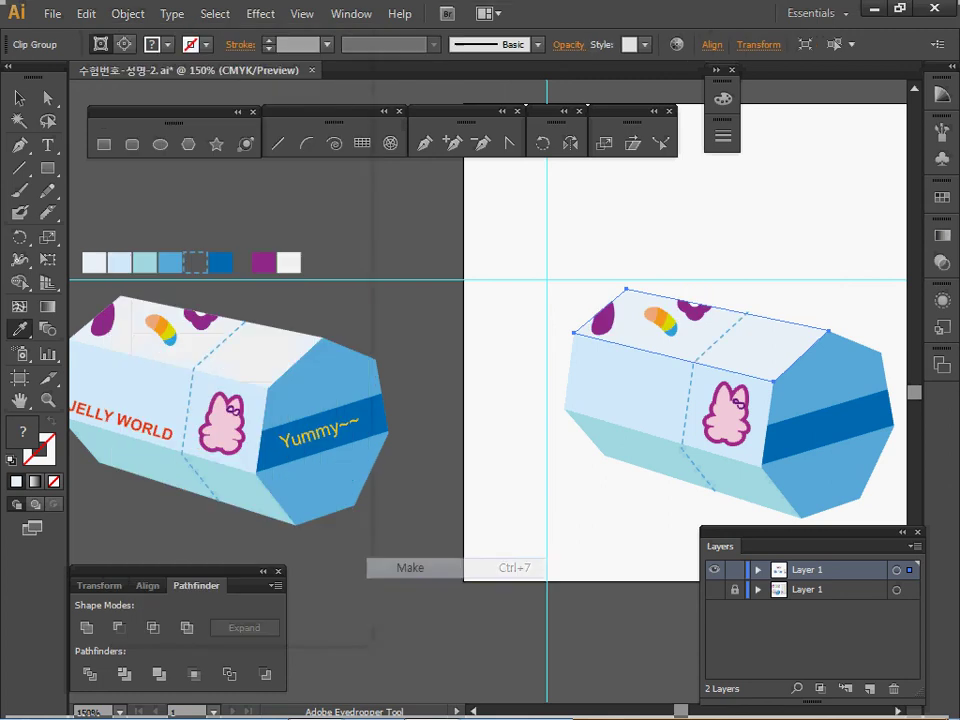
{"action": "key", "text": "v"}
{"action": "key", "text": "ctrl+shift+a"}
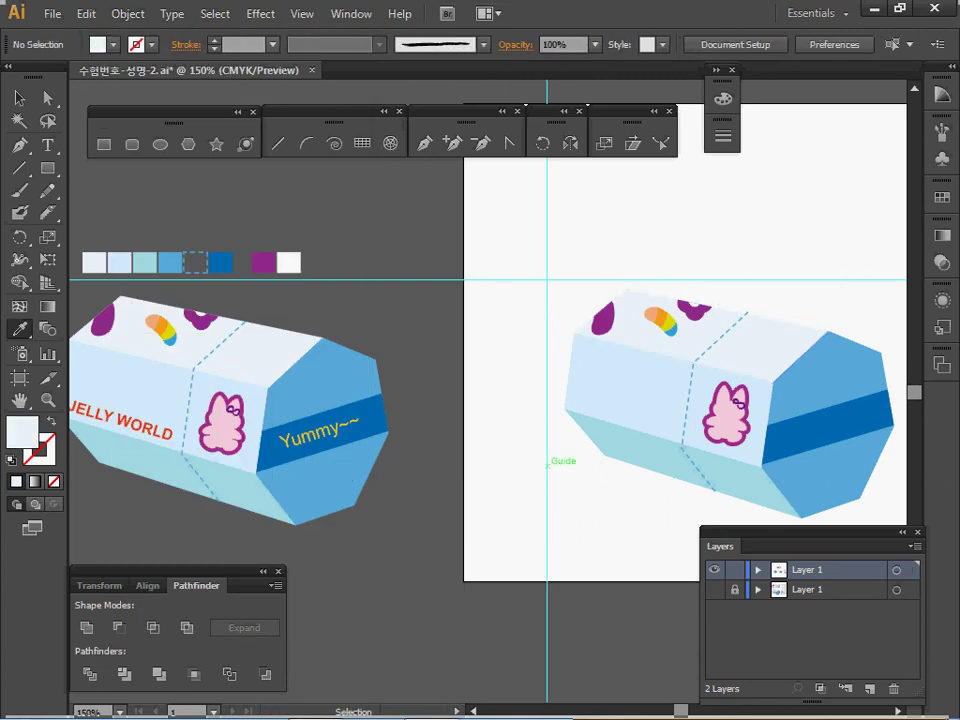
{"action": "key", "text": "ctrl+s"}
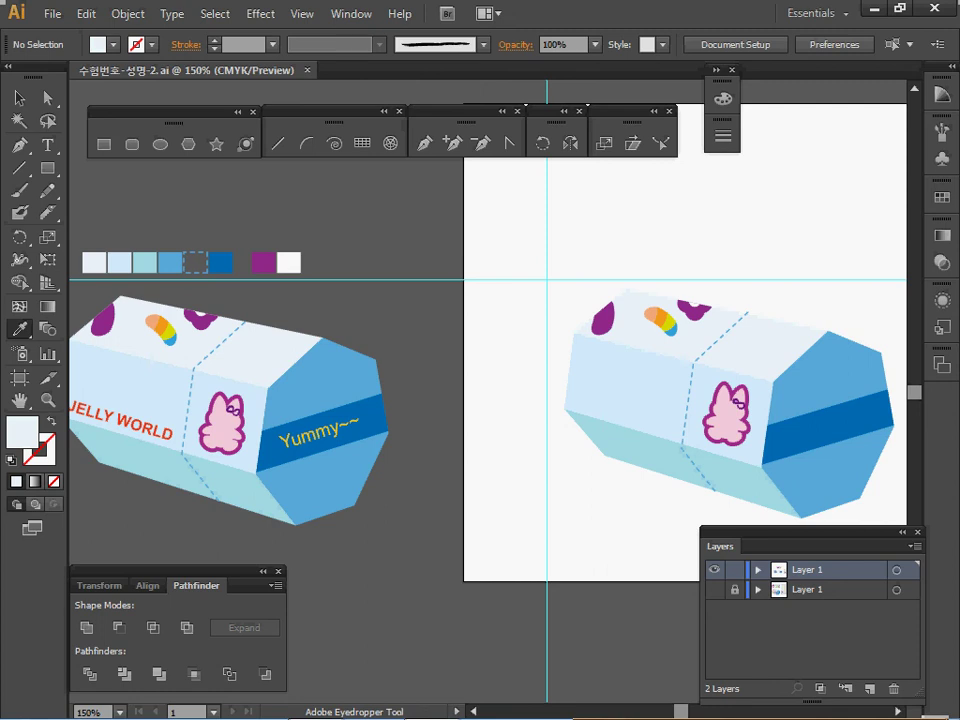
- Bring the JELLY WORLD and Yummy~~ texts from beside the reference figures to the area just above the box on the artboard
{"action": "key", "text": "space"}
{"action": "left_click_drag", "start_coordinate": [273, 395], "coordinate": [437, 435]}
{"action": "key", "text": "space"}
{"action": "left_click", "coordinate": [135, 295], "text": "ctrl"}
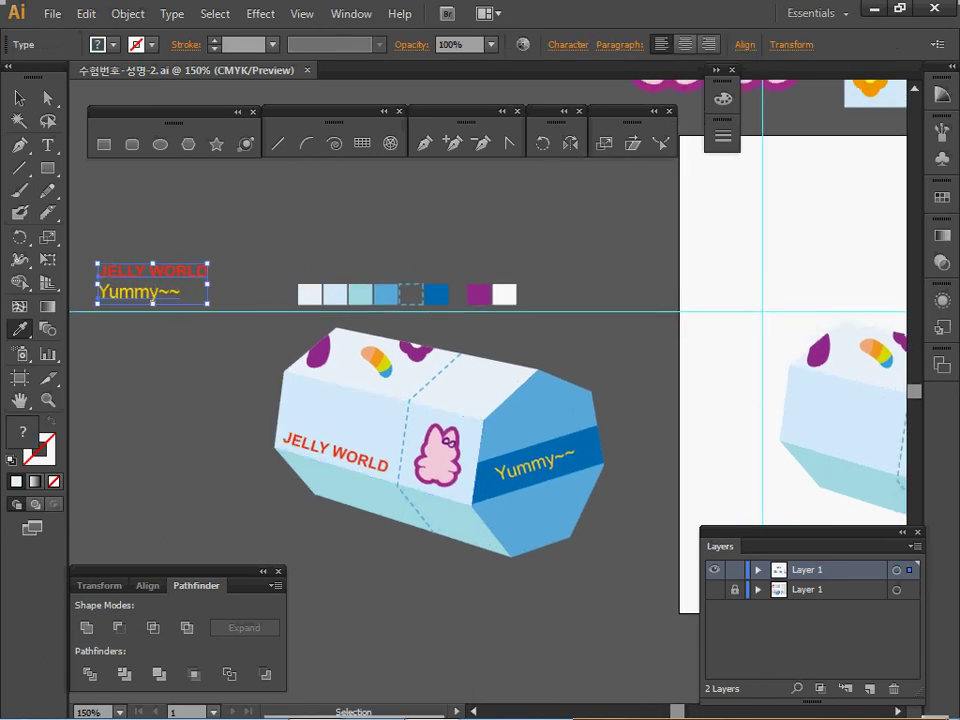
{"action": "left_click_drag", "start_coordinate": [135, 295], "coordinate": [513, 256]}
{"action": "key", "text": "space"}
{"action": "key", "text": "ctrl+shift+a"}
{"action": "left_click_drag", "start_coordinate": [565, 231], "coordinate": [565, 281]}
{"action": "key", "text": "ctrl+z"}
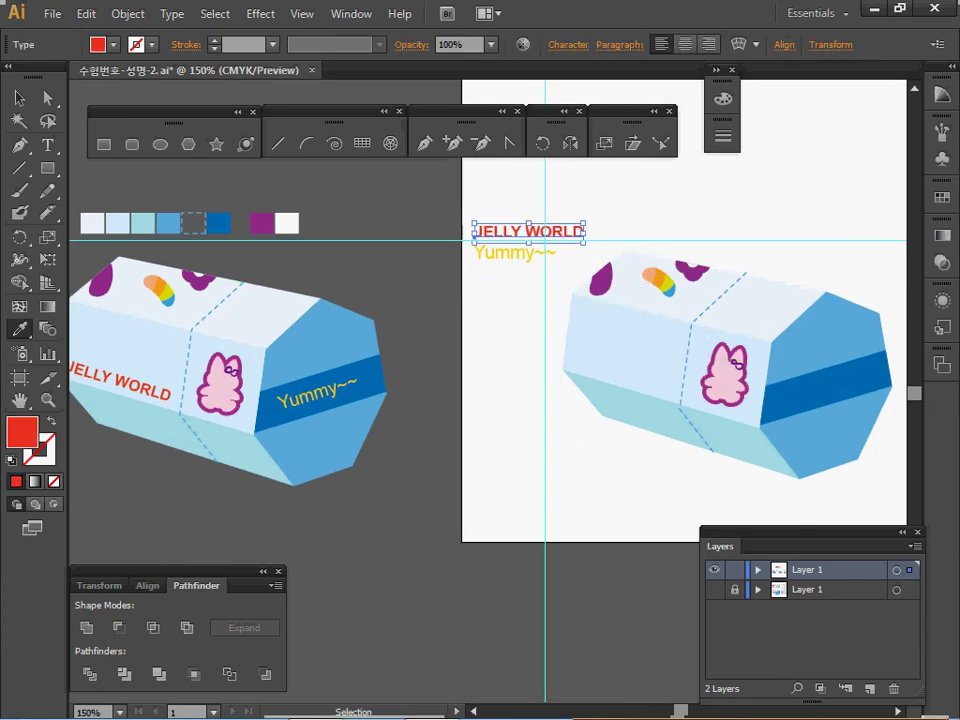
{"action": "left_click", "coordinate": [512, 253], "text": "ctrl+shift"}
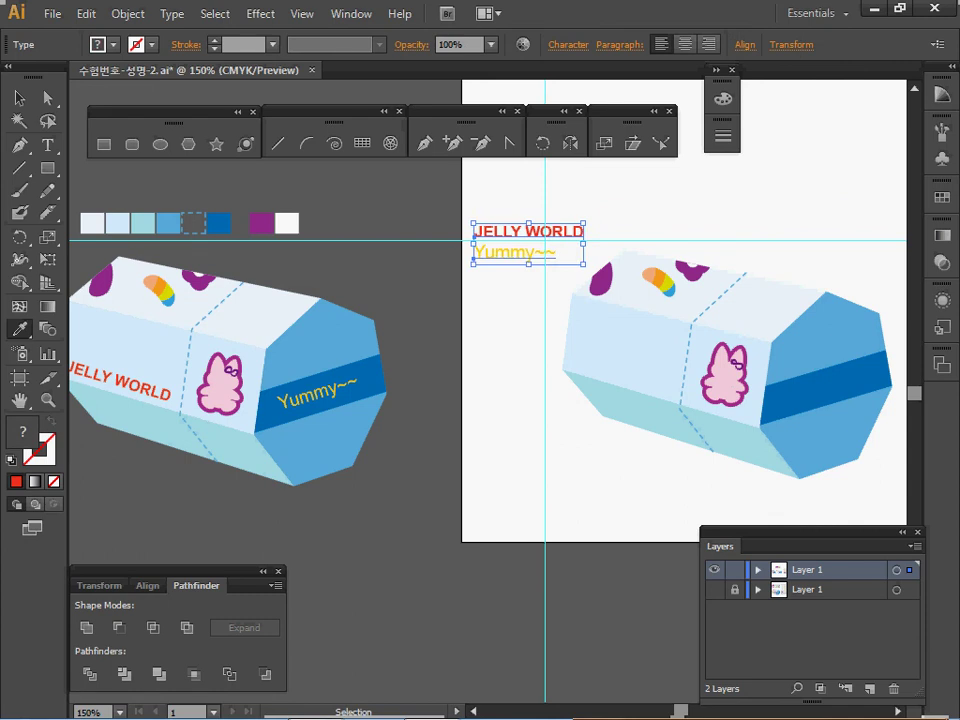
{"action": "key", "text": "ctrl+shift+a"}
- Place and rotate JELLY WORLD along the lower edge of the box's side face and Yummy~~ along the dark blue band
{"action": "left_click_drag", "start_coordinate": [570, 226], "coordinate": [712, 386]}
{"action": "key", "text": "r"}
{"action": "left_click", "coordinate": [571, 366]}
{"action": "left_click_drag", "start_coordinate": [476, 254], "coordinate": [828, 393]}
{"action": "left_click_drag", "start_coordinate": [885, 380], "coordinate": [882, 356]}
{"action": "left_click_drag", "start_coordinate": [830, 376], "coordinate": [834, 381]}
{"action": "left_click", "coordinate": [690, 490], "text": "ctrl"}
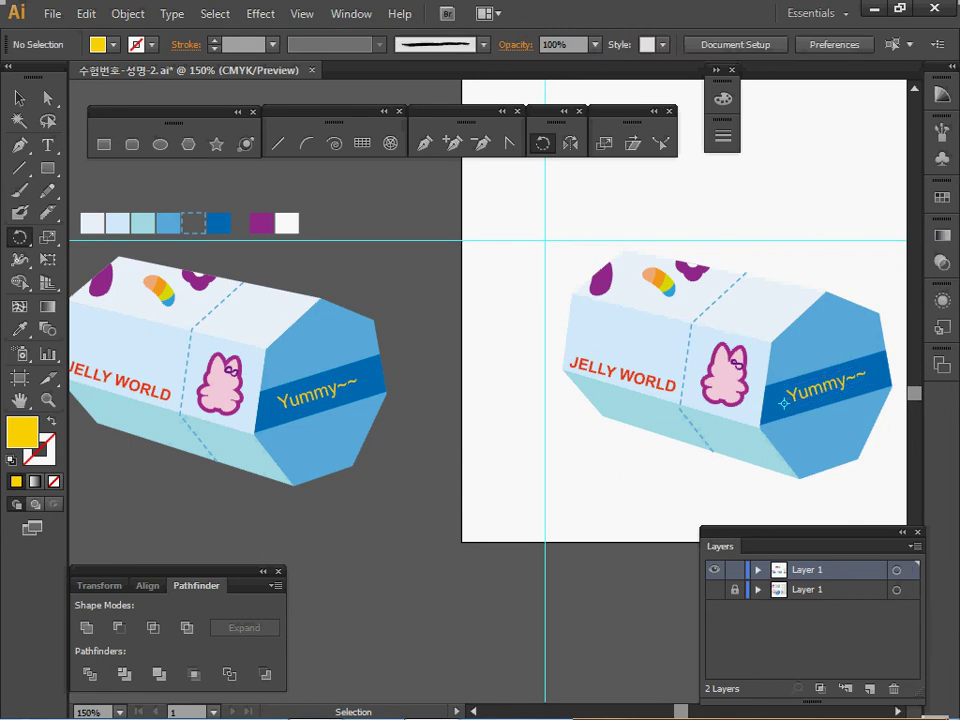
- Fine-tune the JELLY WORLD text's position and rotation so it runs parallel to the side face's lower edge, and save the document
{"action": "left_click", "coordinate": [572, 364], "text": "ctrl"}
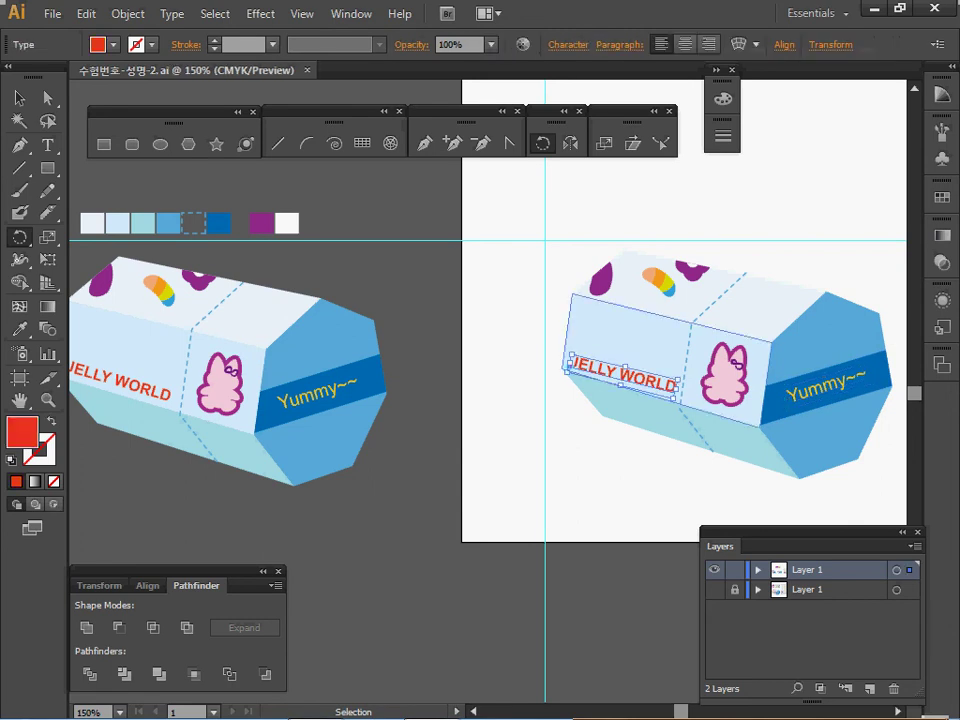
{"action": "left_click_drag", "start_coordinate": [572, 366], "coordinate": [683, 389]}
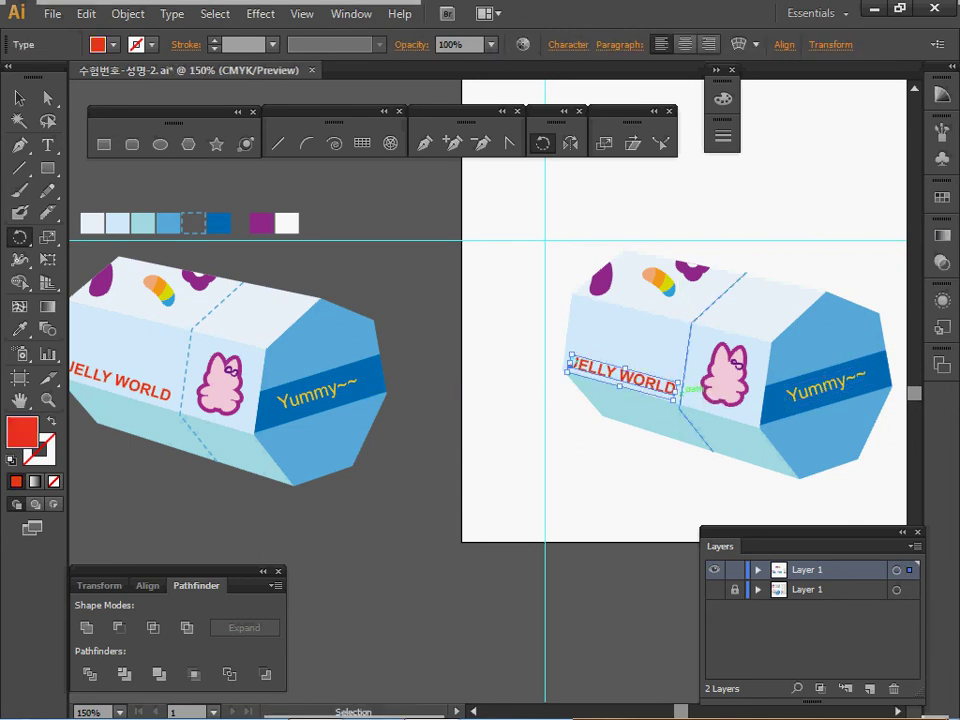
{"action": "left_click_drag", "start_coordinate": [612, 371], "coordinate": [613, 368]}
{"action": "left_click", "coordinate": [545, 413], "text": "ctrl"}
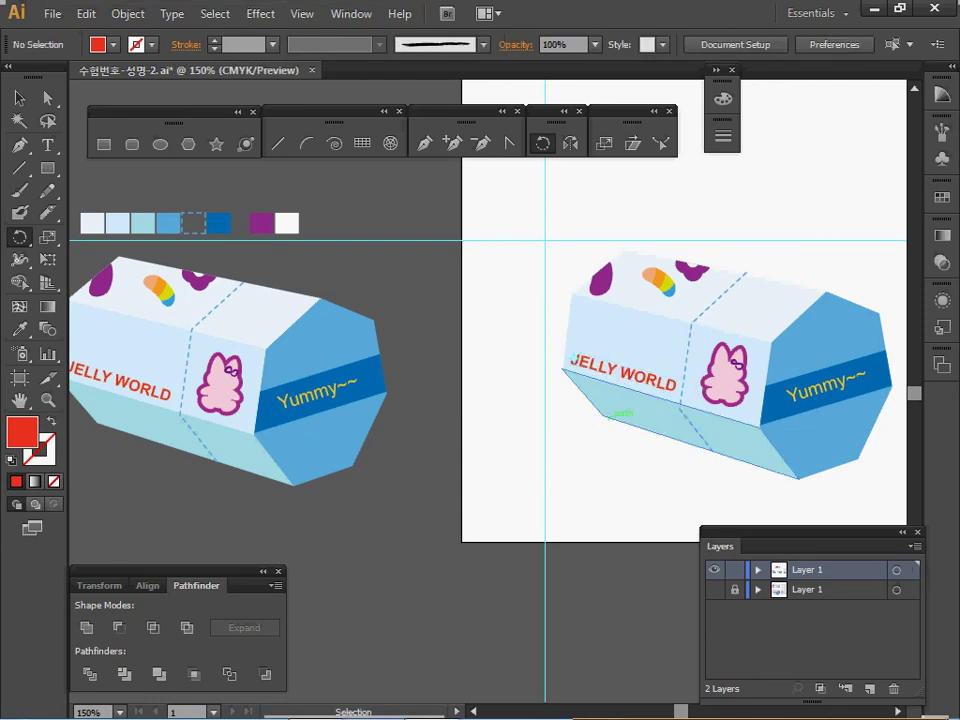
{"action": "left_click", "coordinate": [610, 371], "text": "ctrl"}
{"action": "left_click", "coordinate": [574, 361]}
{"action": "left_click_drag", "start_coordinate": [681, 382], "coordinate": [641, 425]}
{"action": "key", "text": "ctrl+s"}
- Move the whole box with its decorations into the left part of the artboard and save the document
{"action": "left_click", "coordinate": [729, 387], "text": "ctrl+alt"}
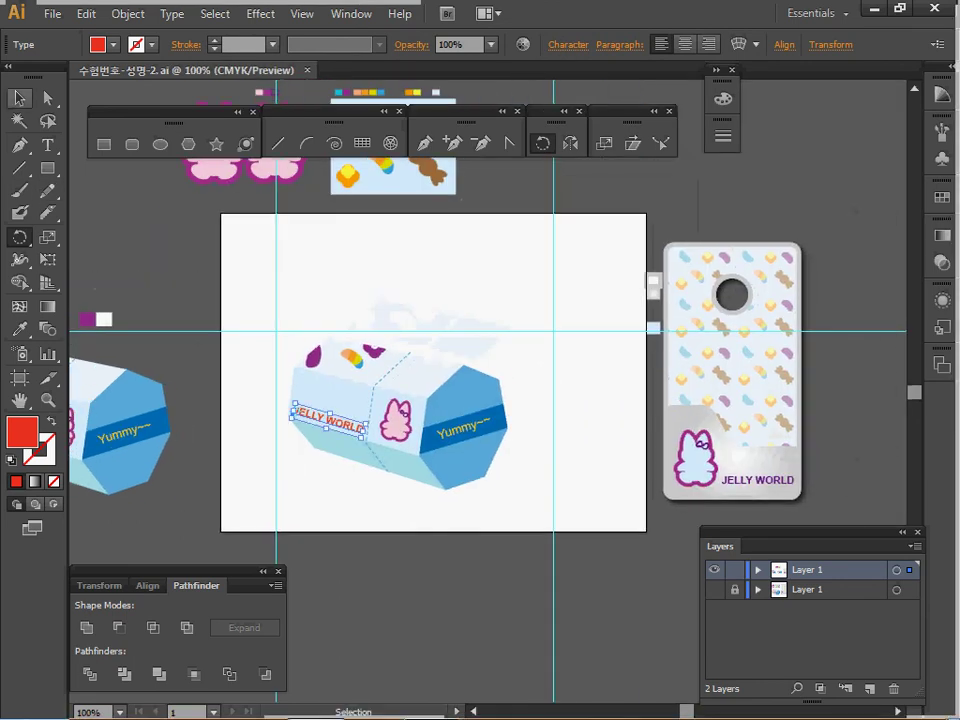
{"action": "key", "text": "v"}
{"action": "left_click_drag", "start_coordinate": [274, 294], "coordinate": [350, 415]}
{"action": "left_click_drag", "start_coordinate": [408, 420], "coordinate": [399, 420]}
{"action": "key", "text": "a"}
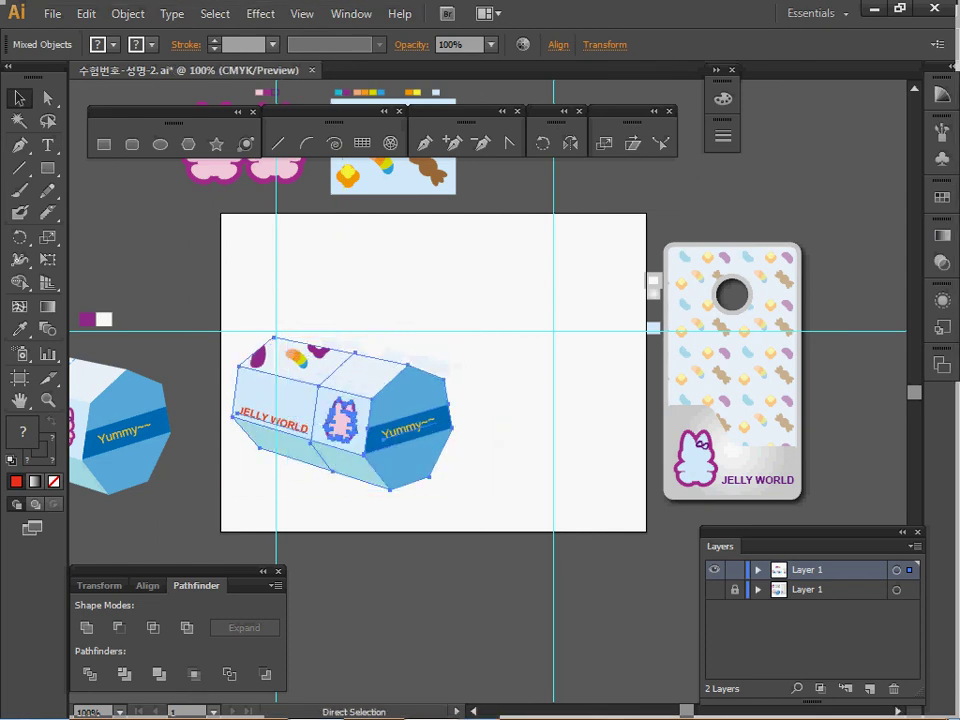
{"action": "key", "text": "ctrl+s"}
- Create a rounded rectangle 50 mm wide, 95 mm high with a 3 mm corner radius and place it beside the phone case reference
{"action": "left_click", "coordinate": [473, 322], "text": "ctrl"}
{"action": "left_click", "coordinate": [663, 426], "text": "ctrl"}
{"action": "left_click_drag", "start_coordinate": [663, 426], "coordinate": [629, 322]}
{"action": "left_click", "coordinate": [612, 339], "text": "ctrl+alt"}
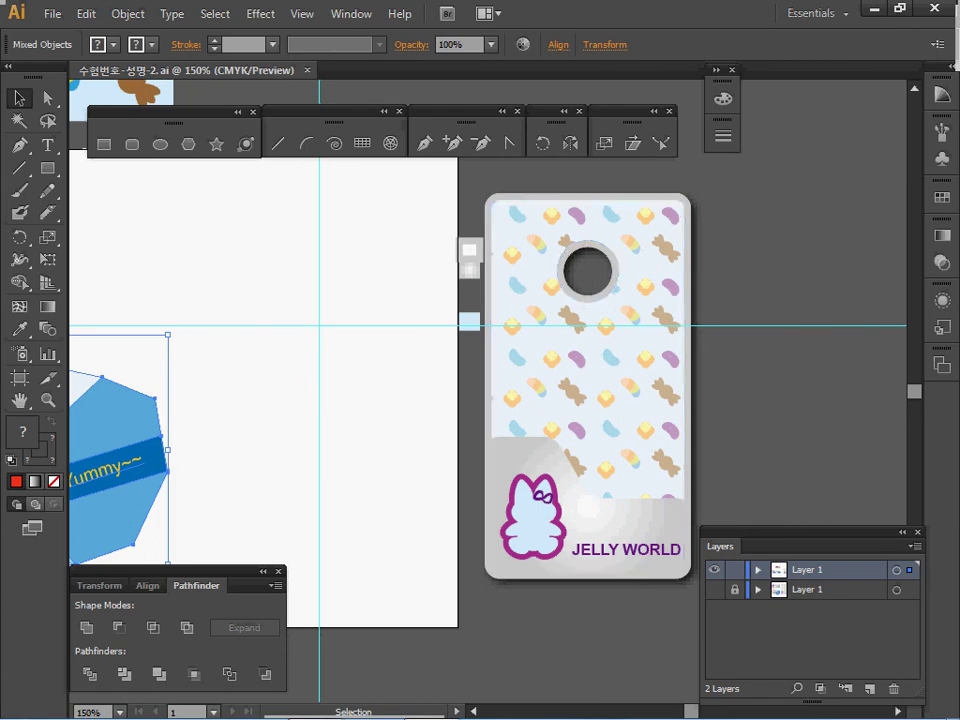
{"action": "left_click", "coordinate": [131, 144]}
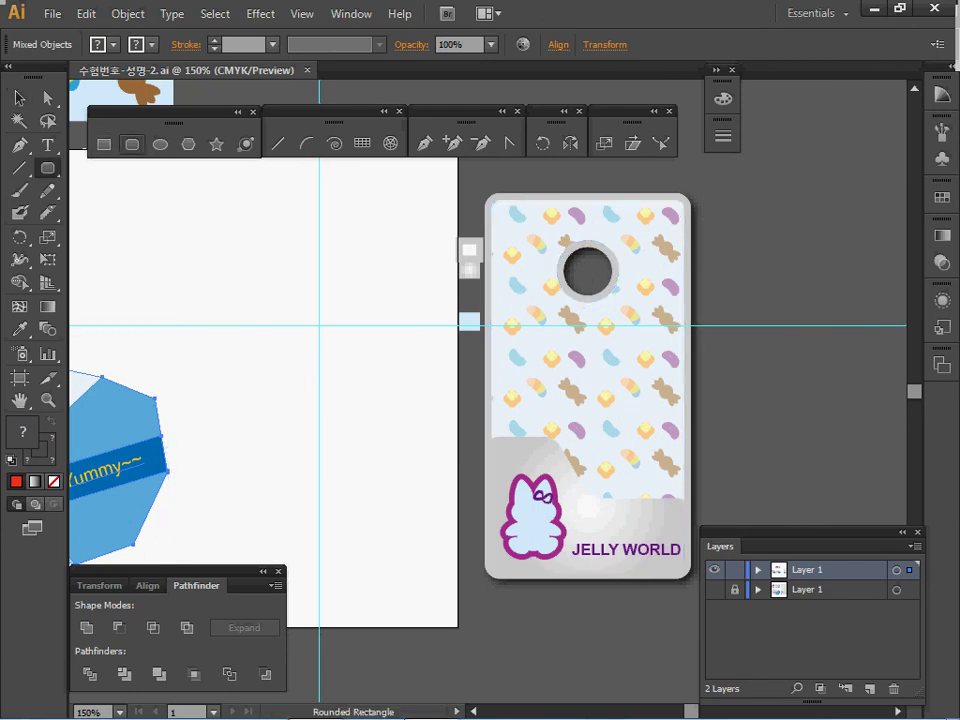
{"action": "left_click", "coordinate": [362, 357]}
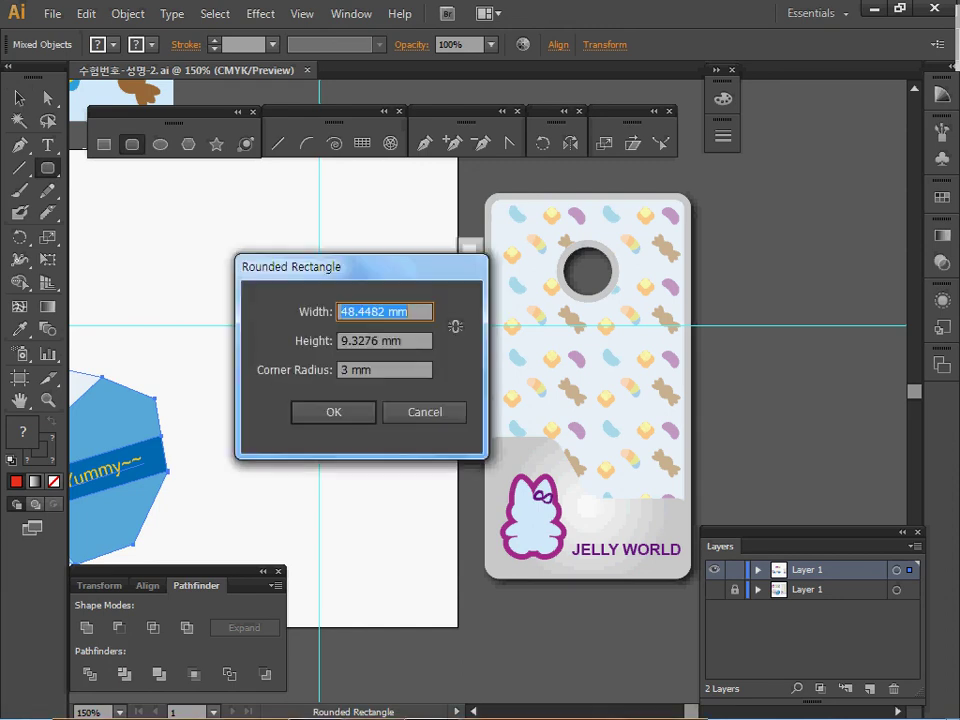
{"action": "type", "text": "50"}
{"action": "key", "text": "Tab"}
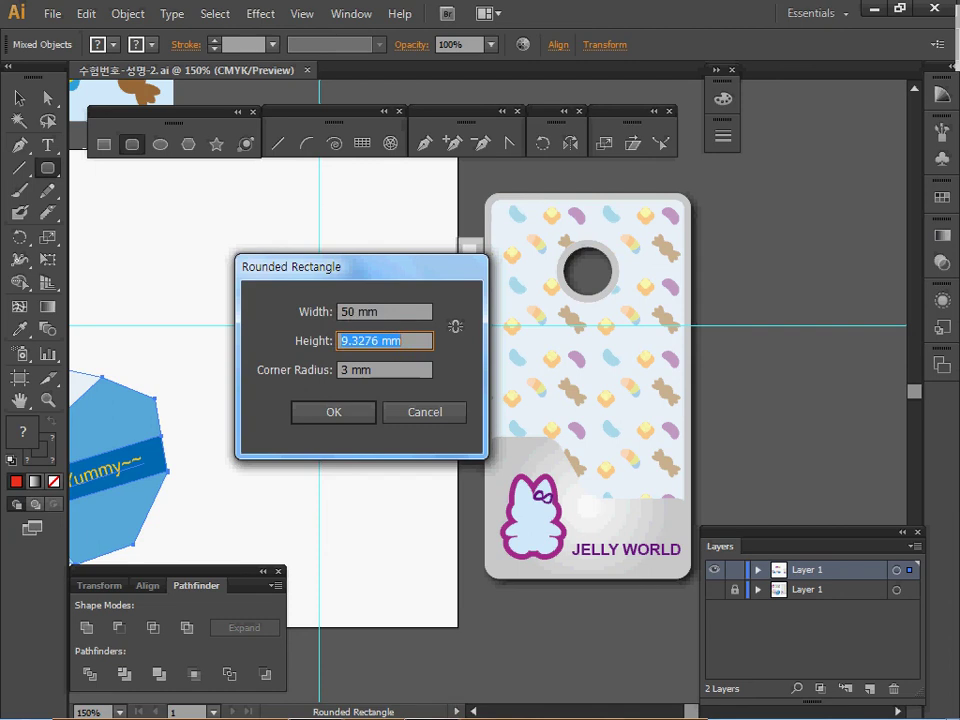
{"action": "type", "text": "95"}
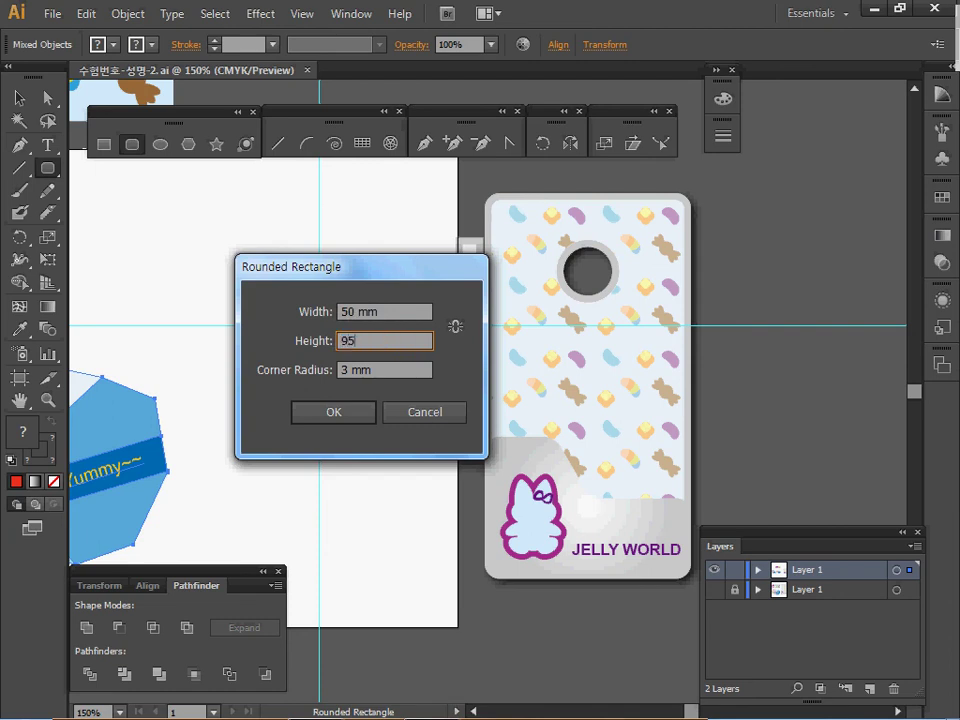
{"action": "key", "text": "Tab"}
{"action": "type", "text": "3"}
{"action": "key", "text": "Return"}
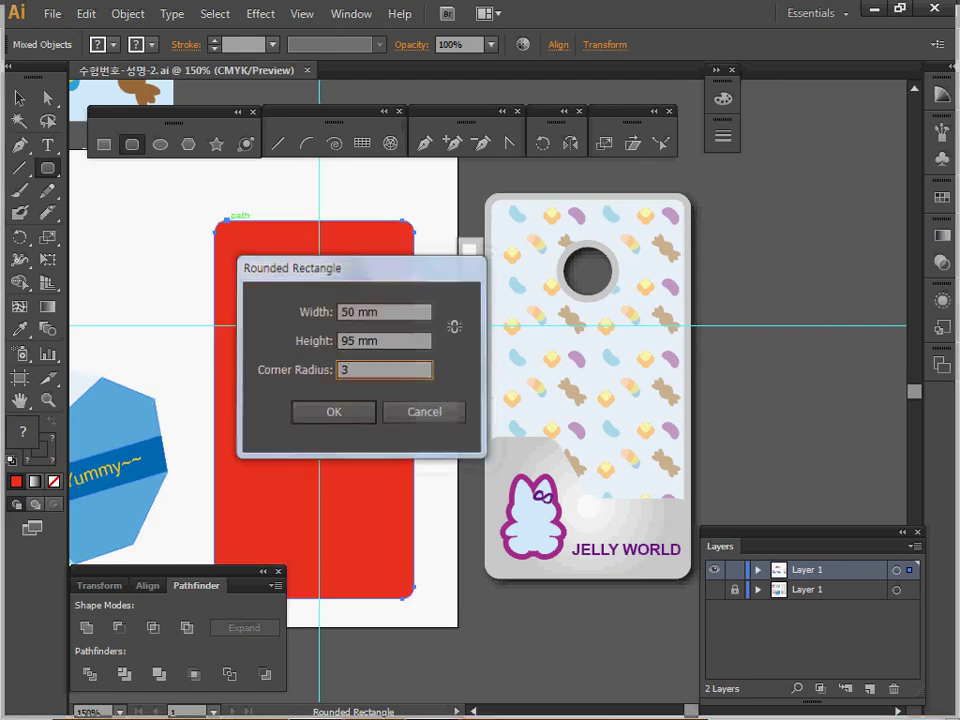
{"action": "left_click_drag", "start_coordinate": [375, 415], "coordinate": [384, 405]}
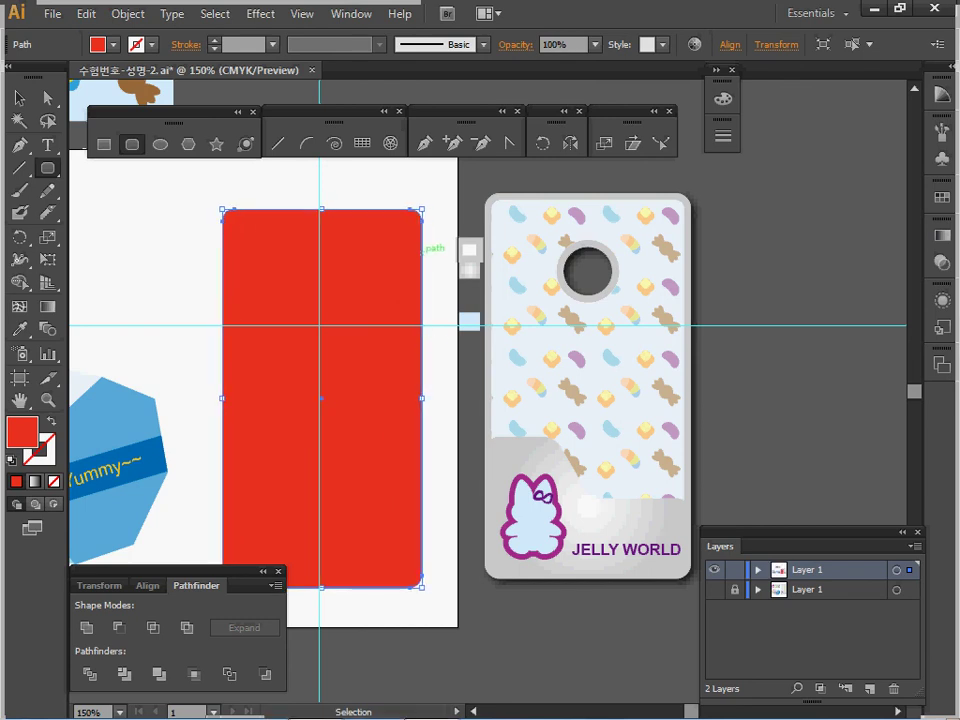
- Apply the reference swatch's white fill and 5 pt grey stroke to the rounded rectangle and expand the colour and stroke settings
{"action": "key", "text": "i"}
{"action": "left_click", "coordinate": [469, 250]}
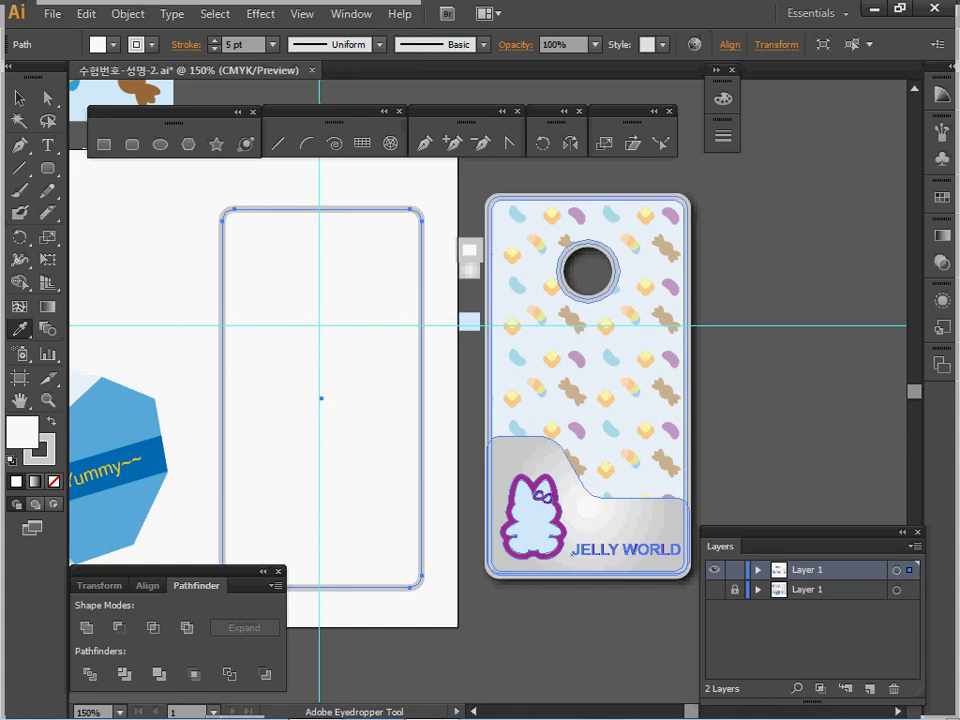
{"action": "left_click", "coordinate": [716, 70]}
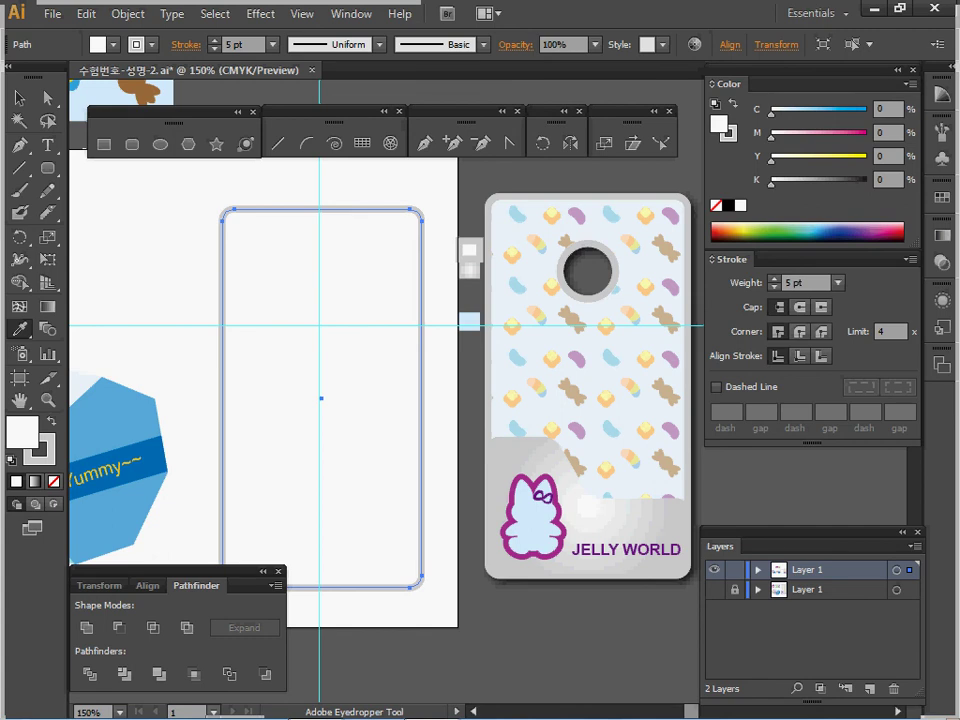
- Create a 14 mm by 14 mm circle on the centre line near the rounded rectangle's upper edge and nudge it downward
{"action": "left_click", "coordinate": [160, 144]}
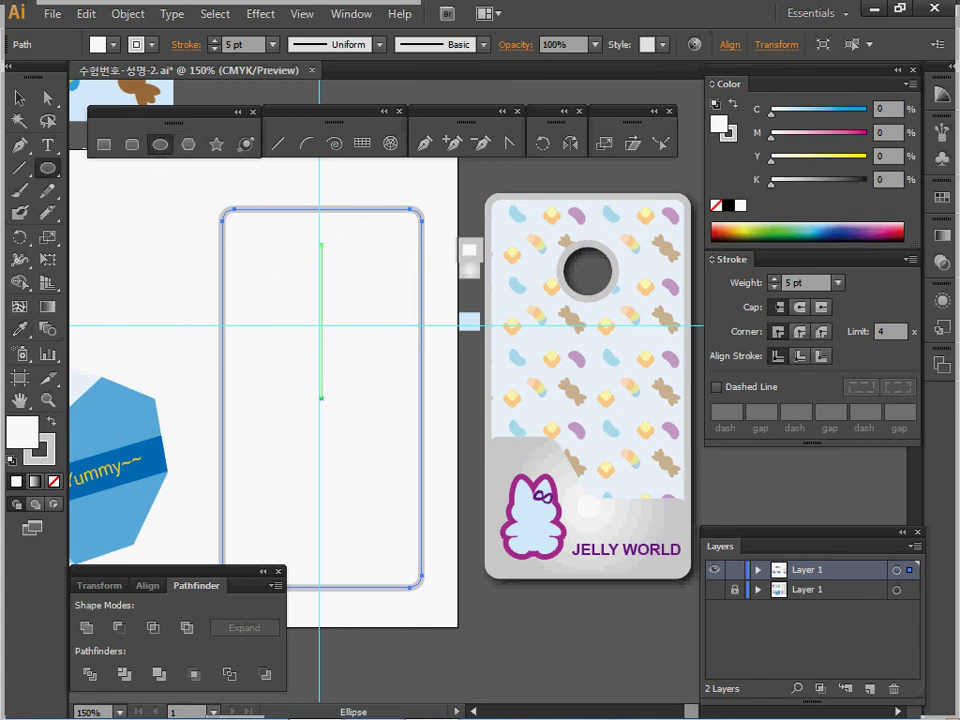
{"action": "left_click", "coordinate": [321, 250]}
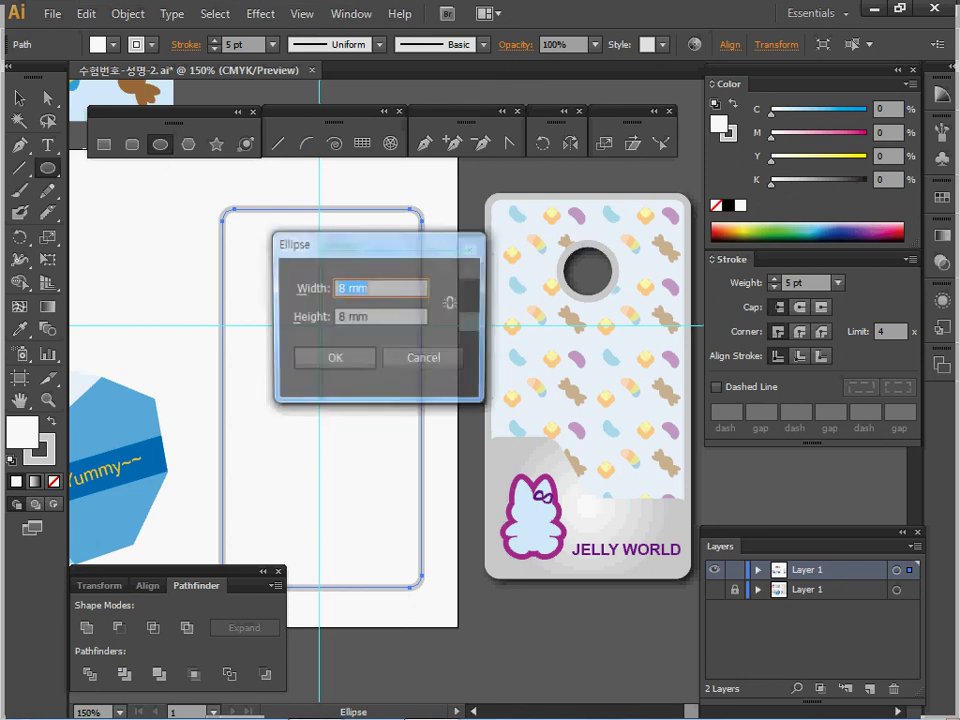
{"action": "type", "text": "14"}
{"action": "key", "text": "Tab"}
{"action": "type", "text": "14"}
{"action": "key", "text": "Return"}
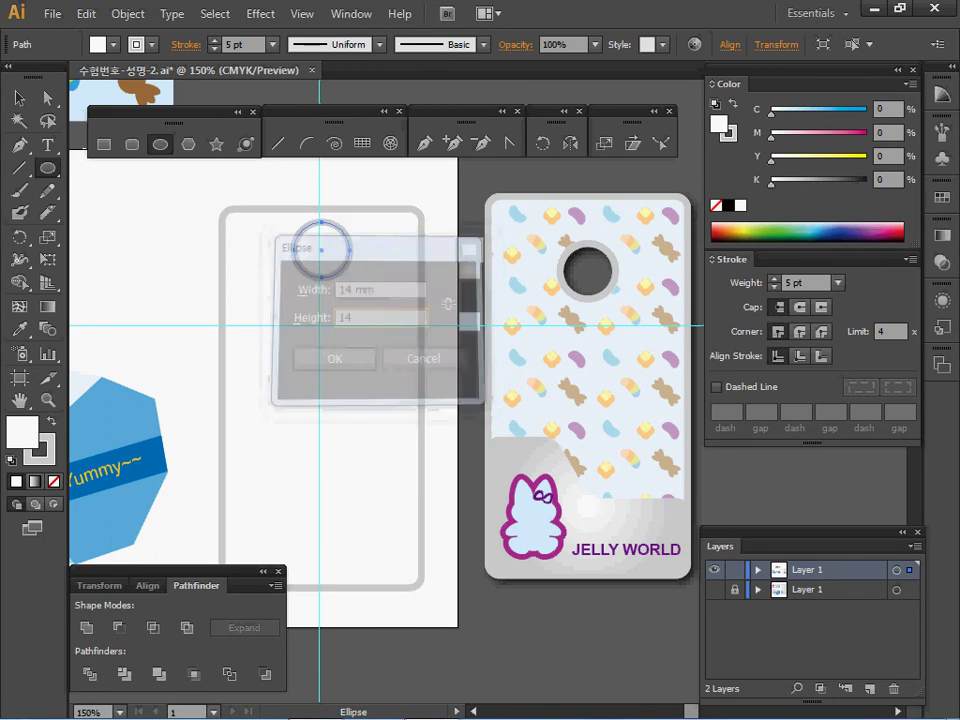
{"action": "key", "text": "shift+Down"}
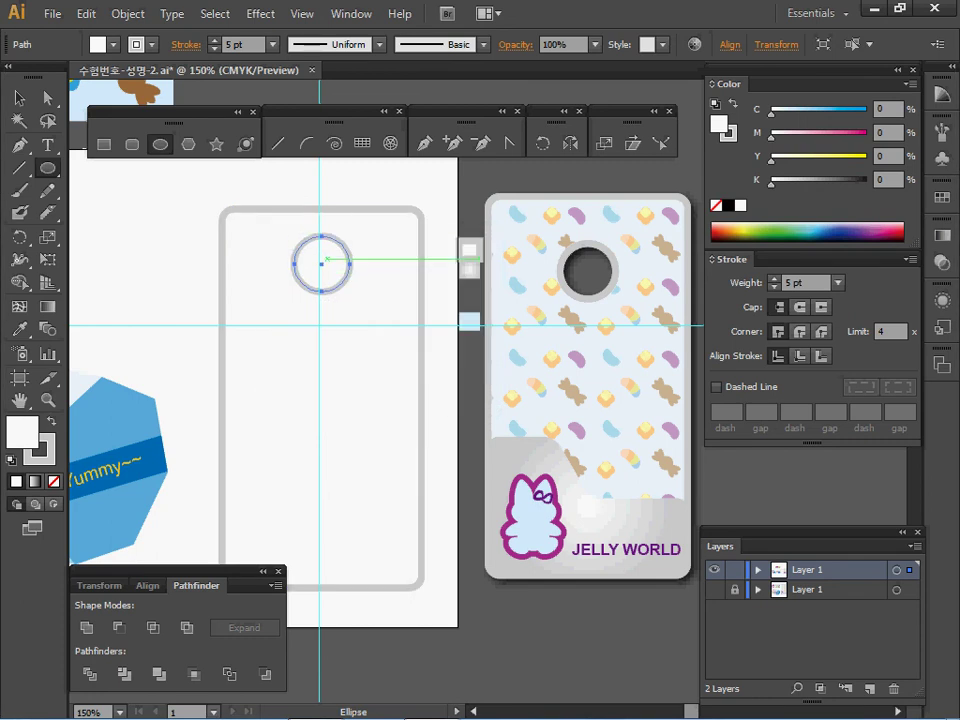
- Move the rounded rectangle and circle slightly upward together, and shift the circle a little lower inside the rectangle
{"action": "left_click_drag", "start_coordinate": [275, 171], "coordinate": [336, 246]}
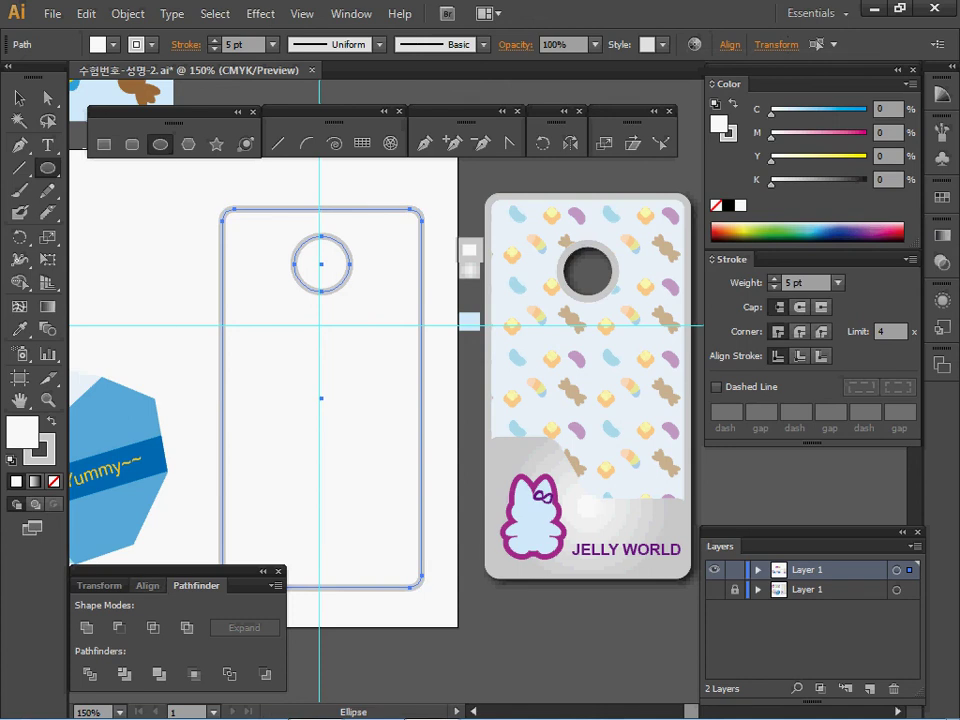
{"action": "left_click", "coordinate": [148, 586]}
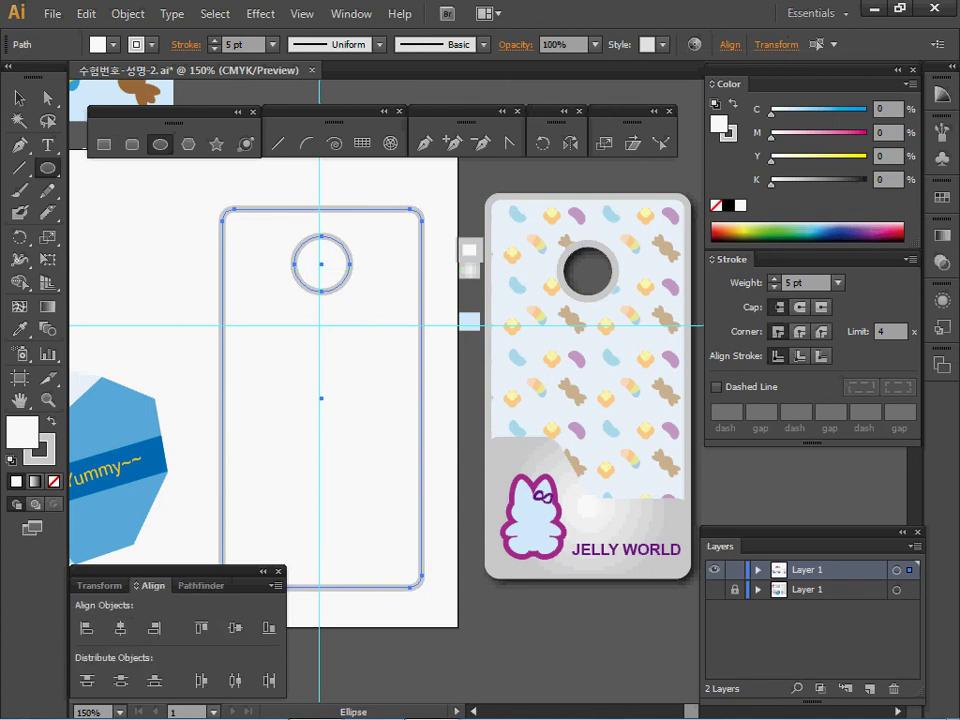
{"action": "key", "text": "ctrl"}
{"action": "left_click_drag", "start_coordinate": [321, 398], "coordinate": [321, 387]}
{"action": "key", "text": "ctrl+shift+a"}
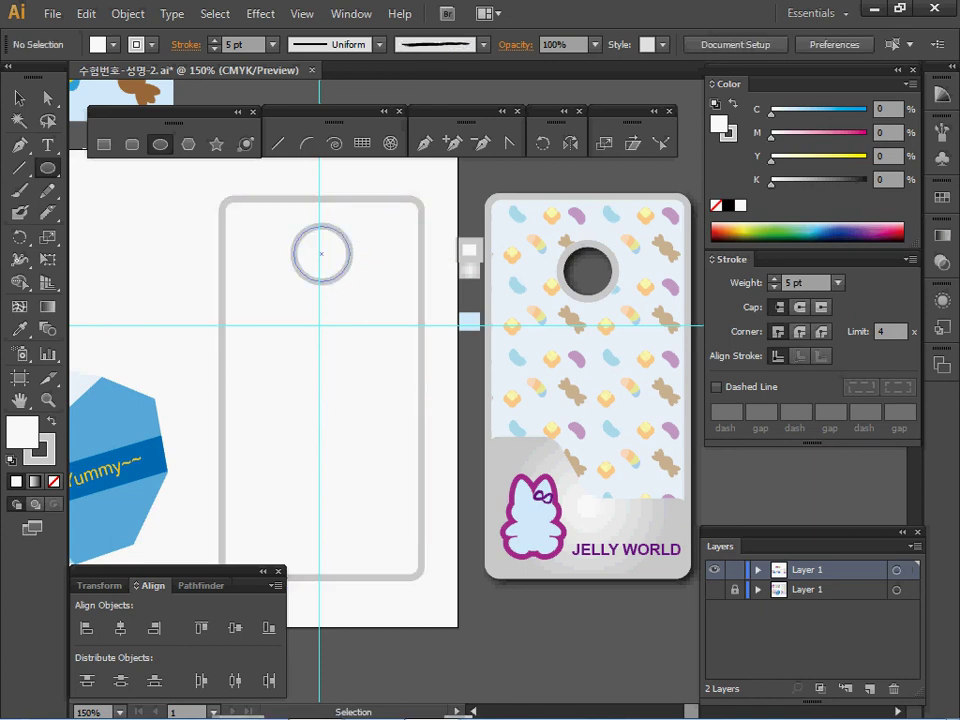
{"action": "mouse_move", "coordinate": [321, 254]}
{"action": "left_mouse_down"}
{"action": "mouse_move", "coordinate": [321, 274]}
{"action": "mouse_move", "coordinate": [317, 265]}
{"action": "left_mouse_up"}
- Align the circle and rounded rectangle on their horizontal centres and subtract the circle from the rectangle
{"action": "left_click", "coordinate": [326, 179], "text": "ctrl"}
{"action": "left_click_drag", "start_coordinate": [308, 200], "coordinate": [342, 306]}
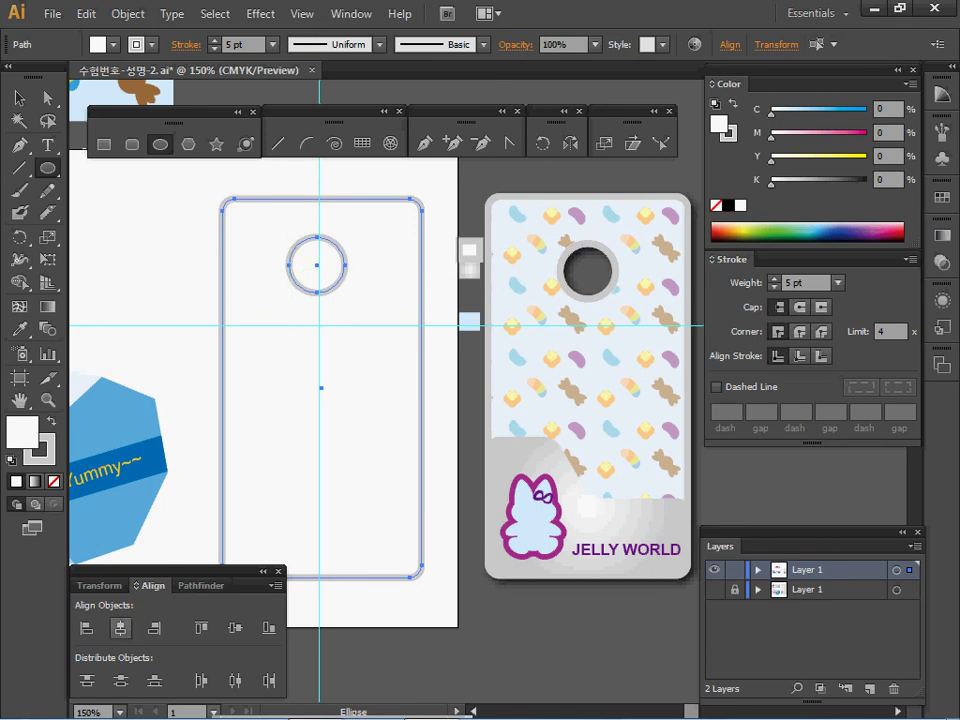
{"action": "left_click", "coordinate": [120, 627]}
{"action": "left_click", "coordinate": [198, 585]}
{"action": "left_click", "coordinate": [119, 627]}
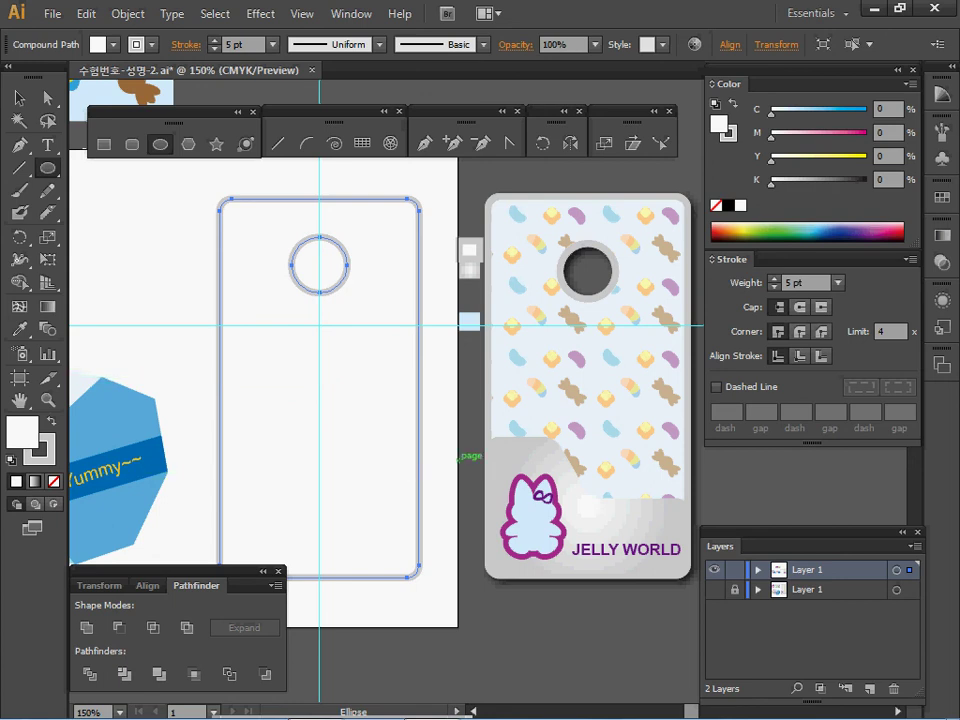
- Draw a closed stepped shape with the Pen tool over the case's lower part, higher on the left and sloping down to the centre line
{"action": "left_click_drag", "start_coordinate": [313, 510], "coordinate": [315, 480]}
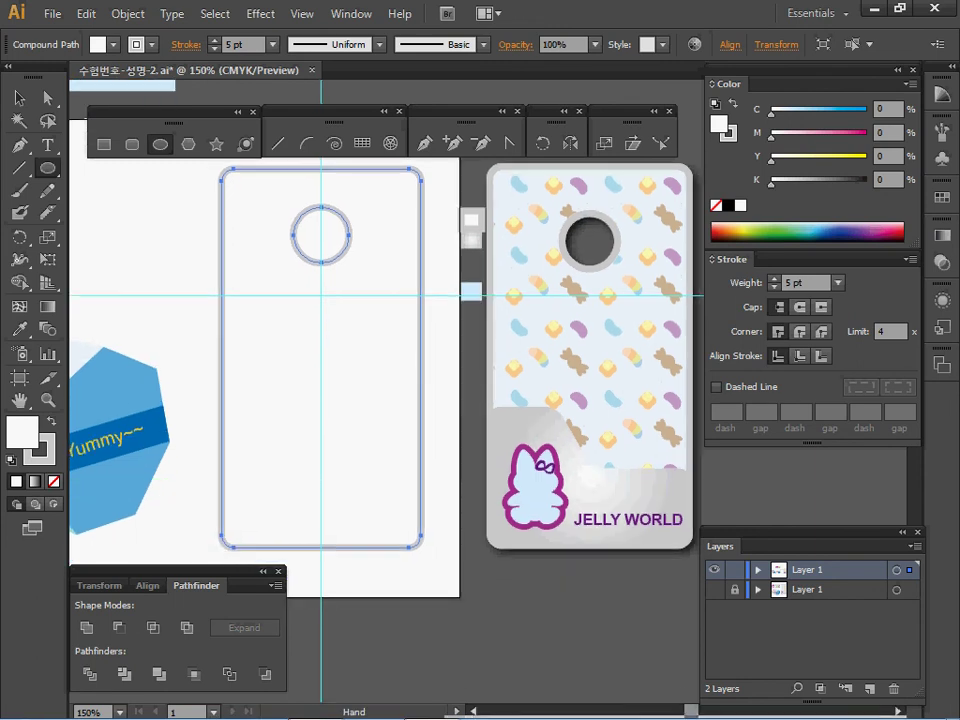
{"action": "key", "text": "ctrl+shift+a"}
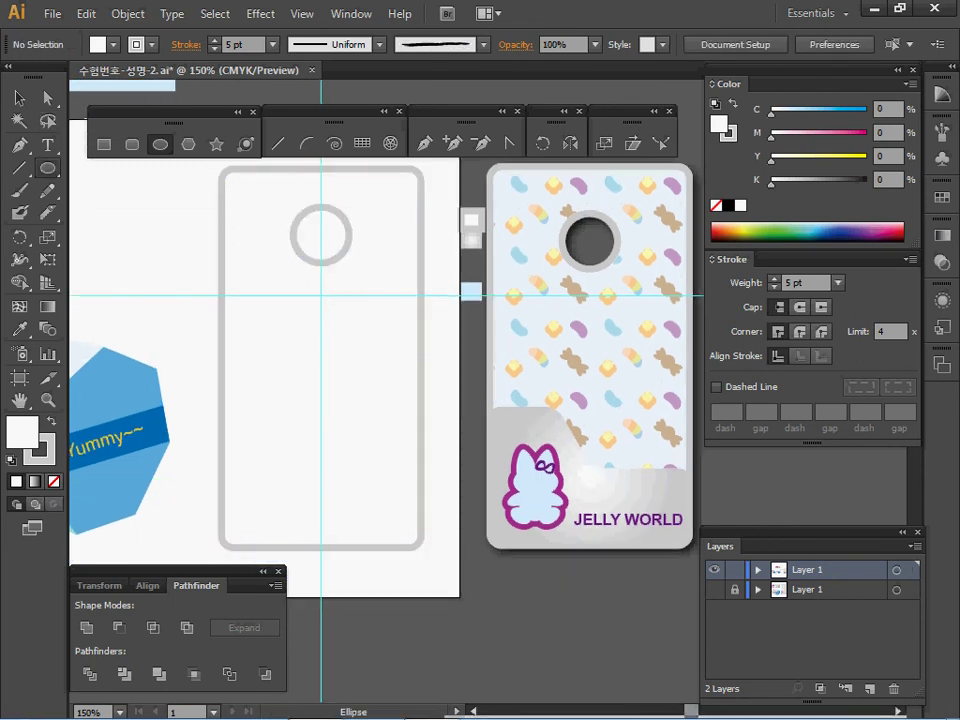
{"action": "key", "text": "p"}
{"action": "left_click_drag", "start_coordinate": [221, 418], "coordinate": [291, 418]}
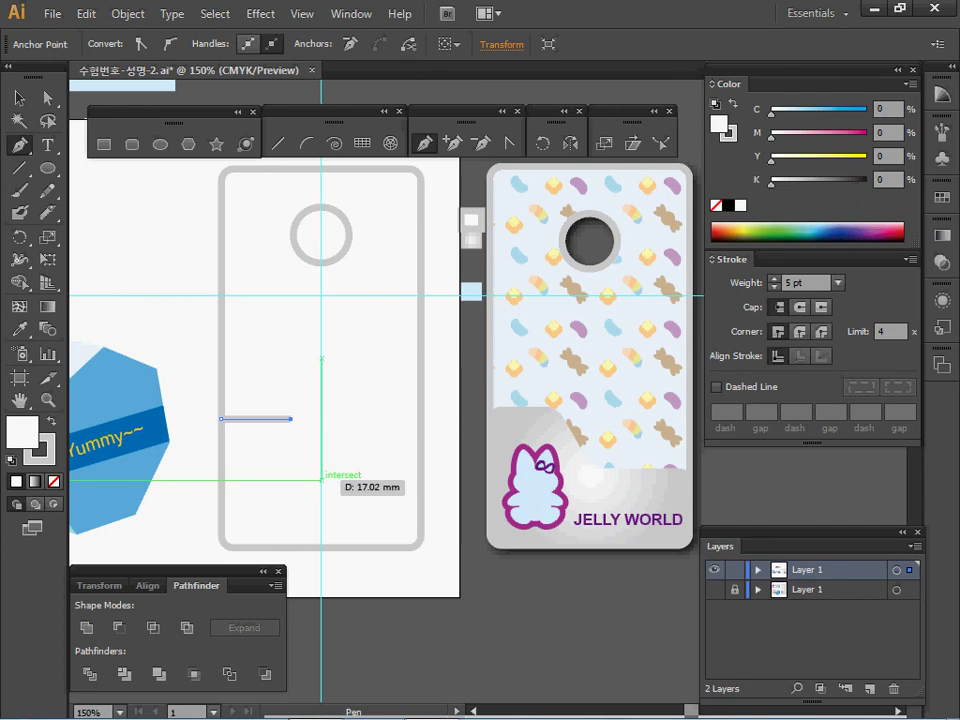
{"action": "left_click", "coordinate": [321, 476]}
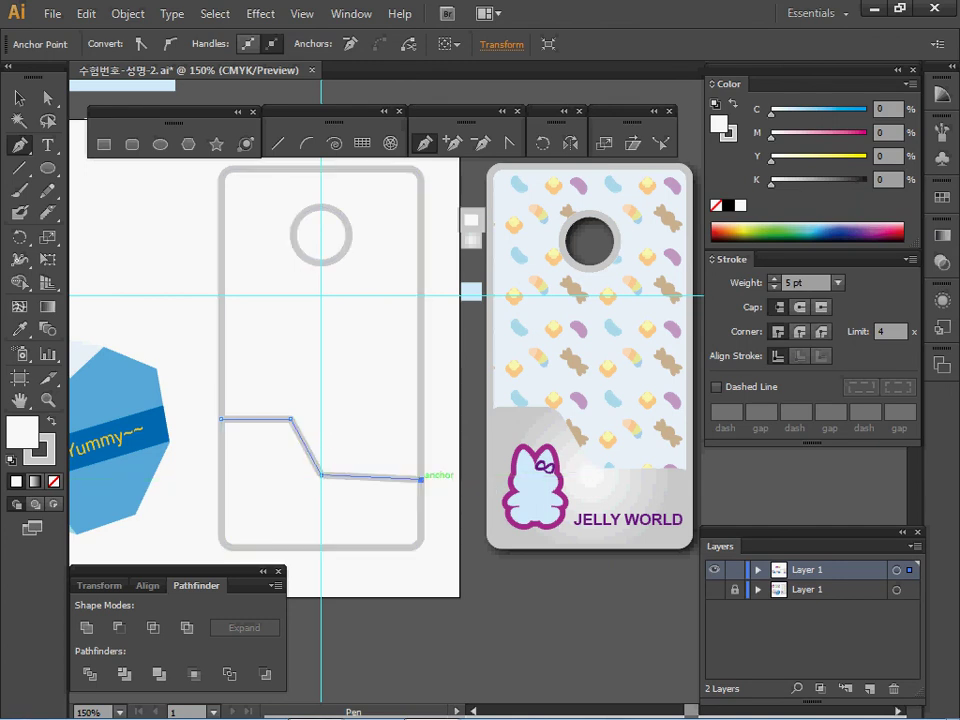
{"action": "left_click", "coordinate": [420, 476]}
{"action": "left_click_drag", "start_coordinate": [418, 541], "coordinate": [420, 545]}
{"action": "left_click", "coordinate": [420, 545]}
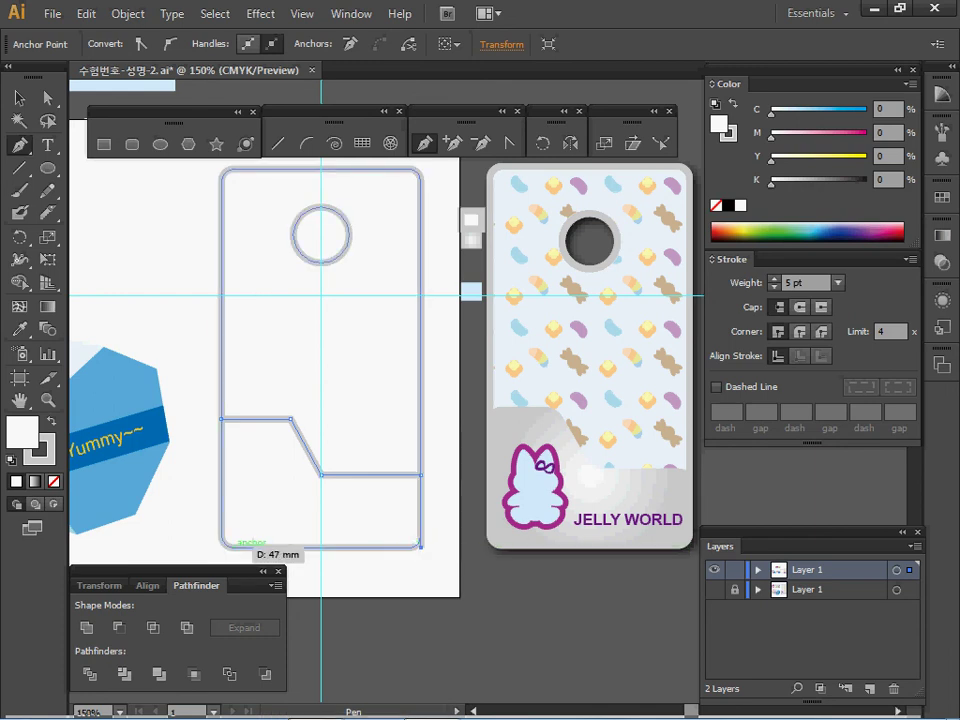
{"action": "left_click", "coordinate": [222, 546]}
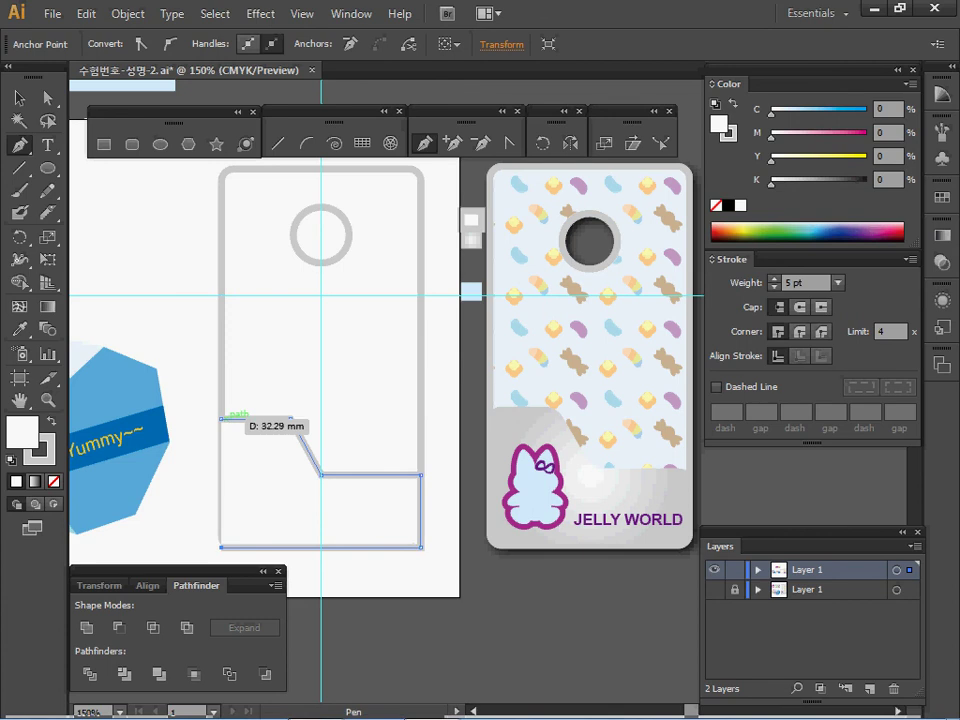
{"action": "left_click", "coordinate": [221, 419]}
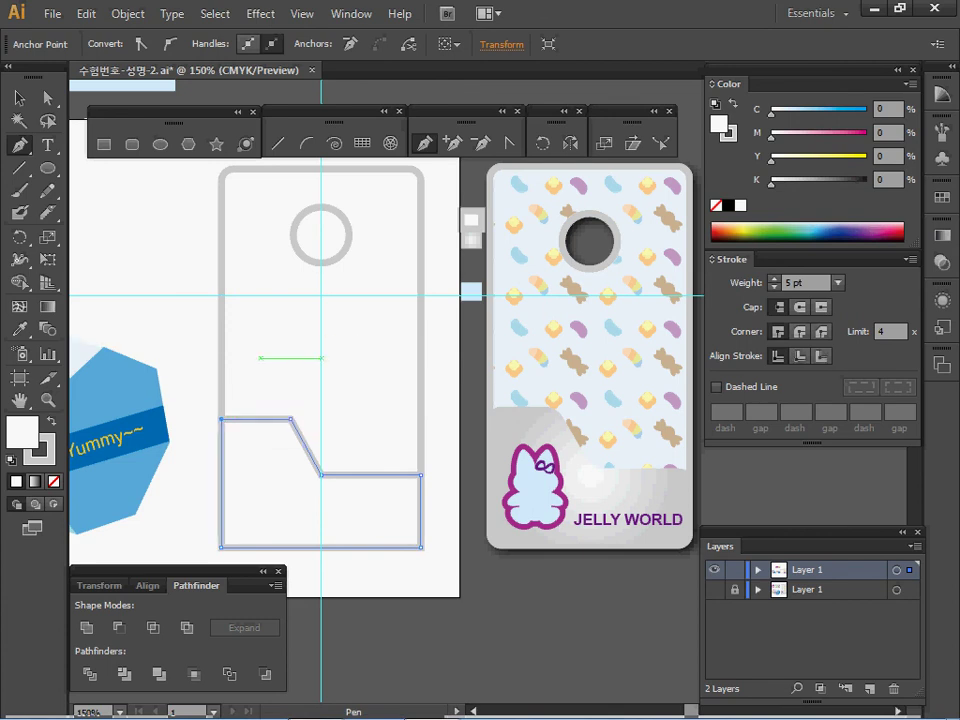
- Apply the reference panel's white-to-grey radial gradient without stroke to the stepped shape and check the gradient's outer colour stop
{"action": "key", "text": "i"}
{"action": "left_click", "coordinate": [505, 428]}
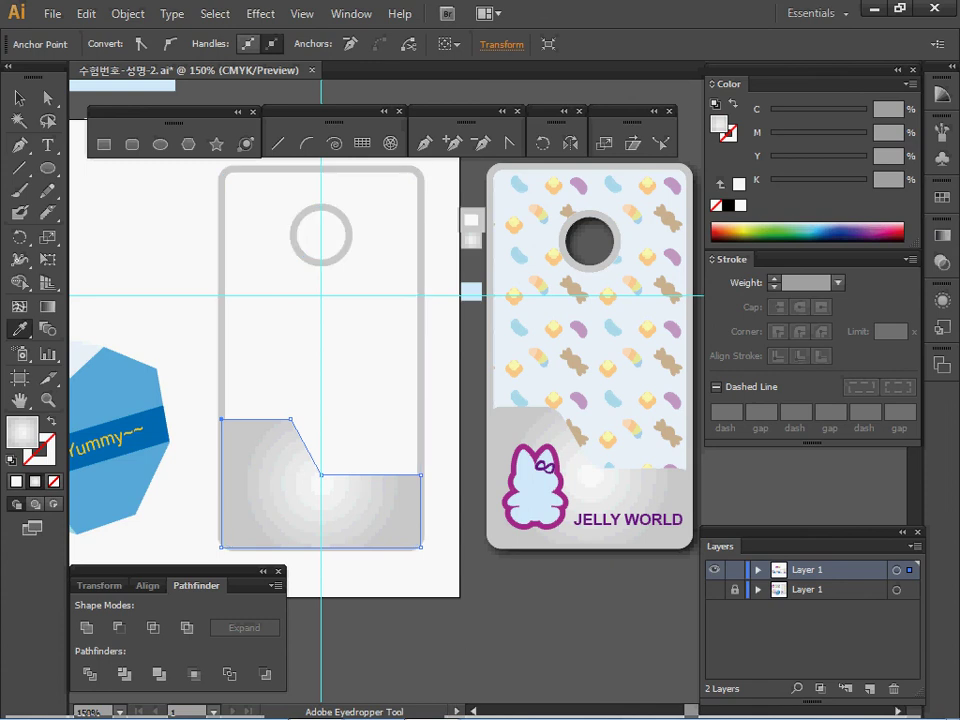
{"action": "left_click", "coordinate": [941, 235]}
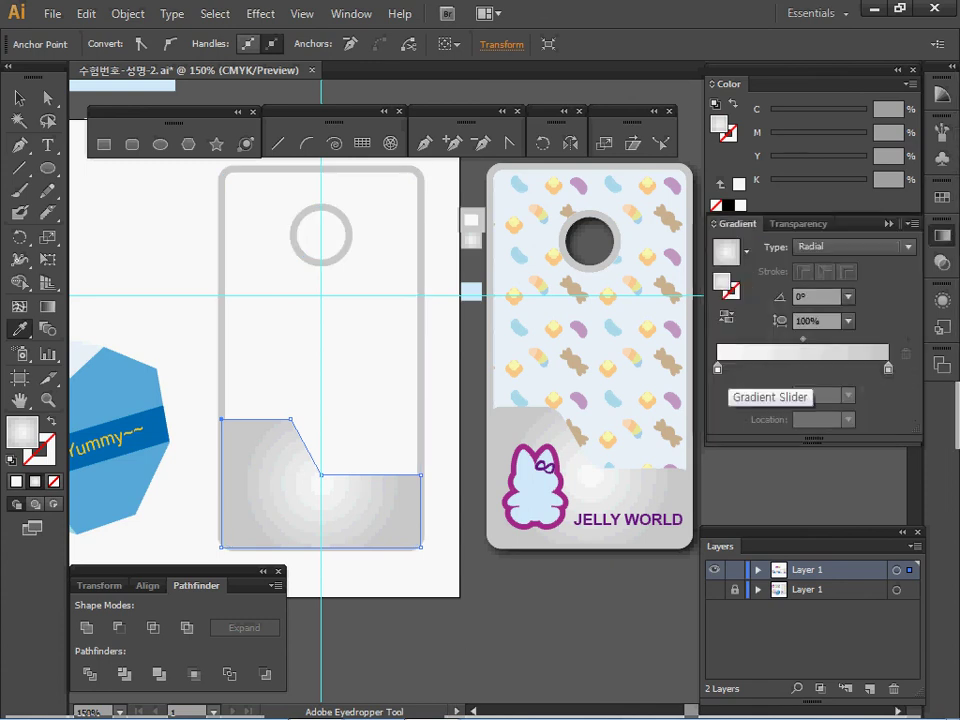
{"action": "left_click", "coordinate": [888, 369]}
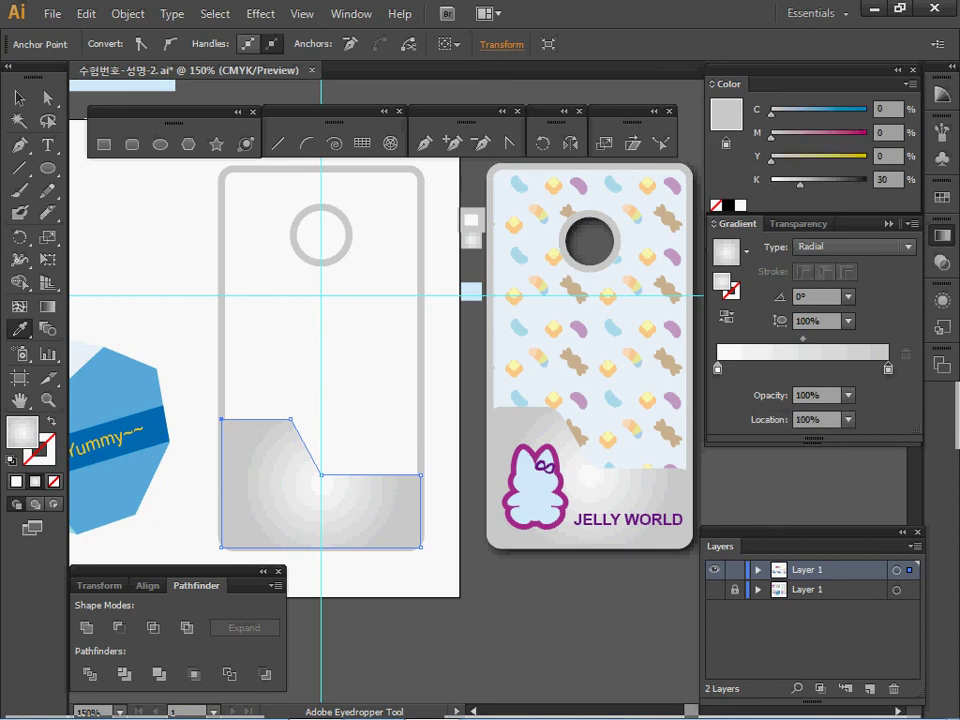
{"action": "left_click", "coordinate": [889, 224]}
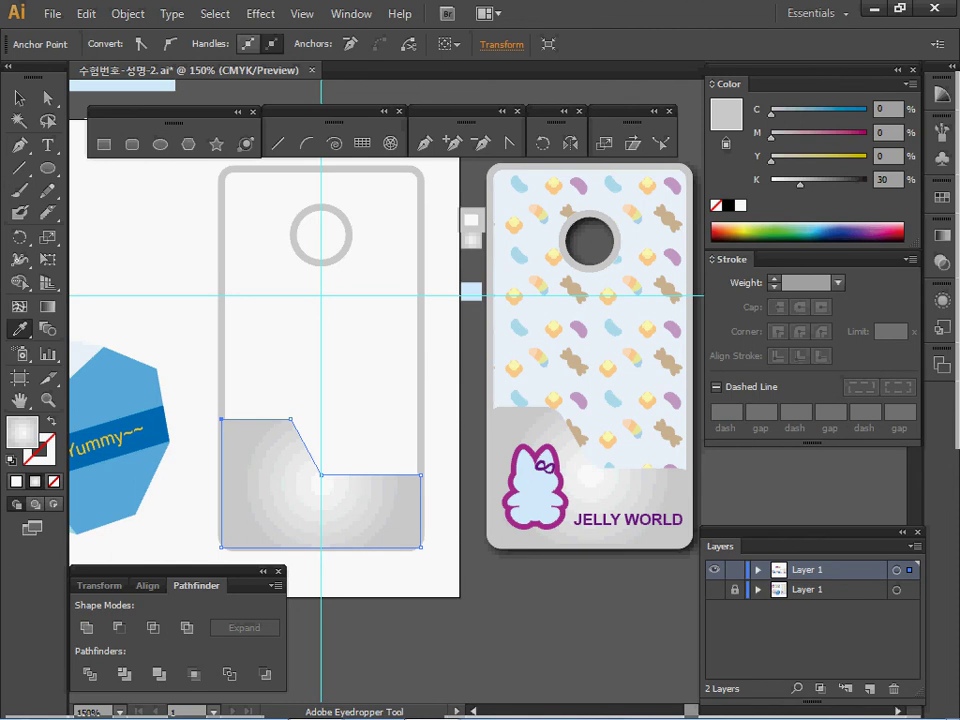
- Round the stepped shape's corners with a 3 mm radius and expand its appearance
{"action": "left_click", "coordinate": [260, 14]}
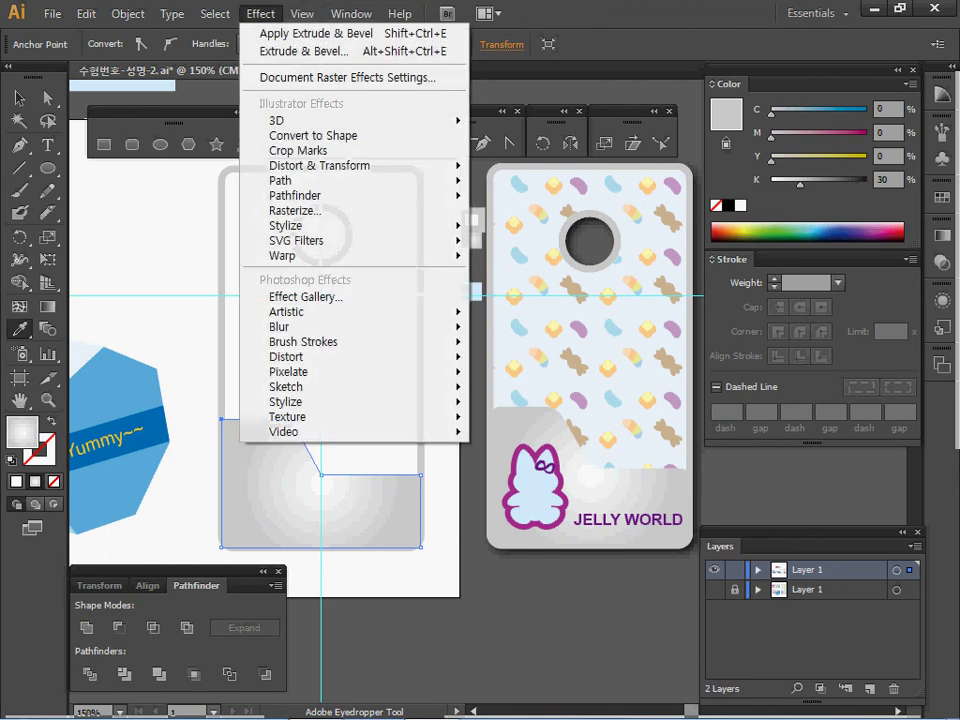
{"action": "mouse_move", "coordinate": [300, 225]}
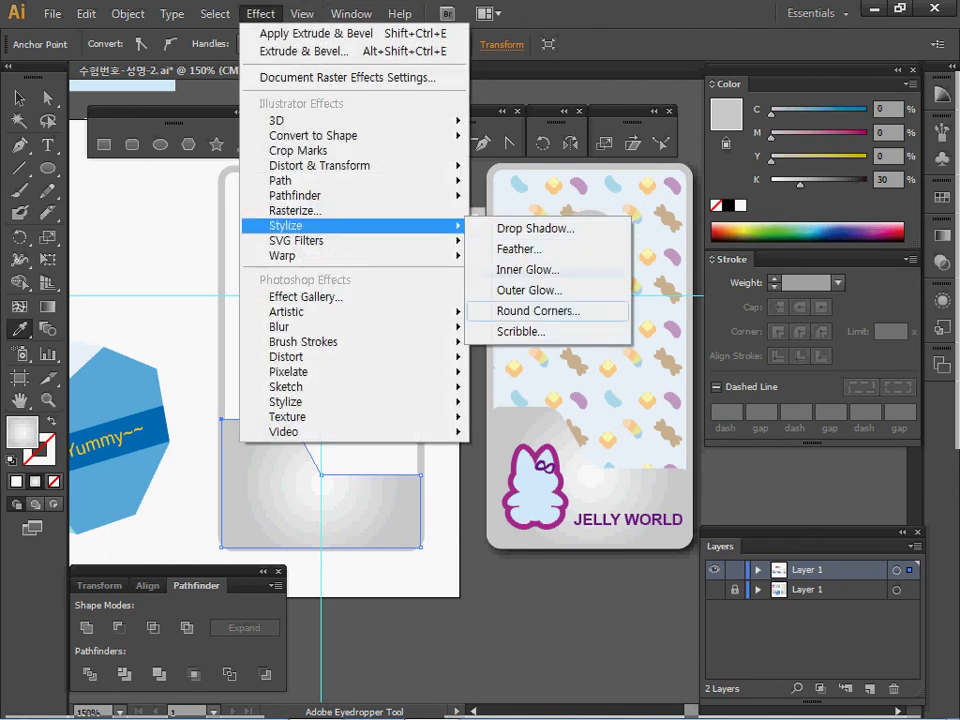
{"action": "left_click", "coordinate": [538, 311]}
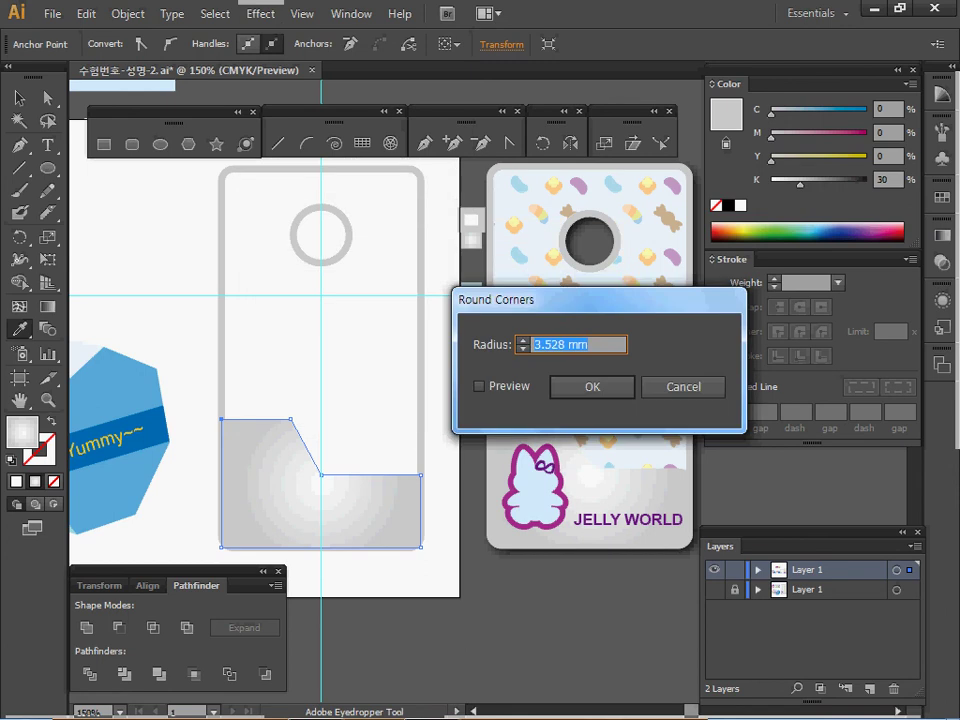
{"action": "type", "text": "3"}
{"action": "key", "text": "Tab"}
{"action": "left_click", "coordinate": [479, 386]}
{"action": "left_click", "coordinate": [592, 387]}
{"action": "left_click", "coordinate": [127, 13]}
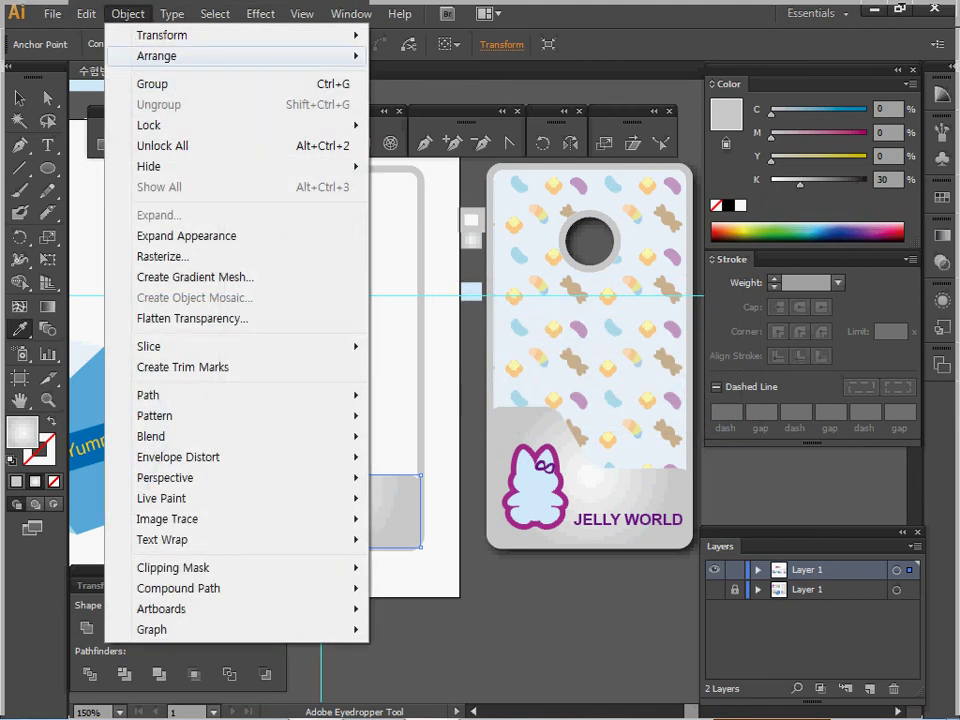
{"action": "left_click", "coordinate": [182, 234]}
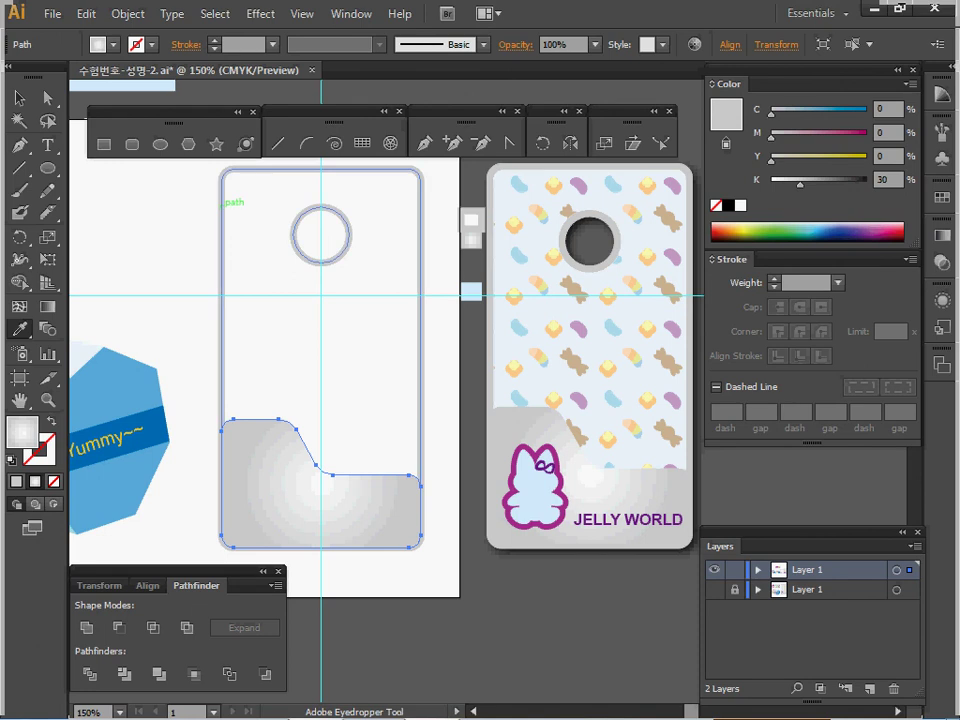
- Copy the pink rabbit from above the artboard and place the copy on the left part of the case's grey panel
{"action": "left_click_drag", "start_coordinate": [221, 196], "coordinate": [526, 379]}
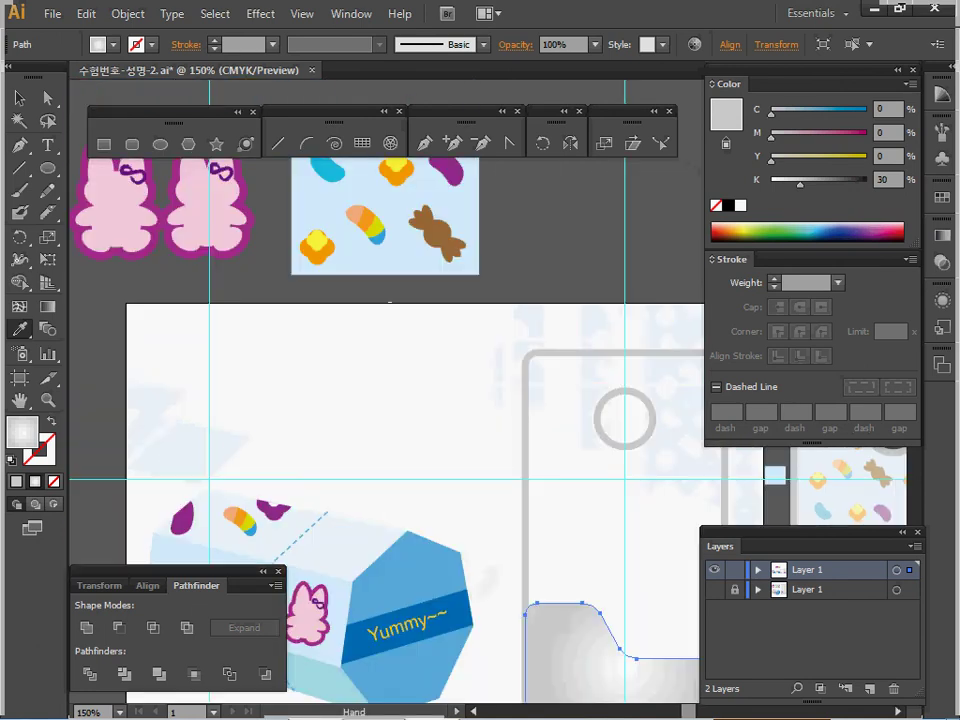
{"action": "left_click_drag", "start_coordinate": [93, 281], "coordinate": [146, 166]}
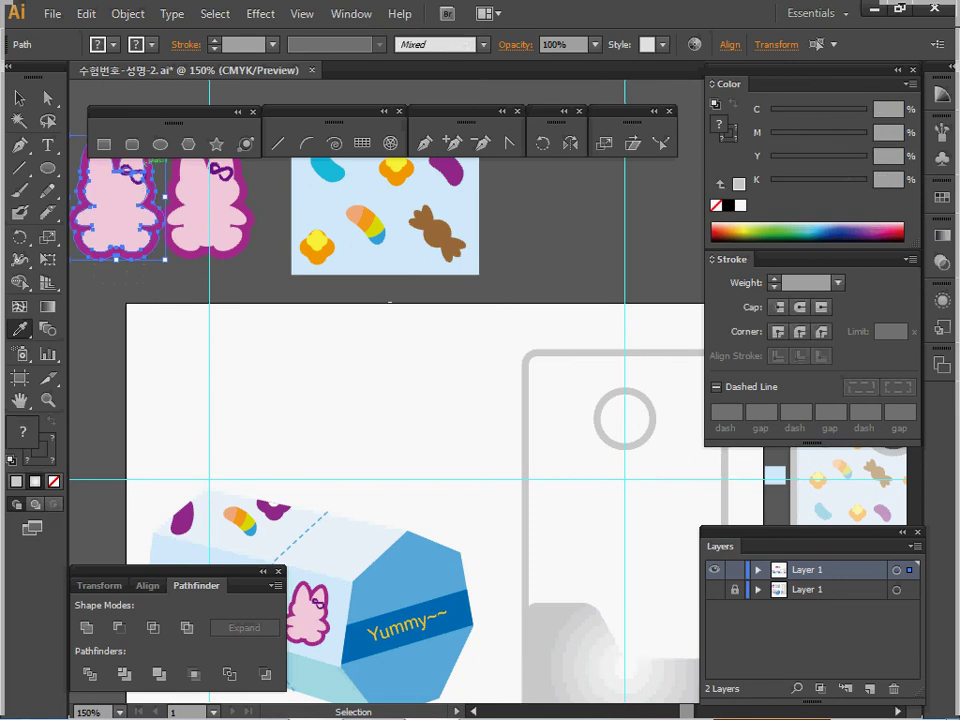
{"action": "left_click_drag", "start_coordinate": [560, 430], "coordinate": [299, 269]}
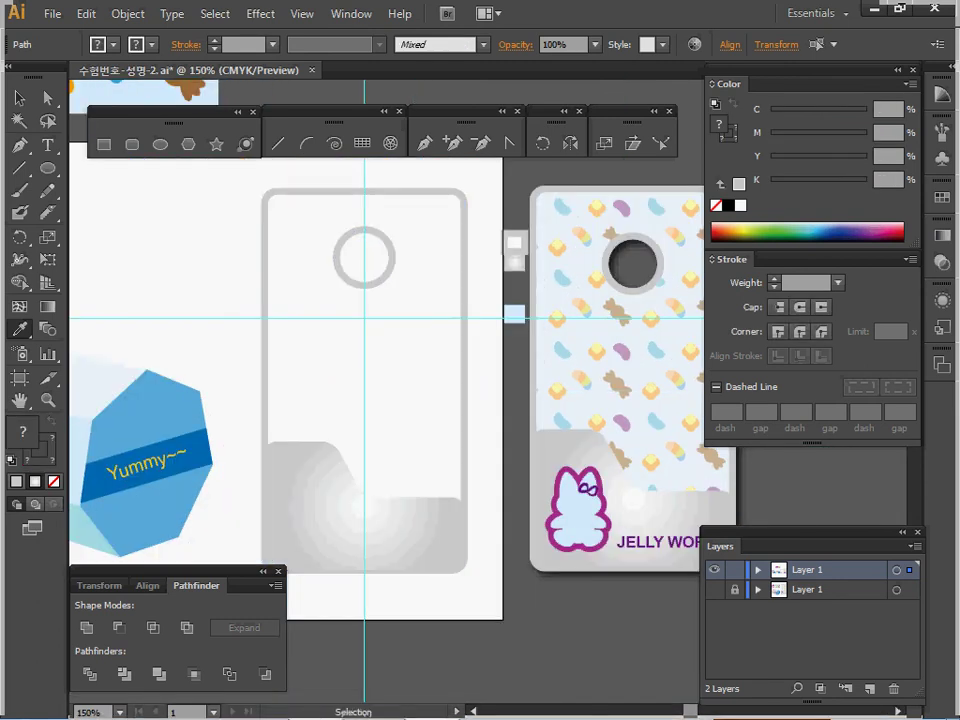
{"action": "key", "text": "ctrl+v"}
{"action": "left_click_drag", "start_coordinate": [504, 394], "coordinate": [331, 508]}
{"action": "left_click", "coordinate": [428, 486], "text": "ctrl"}
{"action": "left_click", "coordinate": [370, 438], "text": "ctrl+alt"}
{"action": "left_click_drag", "start_coordinate": [500, 350], "coordinate": [374, 412]}
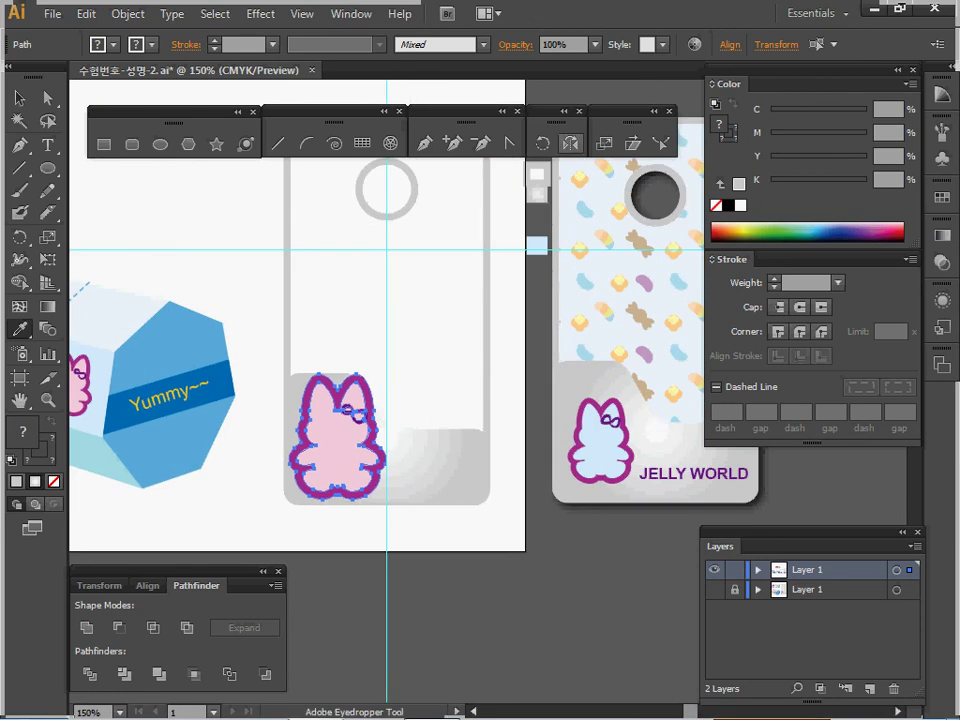
- Scale the rabbit copy uniformly to 70% and adjust its position on the grey panel
{"action": "double_click", "coordinate": [605, 143]}
{"action": "type", "text": "70"}
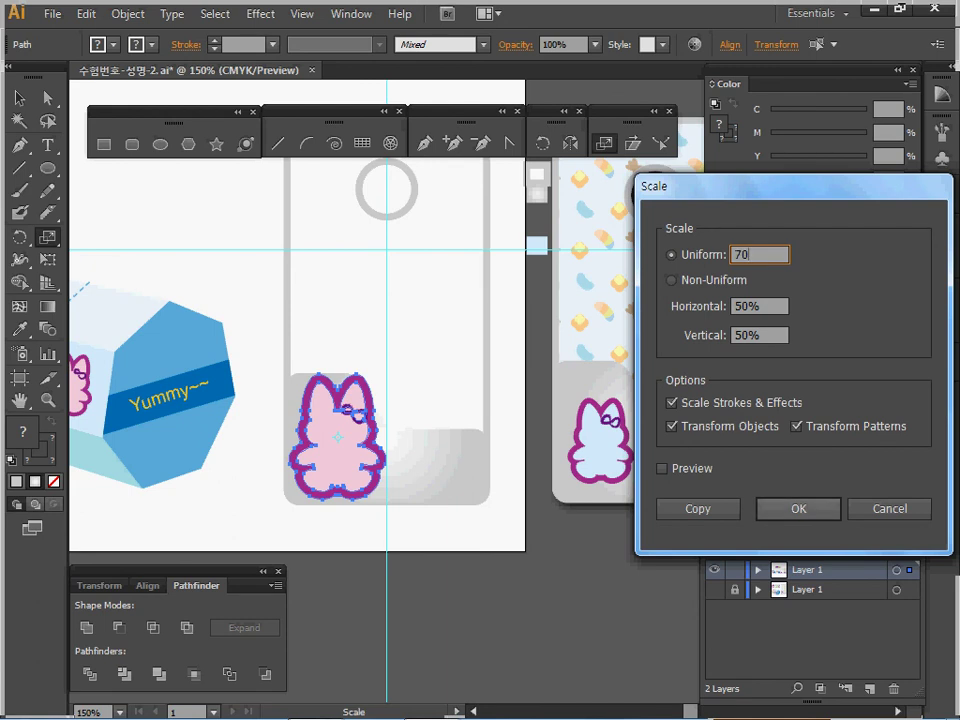
{"action": "key", "text": "Tab"}
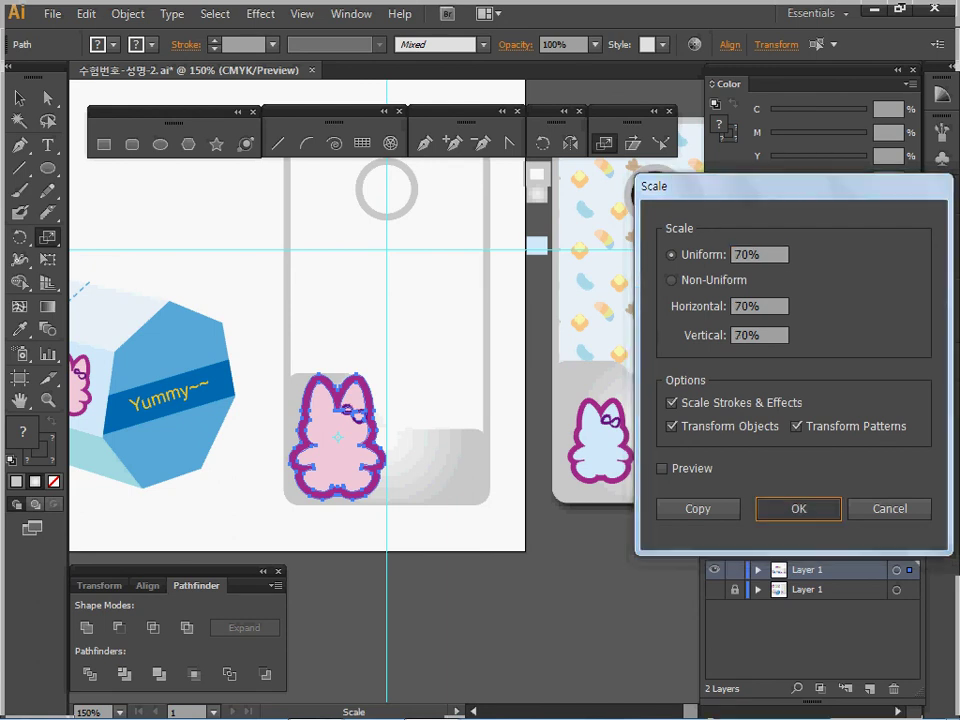
{"action": "key", "text": "Return"}
{"action": "left_click_drag", "start_coordinate": [351, 433], "coordinate": [347, 437]}
- Recolour the rabbit copy's pink body with the light blue of the reference swatch (C 20)
{"action": "left_click", "coordinate": [364, 522], "text": "ctrl"}
{"action": "left_click", "coordinate": [340, 468], "text": "ctrl"}
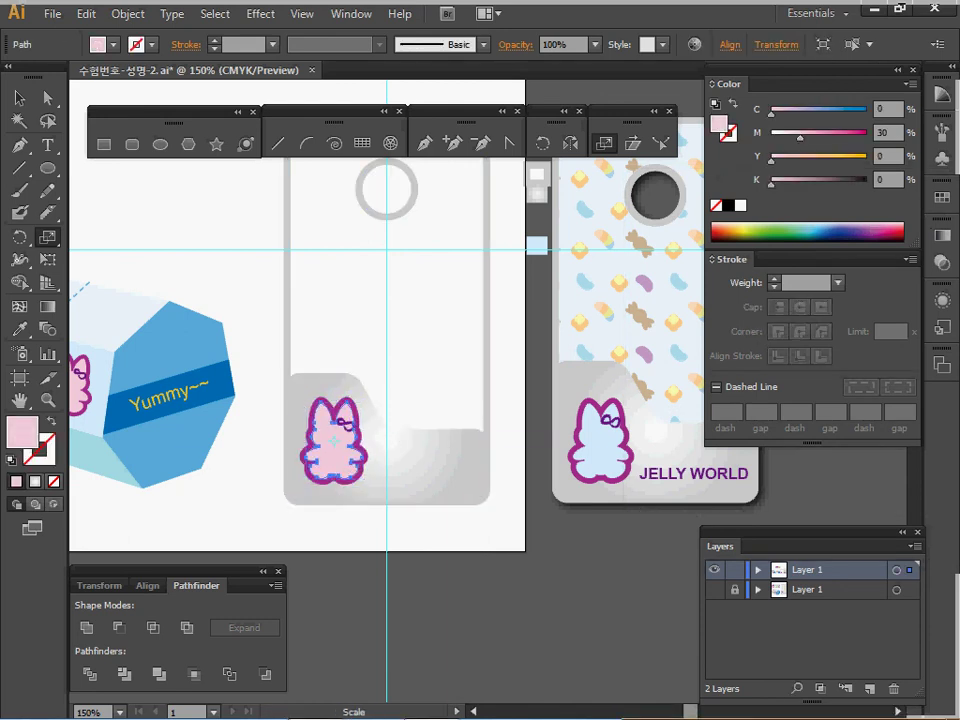
{"action": "key", "text": "i"}
{"action": "left_click", "coordinate": [537, 246]}
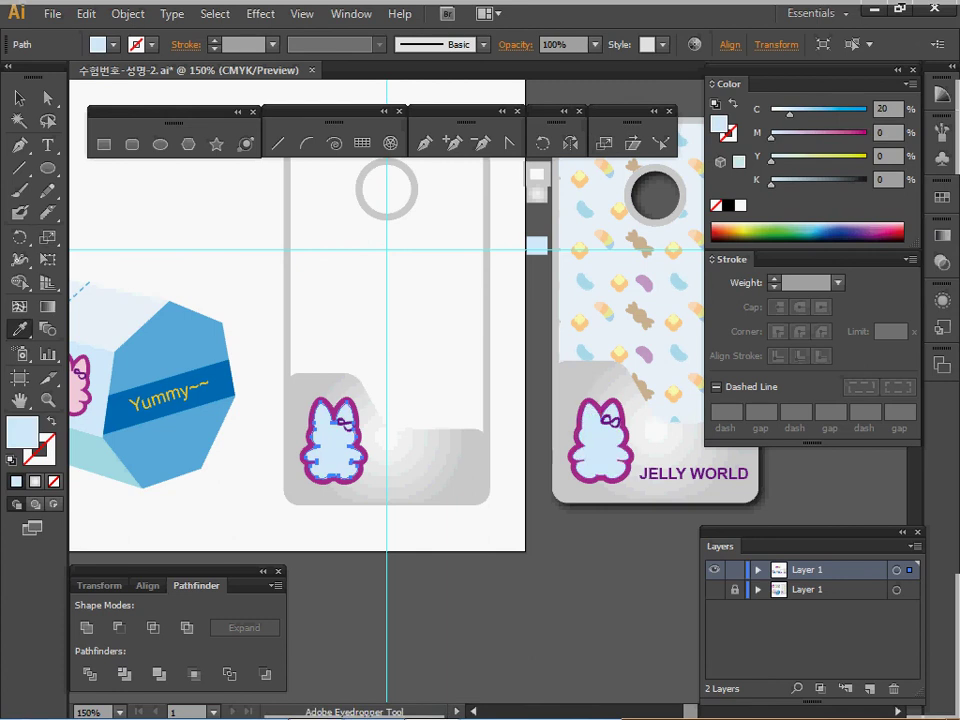
{"action": "key", "text": "v"}
{"action": "left_click", "coordinate": [620, 545], "text": "ctrl"}
{"action": "left_click", "coordinate": [692, 475], "text": "ctrl"}
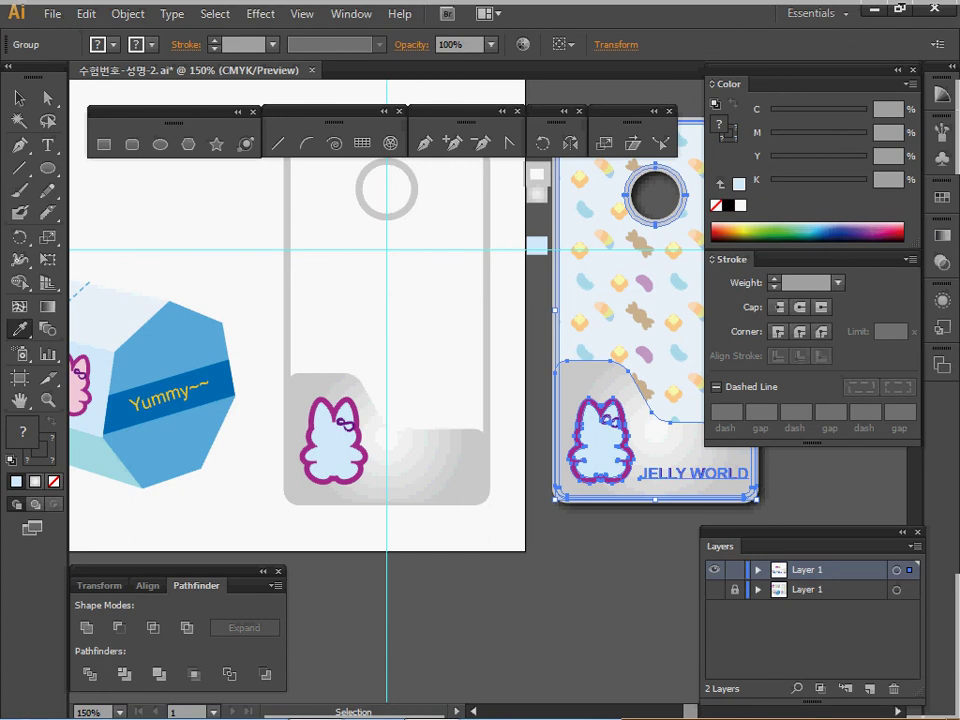
{"action": "key", "text": "i"}
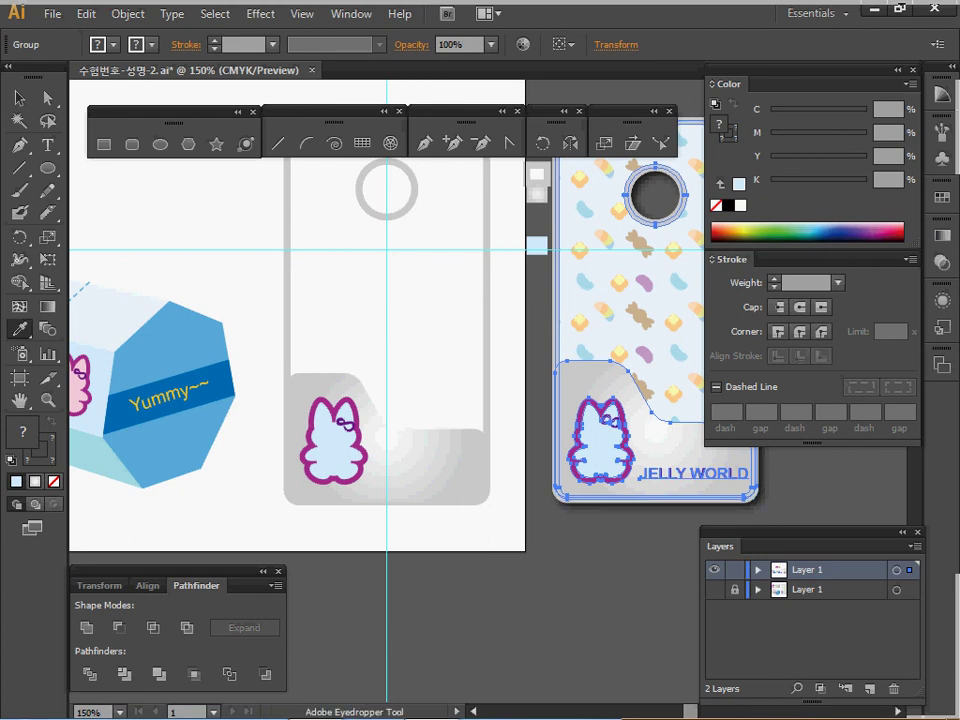
- Copy only the JELLY WORLD text from the reference phone case and paste it into the drawing
{"action": "key", "text": "a"}
{"action": "left_click", "coordinate": [630, 542]}
{"action": "left_click", "coordinate": [692, 475]}
{"action": "key", "text": "ctrl+c"}
{"action": "key", "text": "ctrl+shift+a"}
{"action": "key", "text": "ctrl+v"}
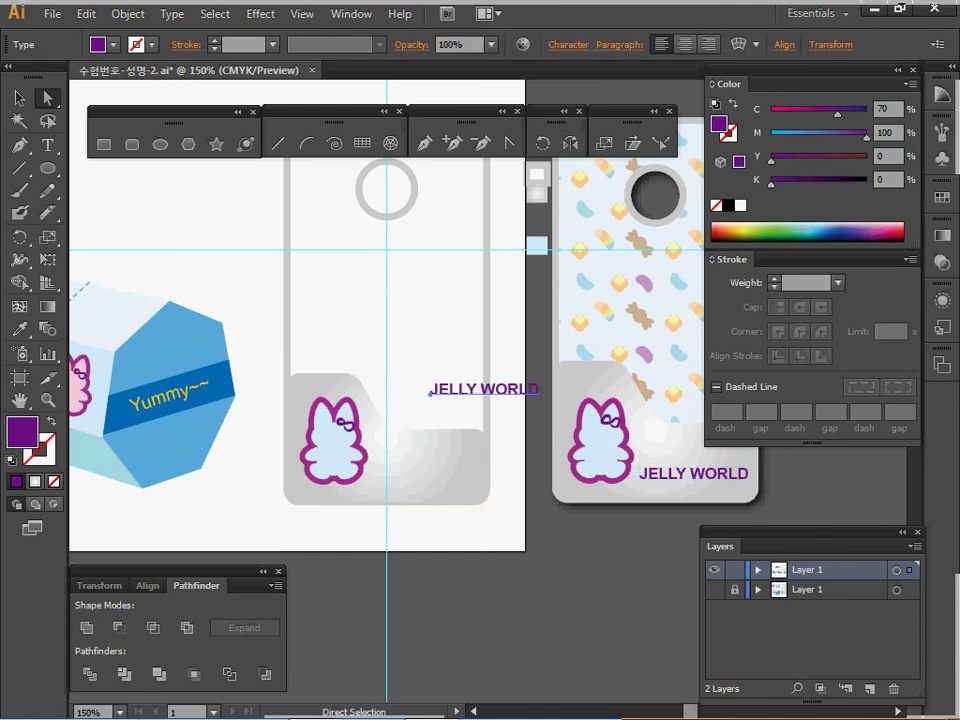
- Place the pasted JELLY WORLD text to the right of the rabbit's feet on the grey panel and save the document
{"action": "left_click_drag", "start_coordinate": [430, 393], "coordinate": [367, 481]}
{"action": "key", "text": "ctrl+s"}
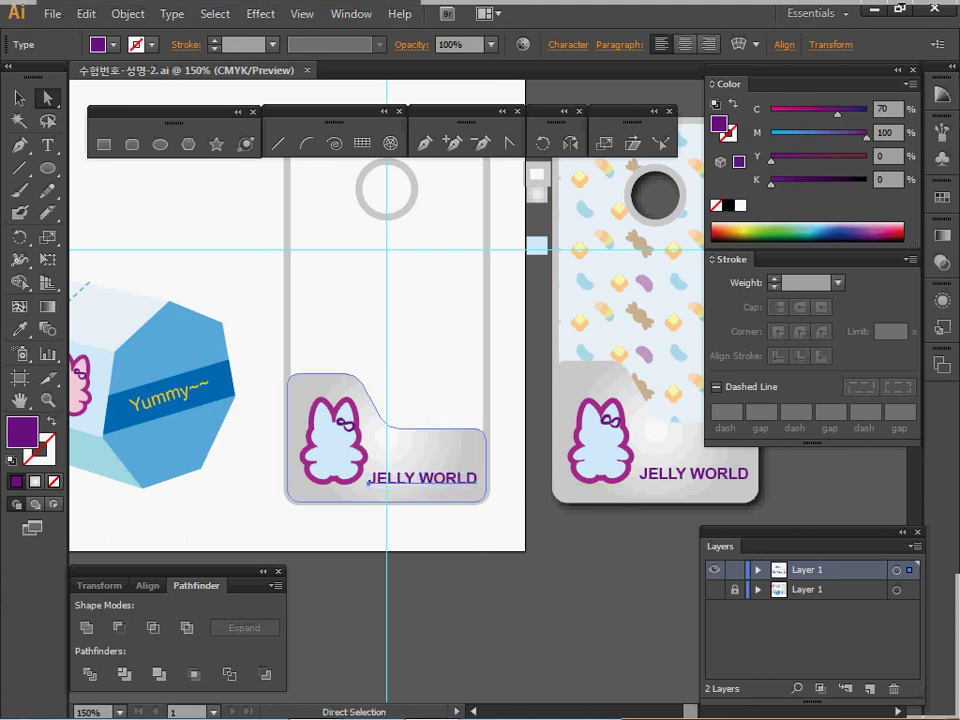
{"action": "left_click", "coordinate": [590, 400]}
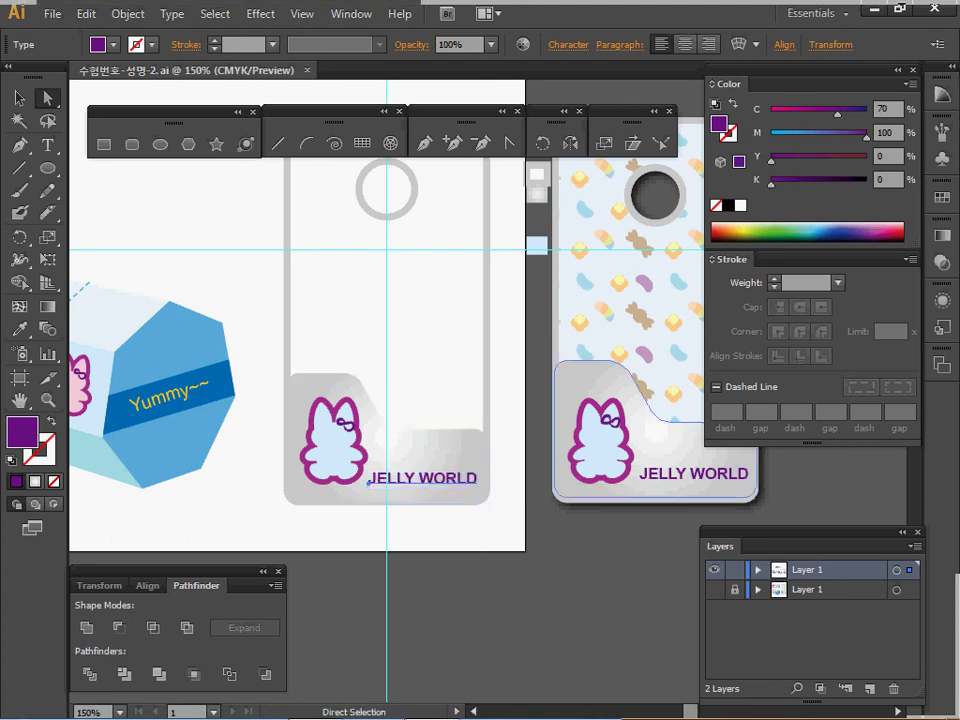
{"action": "key", "text": "ctrl+shift+a"}
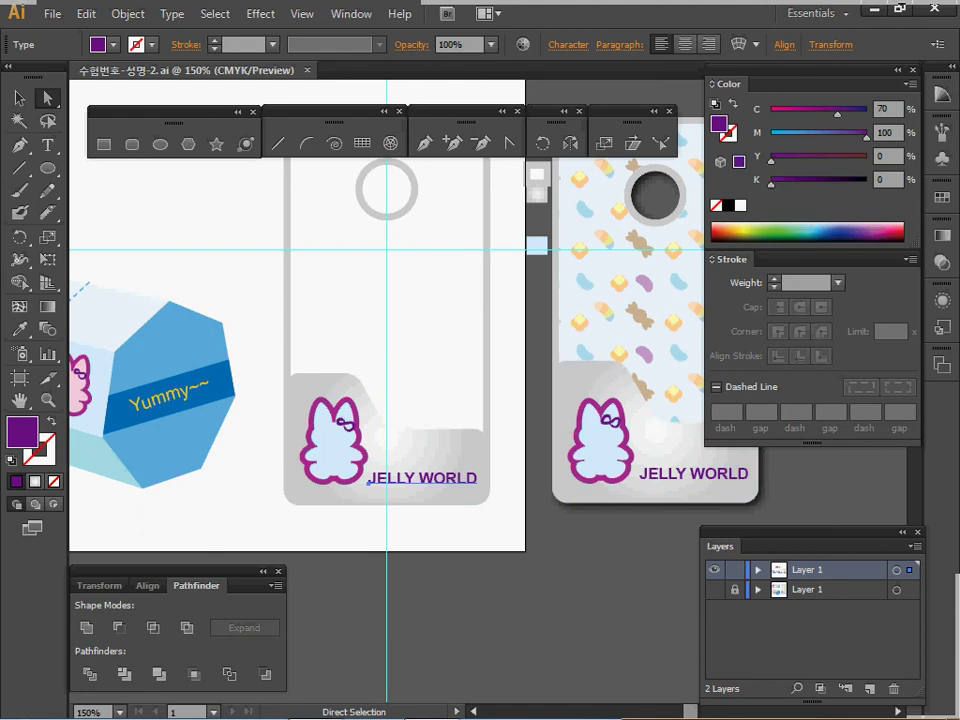
- Offset the phone case's compound path, outline and camera hole together, by -2 mm with mitered joins
{"action": "left_click", "coordinate": [420, 320]}
{"action": "scroll", "coordinate": [420, 320], "scroll_direction": "up", "scroll_amount": 4}
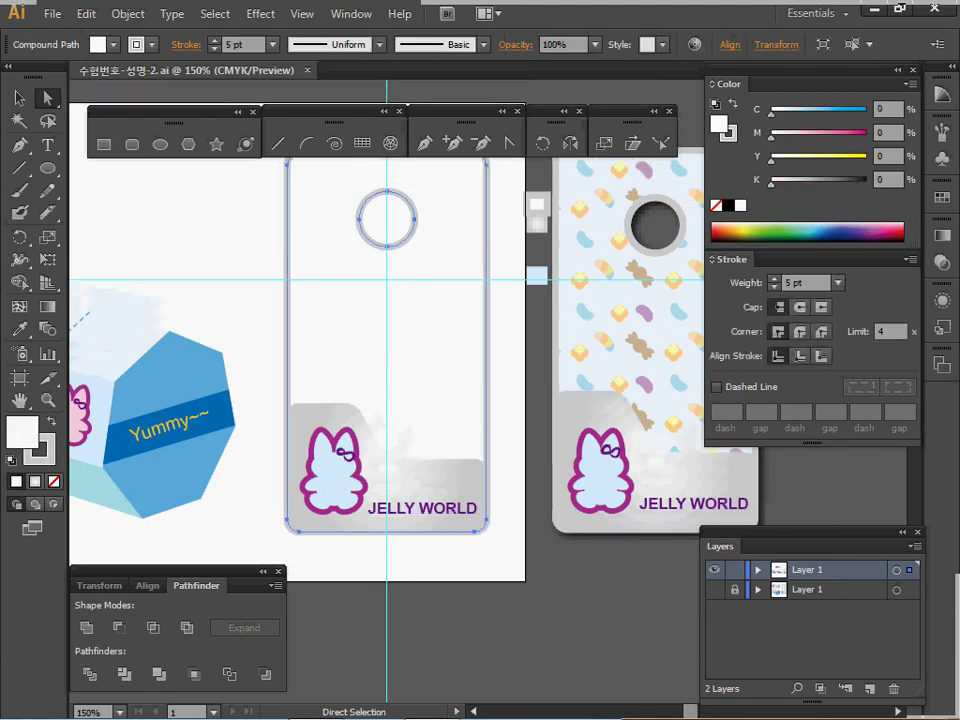
{"action": "scroll", "coordinate": [387, 400], "scroll_direction": "up", "scroll_amount": 1}
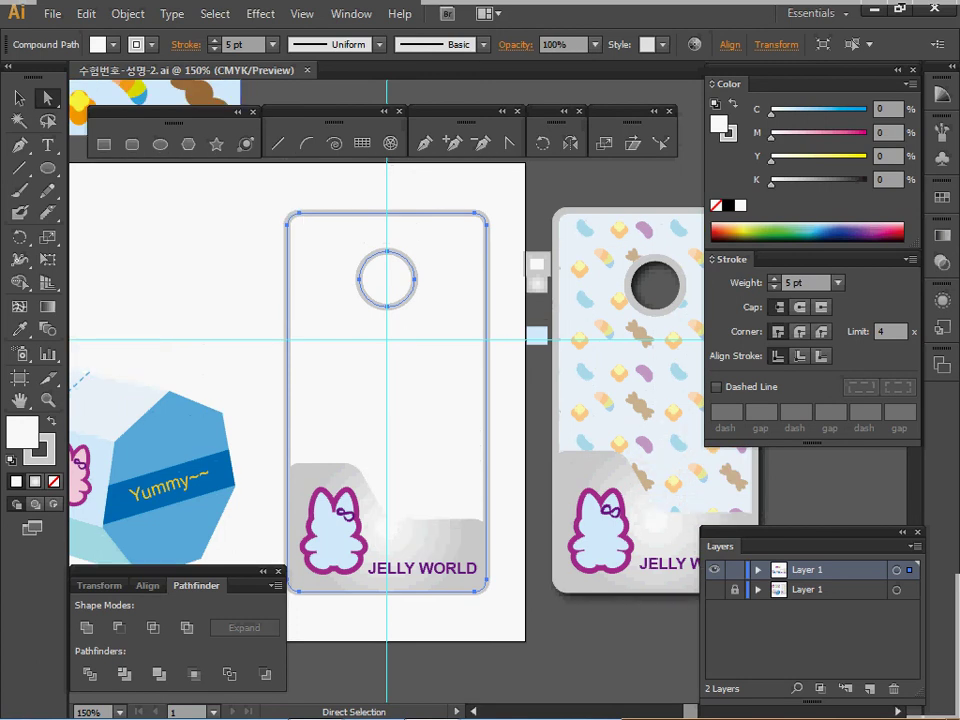
{"action": "left_click", "coordinate": [127, 14]}
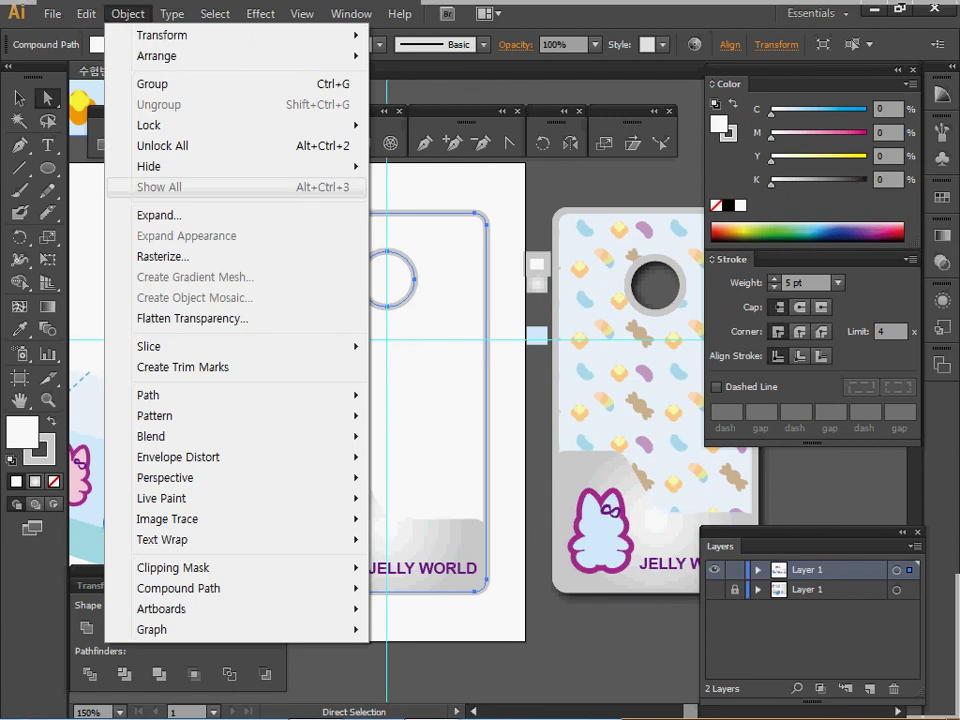
{"action": "mouse_move", "coordinate": [200, 395]}
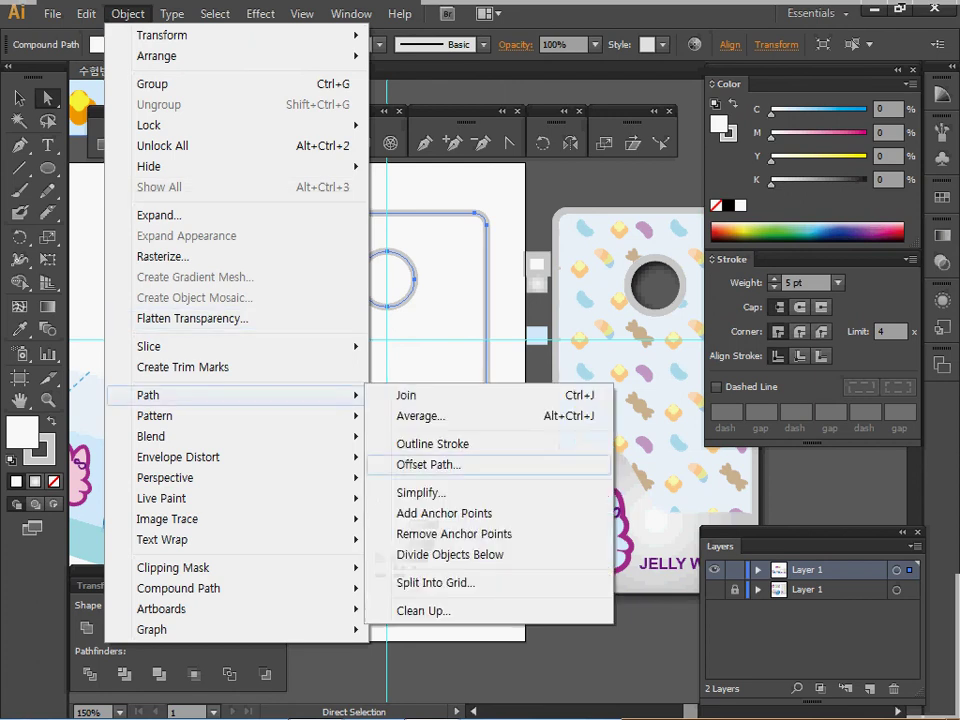
{"action": "left_click", "coordinate": [428, 464]}
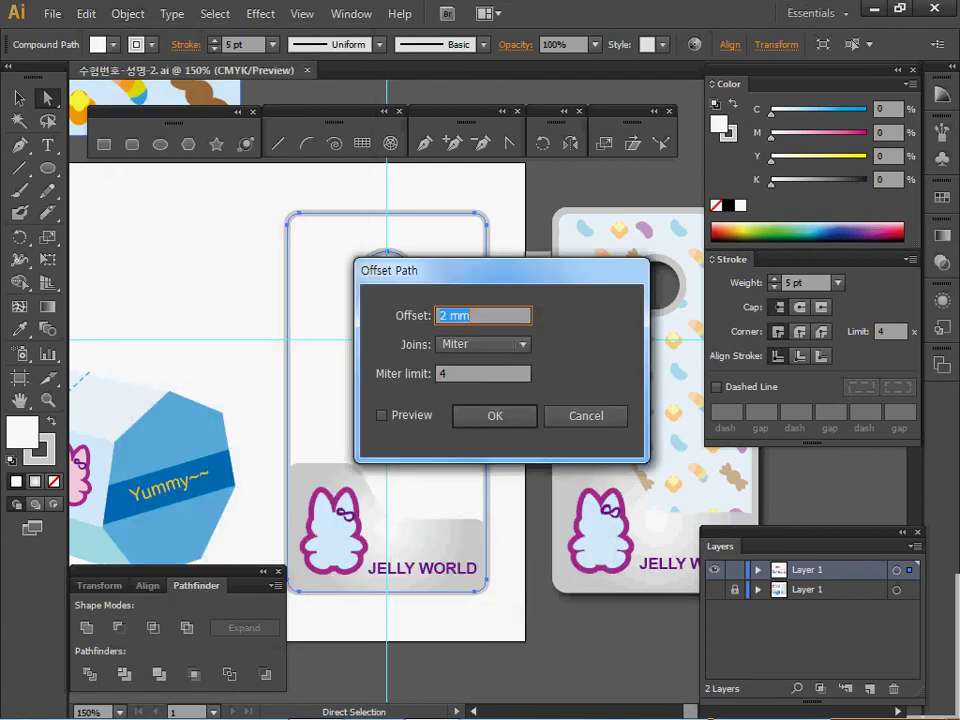
{"action": "type", "text": "-"}
{"action": "type", "text": "2"}
{"action": "key", "text": "Return"}
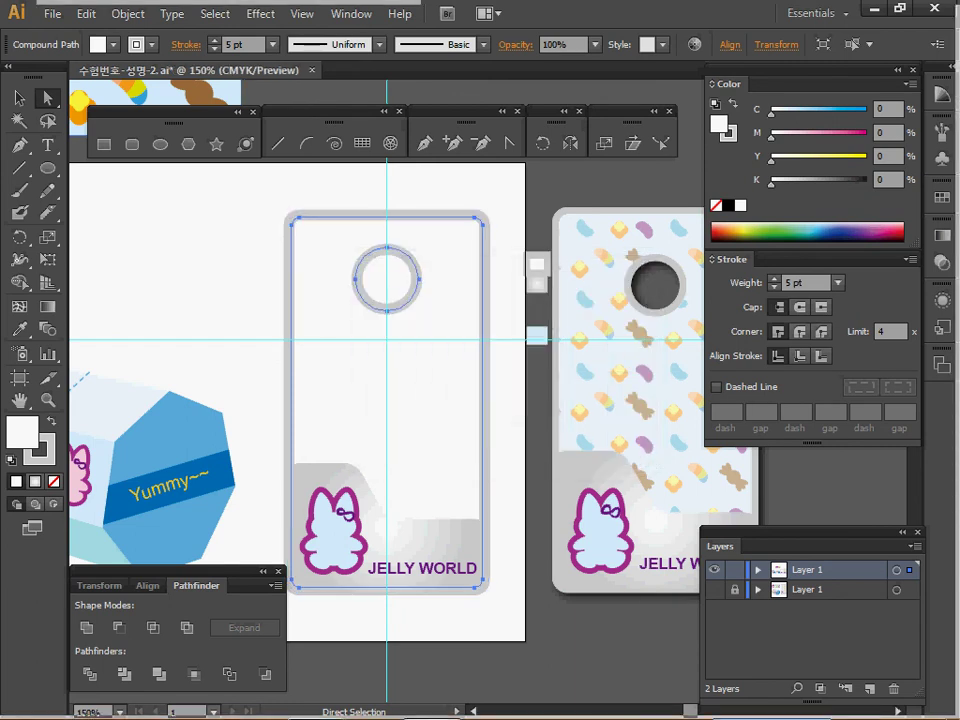
- Remove the stroke from the offset path and fill it with the candy pattern swatch
{"action": "left_click", "coordinate": [47, 458]}
{"action": "left_click", "coordinate": [54, 482]}
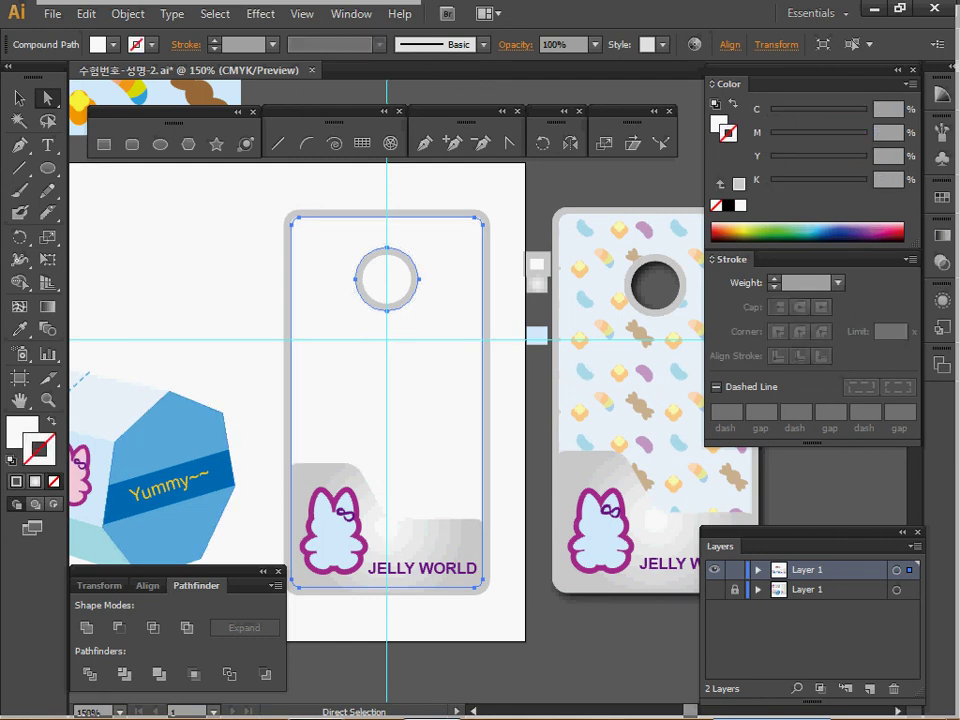
{"action": "left_click", "coordinate": [20, 431]}
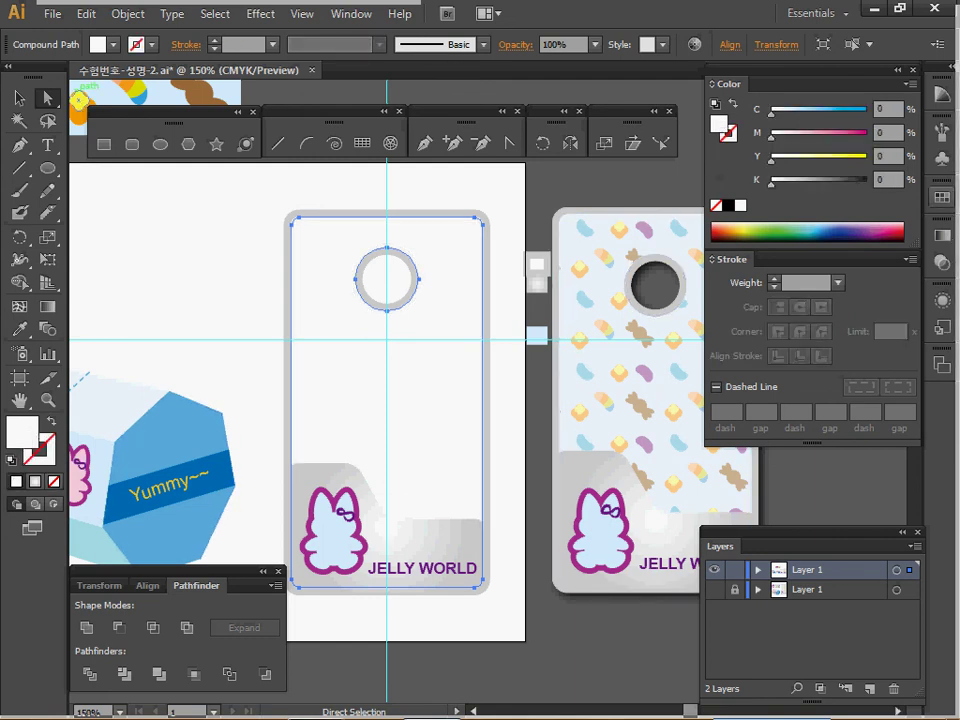
{"action": "left_click", "coordinate": [942, 197]}
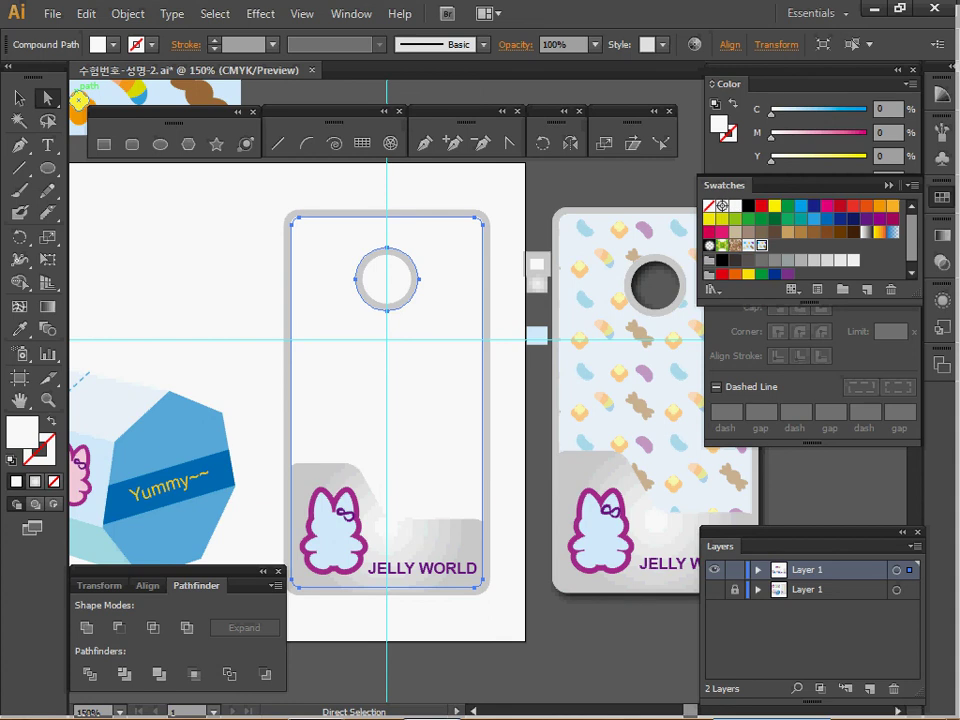
{"action": "left_click", "coordinate": [762, 244]}
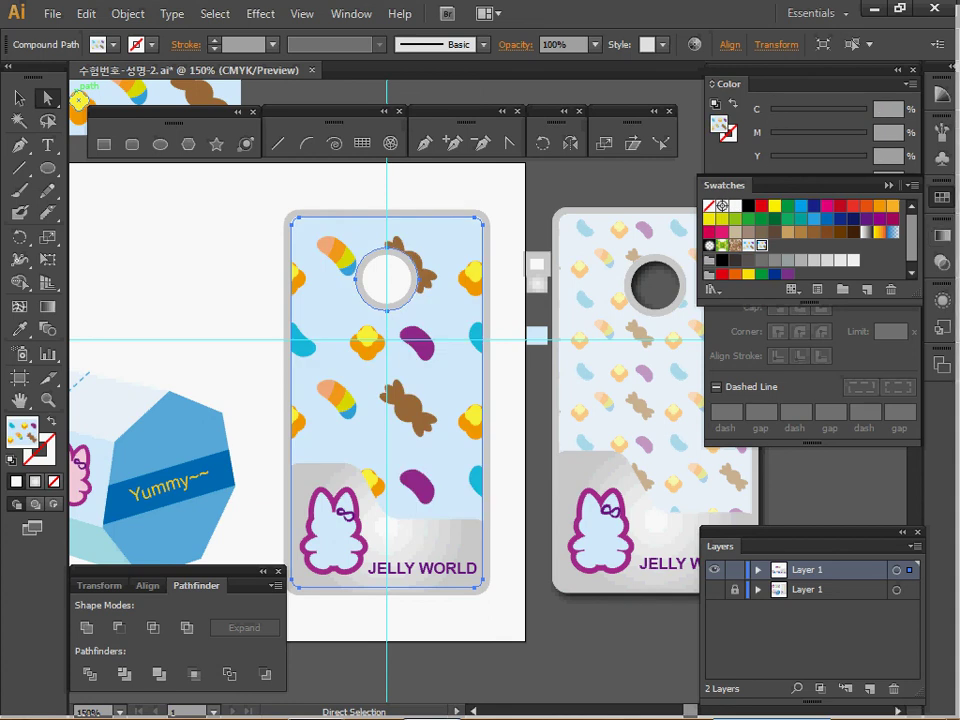
{"action": "left_click", "coordinate": [941, 197]}
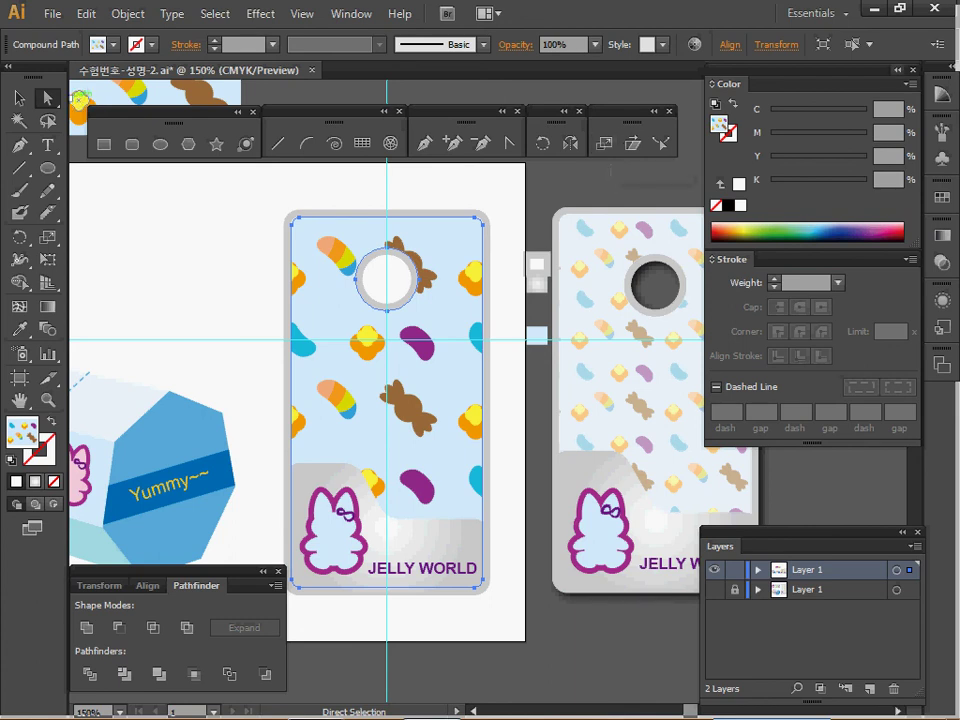
- Scale only the candy pattern inside the offset shape uniformly to 50%, with Transform Objects off and Transform Patterns on
{"action": "left_click", "coordinate": [898, 70]}
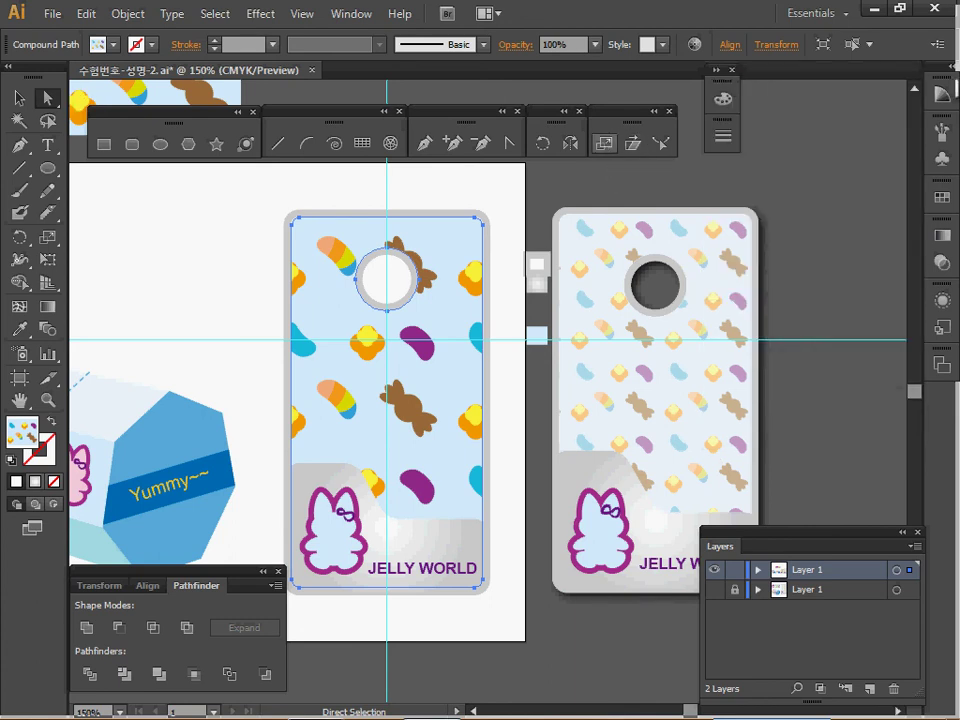
{"action": "double_click", "coordinate": [604, 143]}
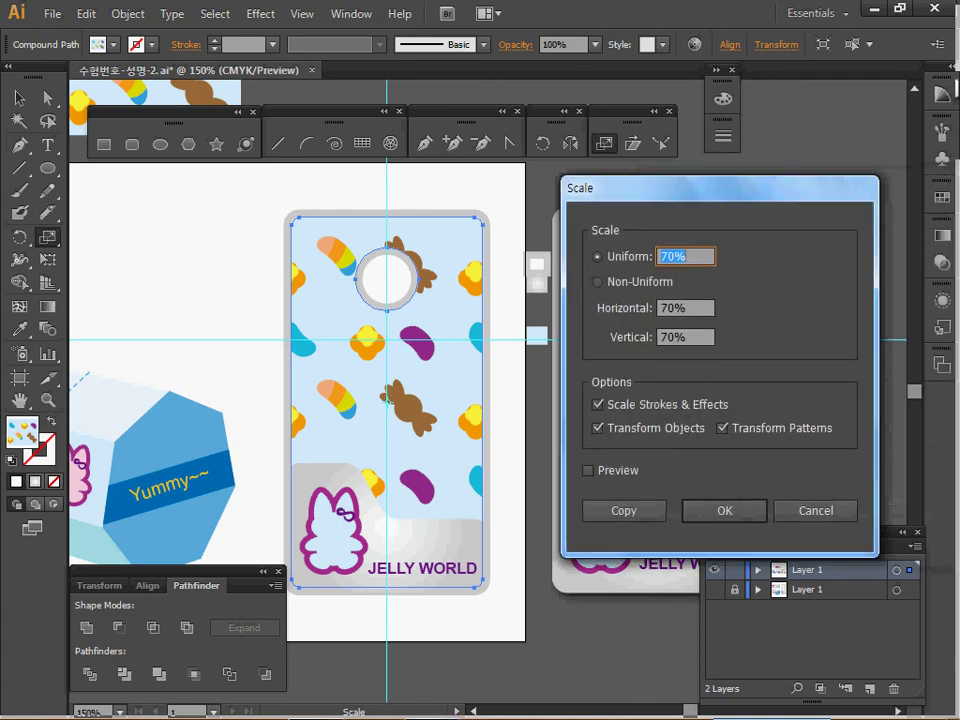
{"action": "type", "text": "50"}
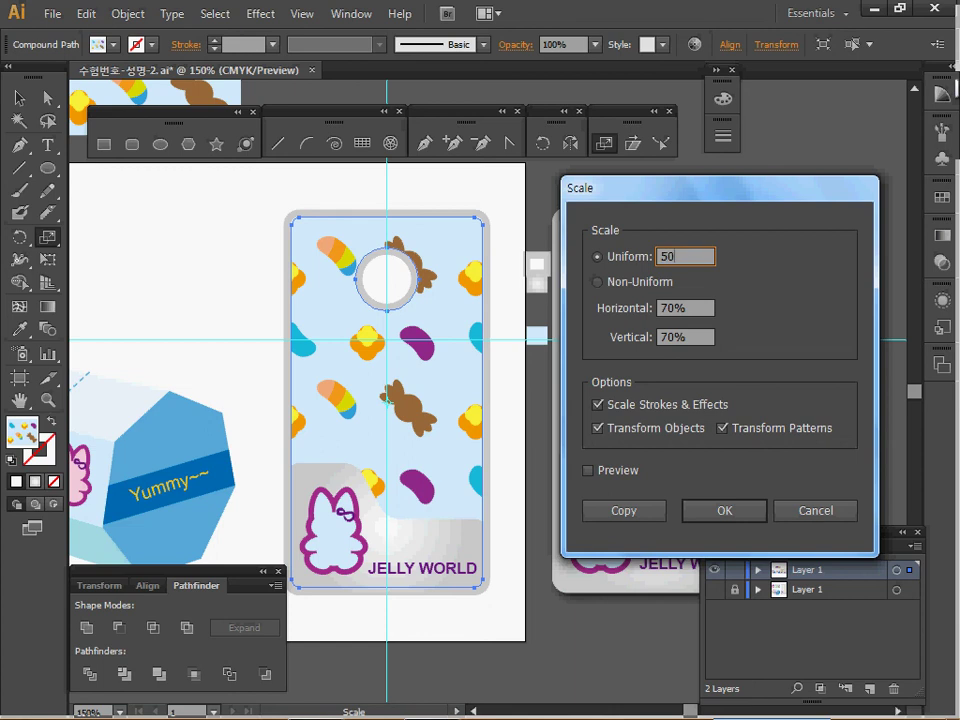
{"action": "left_click", "coordinate": [598, 428]}
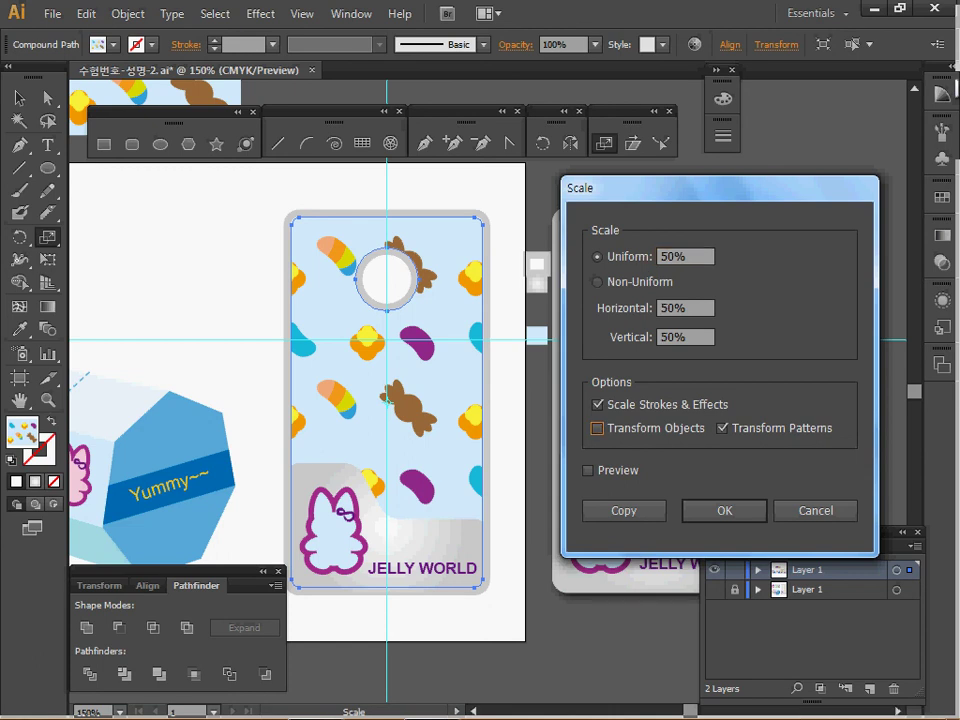
{"action": "left_click", "coordinate": [589, 470]}
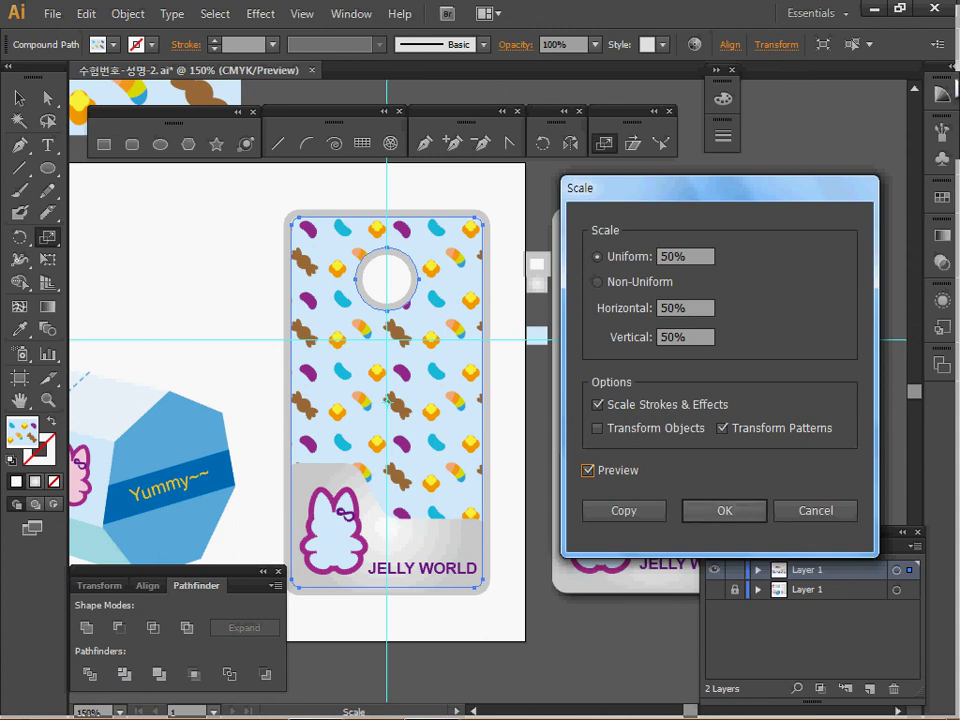
{"action": "key", "text": "Return"}
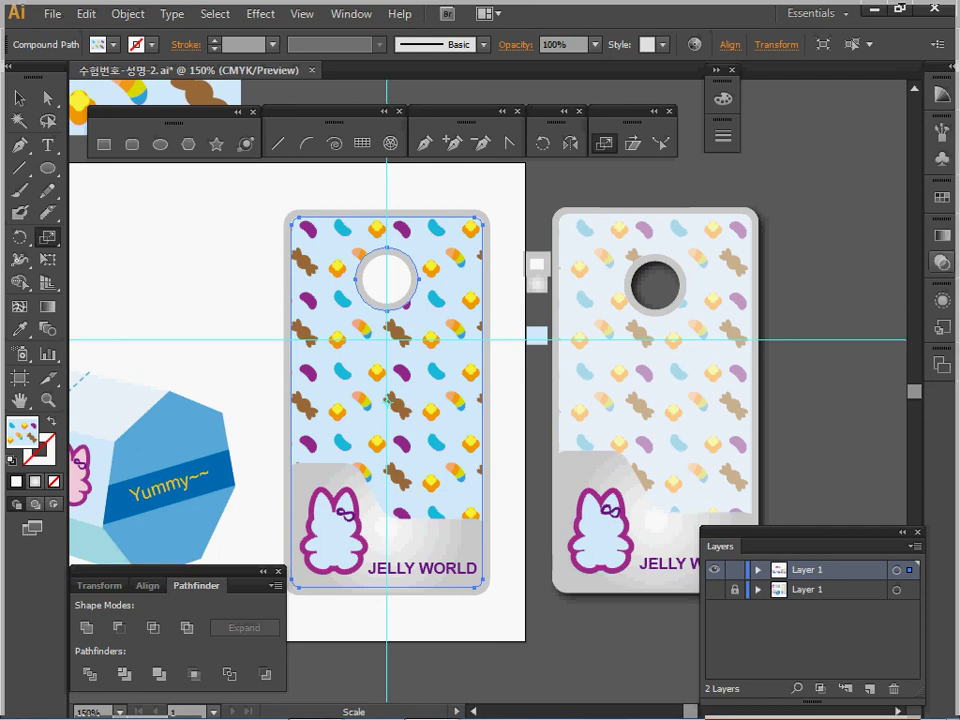
- Set the opacity of the pattern-filled shape to 50%
{"action": "left_click", "coordinate": [942, 262]}
{"action": "left_click", "coordinate": [909, 247]}
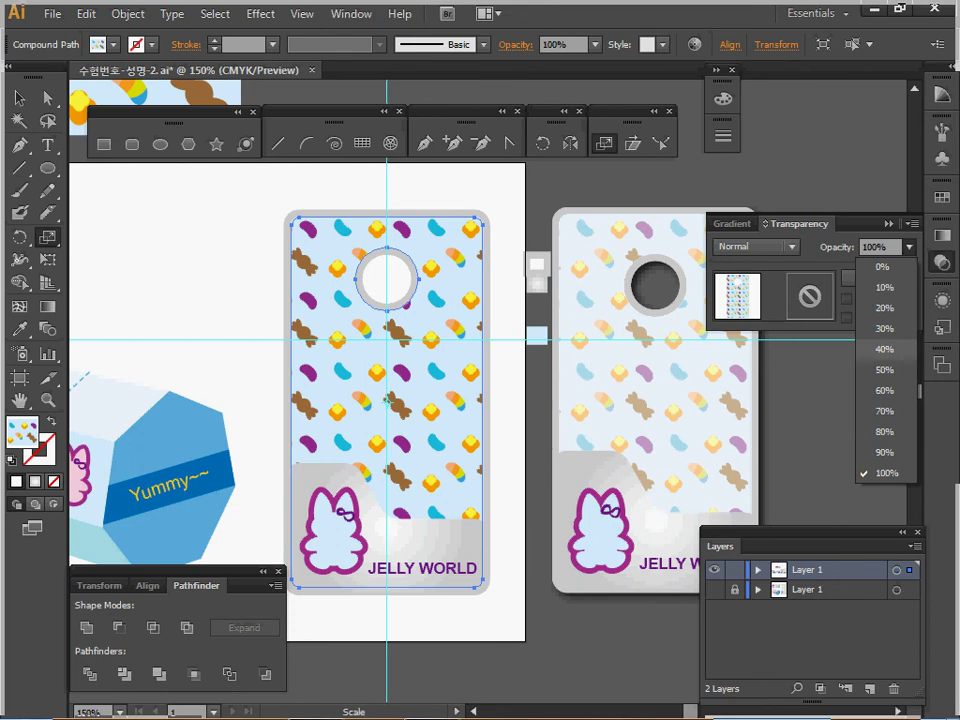
{"action": "left_click", "coordinate": [885, 370]}
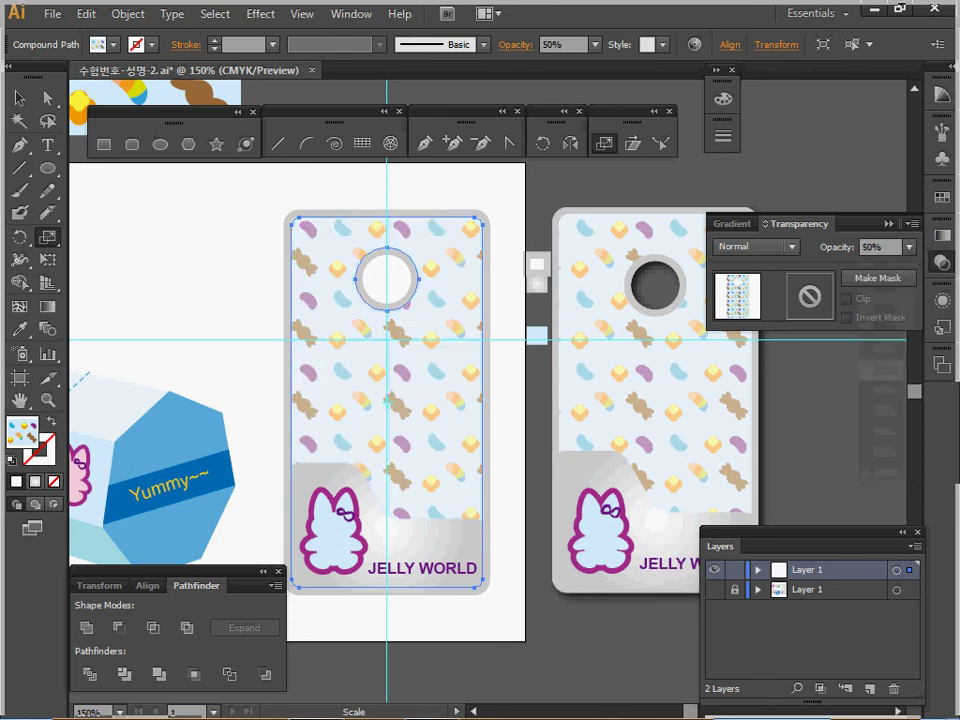
{"action": "left_click", "coordinate": [889, 224]}
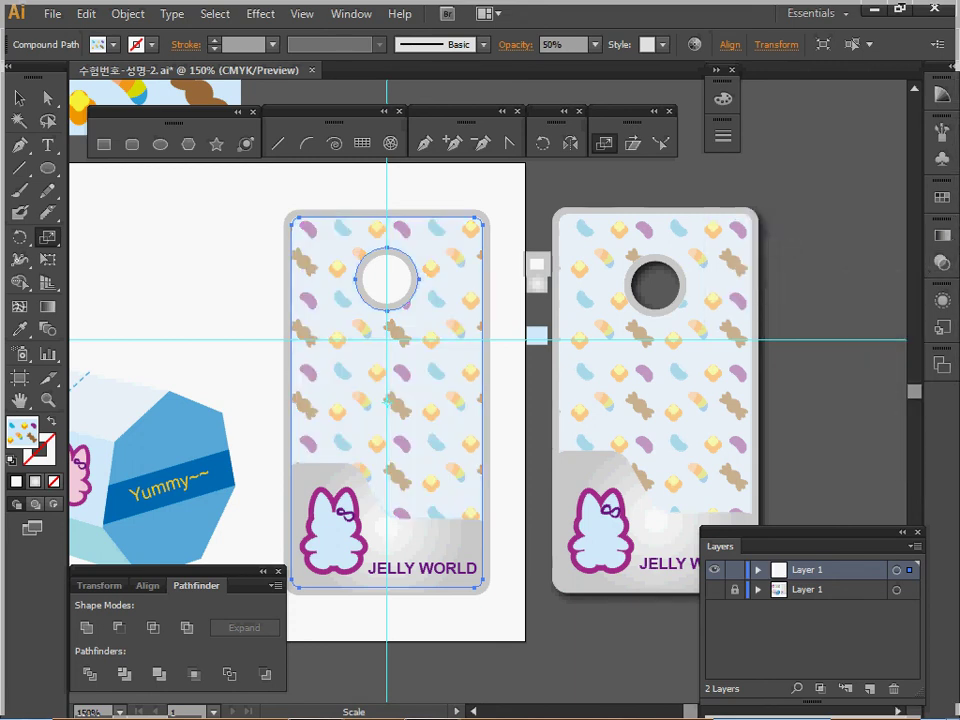
- Select every part of the phone case, including the panel, rabbit and text, and group them
{"action": "left_click", "coordinate": [20, 98]}
{"action": "left_click", "coordinate": [278, 195]}
{"action": "left_click_drag", "start_coordinate": [278, 195], "coordinate": [494, 582]}
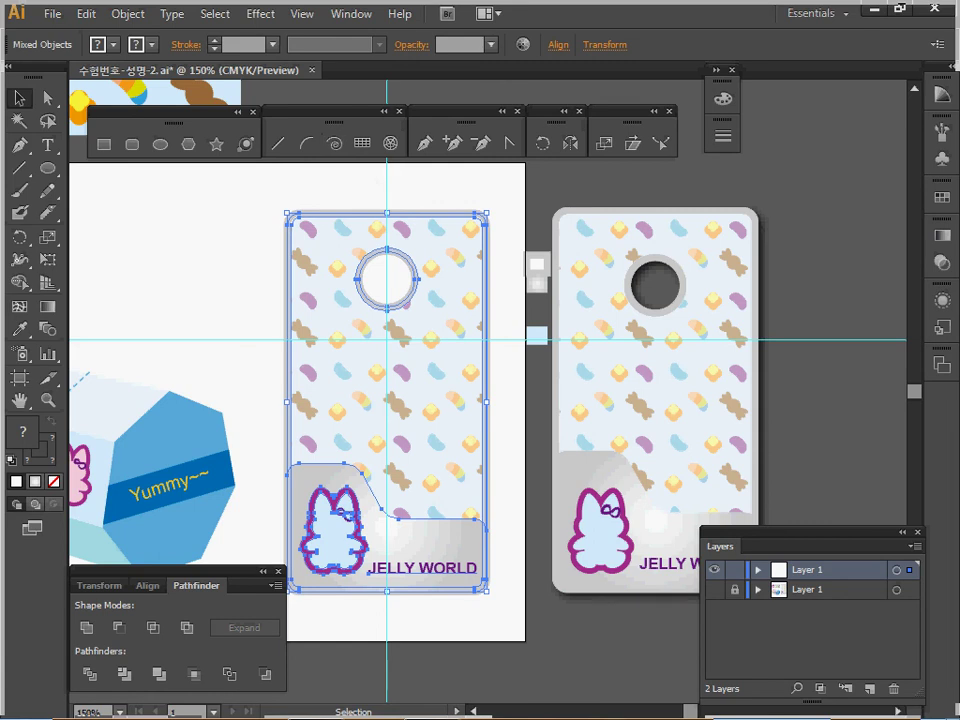
{"action": "key", "text": "a"}
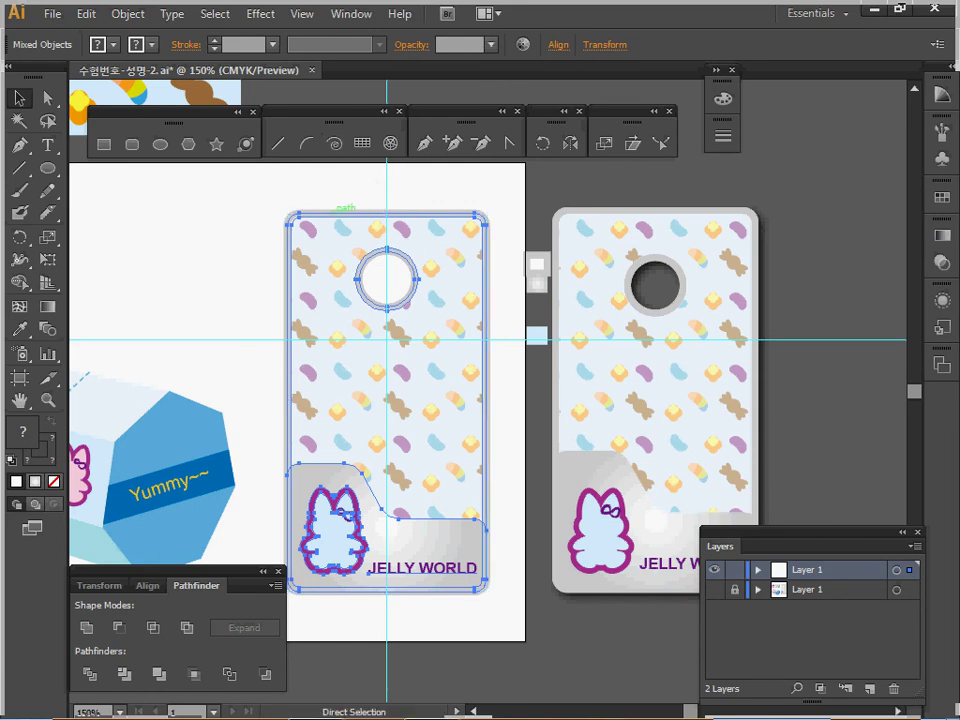
{"action": "key", "text": "v"}
- Apply a Drop Shadow to the phone case group with 1 mm X offset, 1 mm Y offset and 1 mm blur
{"action": "left_click", "coordinate": [260, 14]}
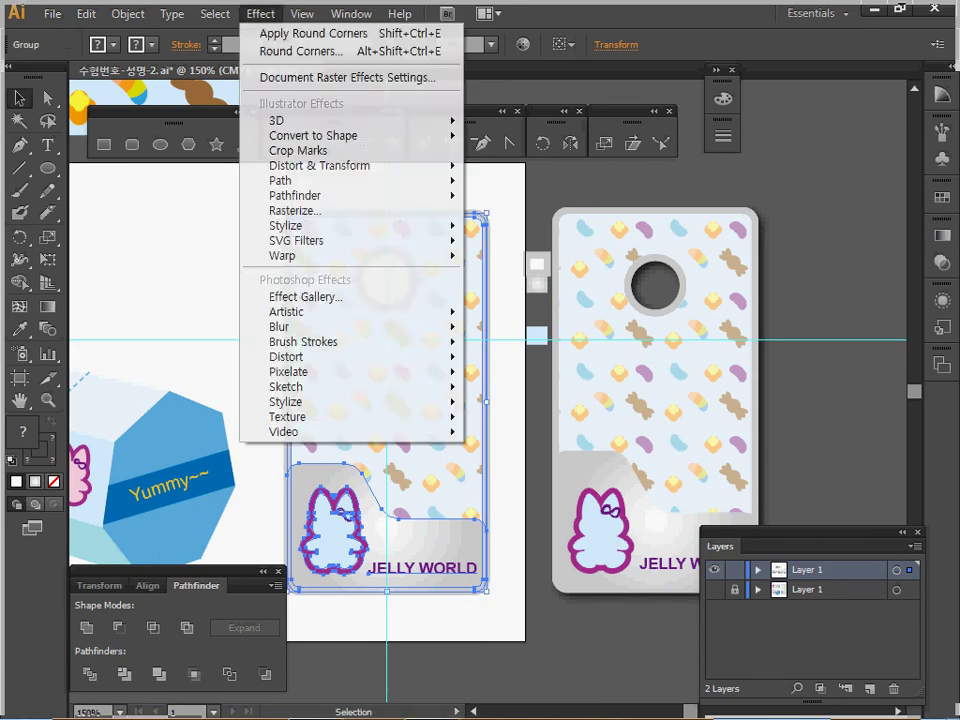
{"action": "mouse_move", "coordinate": [345, 225]}
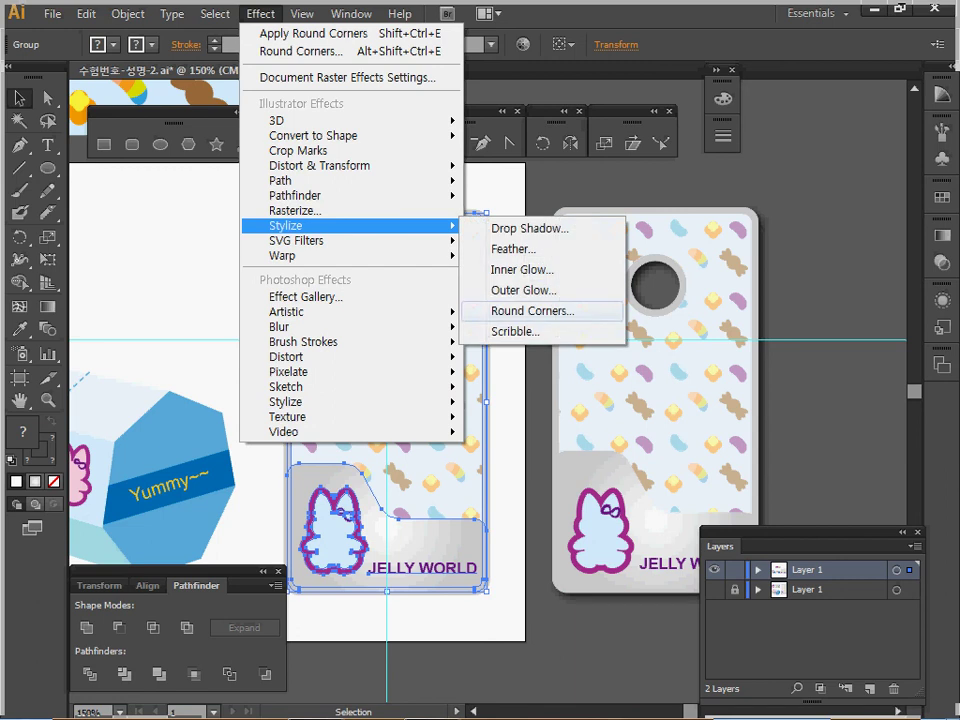
{"action": "left_click", "coordinate": [529, 228]}
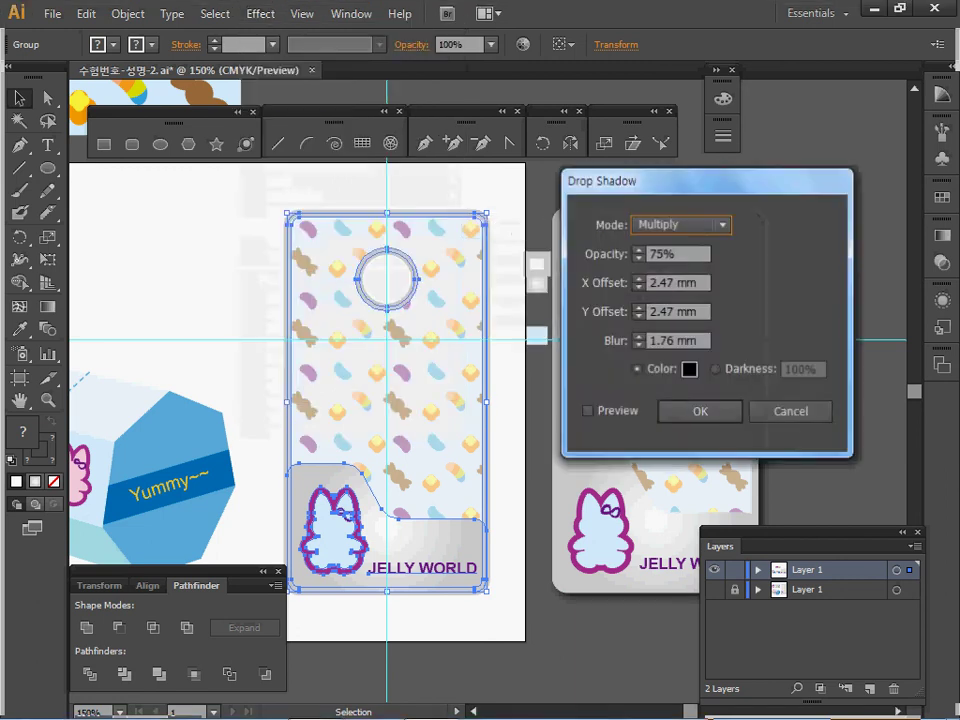
{"action": "left_click", "coordinate": [587, 412]}
{"action": "left_click", "coordinate": [638, 287]}
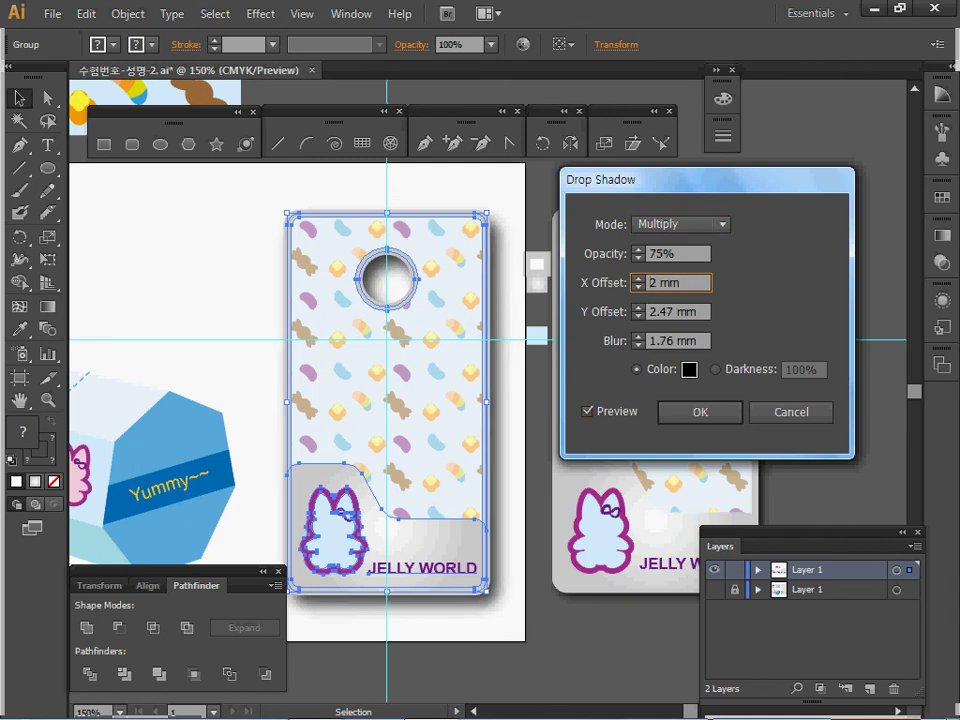
{"action": "double_click", "coordinate": [668, 283]}
{"action": "type", "text": "1"}
{"action": "key", "text": "Tab"}
{"action": "type", "text": "1"}
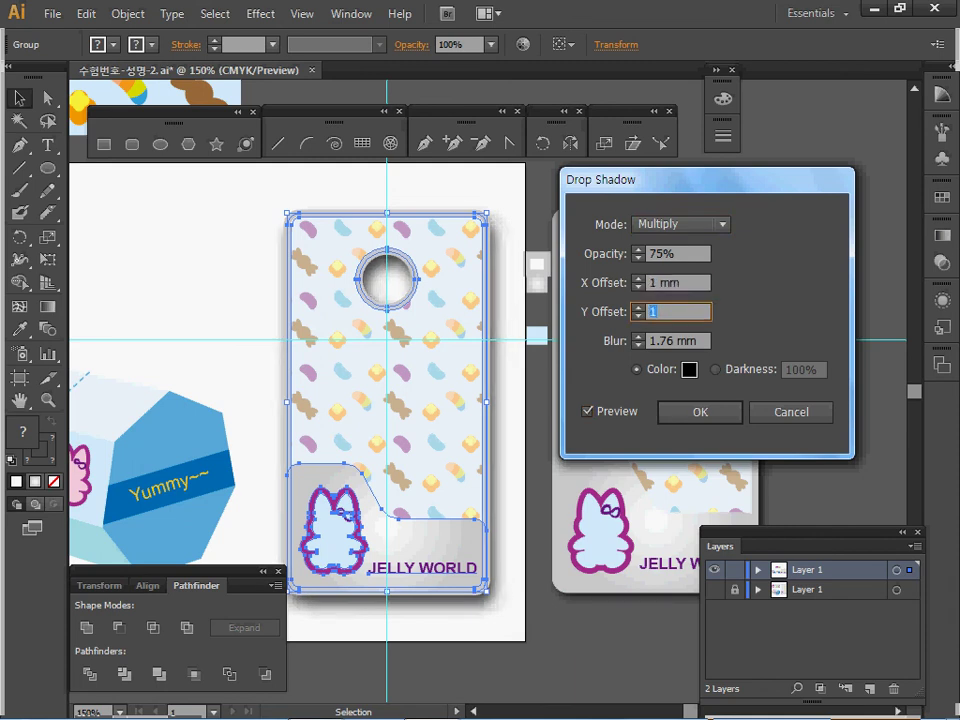
{"action": "key", "text": "Tab"}
{"action": "type", "text": "1"}
{"action": "key", "text": "Tab"}
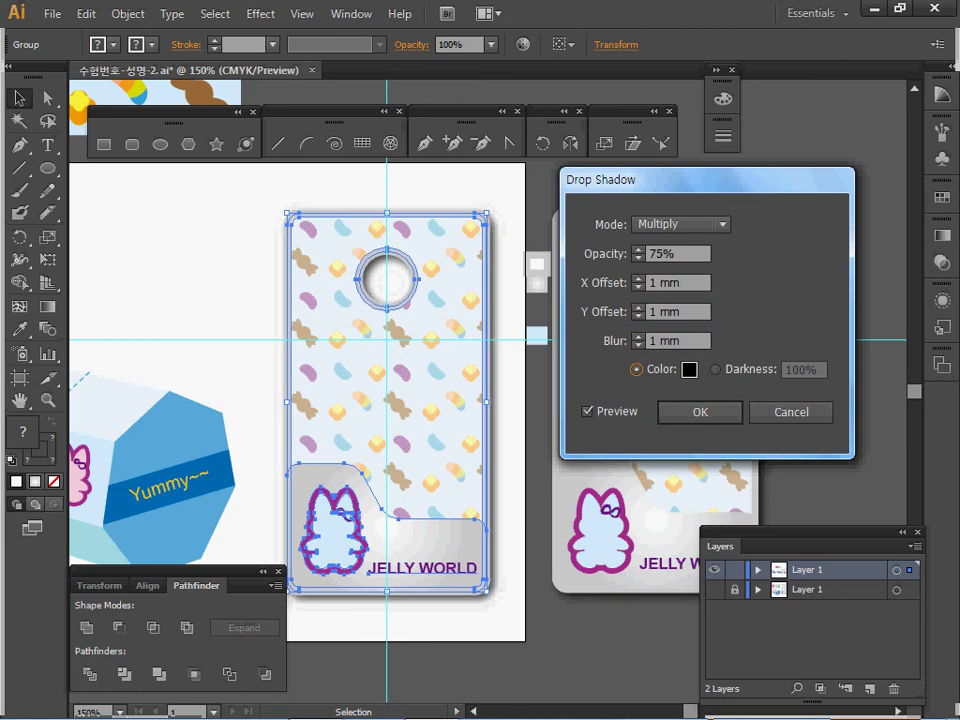
{"action": "key", "text": "Return"}
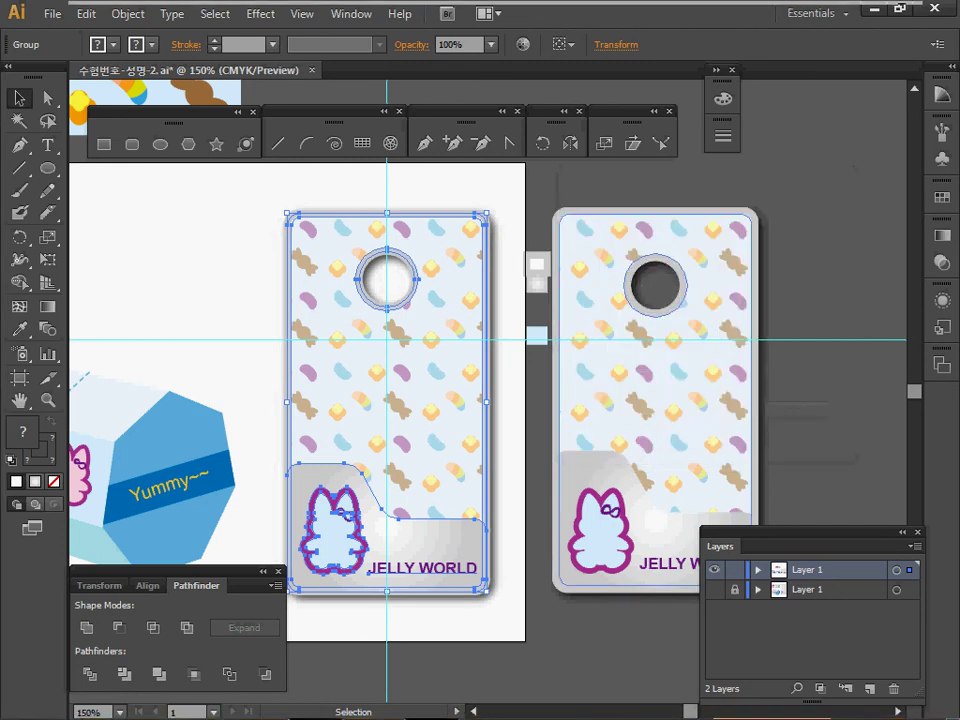